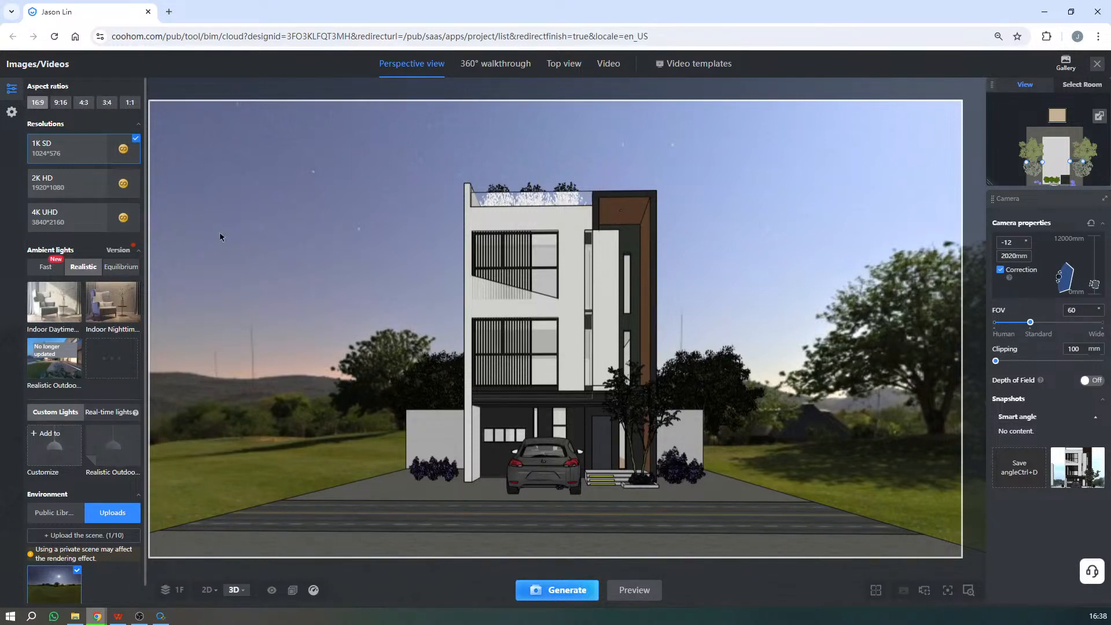
# - Set the render aspect ratio to 3:4
pyautogui.click(86, 102)
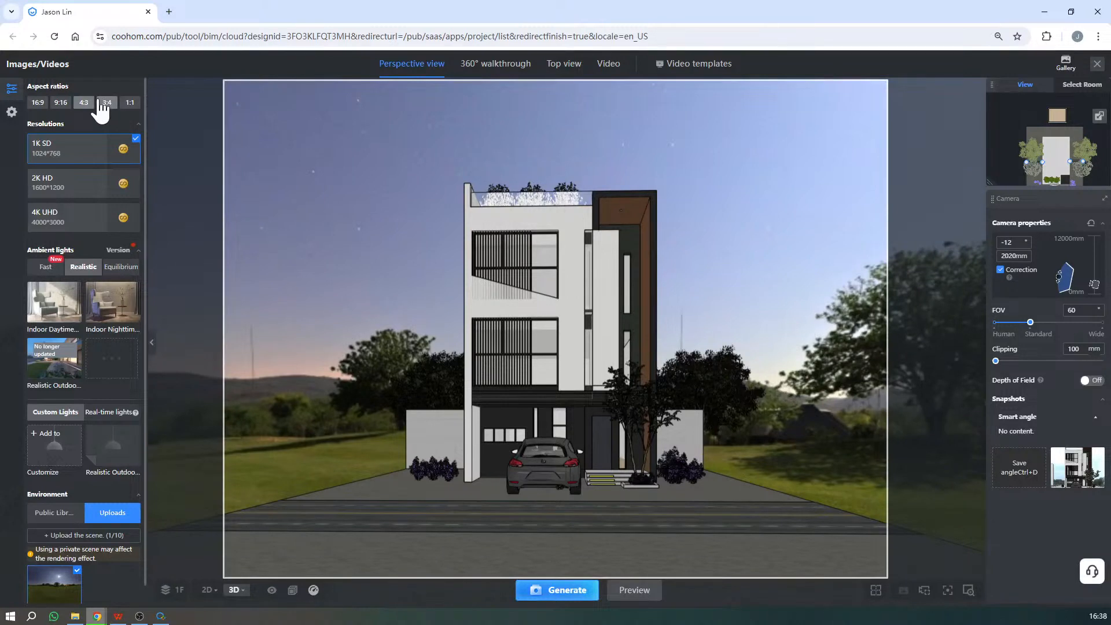
pyautogui.click(105, 103)
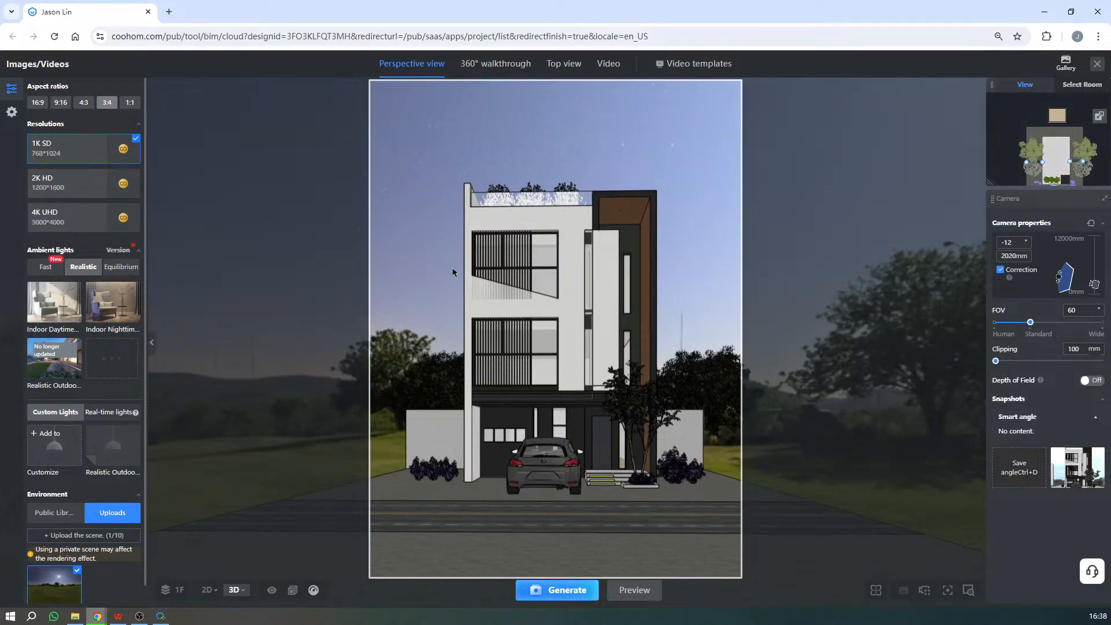
# - Lower the front-facing camera to 1330 mm with Correction enabled, and save this angle as a snapshot
pyautogui.moveTo(787, 399); pyautogui.dragTo(788, 399)
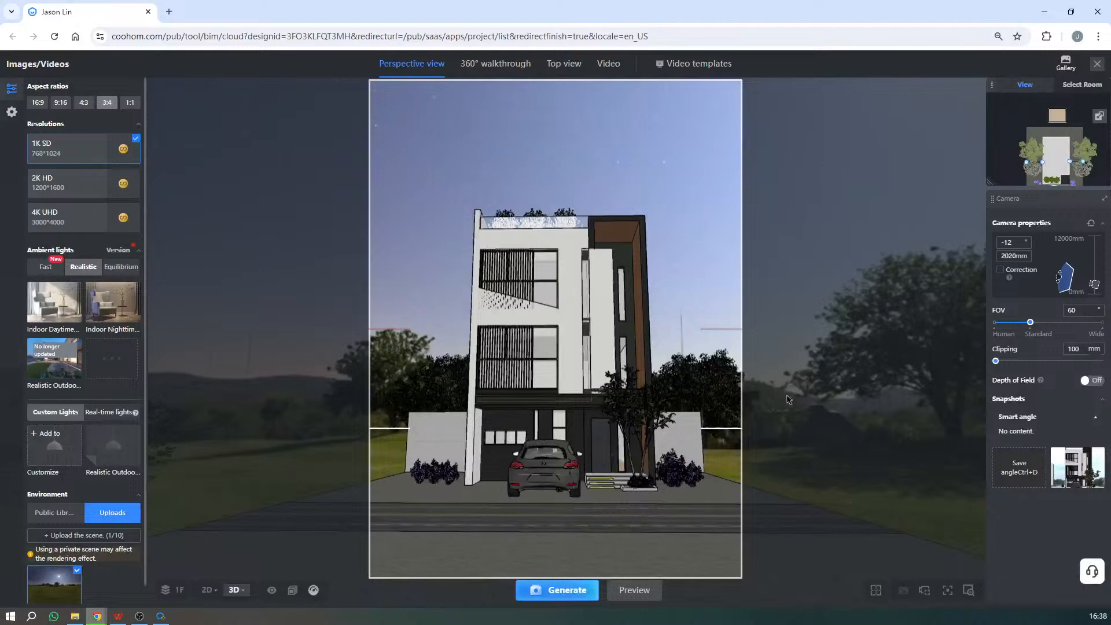
pyautogui.click(1001, 270)
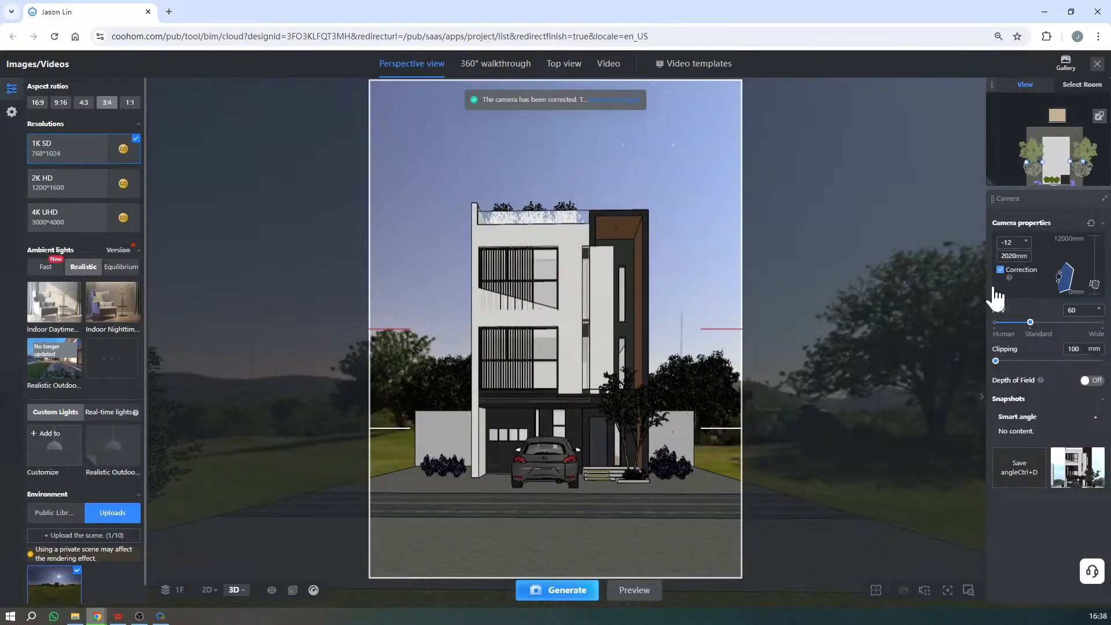
pyautogui.click(1001, 271)
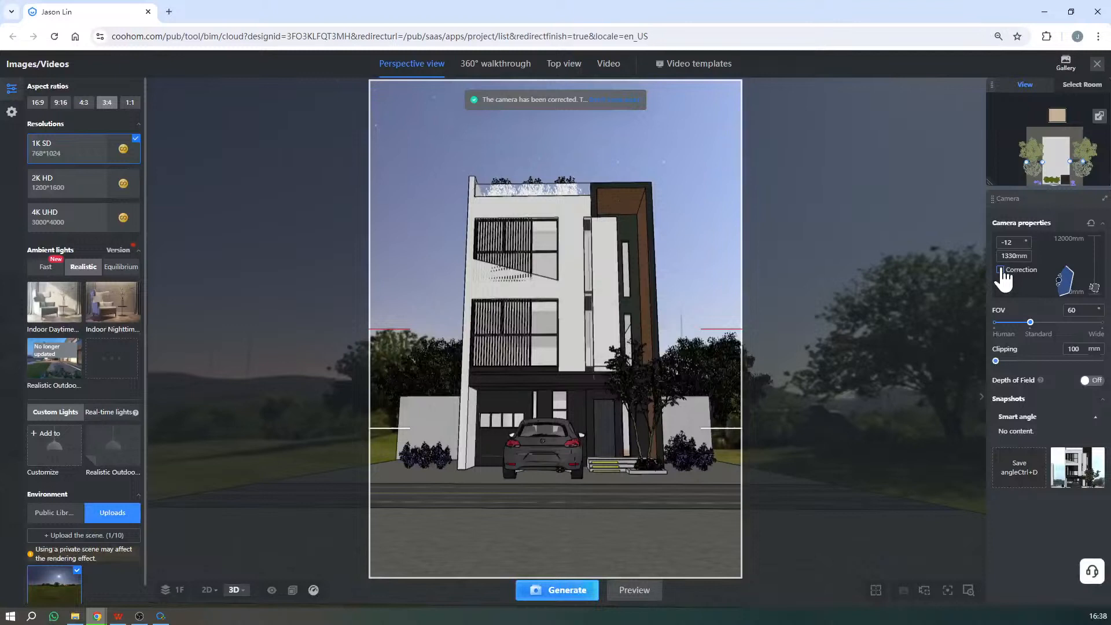
pyautogui.click(1001, 270)
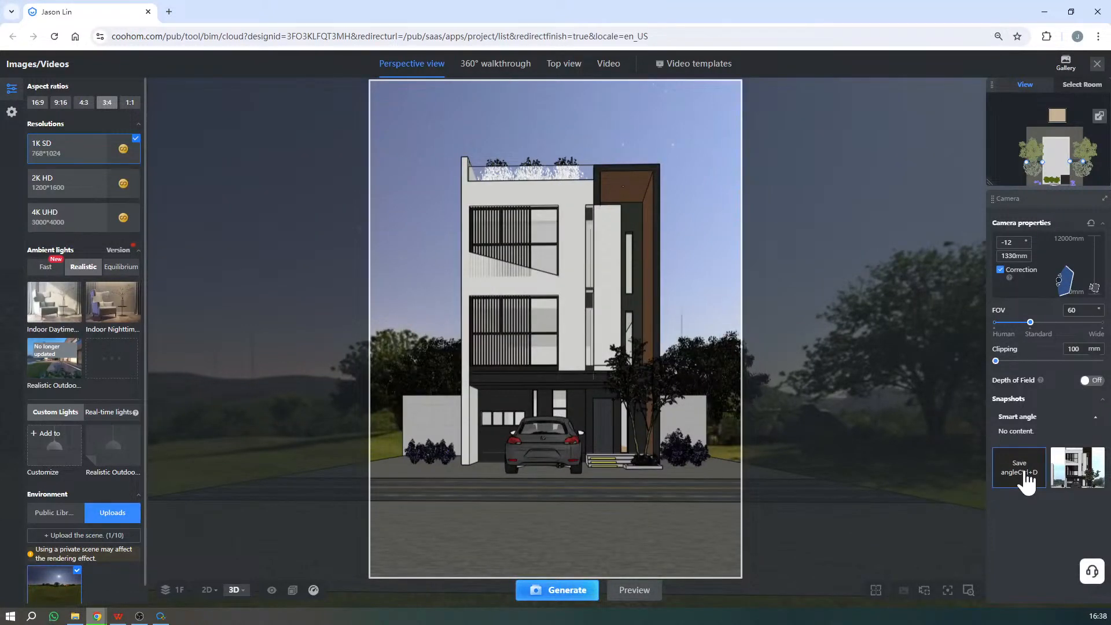
pyautogui.click(1026, 479)
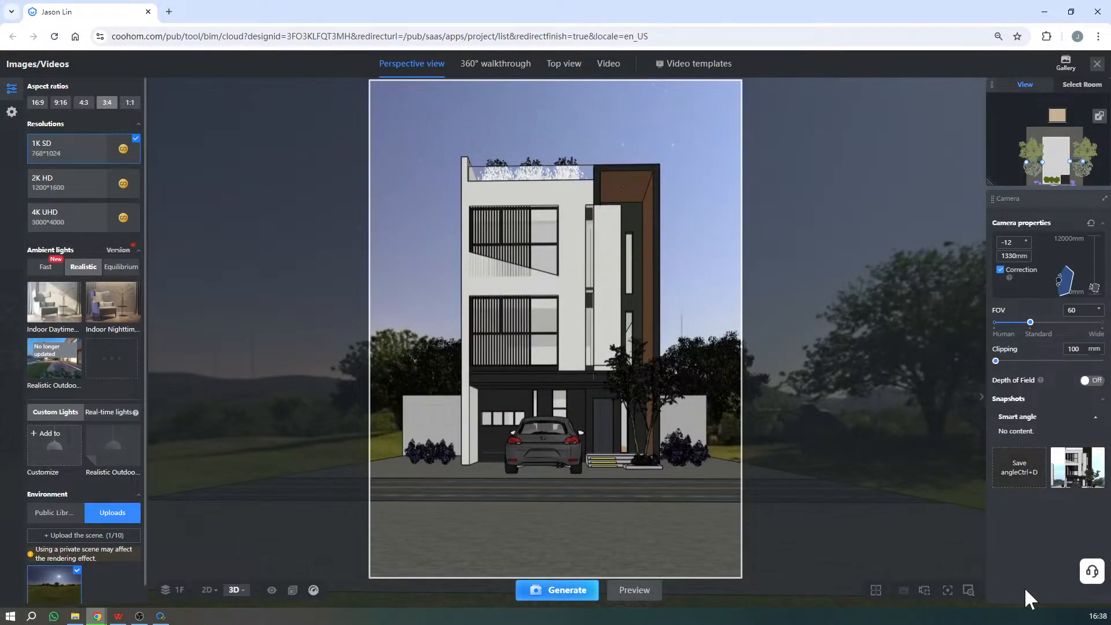
pyautogui.click(1075, 466)
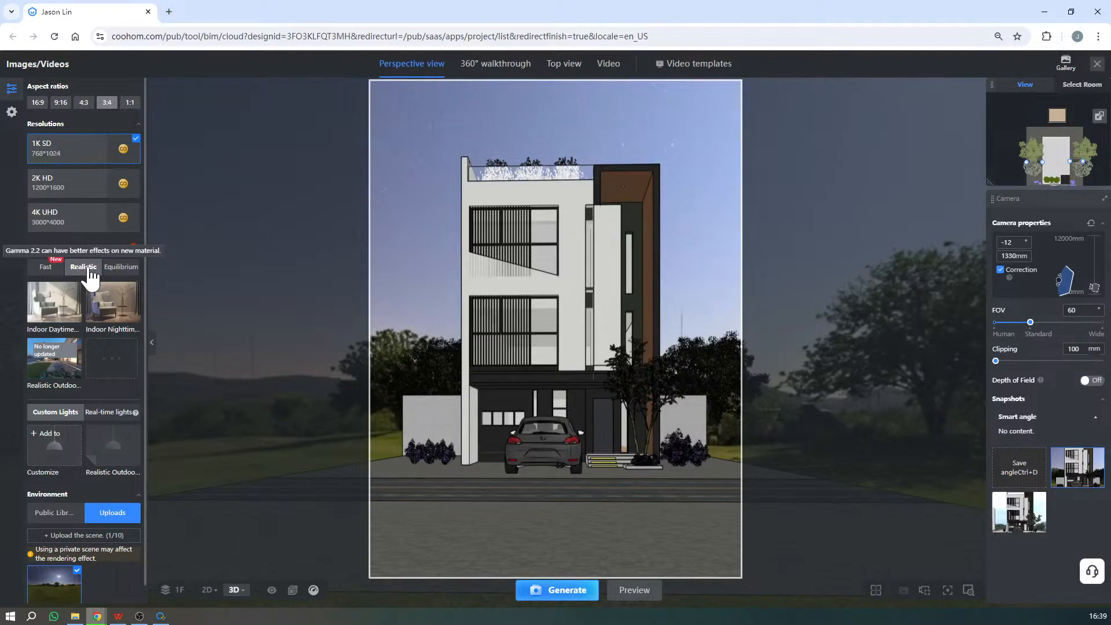
# - Show the real-time light templates and review the lighting and uploaded environment chosen for the render
pyautogui.click(116, 413)
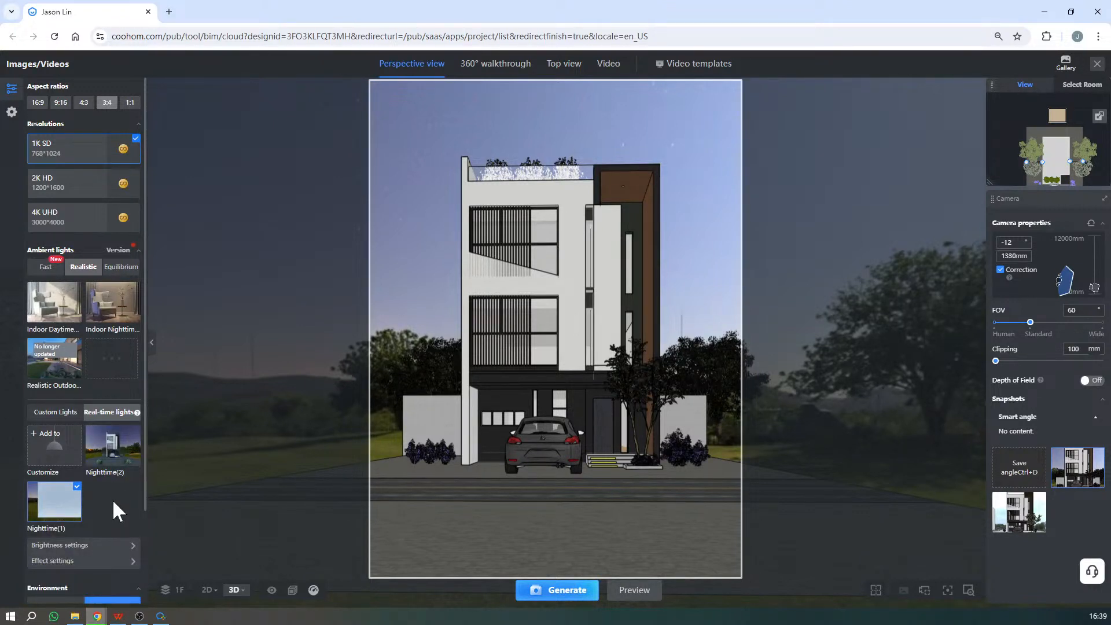
pyautogui.scroll(-1, 118, 511)
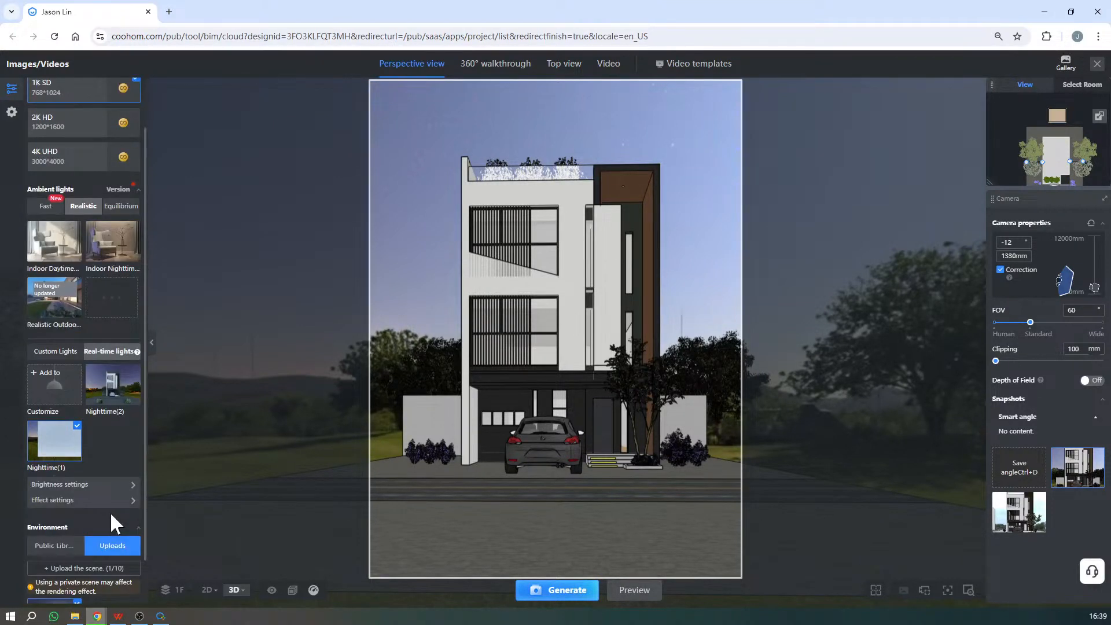
pyautogui.scroll(-1, 110, 511)
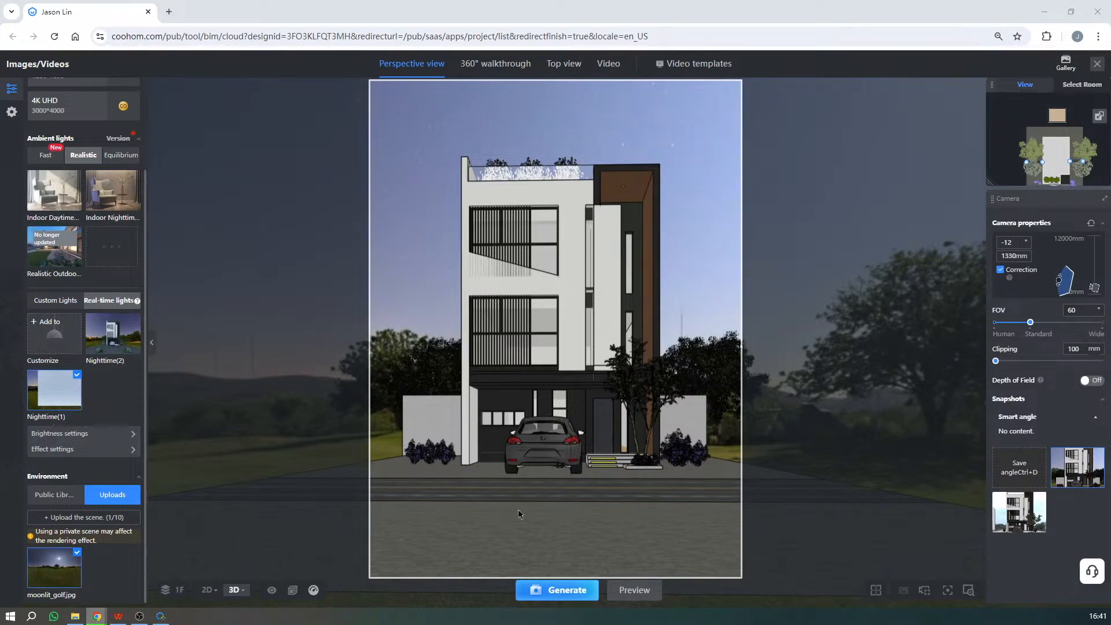
# - Enable Impact highlights, Specular reflection and Render complex materials in the advanced render settings
pyautogui.click(12, 111)
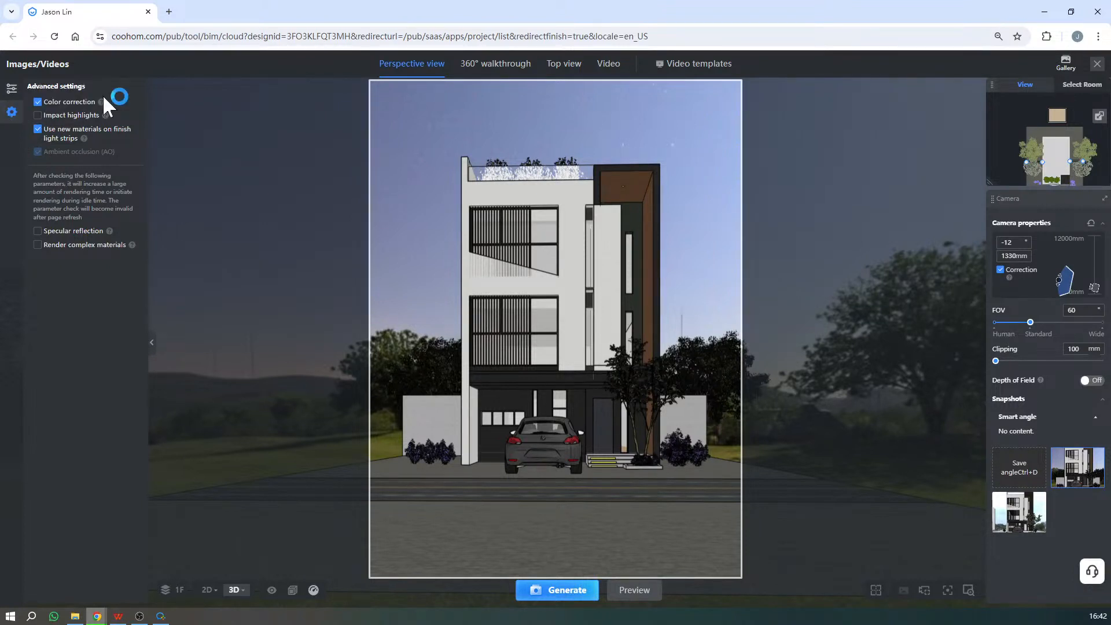
pyautogui.moveTo(103, 103)
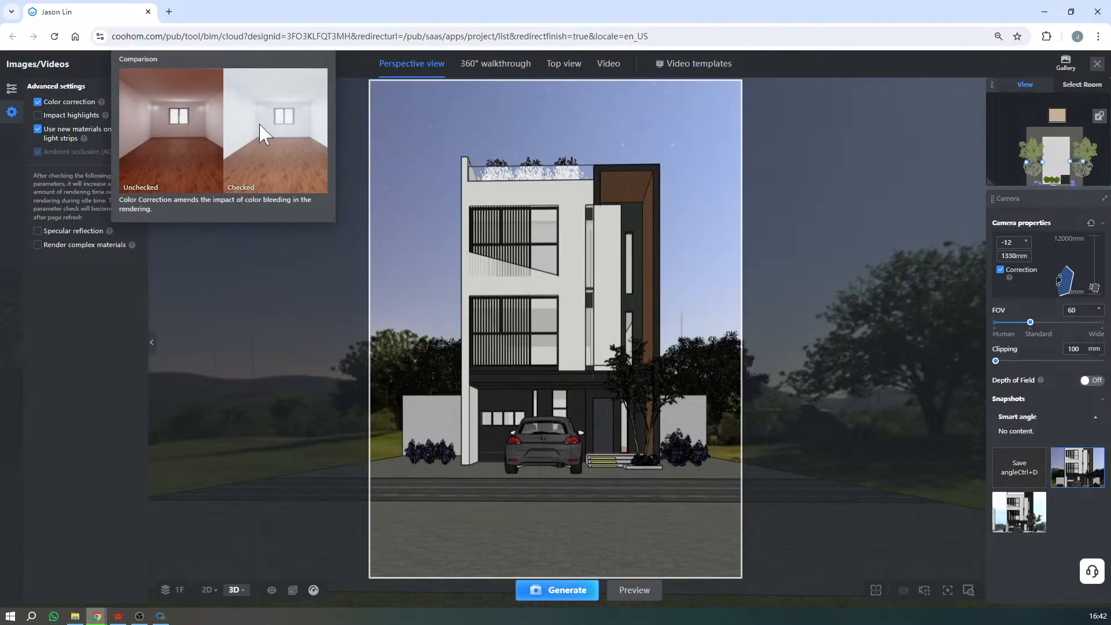
pyautogui.moveTo(40, 108)
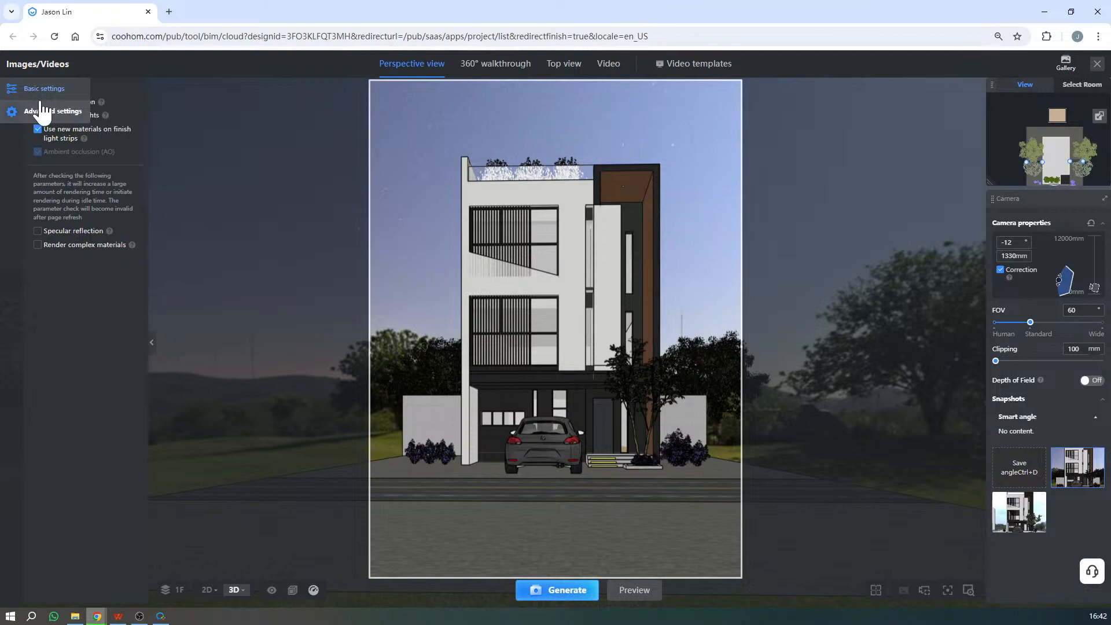
pyautogui.click(106, 116)
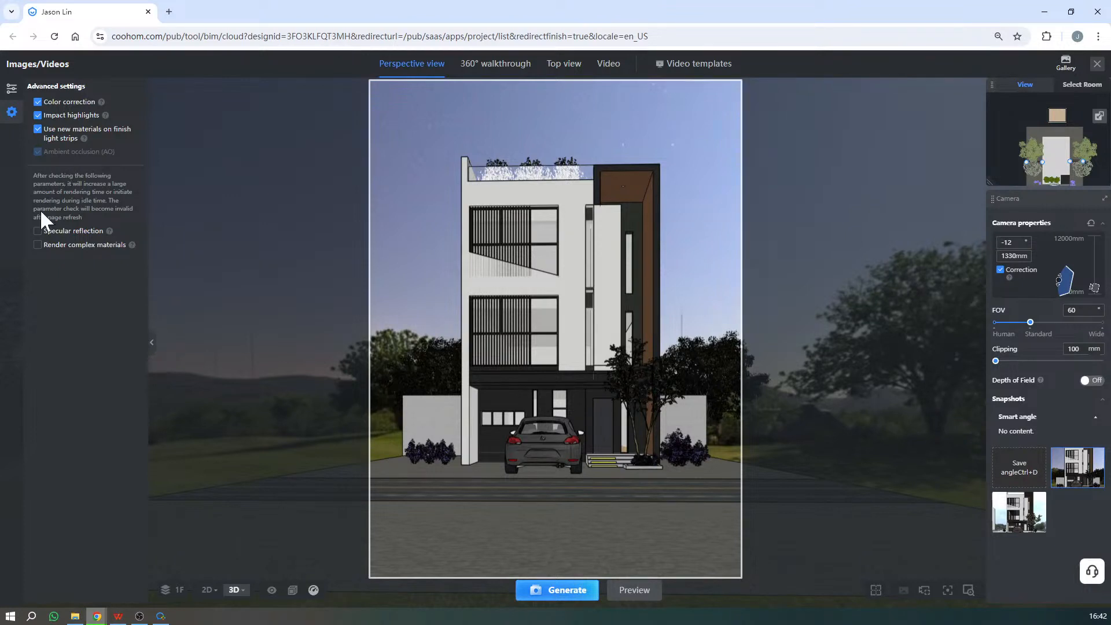
pyautogui.click(38, 230)
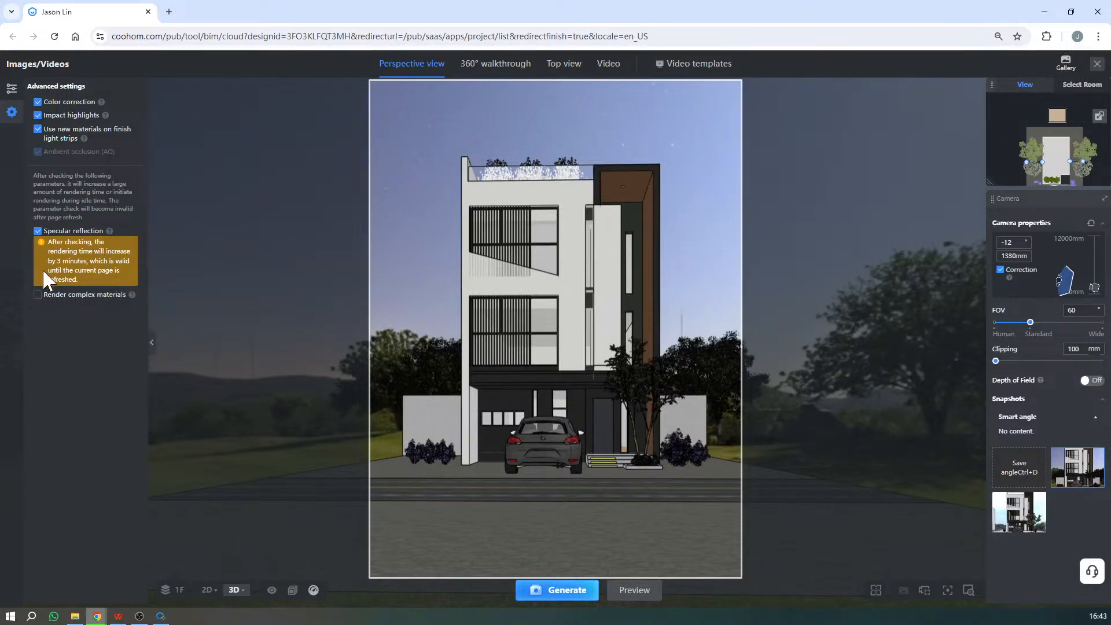
pyautogui.click(38, 295)
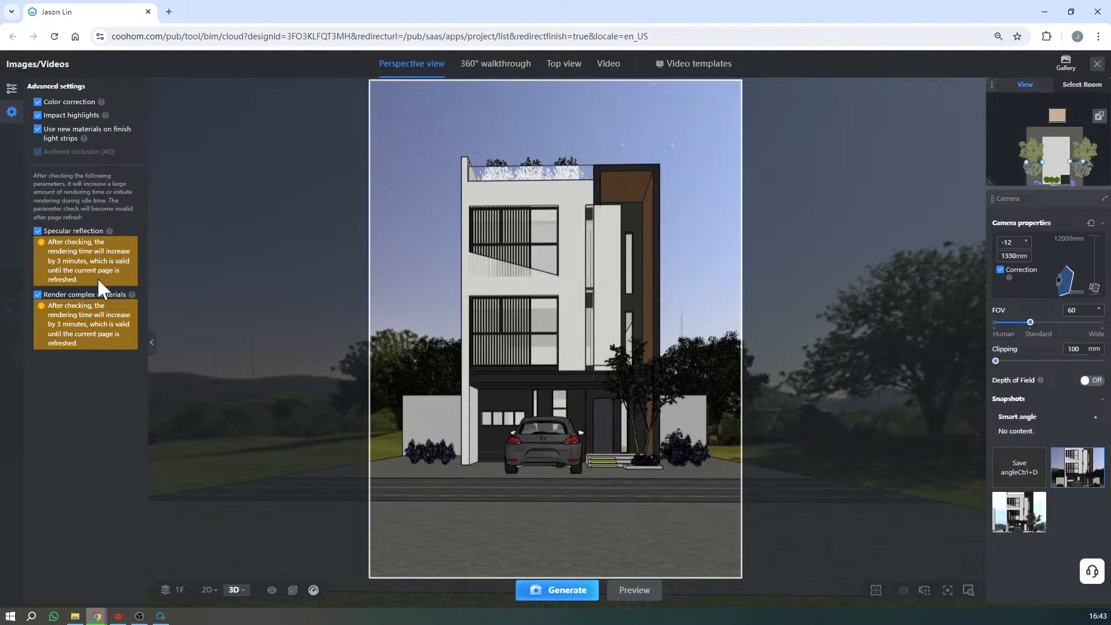
pyautogui.moveTo(109, 230)
# - Return to the basic render settings and examine the public environment scenes, ending on the uploaded scenes
pyautogui.click(13, 88)
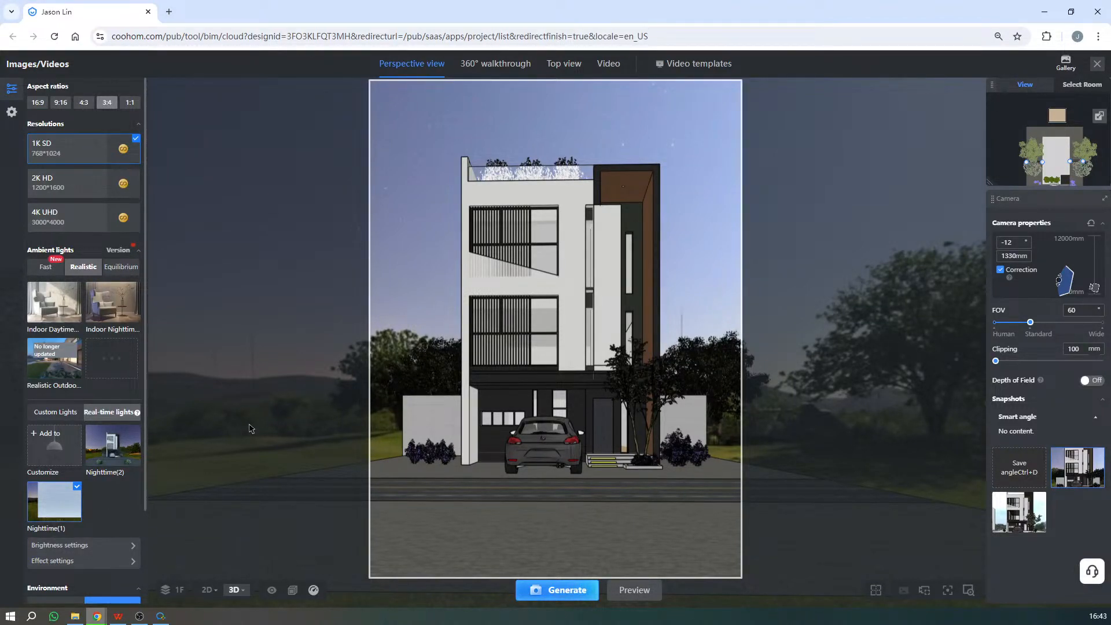
pyautogui.scroll(-1, 110, 399)
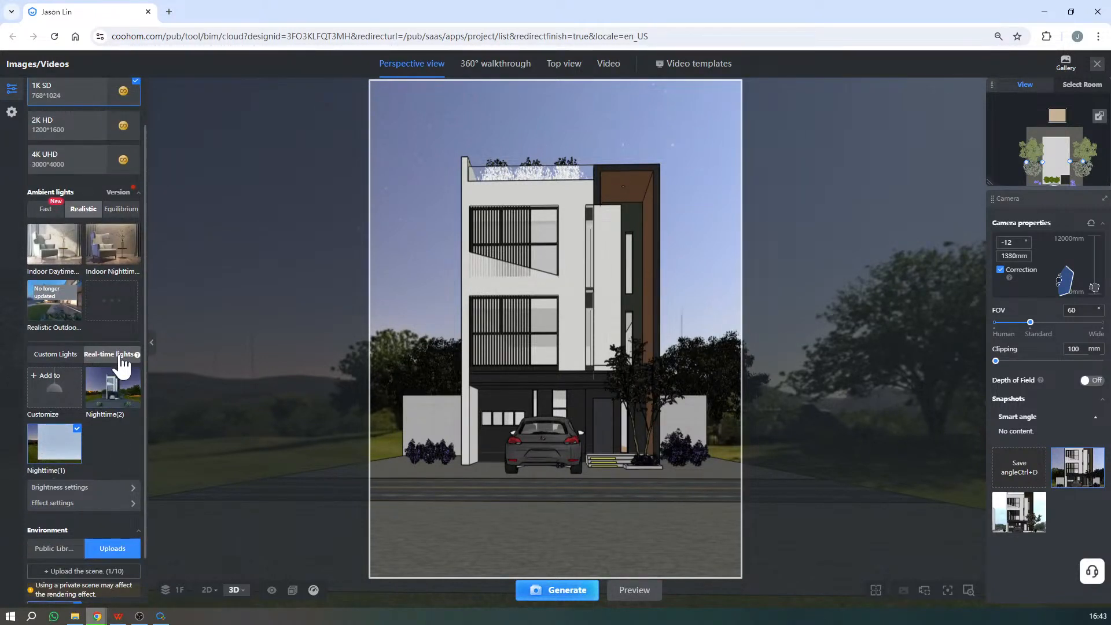
pyautogui.scroll(-1, 113, 347)
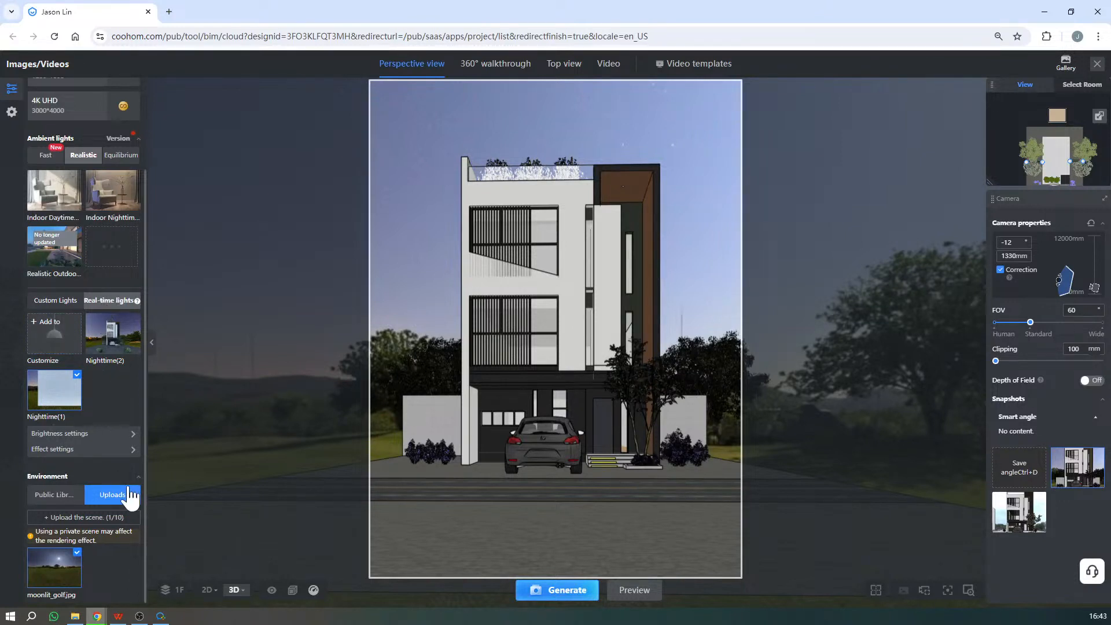
pyautogui.click(79, 494)
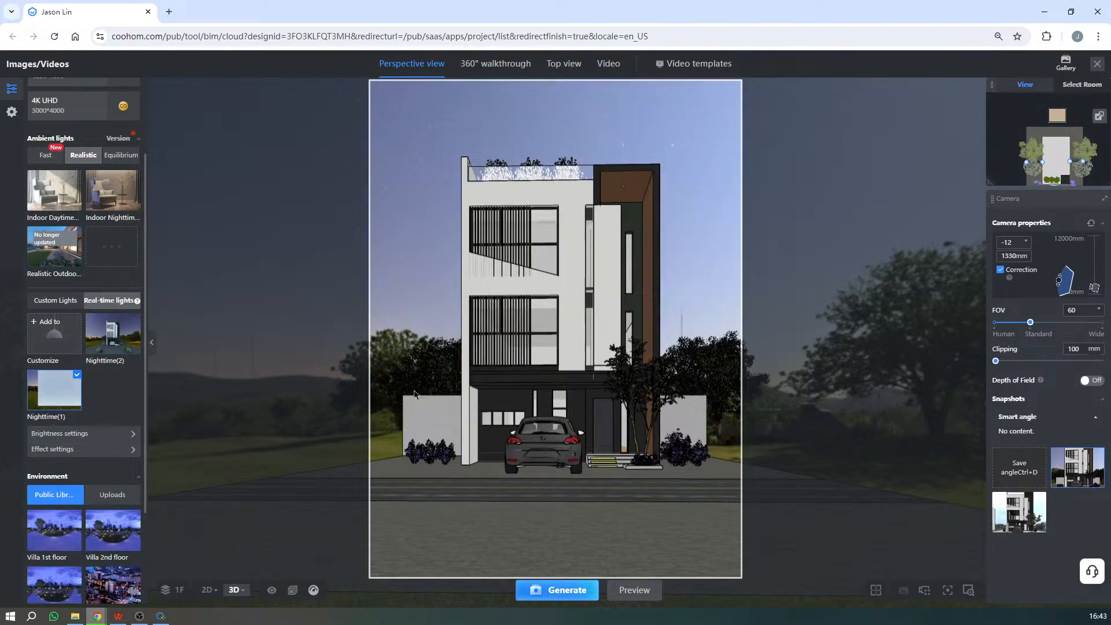
pyautogui.scroll(-2, 117, 466)
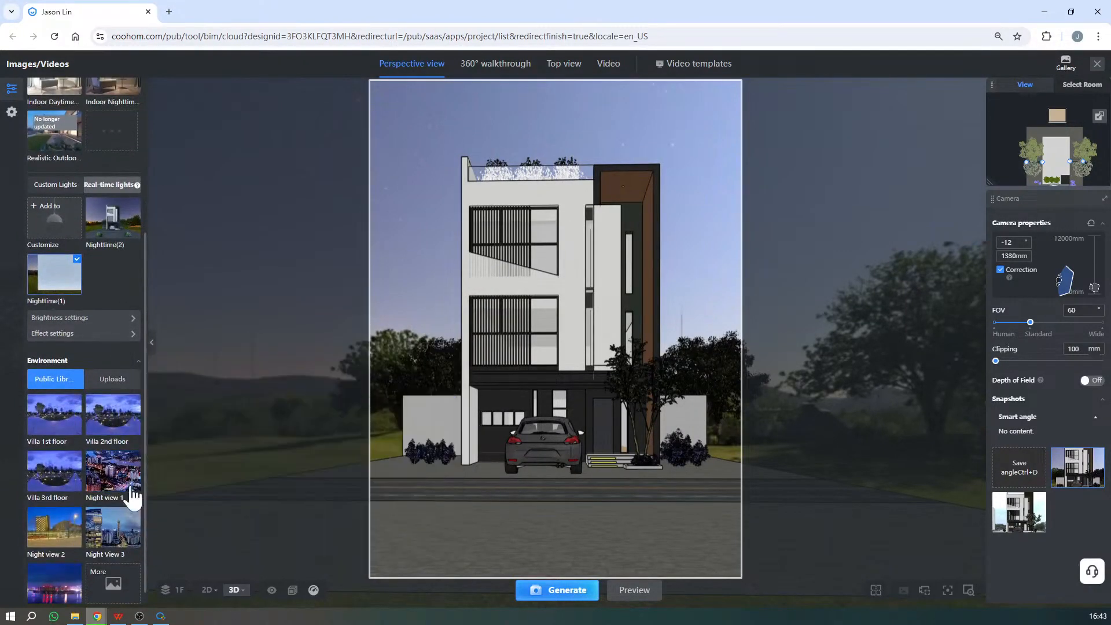
pyautogui.moveTo(101, 471)
pyautogui.moveTo(52, 426)
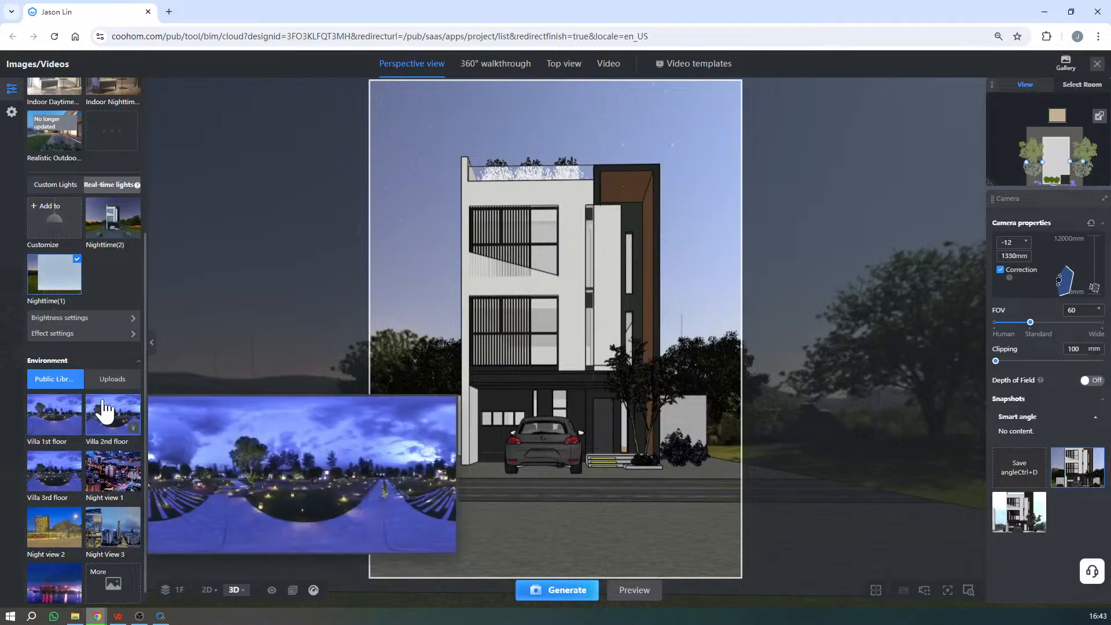
pyautogui.click(112, 383)
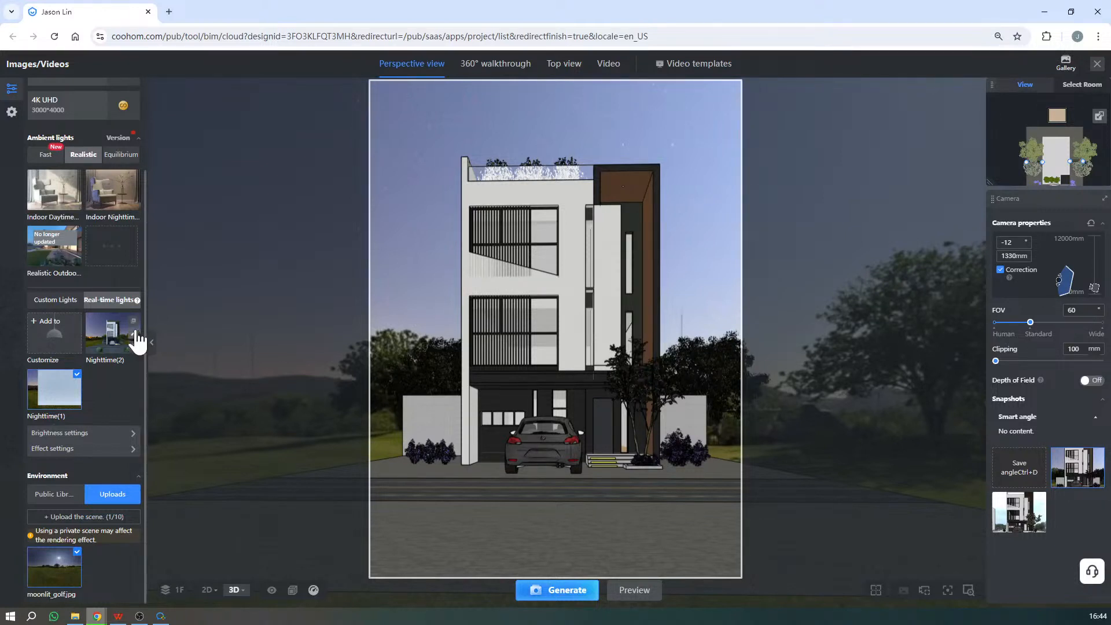
# - Open the Nighttime(1) real-time light template for editing and inspect its lights placed around the house
pyautogui.click(76, 390)
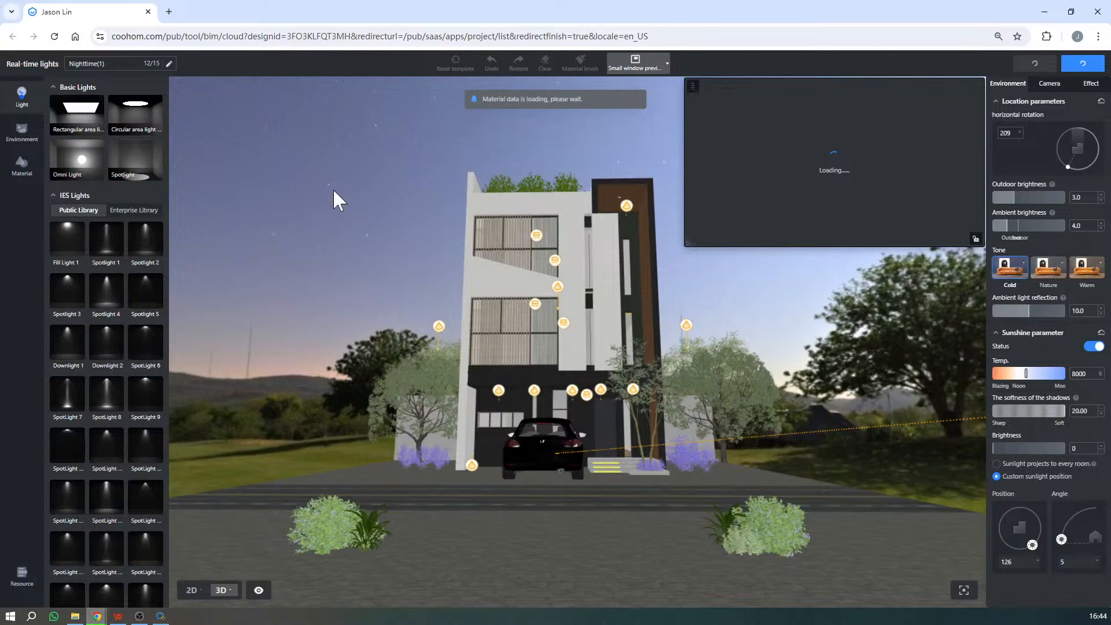
pyautogui.hotkey('ctrl', 'a')
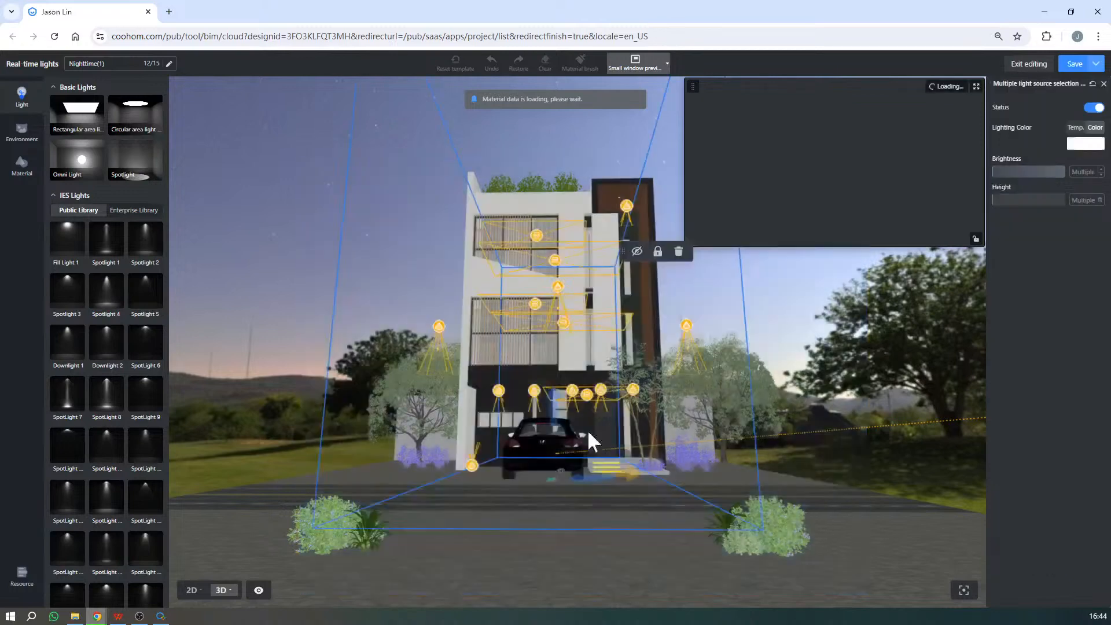
pyautogui.scroll(-6, 550, 384)
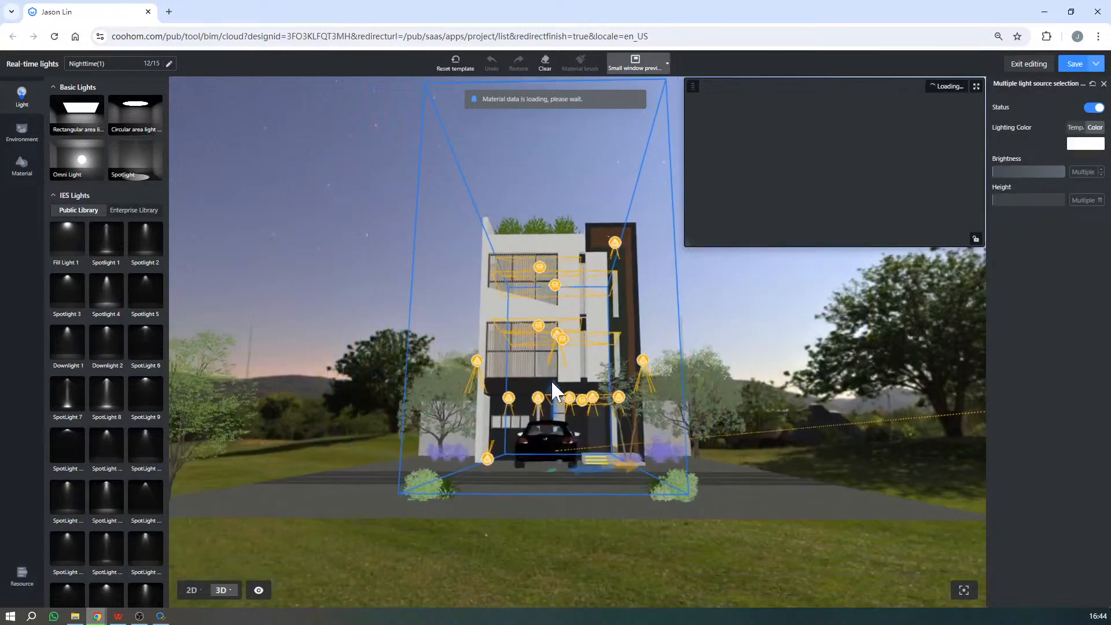
pyautogui.scroll(-6, 553, 378)
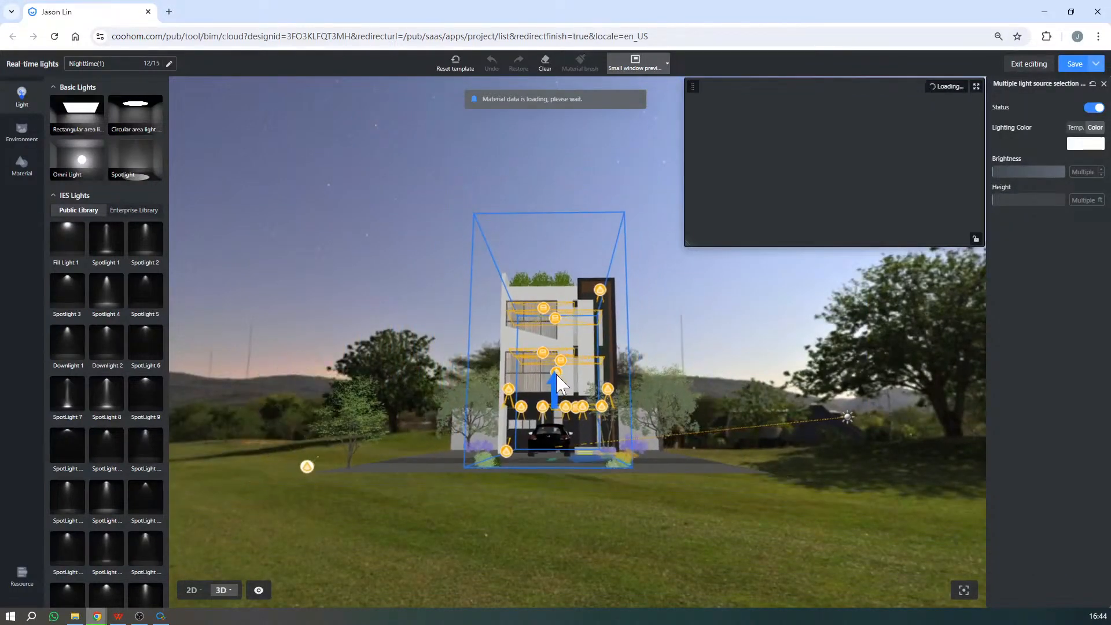
pyautogui.moveTo(267, 219); pyautogui.dragTo(934, 585)
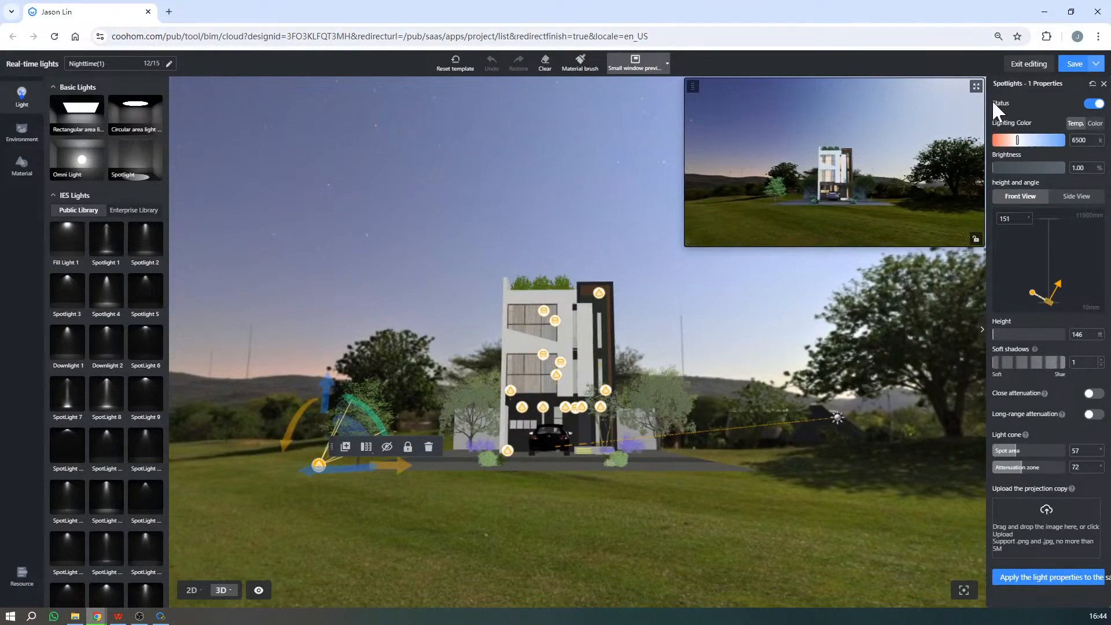
# - Enlarge the live render preview to full screen and restore the saved front camera angle with the house upright
pyautogui.click(976, 87)
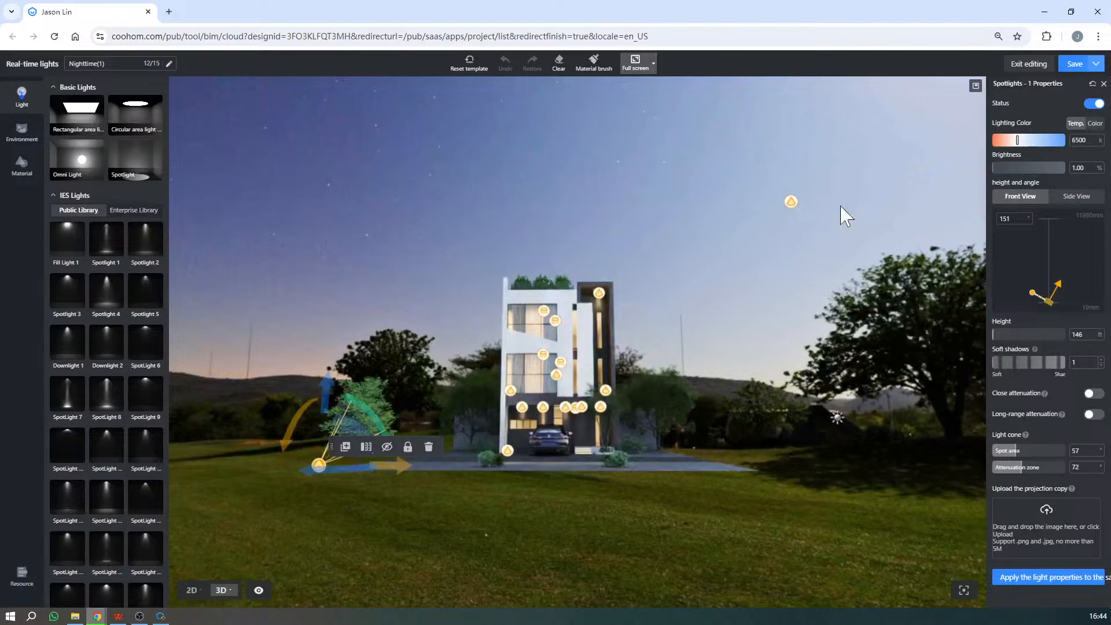
pyautogui.scroll(5, 716, 373)
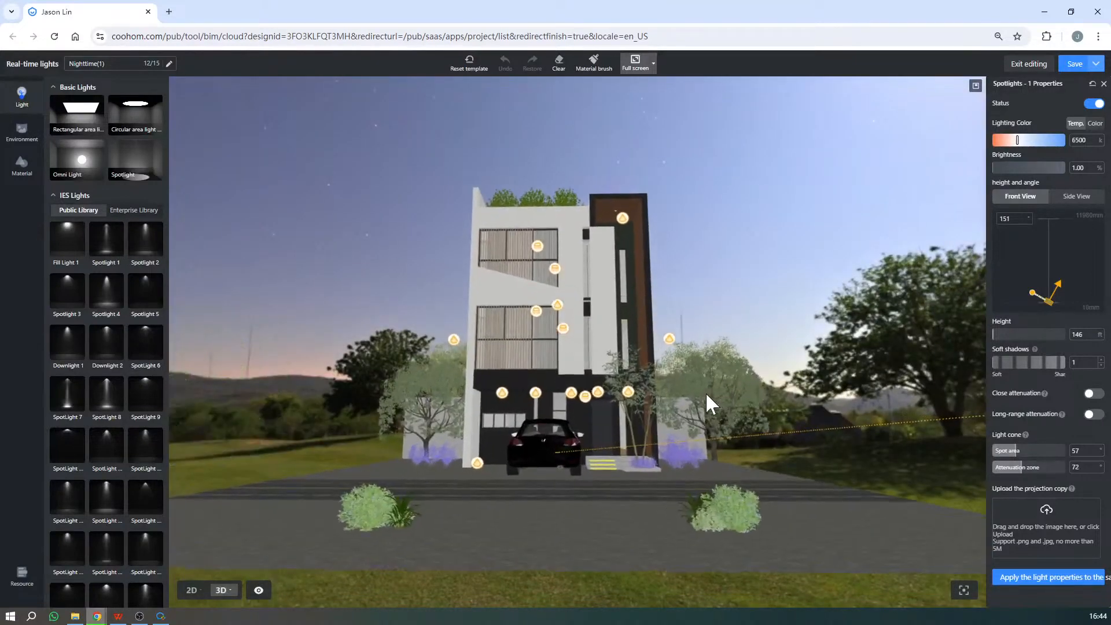
pyautogui.click(563, 328)
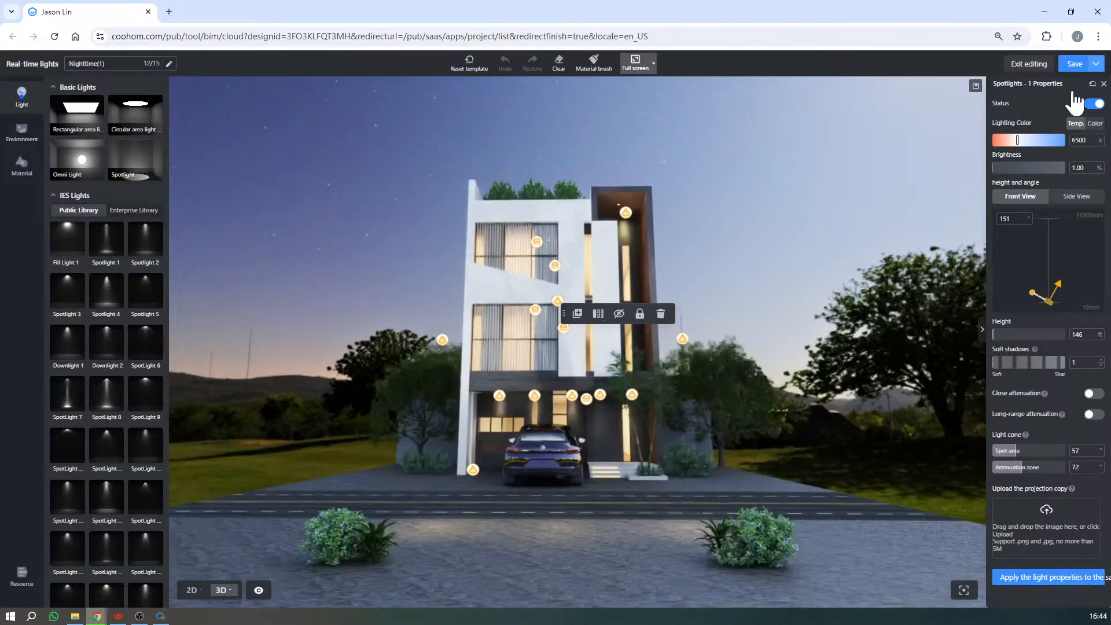
pyautogui.click(1104, 84)
pyautogui.click(1049, 84)
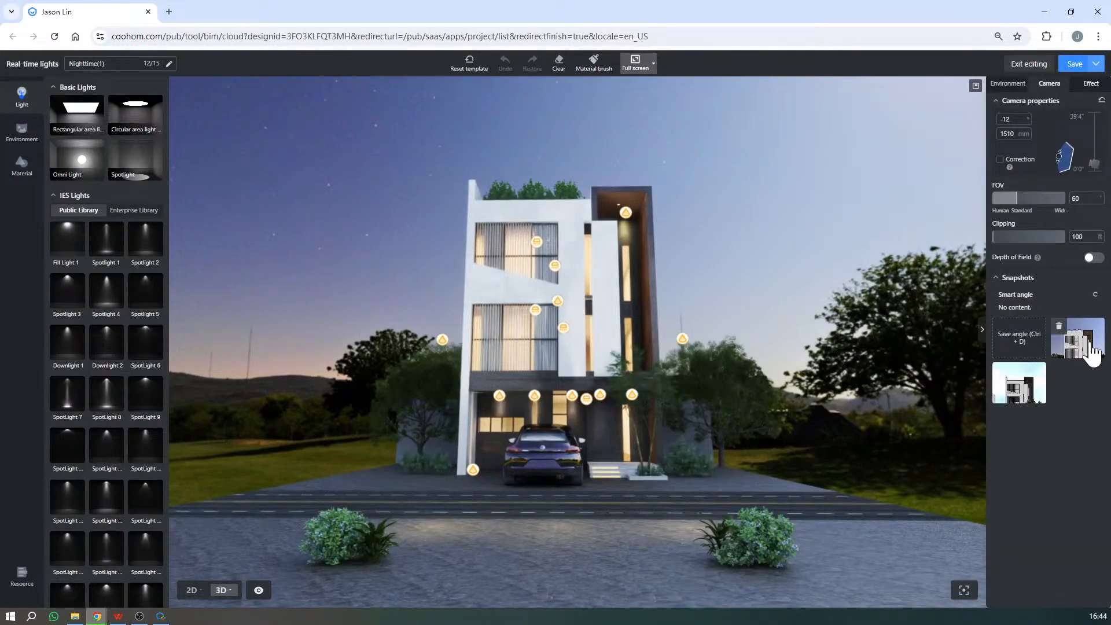
pyautogui.click(1068, 346)
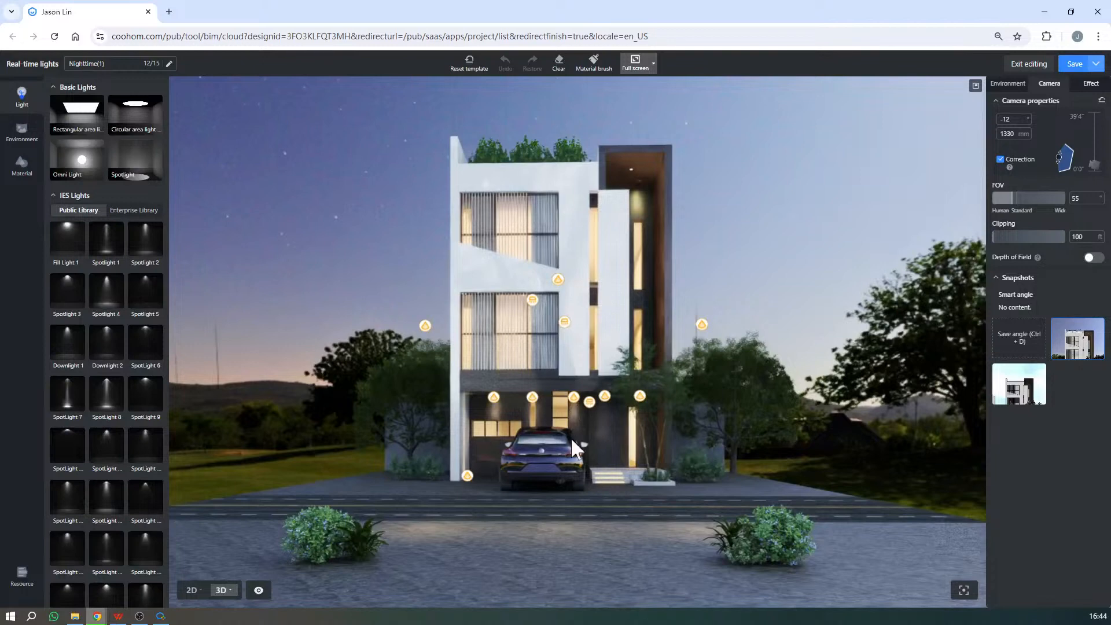
pyautogui.scroll(3, 609, 455)
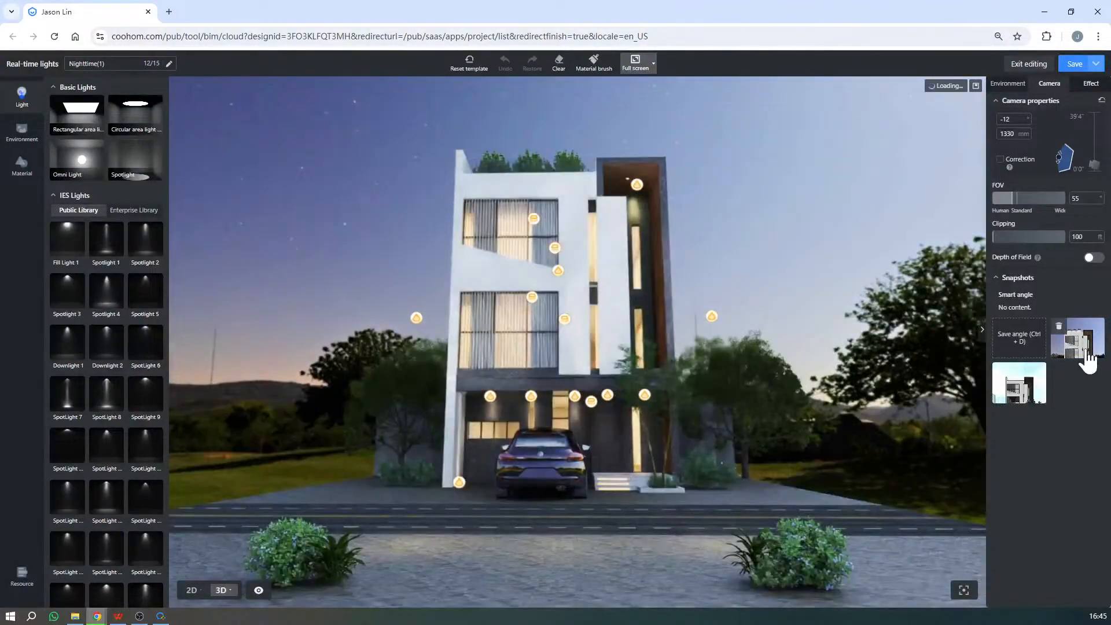
pyautogui.click(1082, 343)
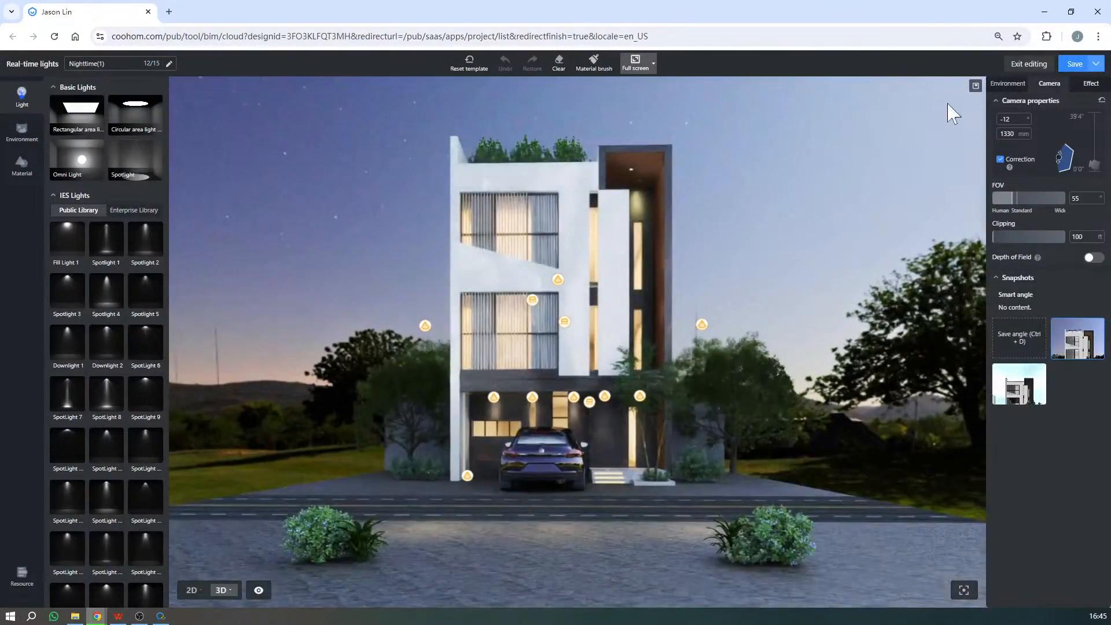
# - Select all the lights placed in and around the house together and switch their status off
pyautogui.scroll(-12, 643, 348)
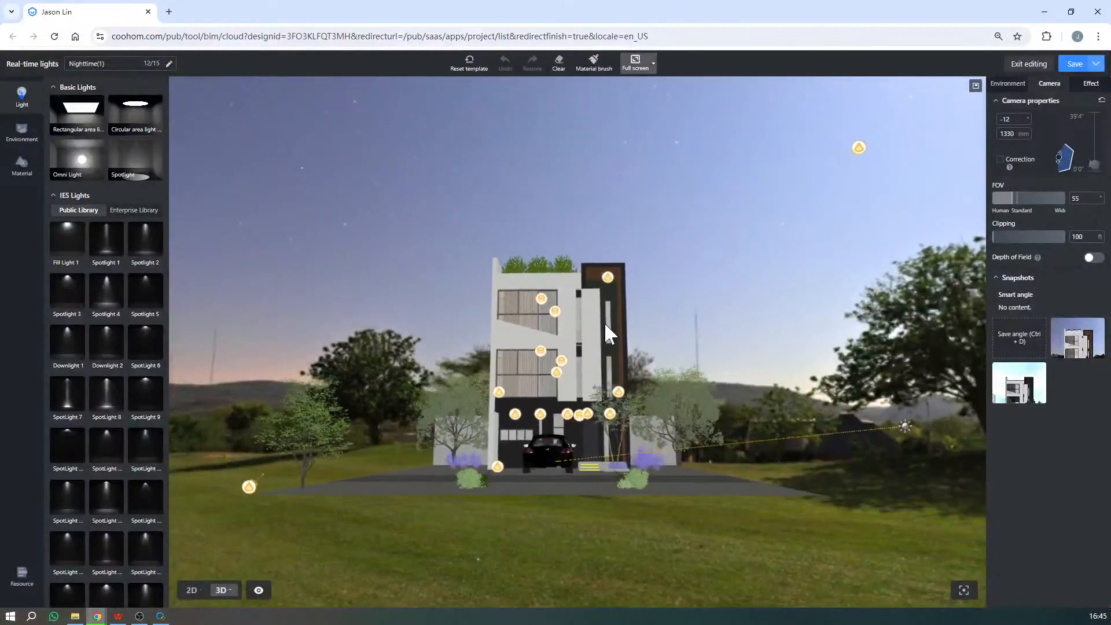
pyautogui.moveTo(231, 144); pyautogui.dragTo(945, 525)
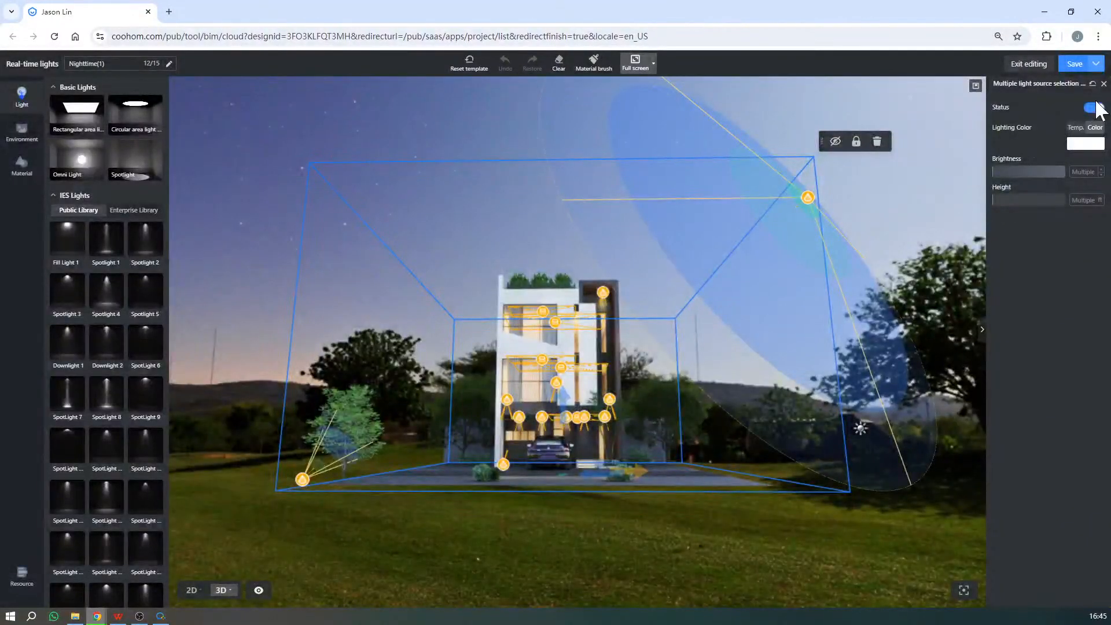
pyautogui.click(1095, 108)
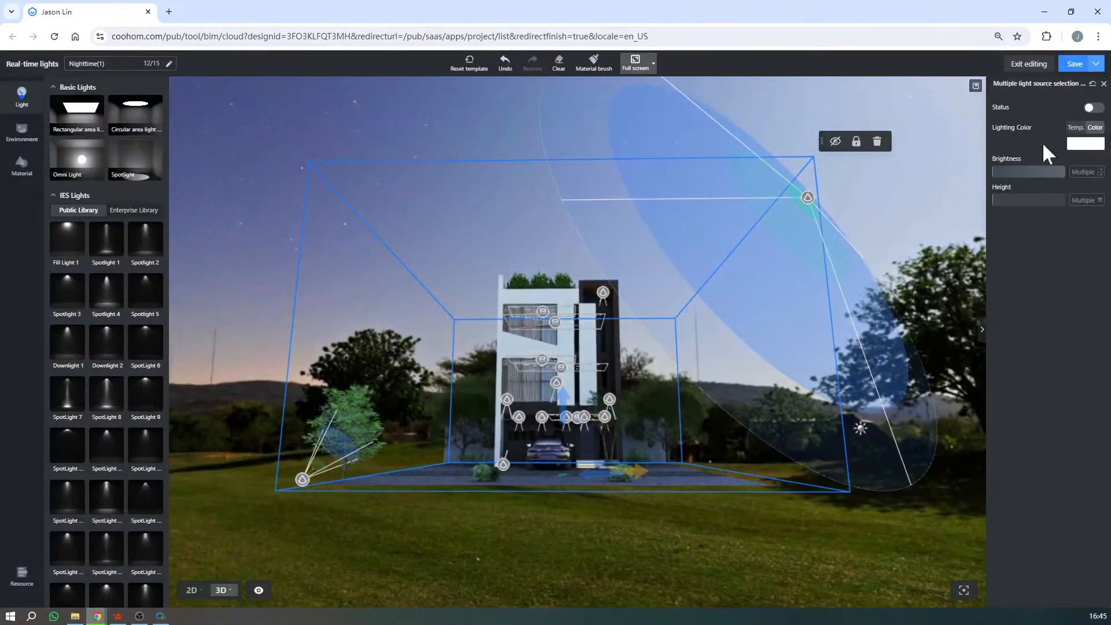
# - Deselect the lights and restore the saved front camera angle with the perspective corrected
pyautogui.click(639, 492)
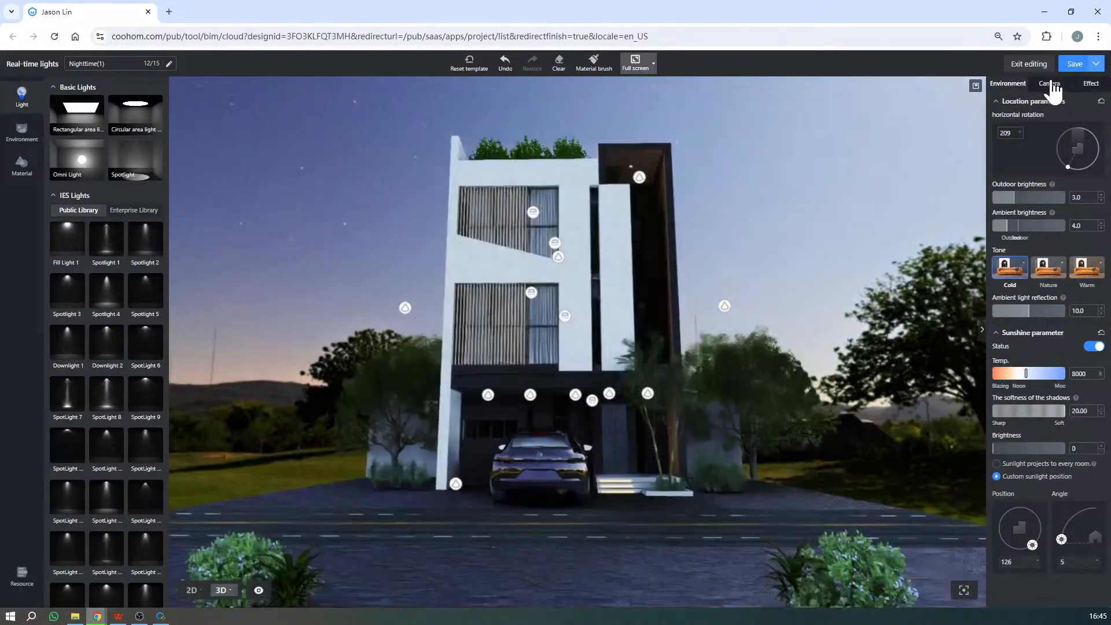
pyautogui.click(1051, 84)
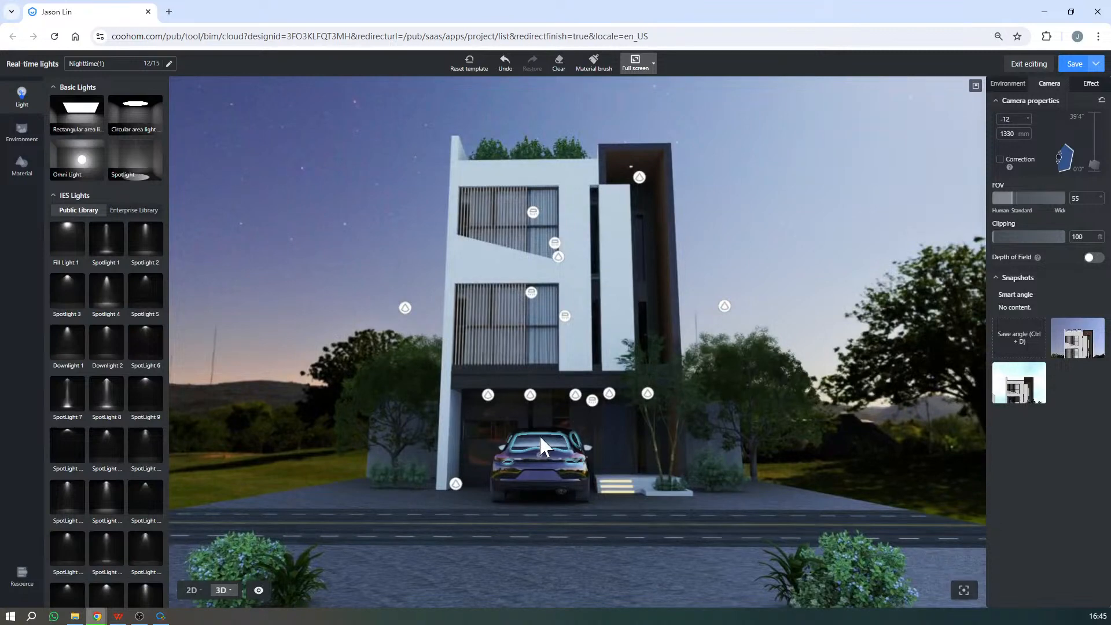
pyautogui.click(1076, 352)
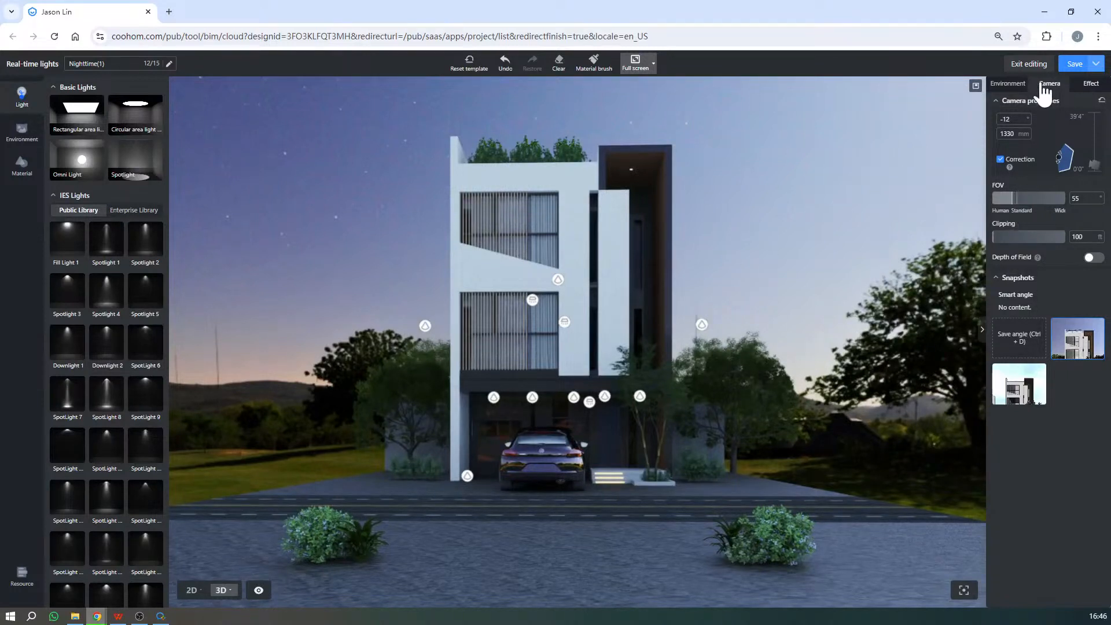
# - Show the uploaded environment scenes and review the template's environment parameters and effect settings
pyautogui.click(1042, 63)
pyautogui.click(26, 134)
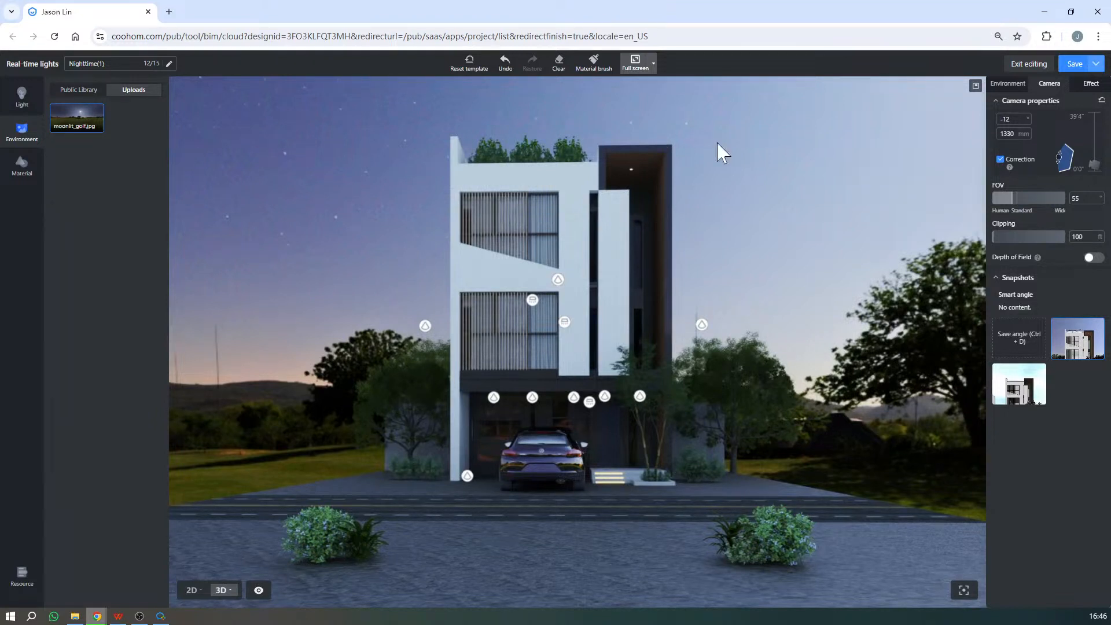
pyautogui.click(1021, 87)
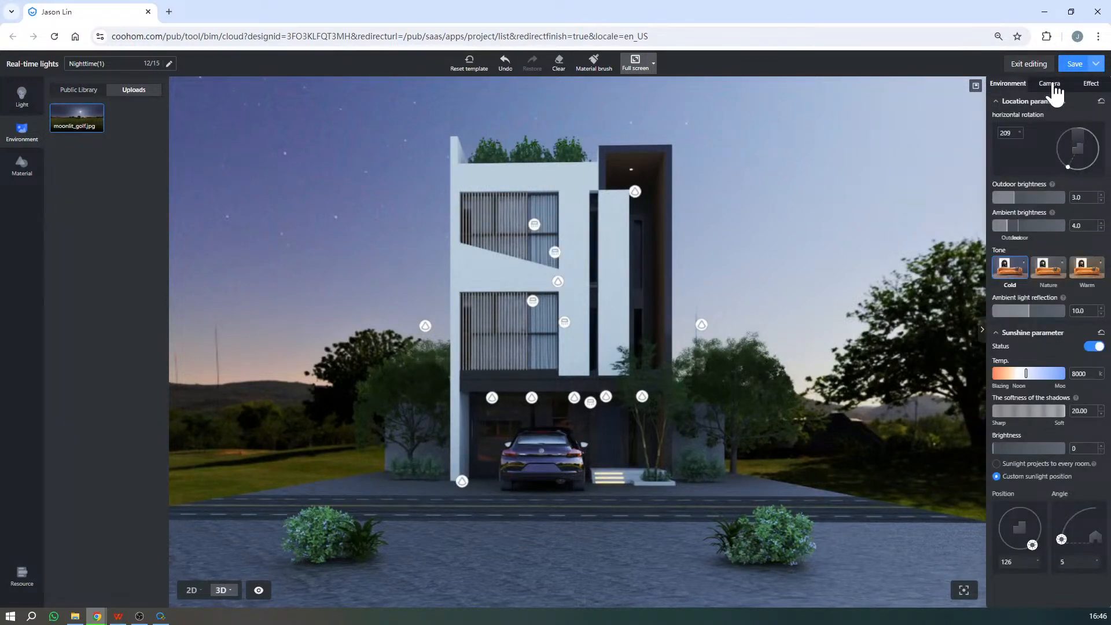
pyautogui.click(1091, 84)
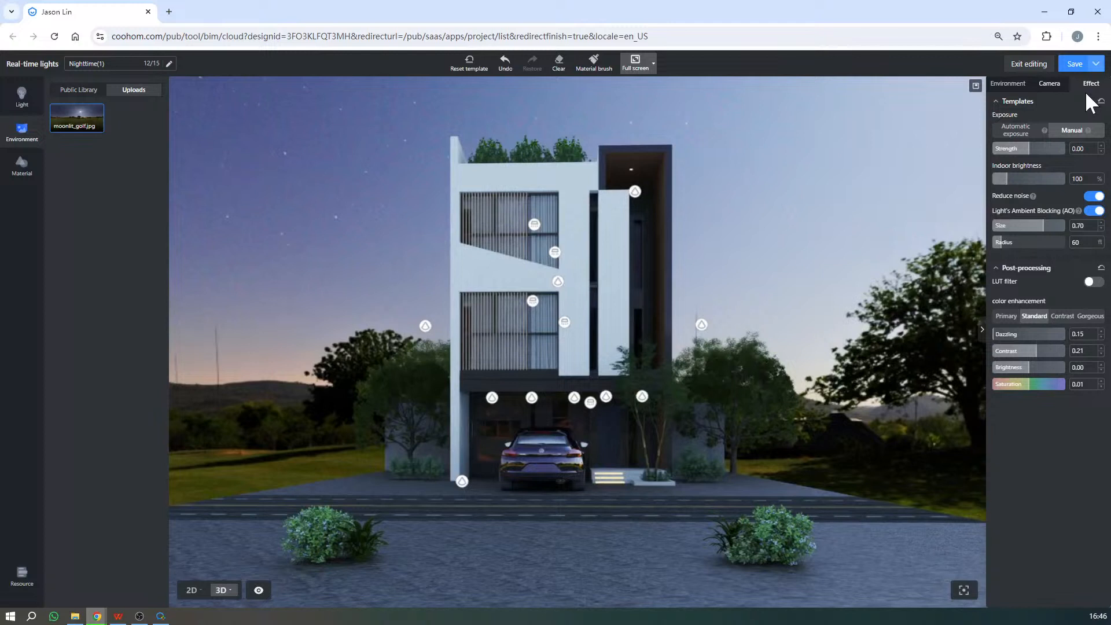
# - Rotate the moonlit_golf.jpg environment behind the house, setting its horizontal rotation to 227
pyautogui.click(1022, 93)
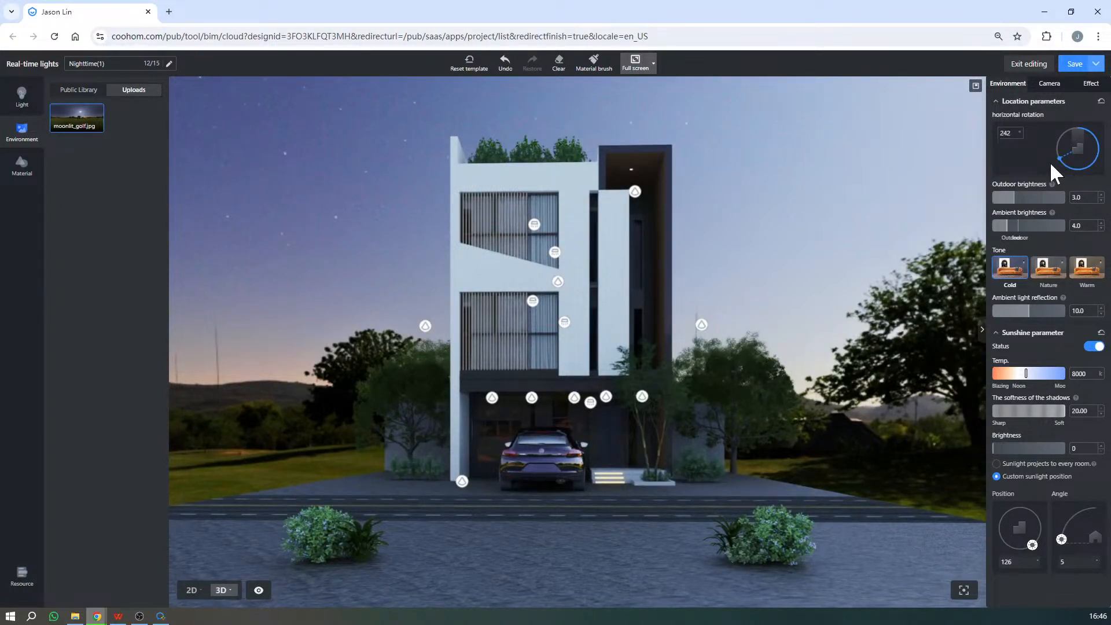
pyautogui.moveTo(1050, 162)
pyautogui.mouseDown()
pyautogui.moveTo(1066, 129)
pyautogui.moveTo(1059, 157)
pyautogui.moveTo(1080, 179)
pyautogui.moveTo(1098, 173)
pyautogui.moveTo(1088, 138)
pyautogui.moveTo(1065, 149)
pyautogui.mouseUp()
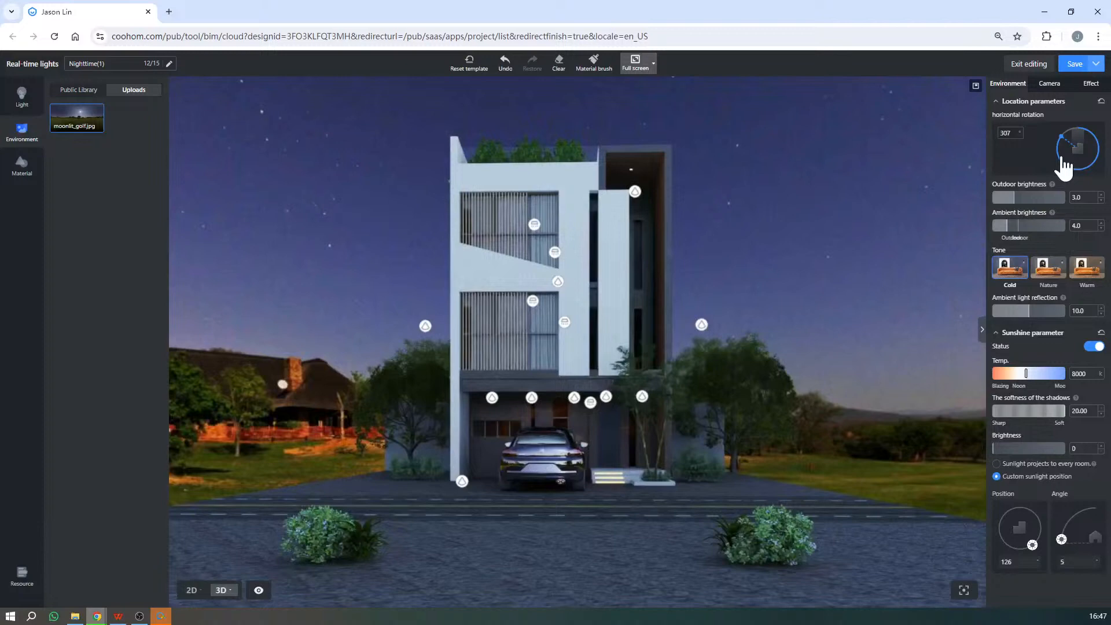
pyautogui.moveTo(1064, 159); pyautogui.dragTo(1071, 166)
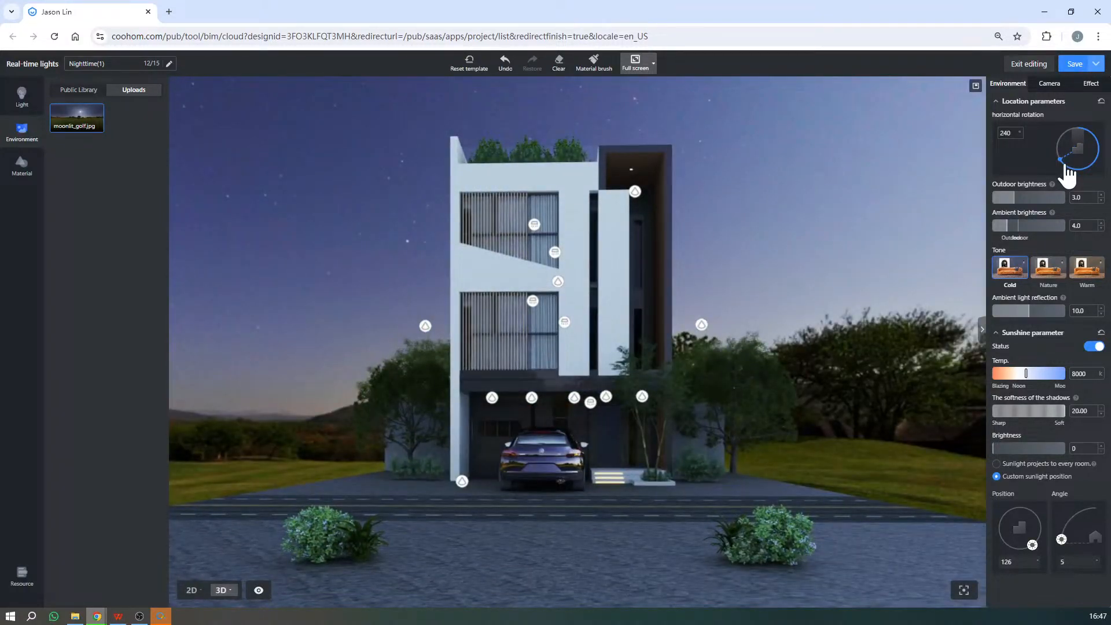
pyautogui.moveTo(1067, 165); pyautogui.dragTo(1064, 167)
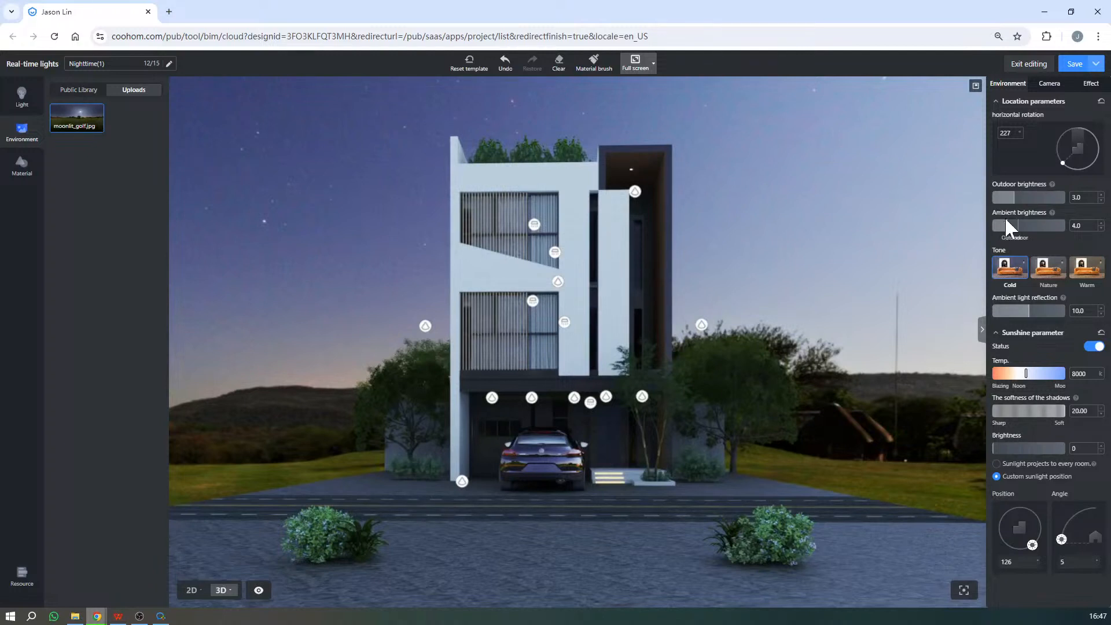
# - Try an outdoor brightness of 4.0 for the environment and return it to 3.0
pyautogui.moveTo(1053, 185)
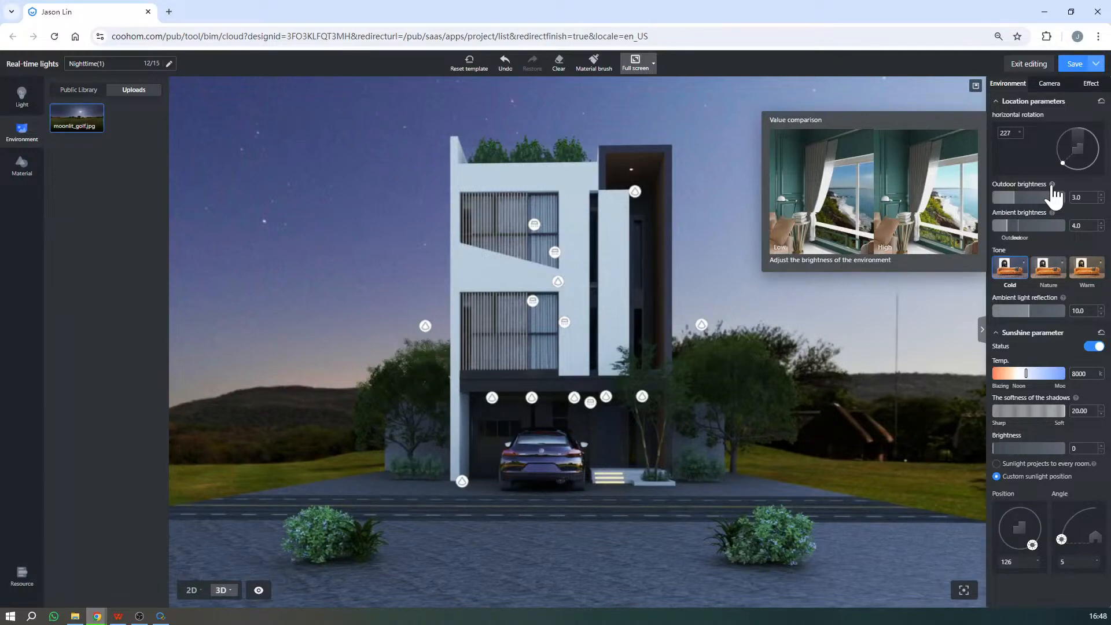
pyautogui.click(1021, 198)
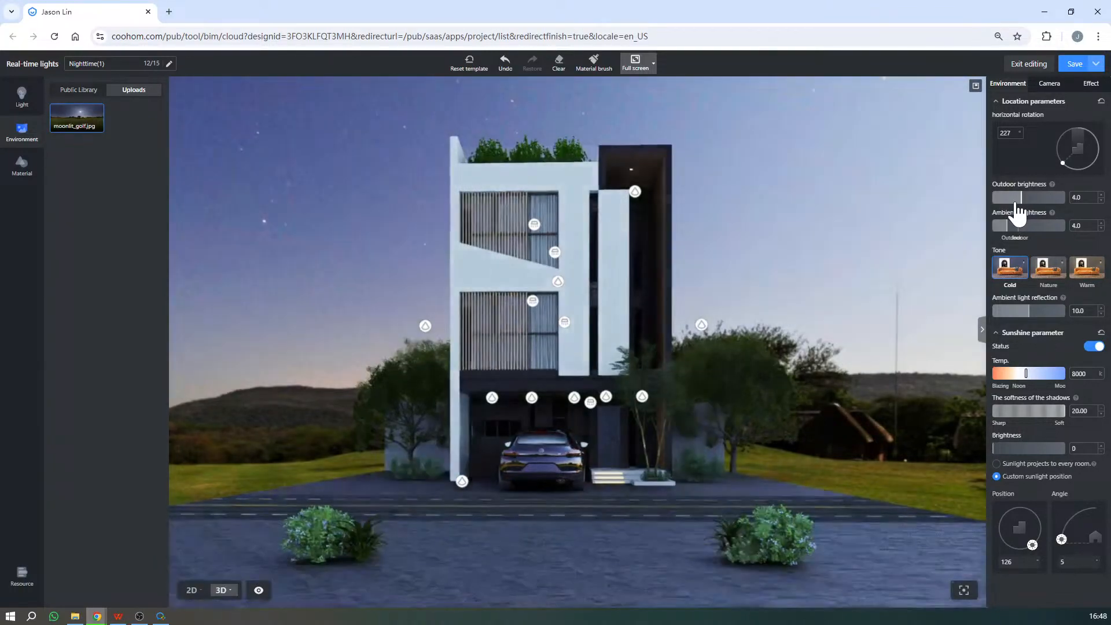
pyautogui.click(1015, 198)
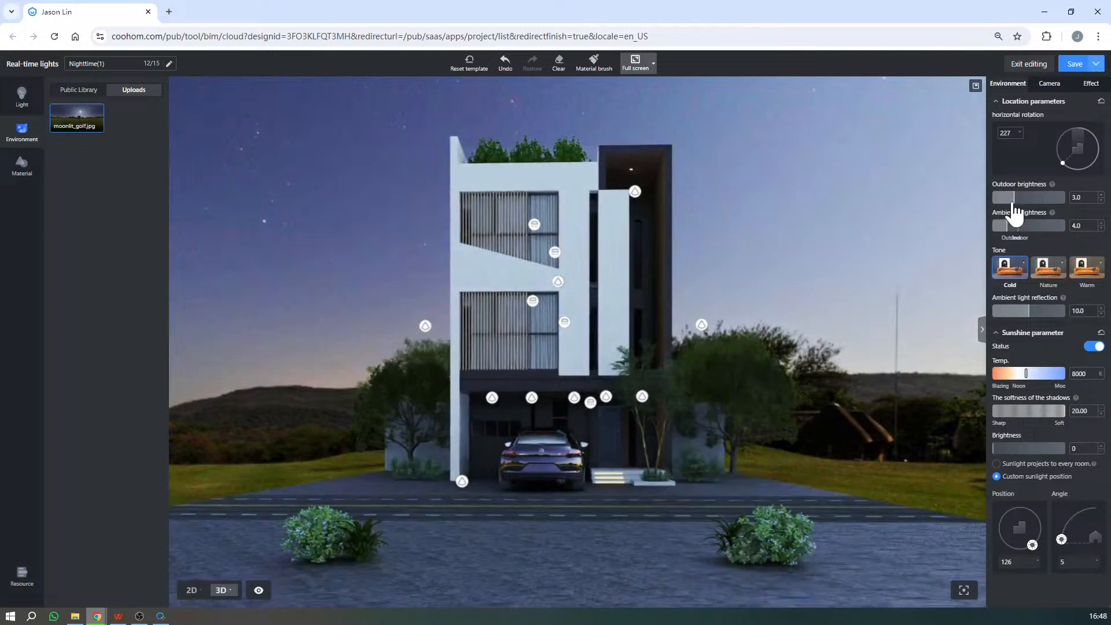
pyautogui.click(1013, 198)
pyautogui.click(1014, 198)
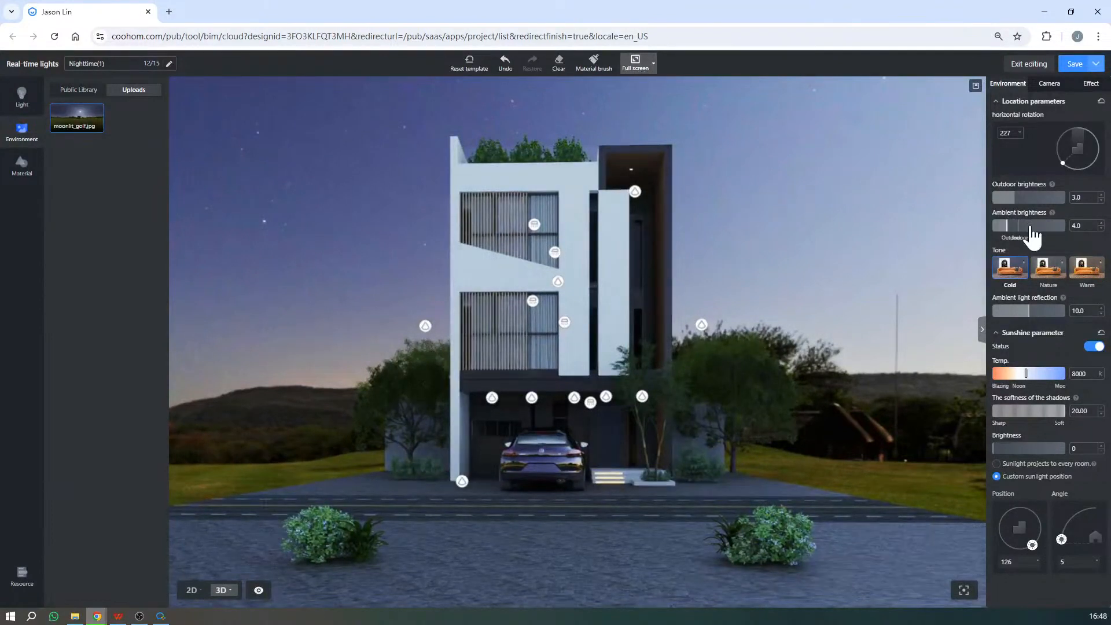
# - Set the ambient brightness to 5.0 after trying 6.0 and 7.0, and compare the Nature tone before keeping Cold
pyautogui.moveTo(1053, 213)
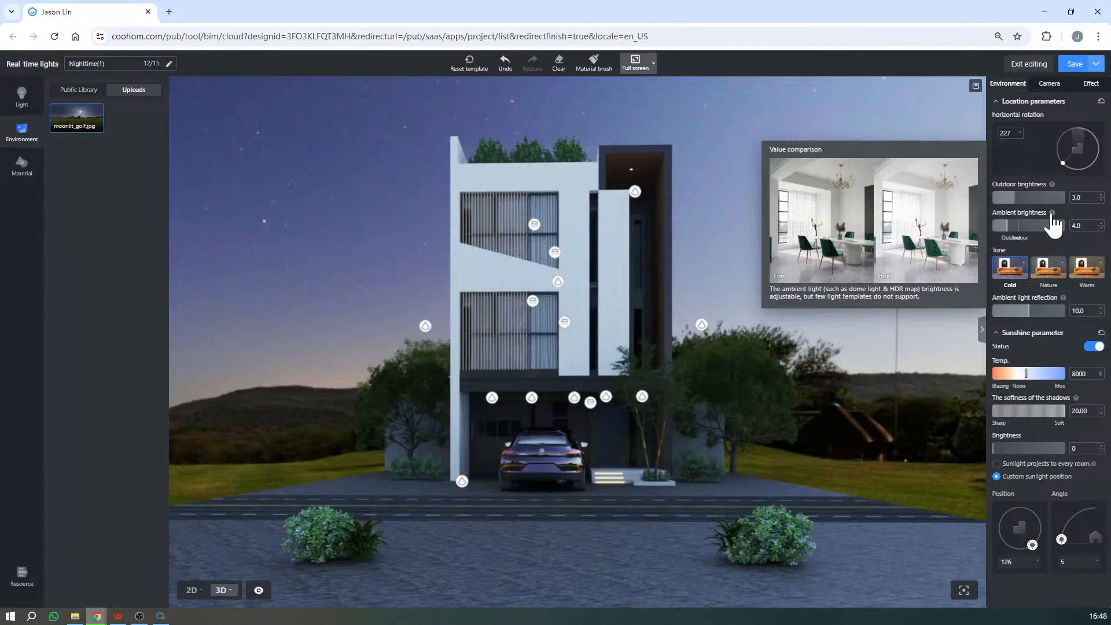
pyautogui.click(1015, 227)
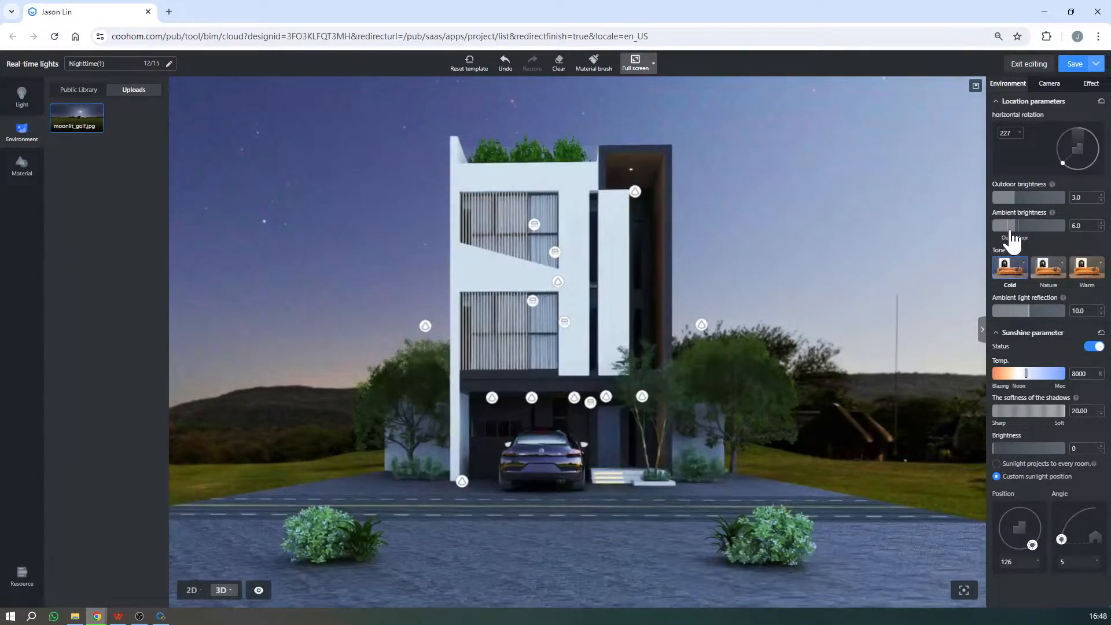
pyautogui.click(1017, 226)
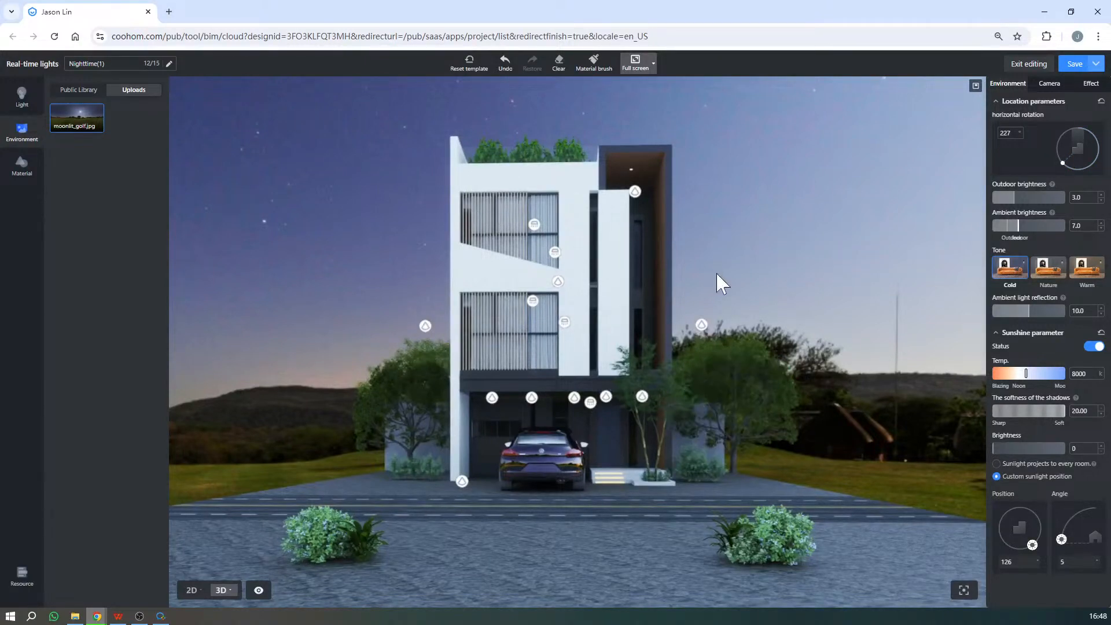
pyautogui.click(1014, 231)
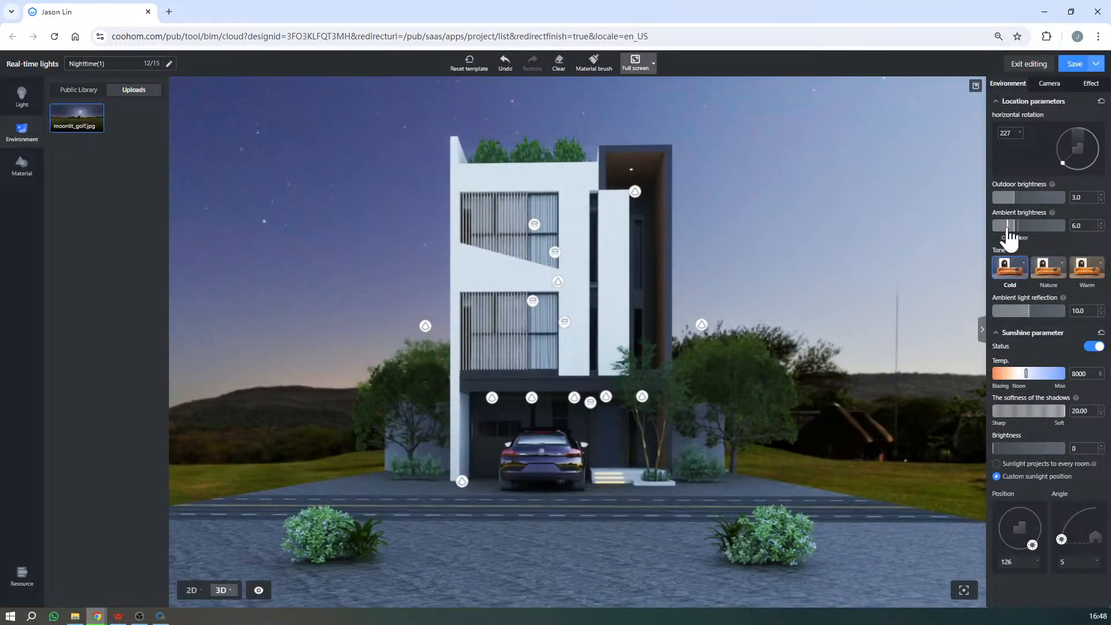
pyautogui.click(1011, 227)
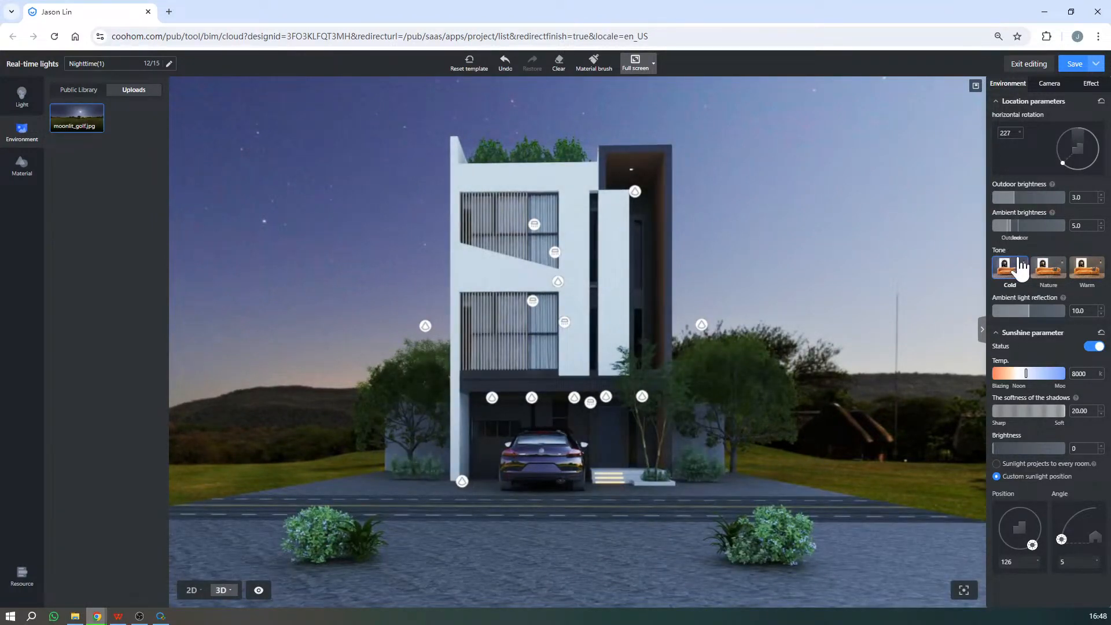
pyautogui.click(1016, 267)
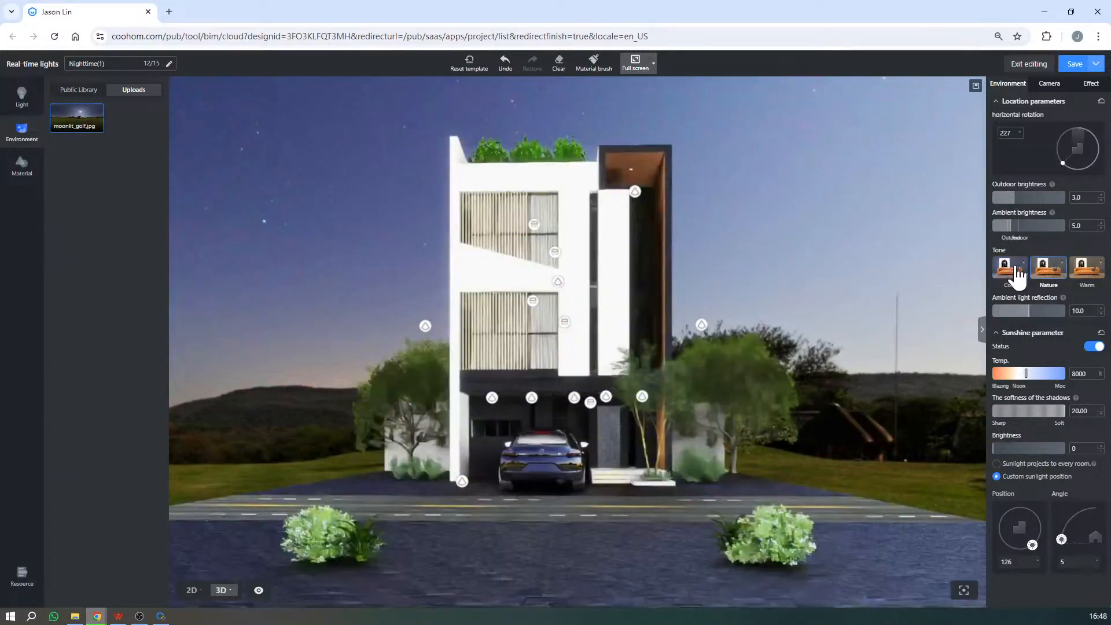
pyautogui.click(1019, 275)
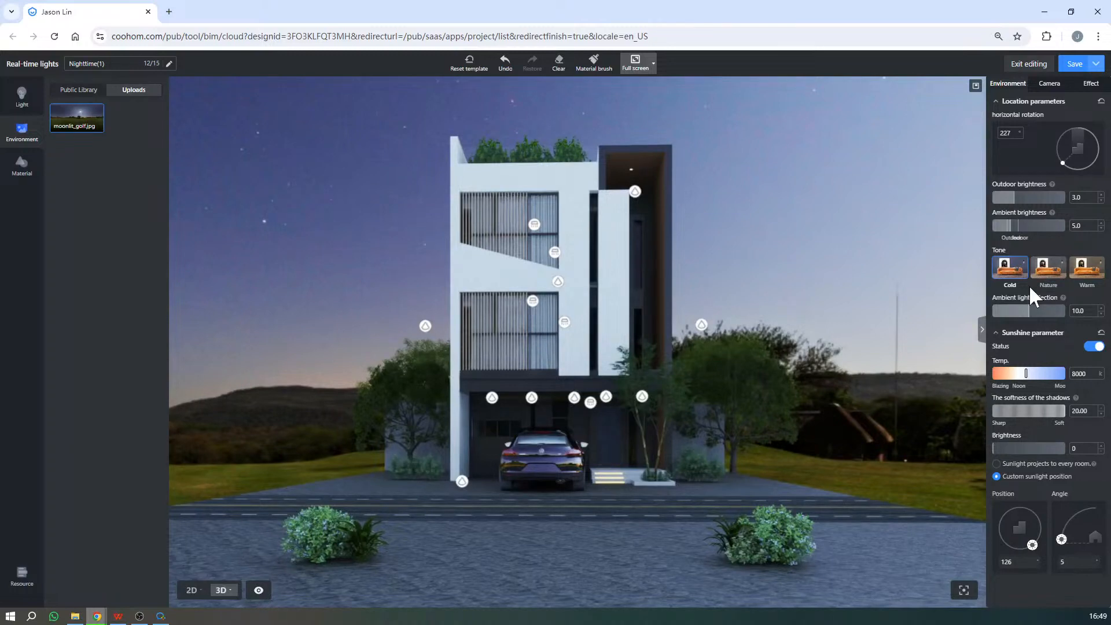
# - Try ambient light reflection values between 5.1 and 17.5, and settle on 10.2
pyautogui.click(1048, 311)
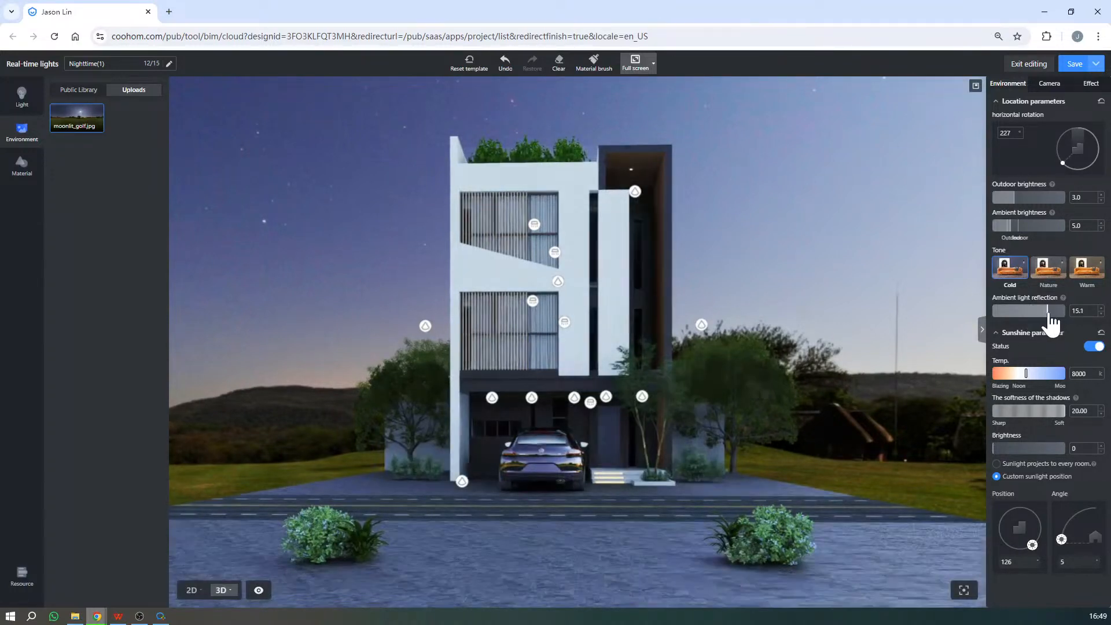
pyautogui.click(1057, 312)
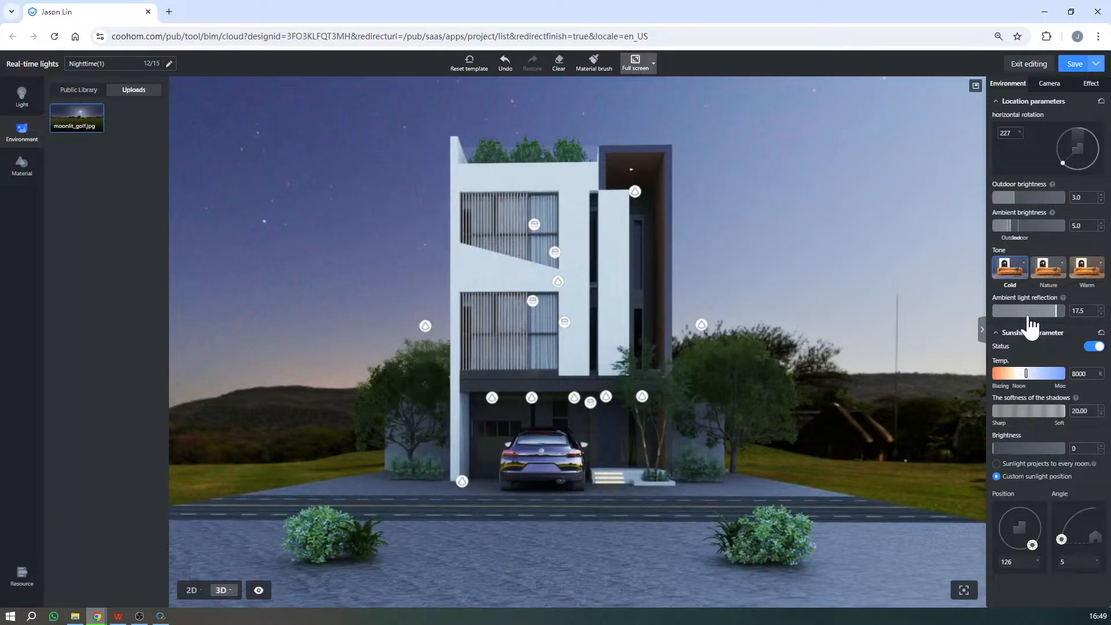
pyautogui.click(1034, 312)
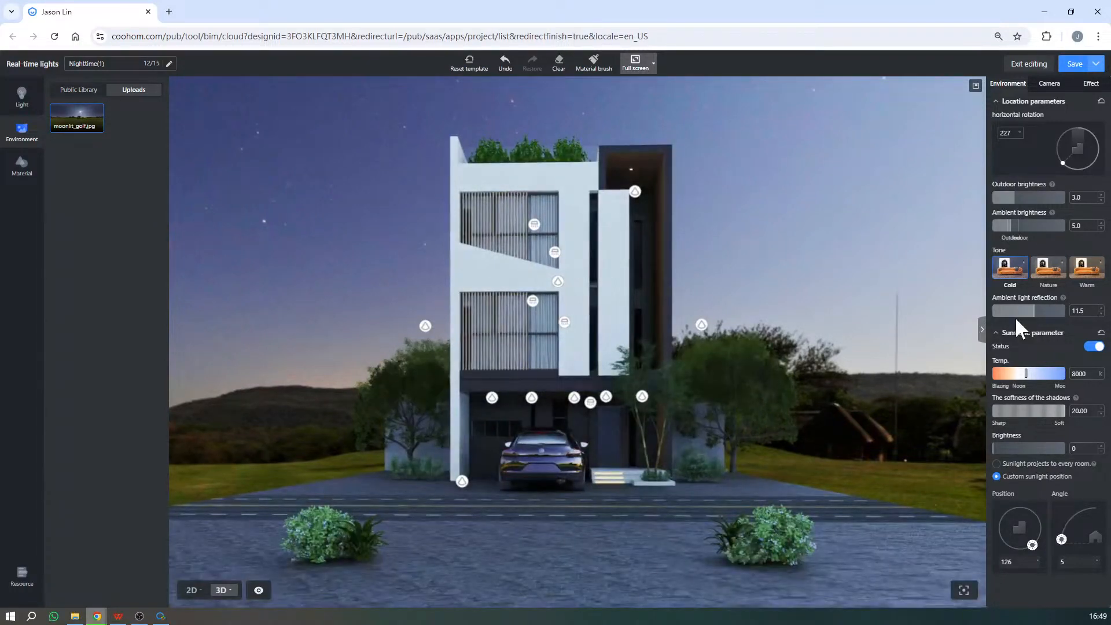
pyautogui.click(1012, 312)
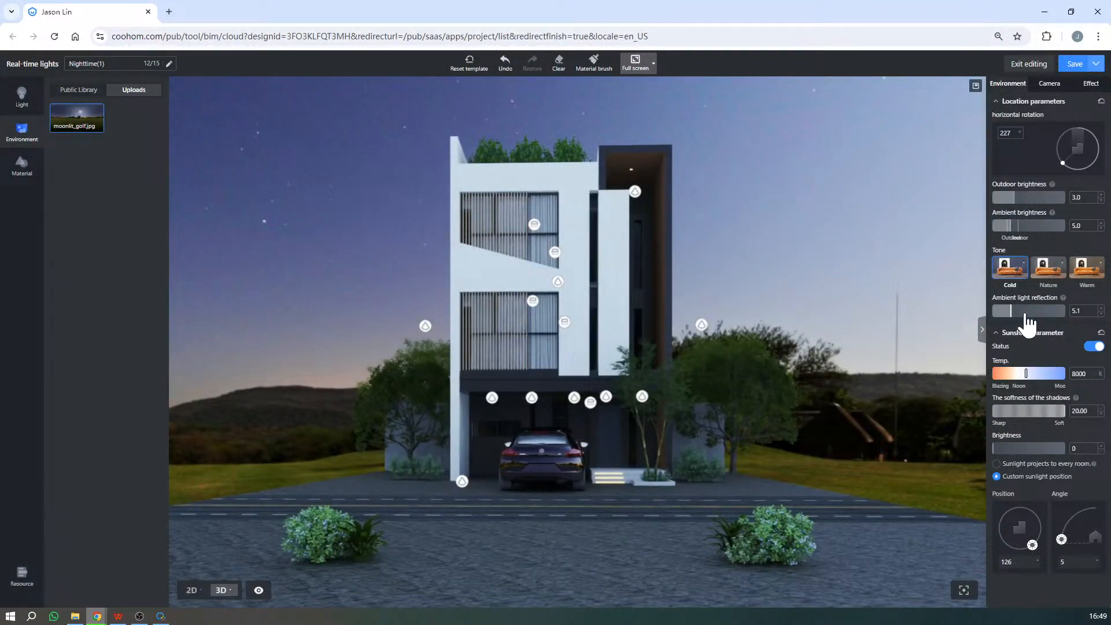
pyautogui.click(1029, 312)
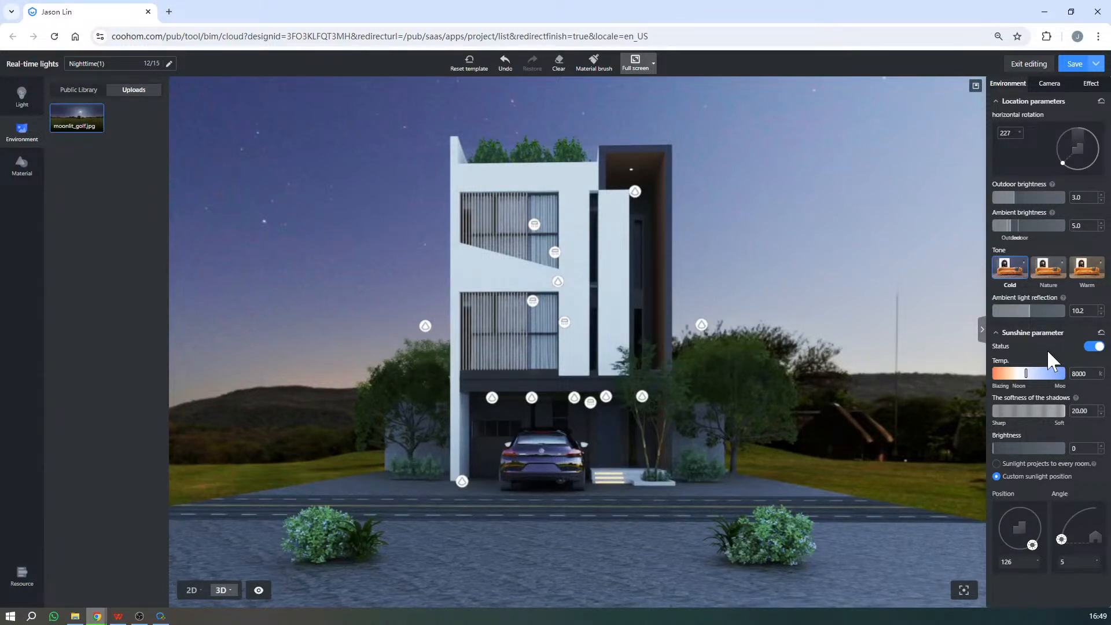
# - Switch the sunshine off and back on, and try sunshine brightness values of 48, 555 and 333
pyautogui.click(1095, 346)
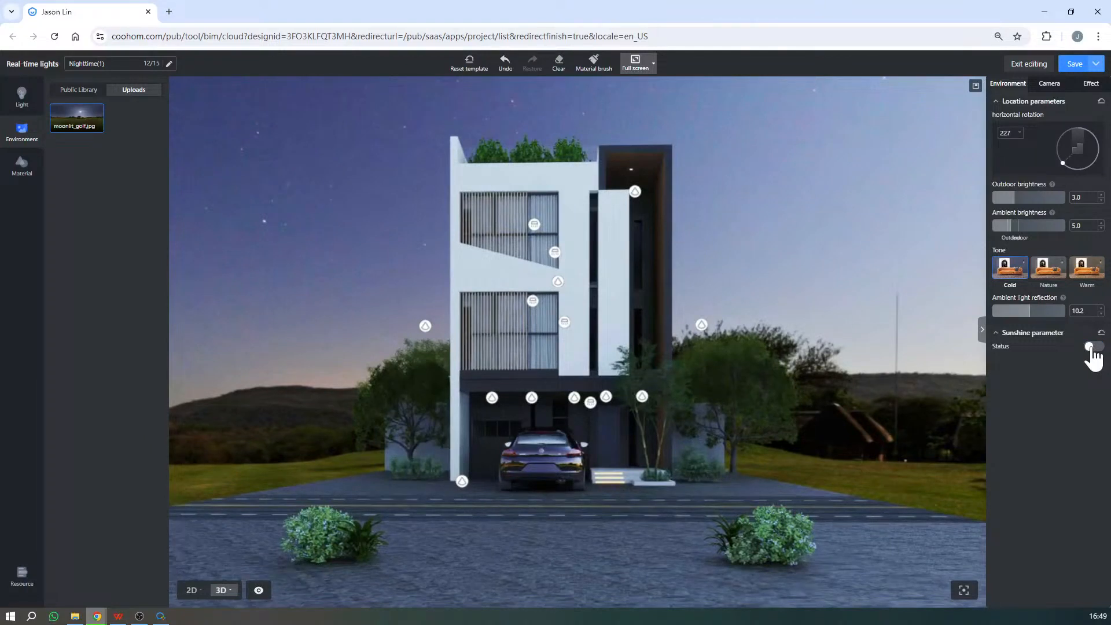
pyautogui.click(1093, 347)
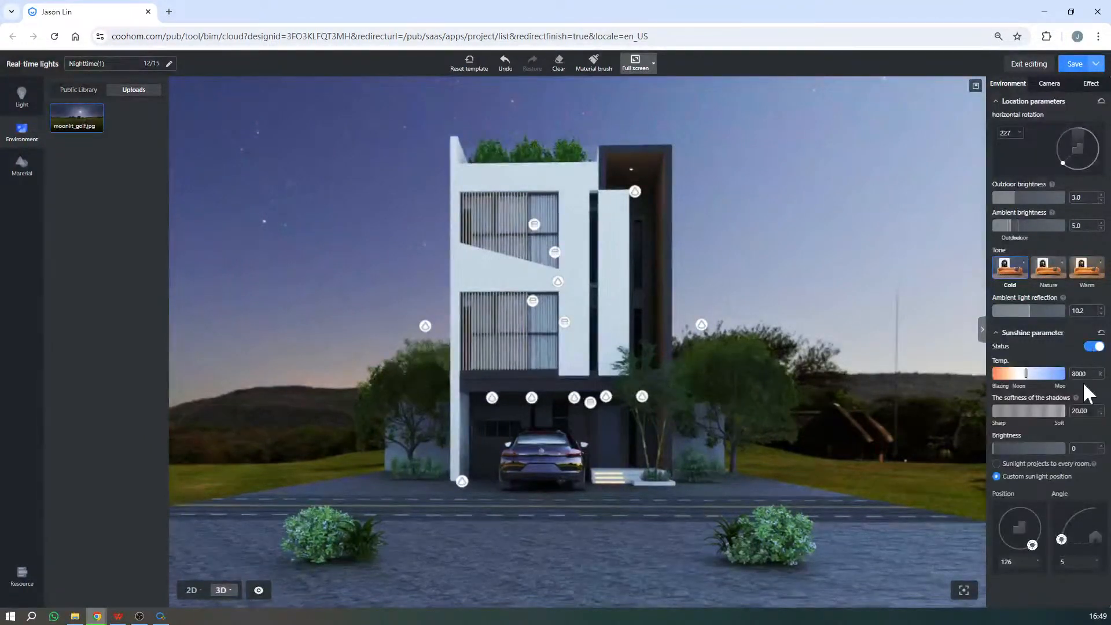
pyautogui.click(995, 449)
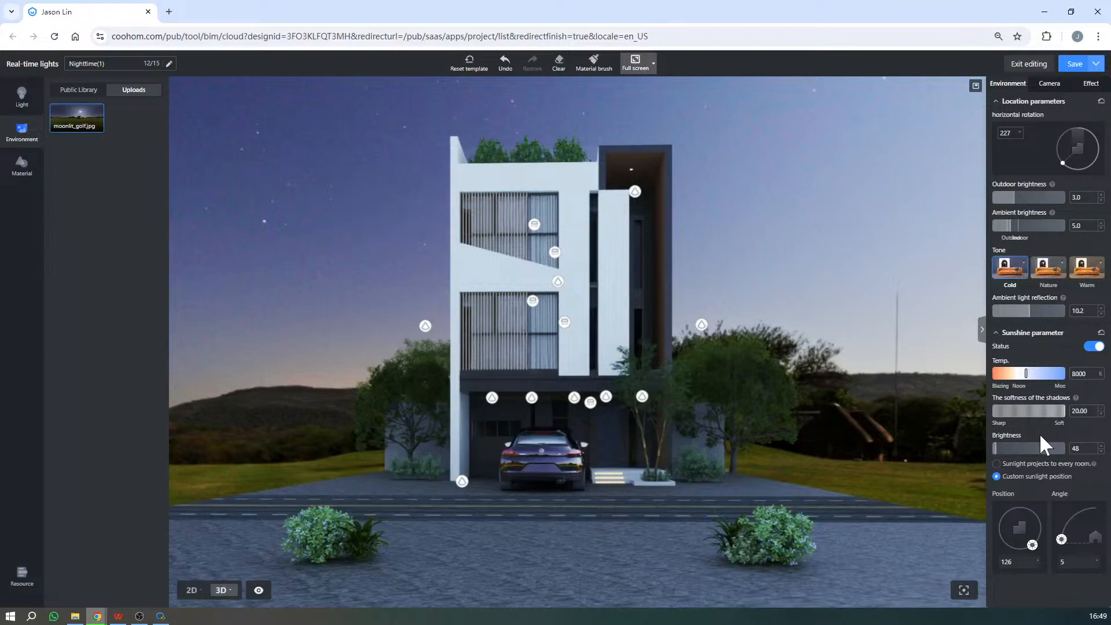
pyautogui.click(1033, 448)
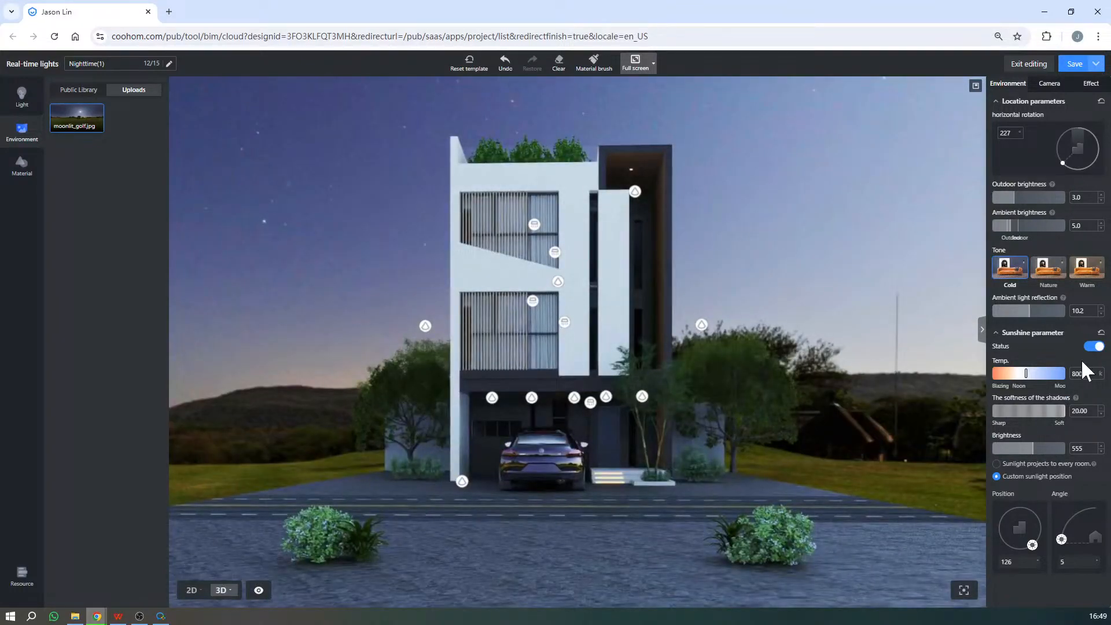
pyautogui.click(1017, 449)
# - Try a sun angle of 32 and bring the sunshine brightness back down to 0
pyautogui.moveTo(1062, 536); pyautogui.dragTo(1069, 514)
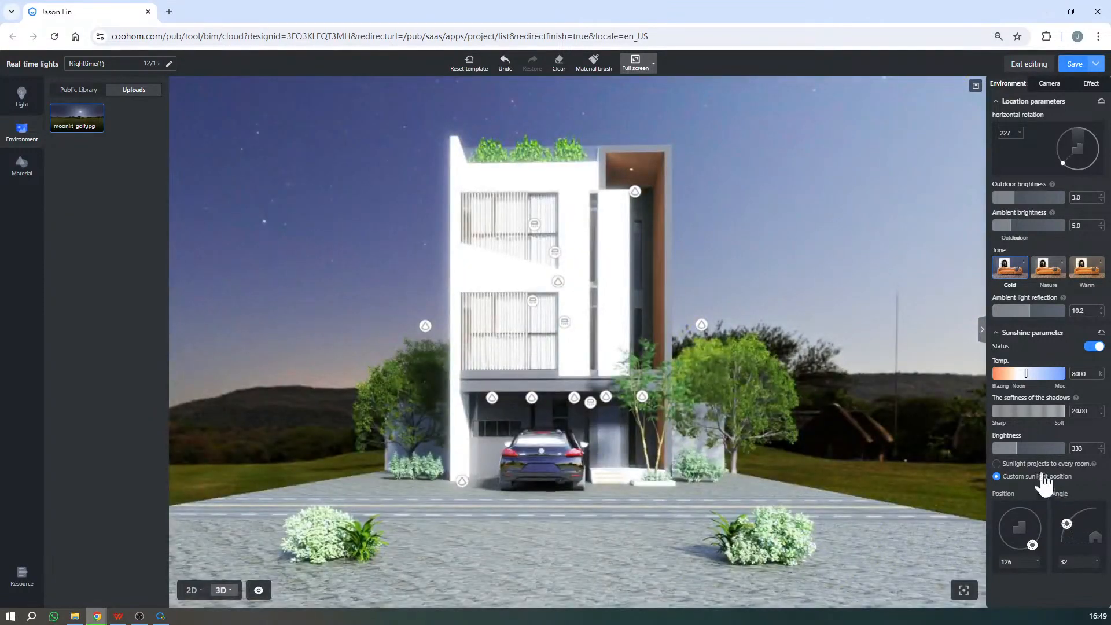
pyautogui.click(996, 449)
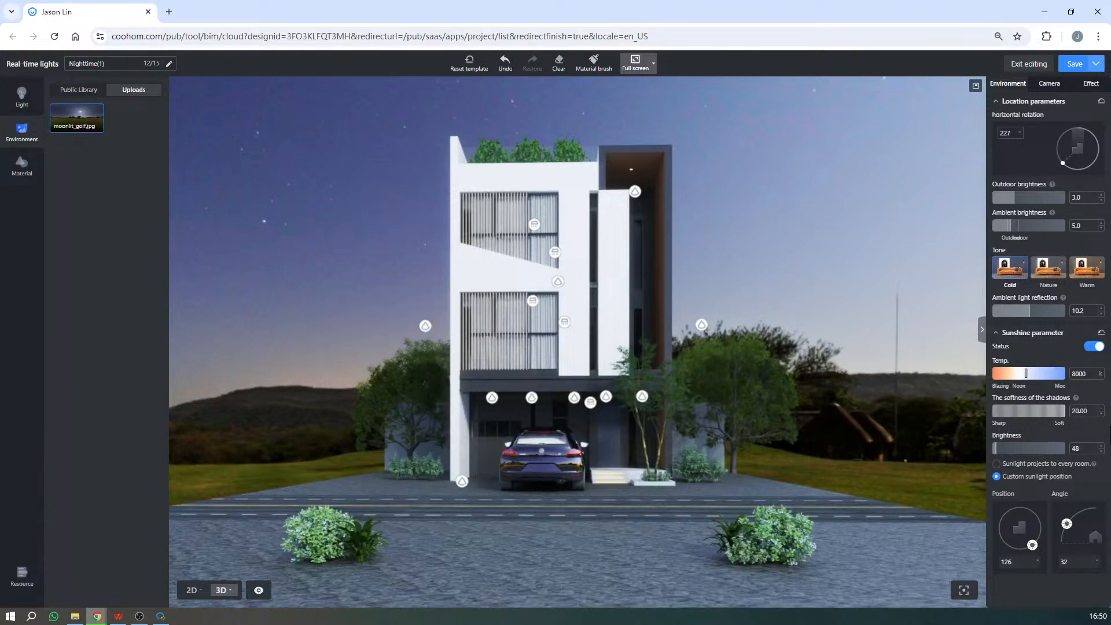
pyautogui.moveTo(995, 449); pyautogui.dragTo(988, 446)
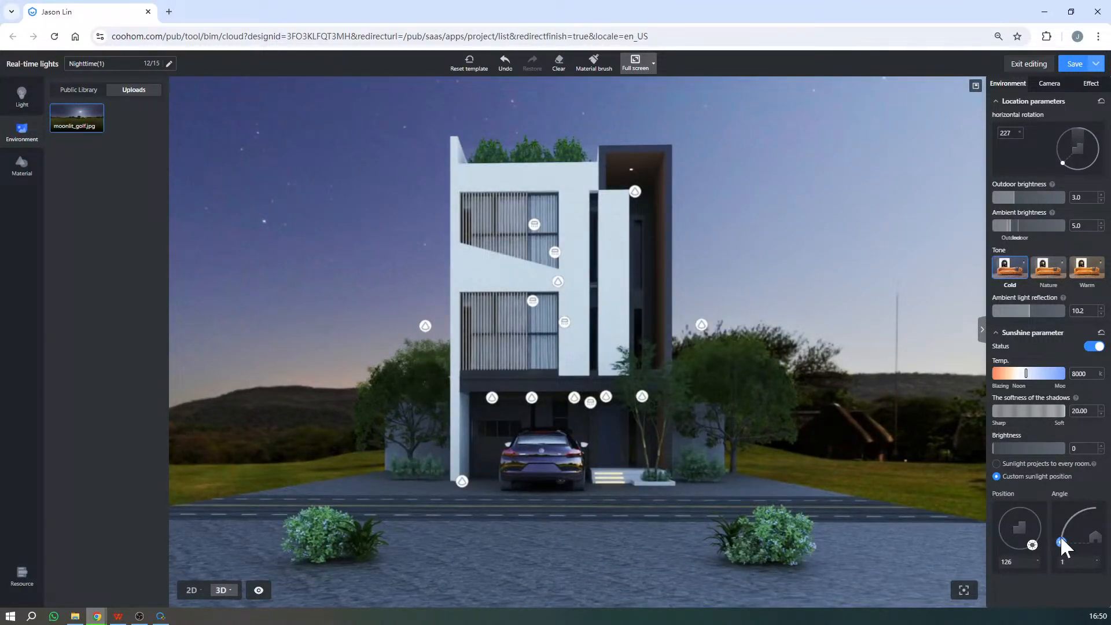
# - Try a sunshine shadow softness of 7.52 and return it to 20.00
pyautogui.click(1061, 538)
pyautogui.moveTo(1075, 399)
pyautogui.moveTo(1064, 413); pyautogui.dragTo(1008, 422)
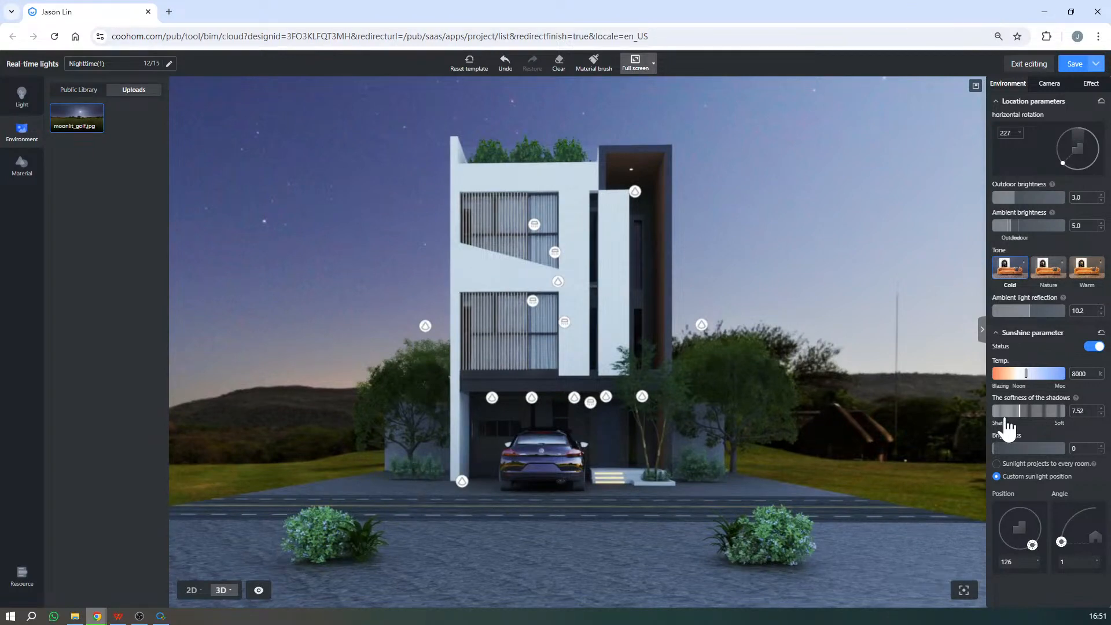
pyautogui.moveTo(1078, 405)
pyautogui.moveTo(1059, 413); pyautogui.dragTo(1080, 412)
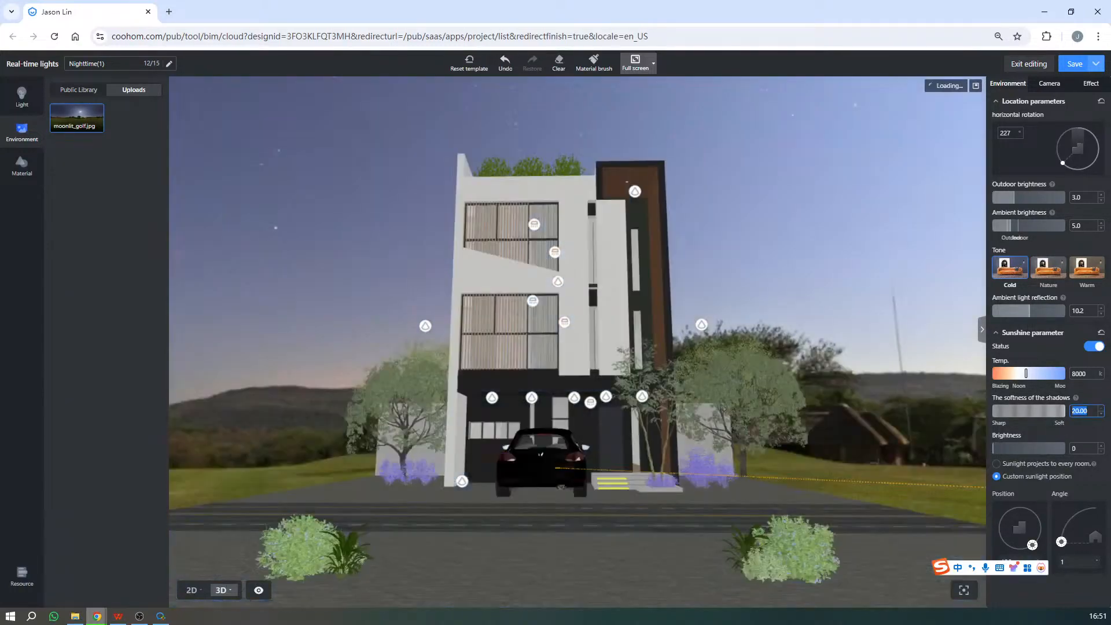
pyautogui.write('200')
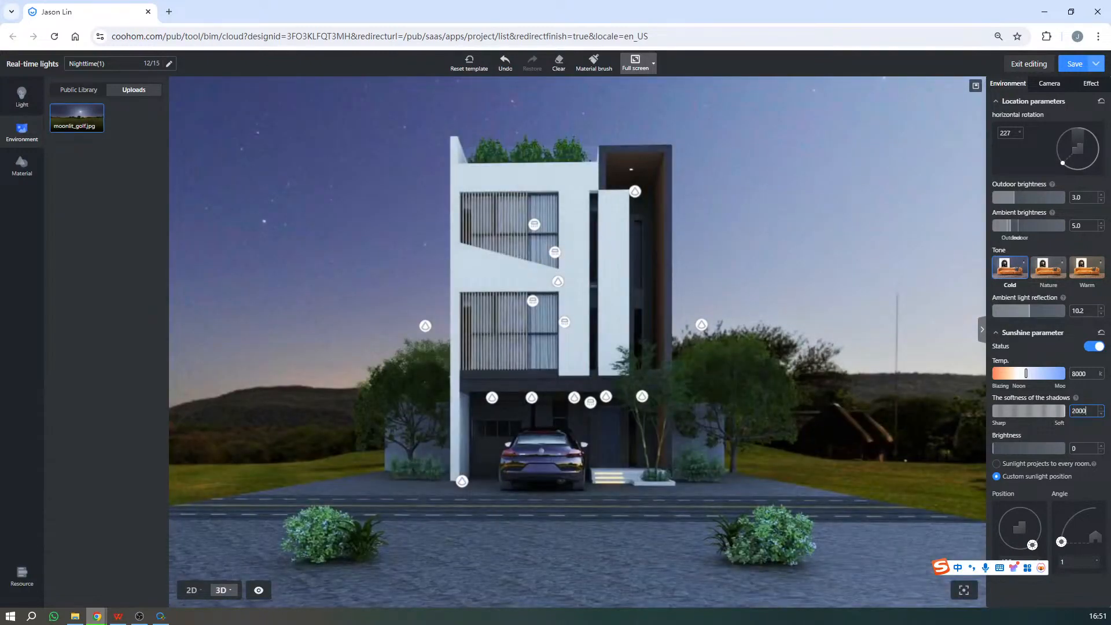
pyautogui.press('Return')
pyautogui.moveTo(1076, 399)
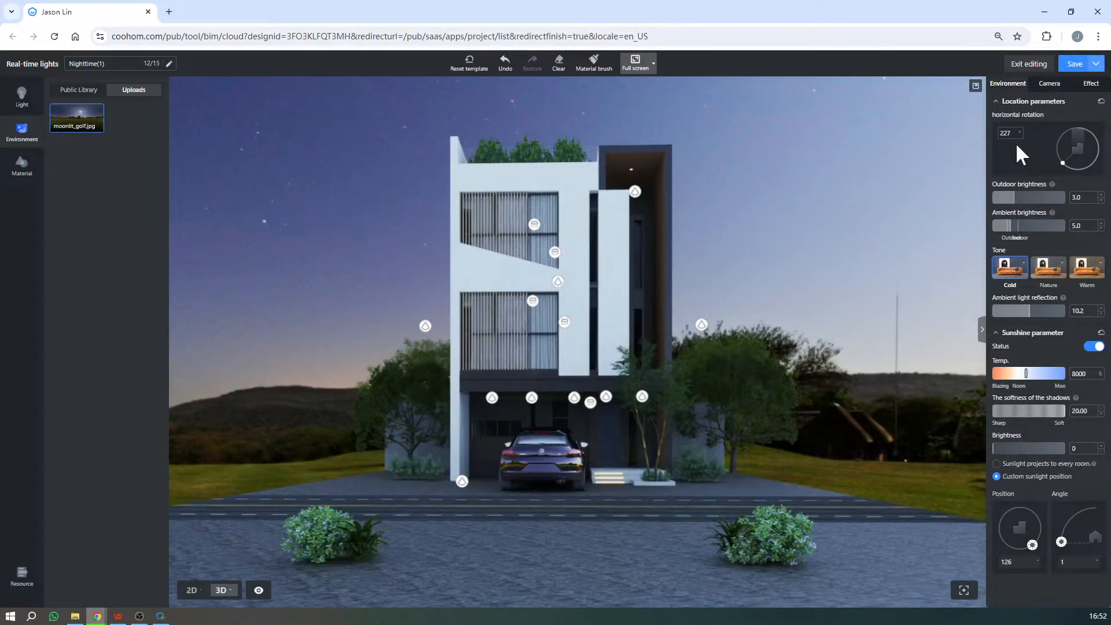
# - Capture the viewport area for annotation and outline the second- and third-floor windows and the ground-floor facade behind the car with red rectangles
pyautogui.click(1050, 84)
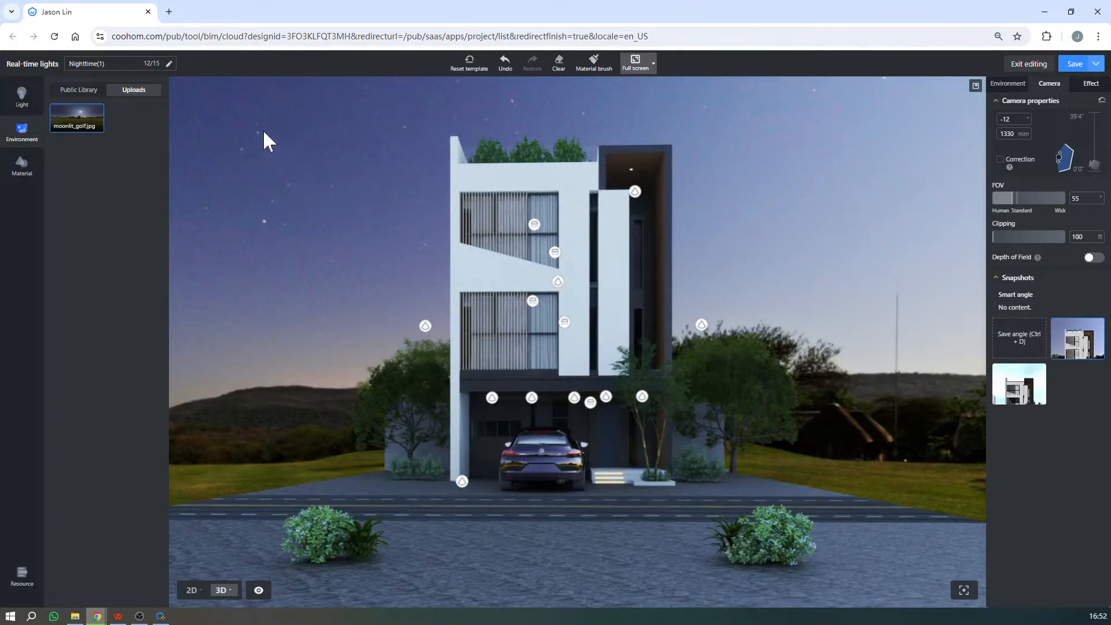
pyautogui.press('F1')
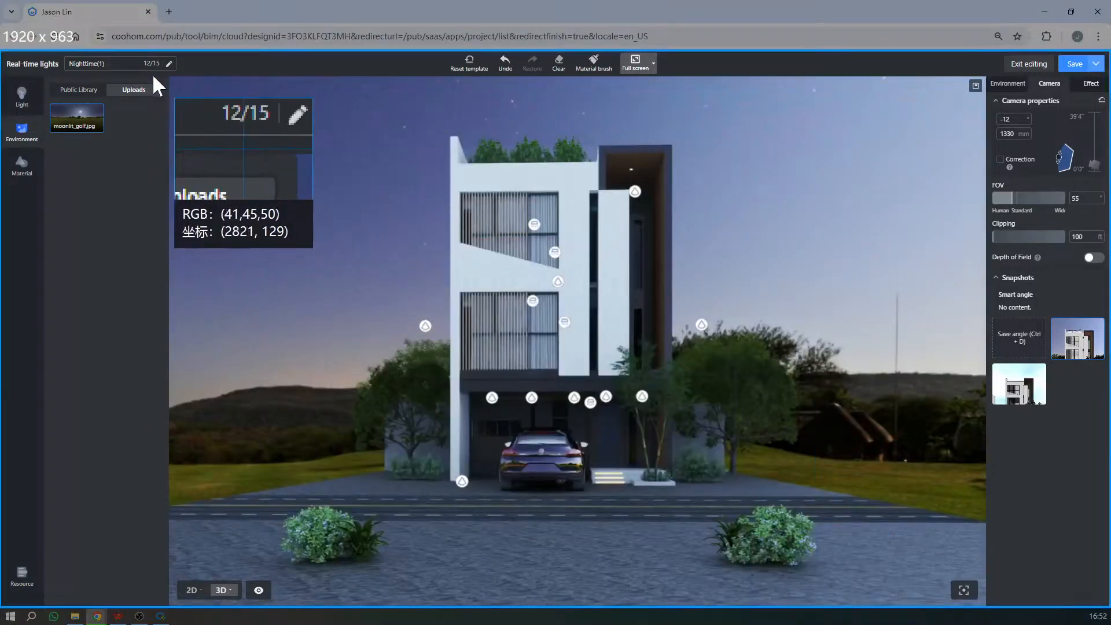
pyautogui.moveTo(150, 74)
pyautogui.mouseDown()
pyautogui.moveTo(989, 610)
pyautogui.moveTo(1013, 588)
pyautogui.mouseUp()
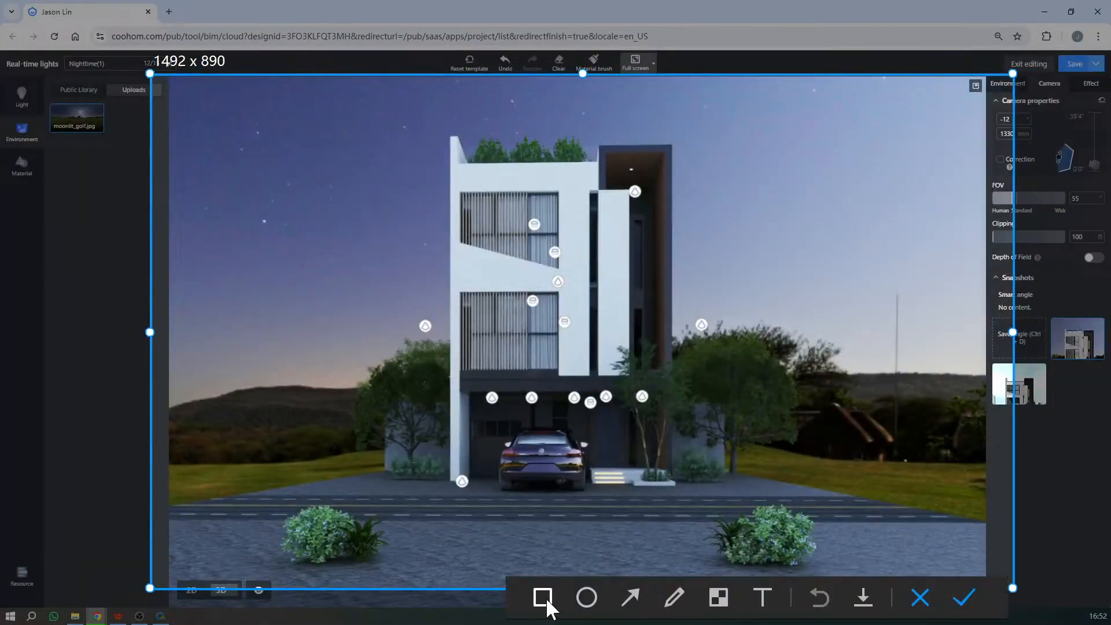
pyautogui.click(543, 598)
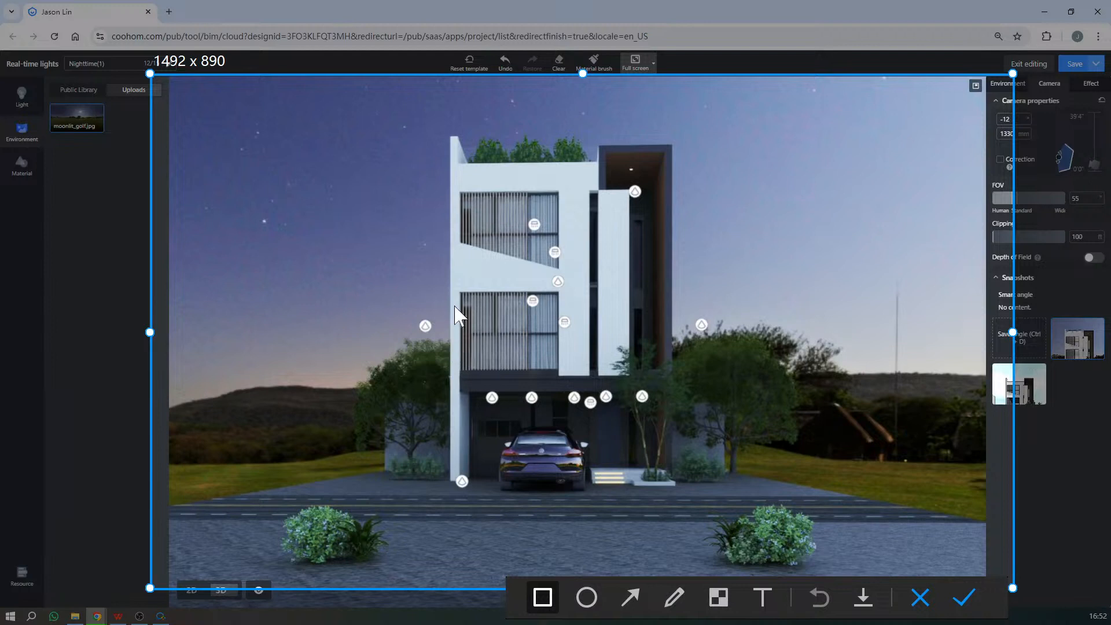
pyautogui.moveTo(461, 293)
pyautogui.mouseDown()
pyautogui.moveTo(484, 321)
pyautogui.moveTo(571, 371)
pyautogui.moveTo(557, 368)
pyautogui.mouseUp()
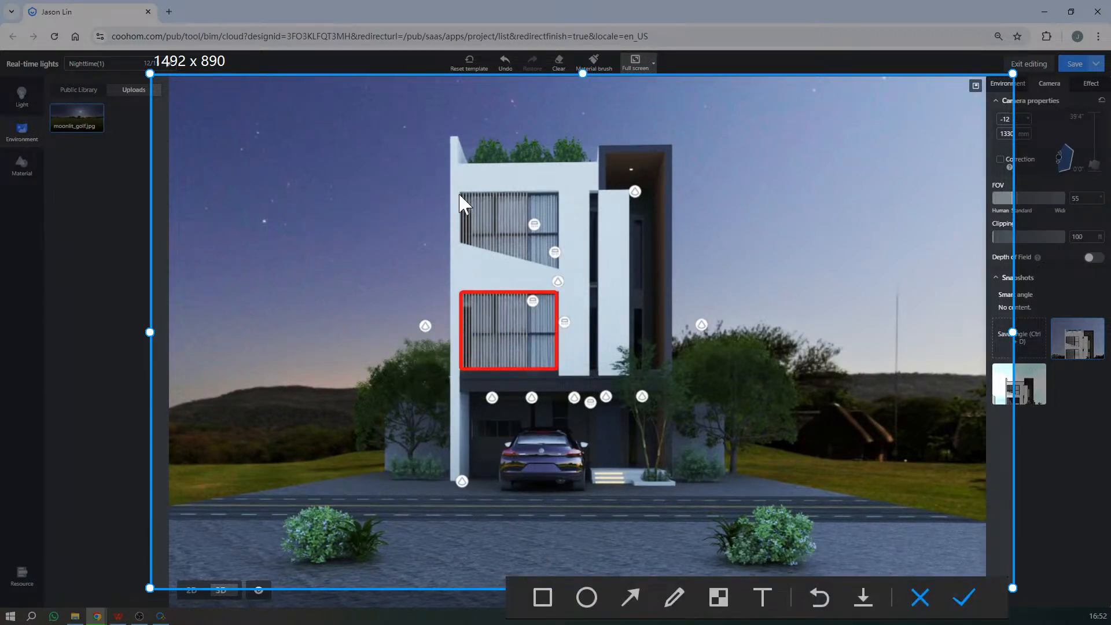
pyautogui.moveTo(460, 195); pyautogui.dragTo(537, 259)
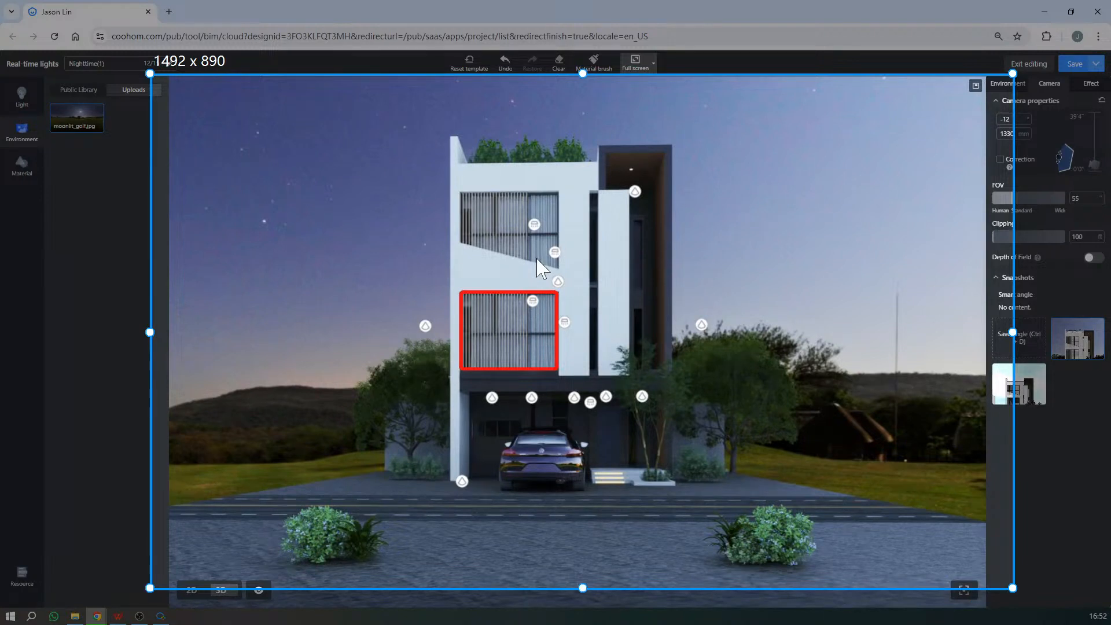
pyautogui.click(552, 595)
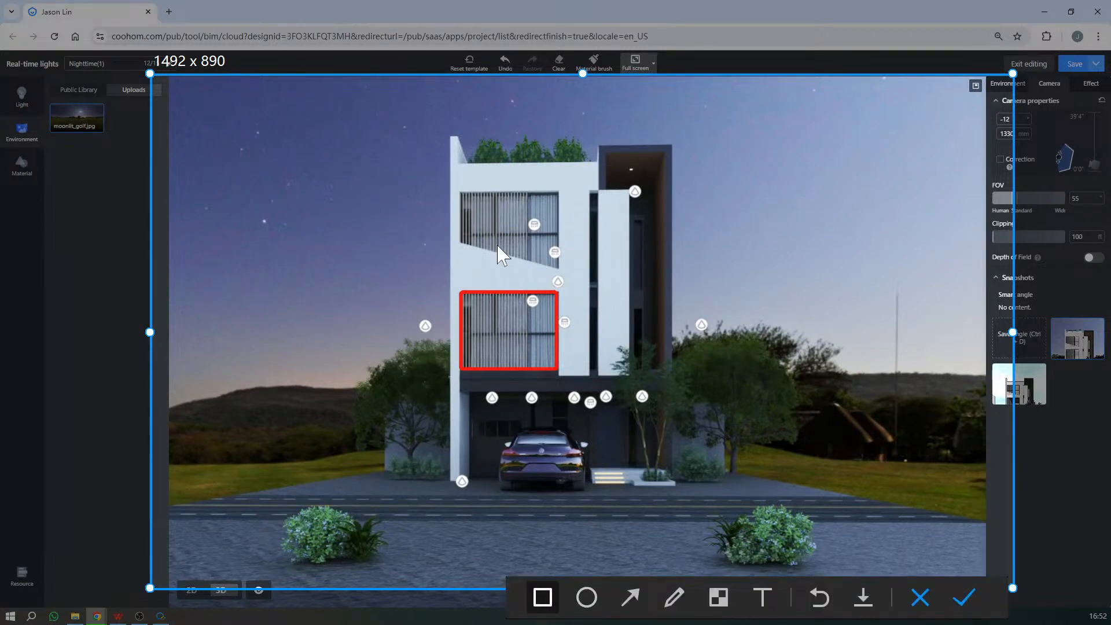
pyautogui.moveTo(460, 193); pyautogui.dragTo(564, 266)
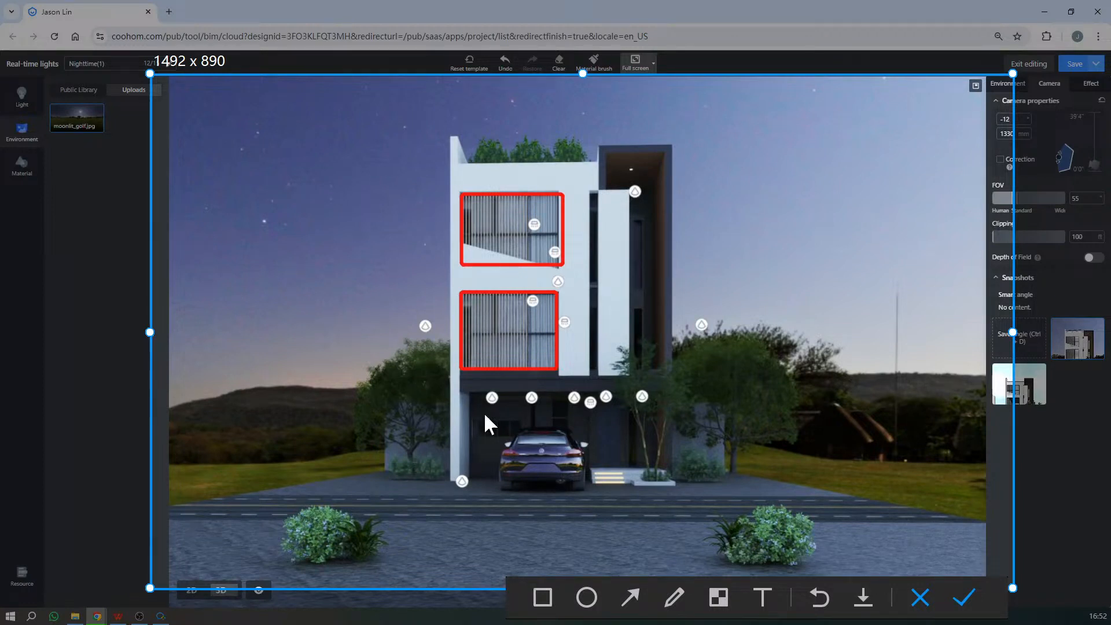
pyautogui.click(543, 596)
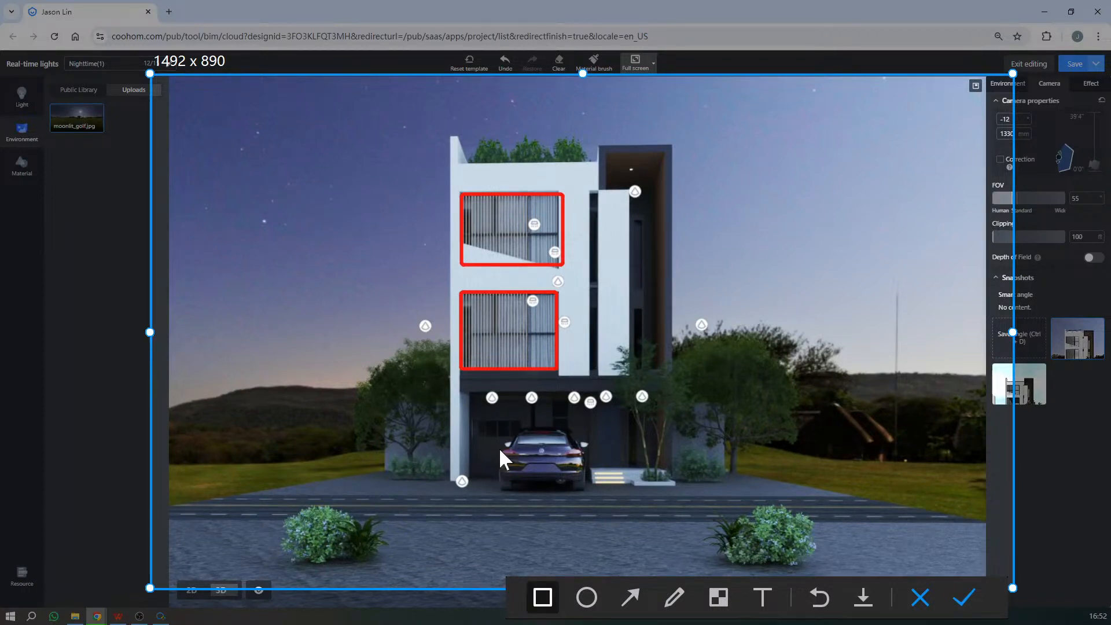
pyautogui.moveTo(473, 421); pyautogui.dragTo(631, 439)
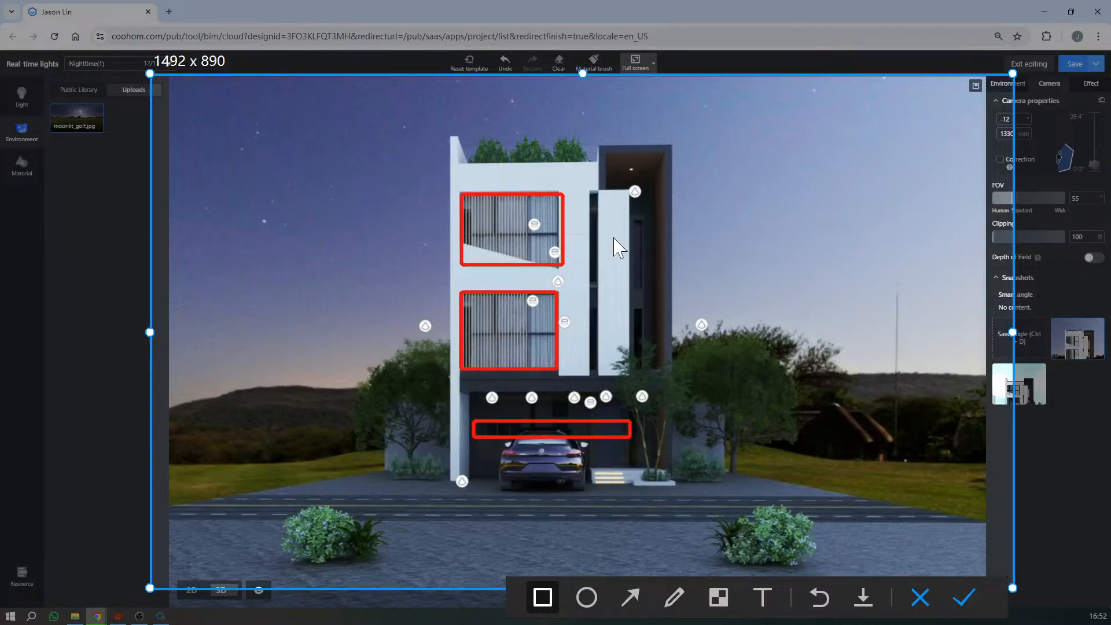
# - Draw red arrows towards the trees on both sides of the house, redoing the first one, and discard the annotated capture
pyautogui.click(631, 596)
pyautogui.moveTo(922, 510)
pyautogui.mouseDown()
pyautogui.moveTo(839, 467)
pyautogui.moveTo(768, 455)
pyautogui.mouseUp()
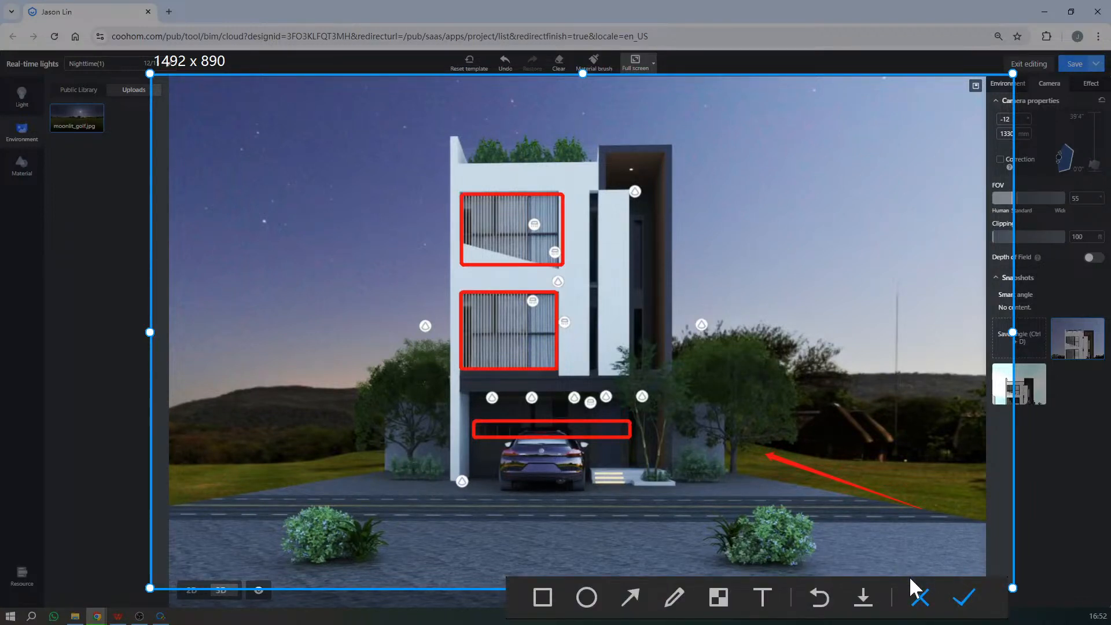
pyautogui.click(819, 598)
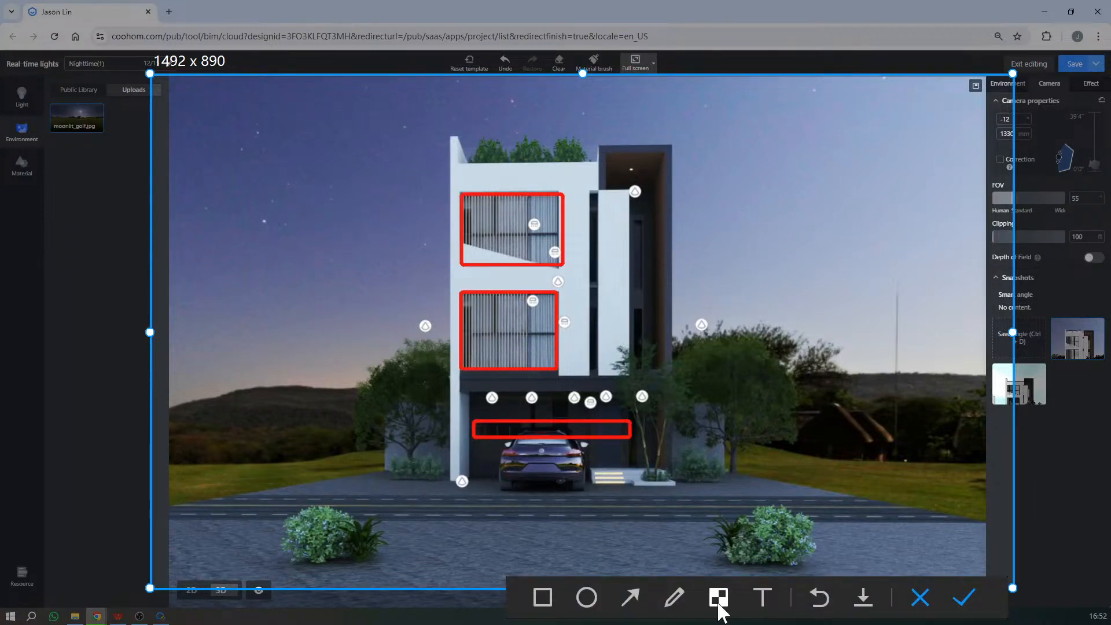
pyautogui.click(637, 601)
pyautogui.moveTo(935, 497); pyautogui.dragTo(746, 396)
pyautogui.moveTo(245, 506); pyautogui.dragTo(387, 431)
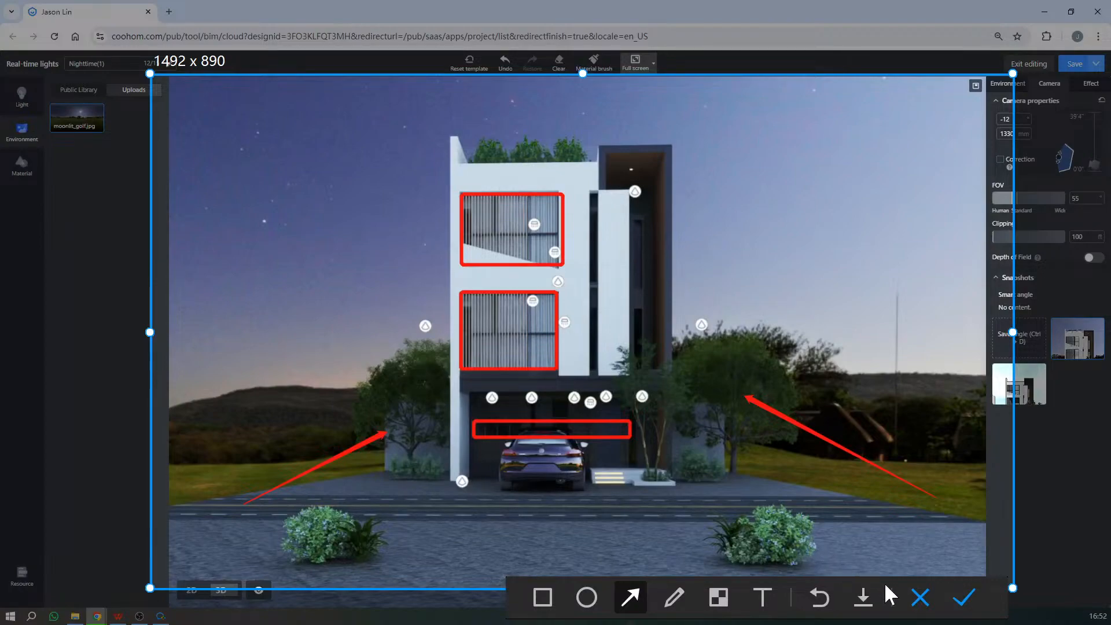
pyautogui.press('Escape')
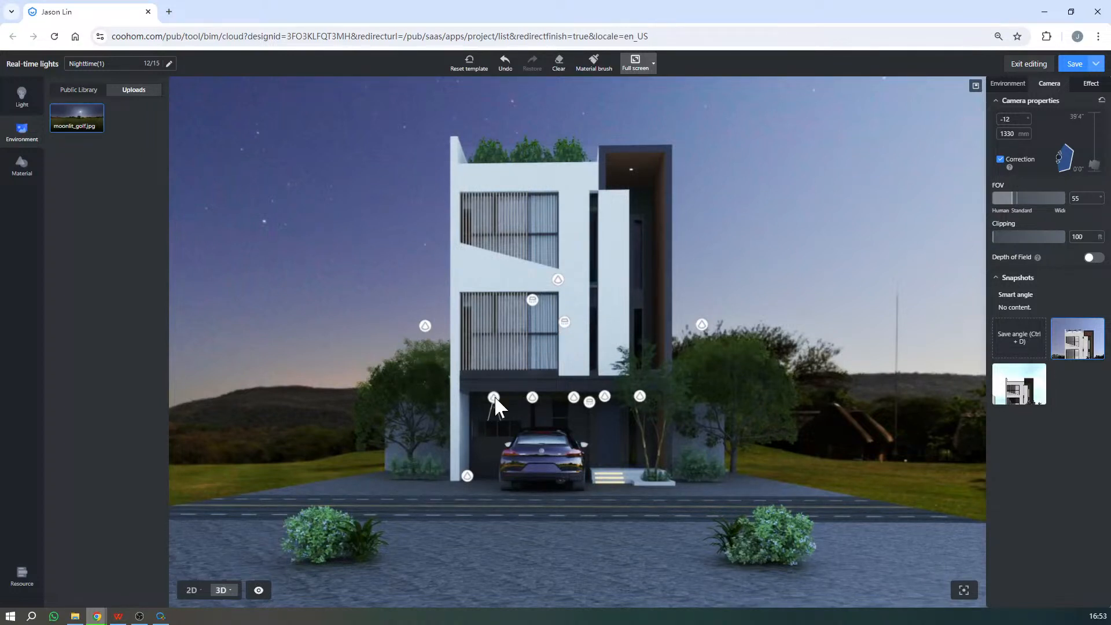
# - Switch on the two rectangular area lights behind the second-floor windows
pyautogui.click(532, 300)
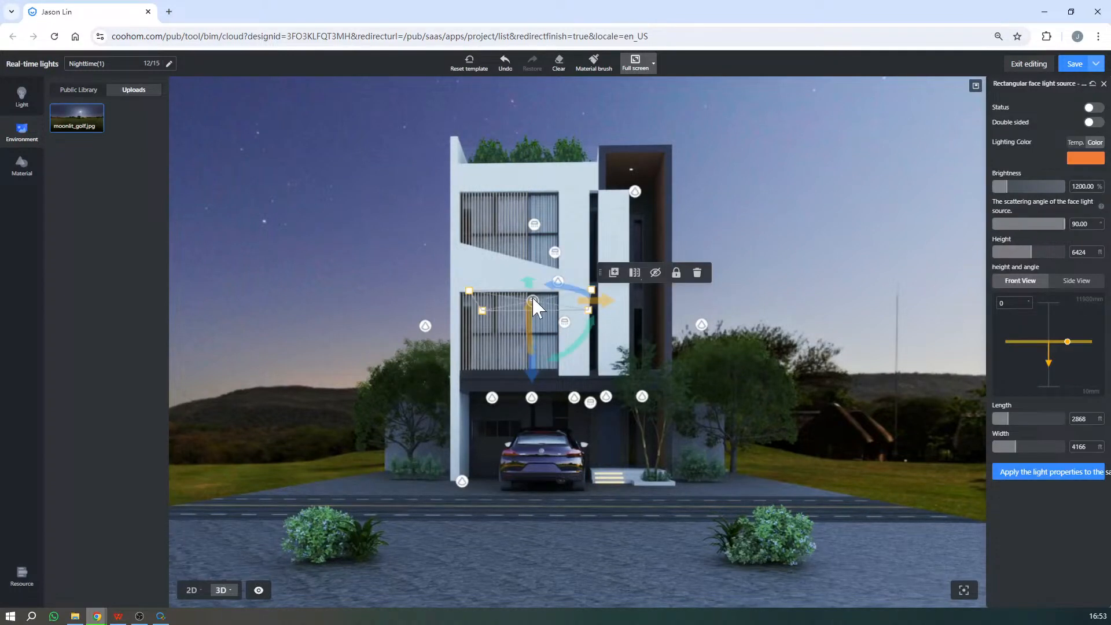
pyautogui.click(1092, 108)
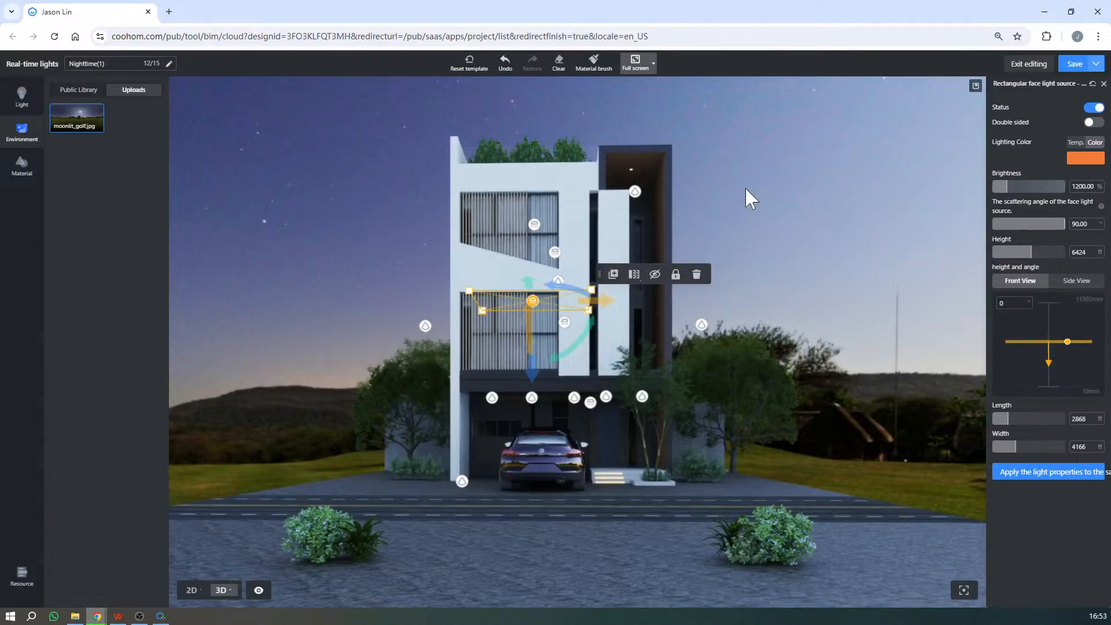
pyautogui.click(745, 186)
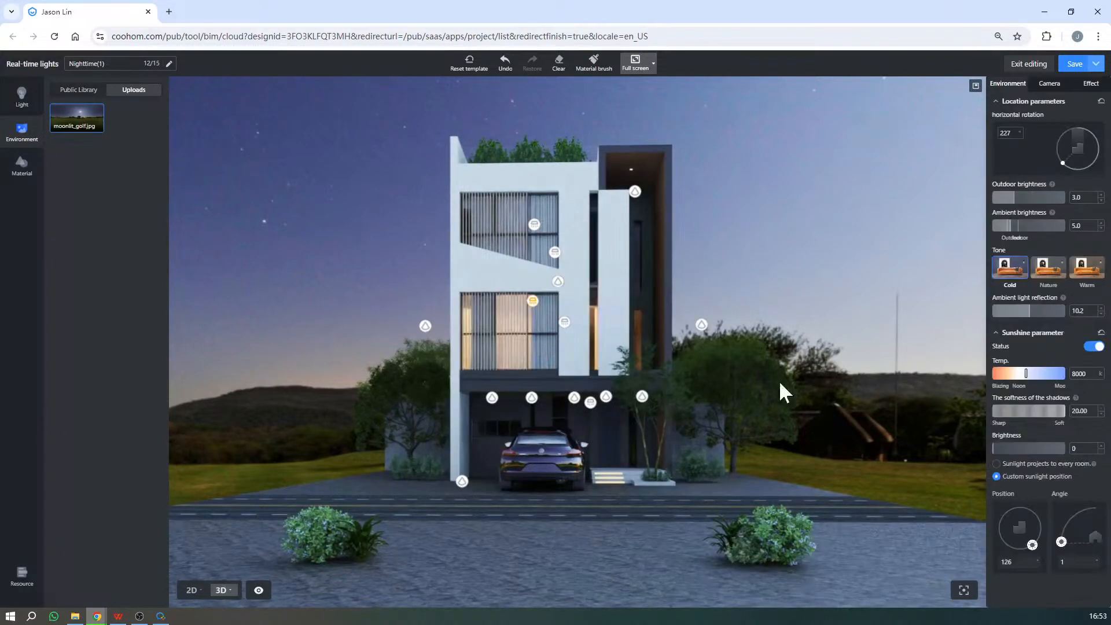
pyautogui.click(567, 325)
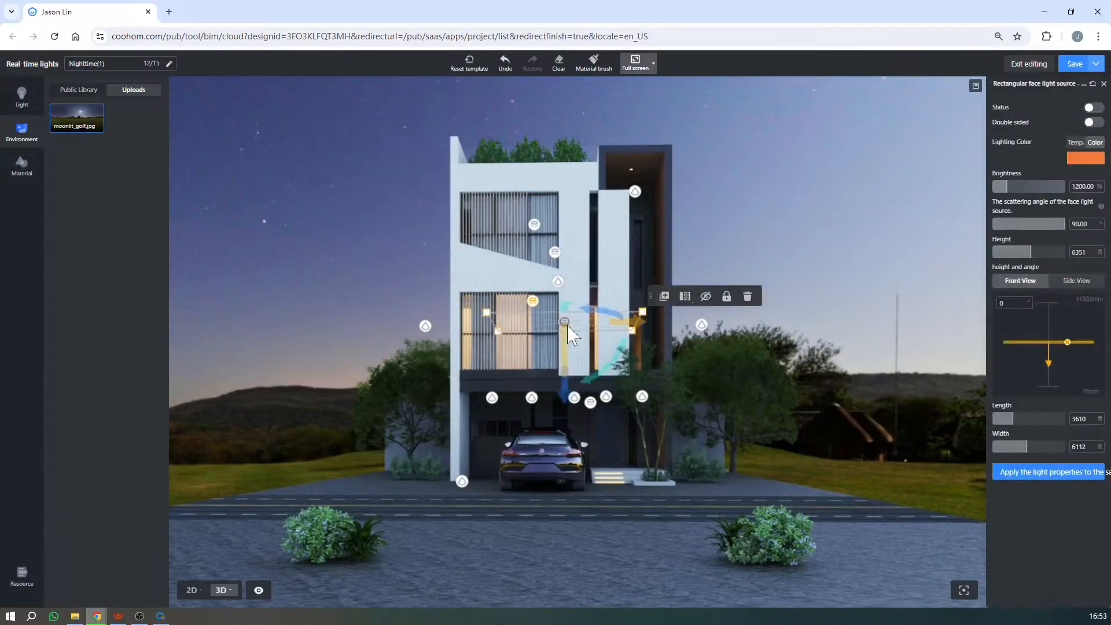
pyautogui.click(1093, 107)
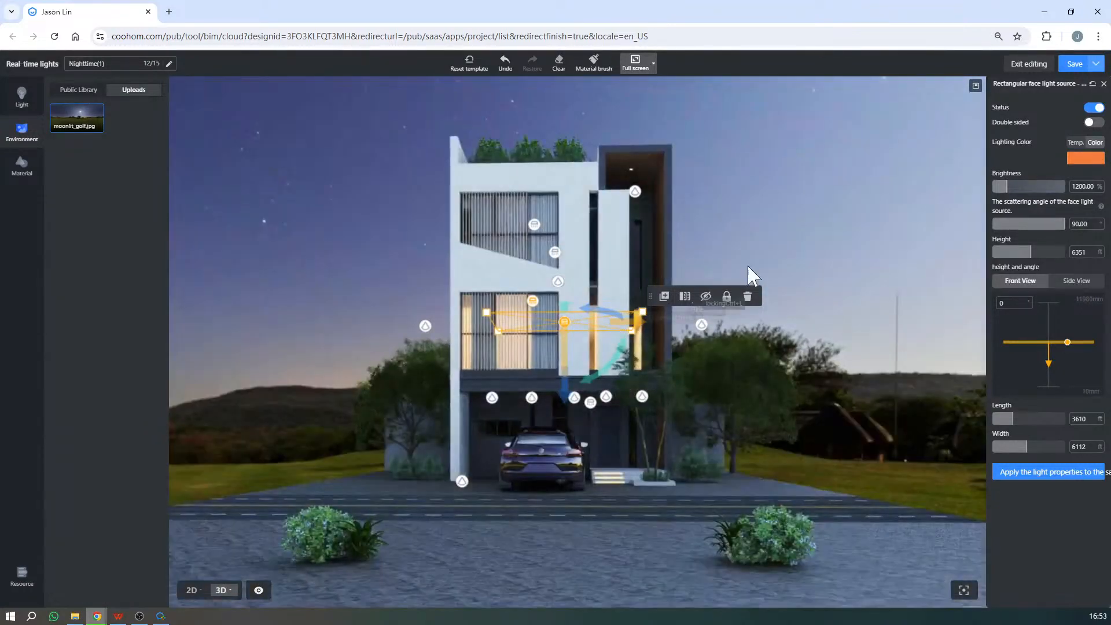
pyautogui.click(776, 310)
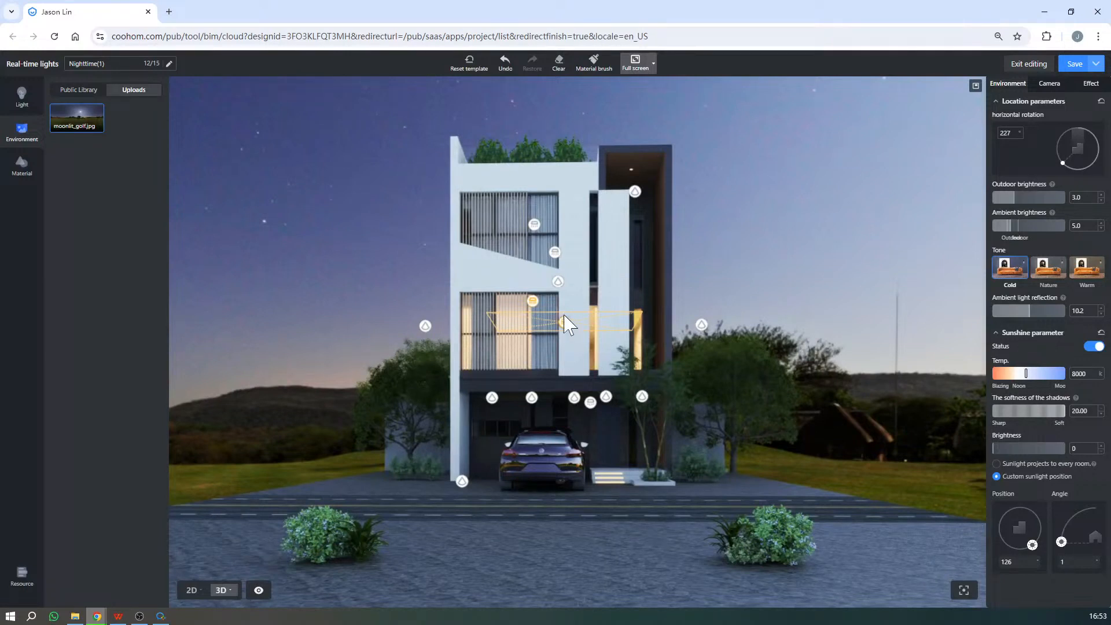
# - Show the light library and examine the area lighting inside the second-floor room before returning to the front view of the house
pyautogui.click(22, 96)
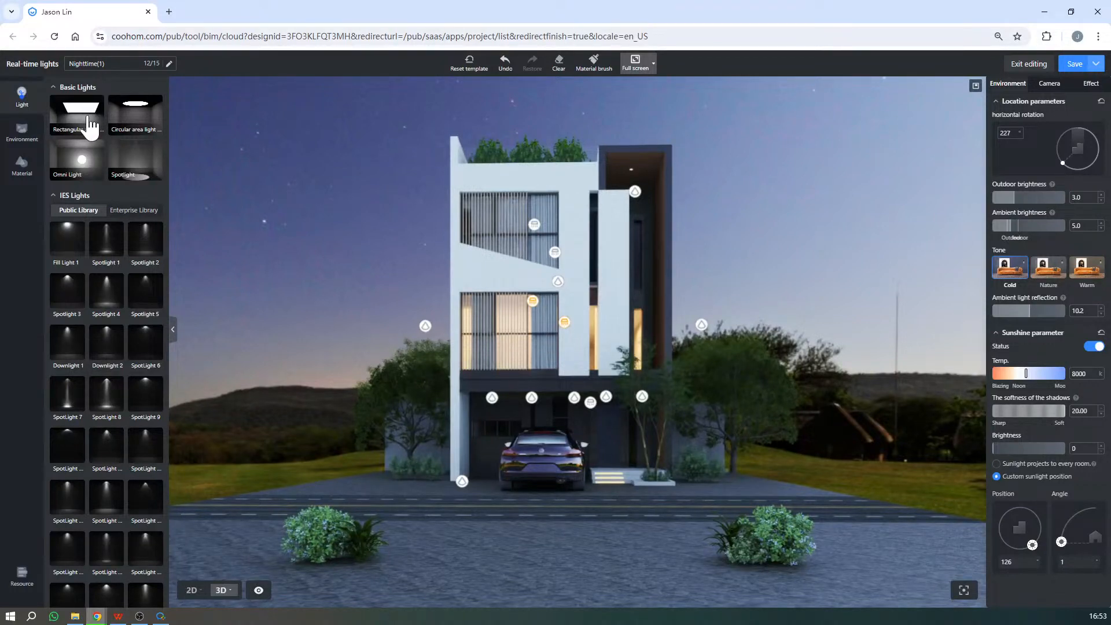
pyautogui.scroll(10, 558, 323)
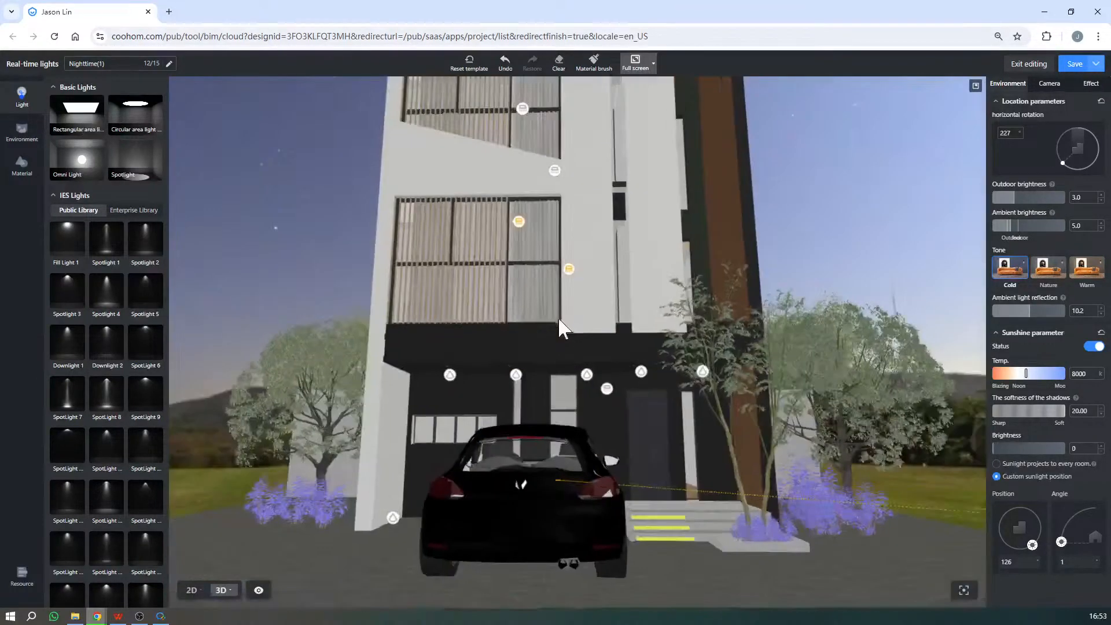
pyautogui.scroll(8, 556, 322)
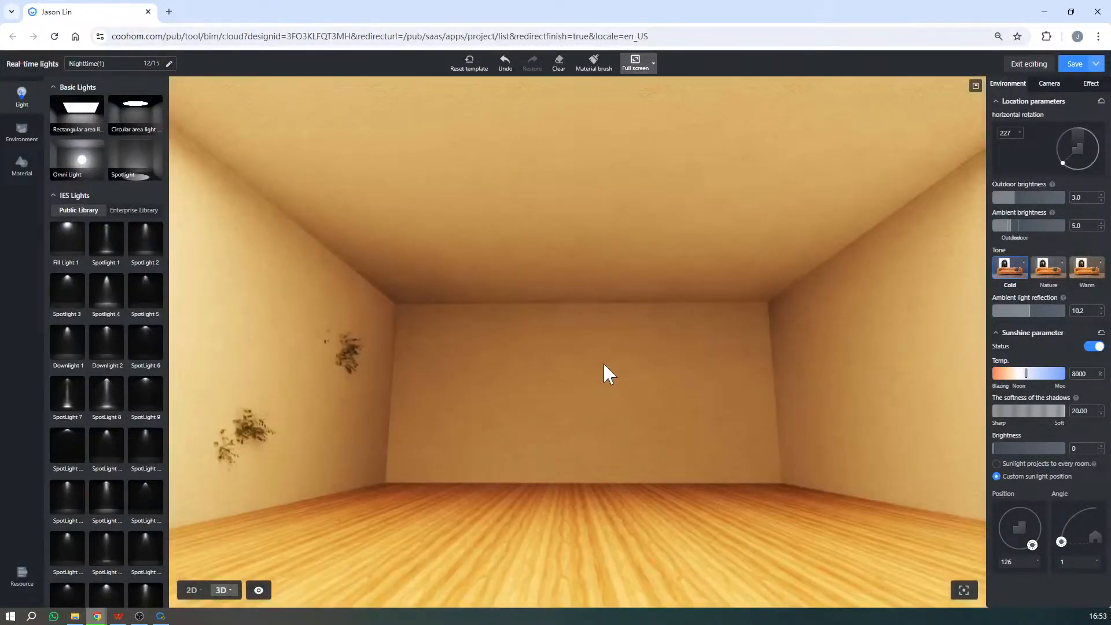
pyautogui.moveTo(603, 362); pyautogui.dragTo(598, 380)
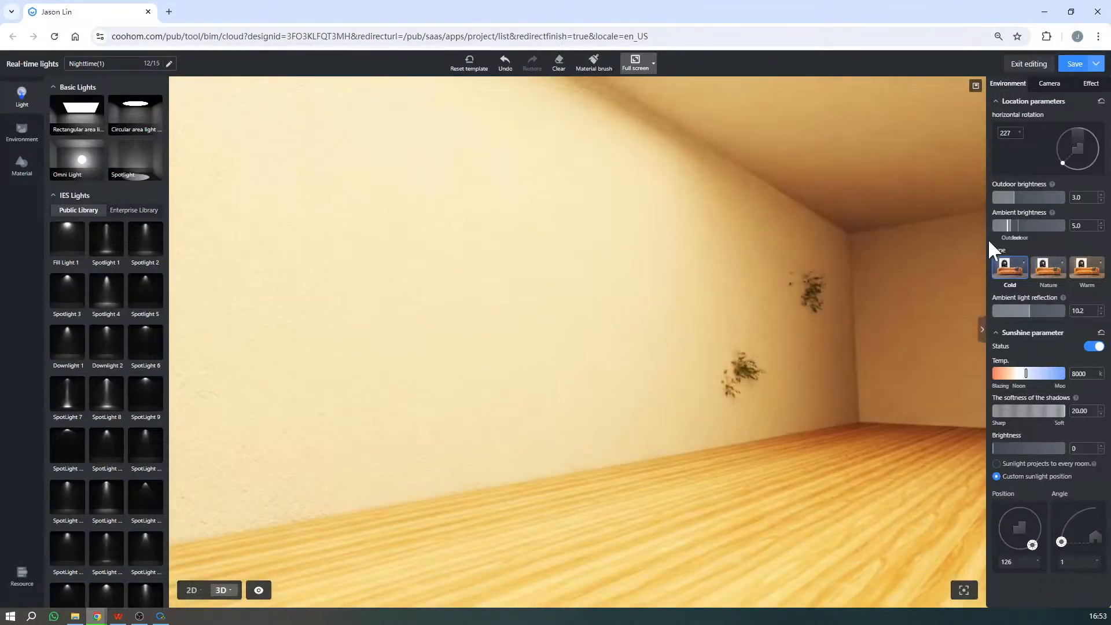
pyautogui.moveTo(984, 246); pyautogui.dragTo(714, 429)
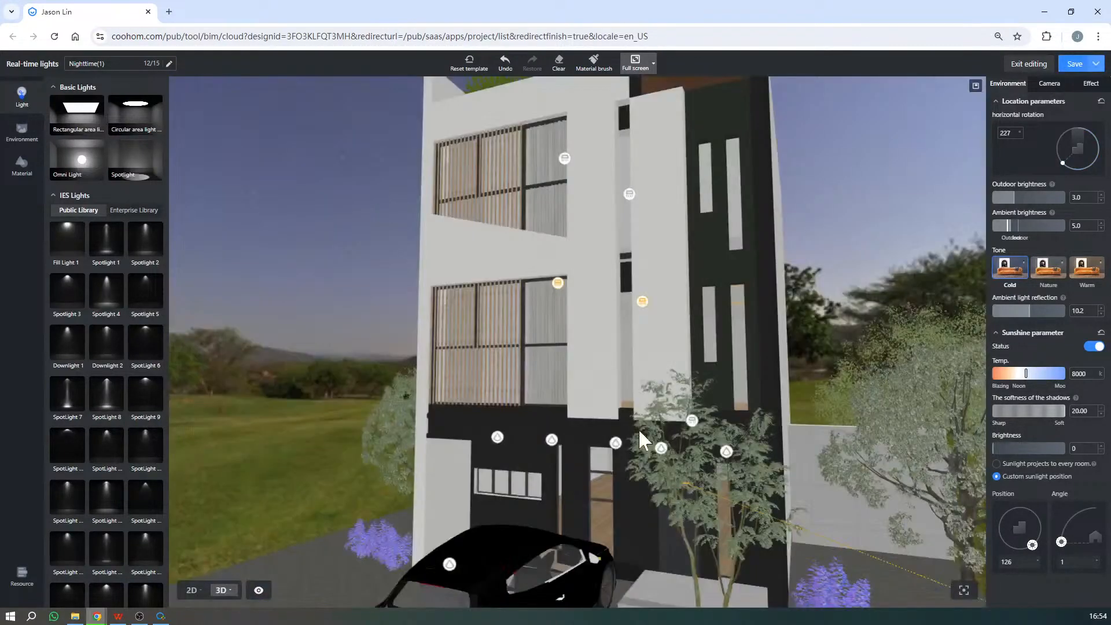
pyautogui.moveTo(639, 429); pyautogui.dragTo(554, 409)
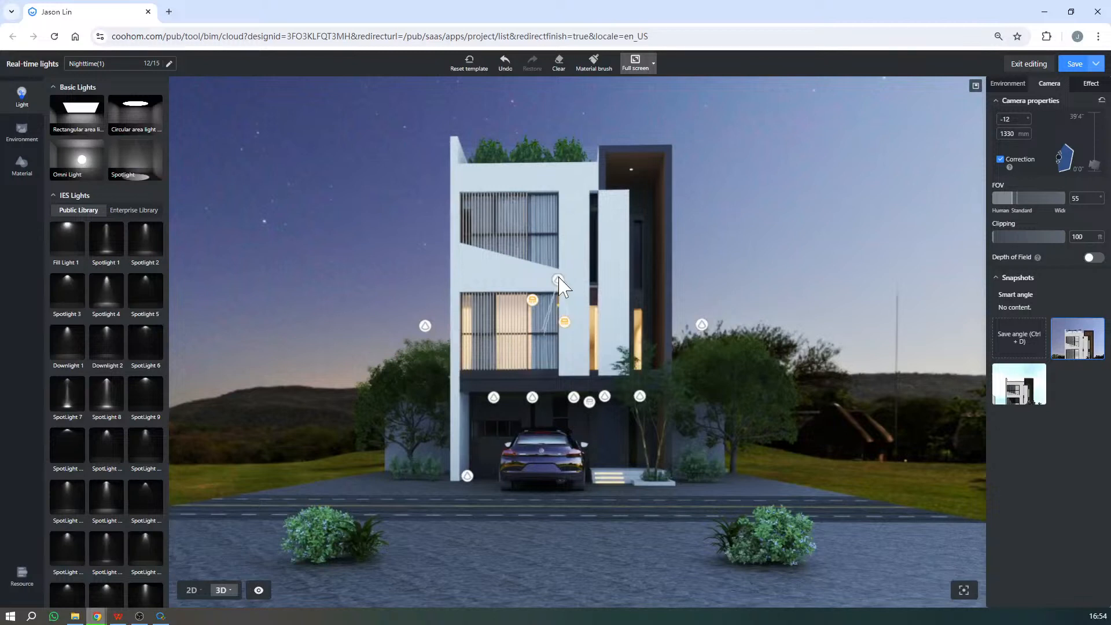
# - Select both rectangular area lights on the third floor together and switch them on
pyautogui.click(543, 209)
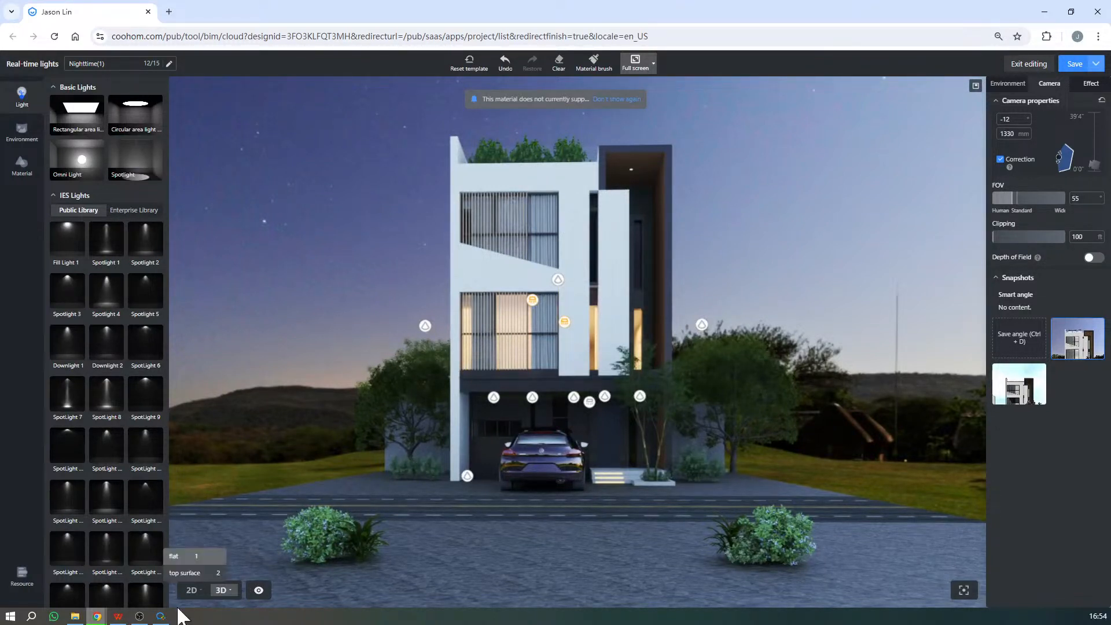
pyautogui.moveTo(402, 141); pyautogui.dragTo(755, 278)
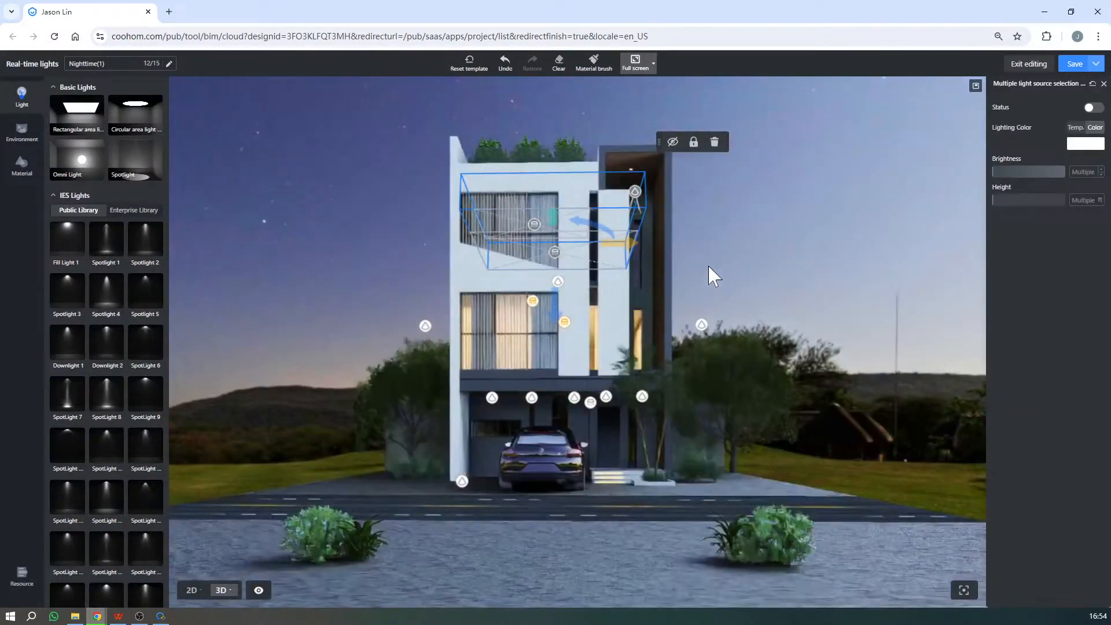
pyautogui.click(536, 222)
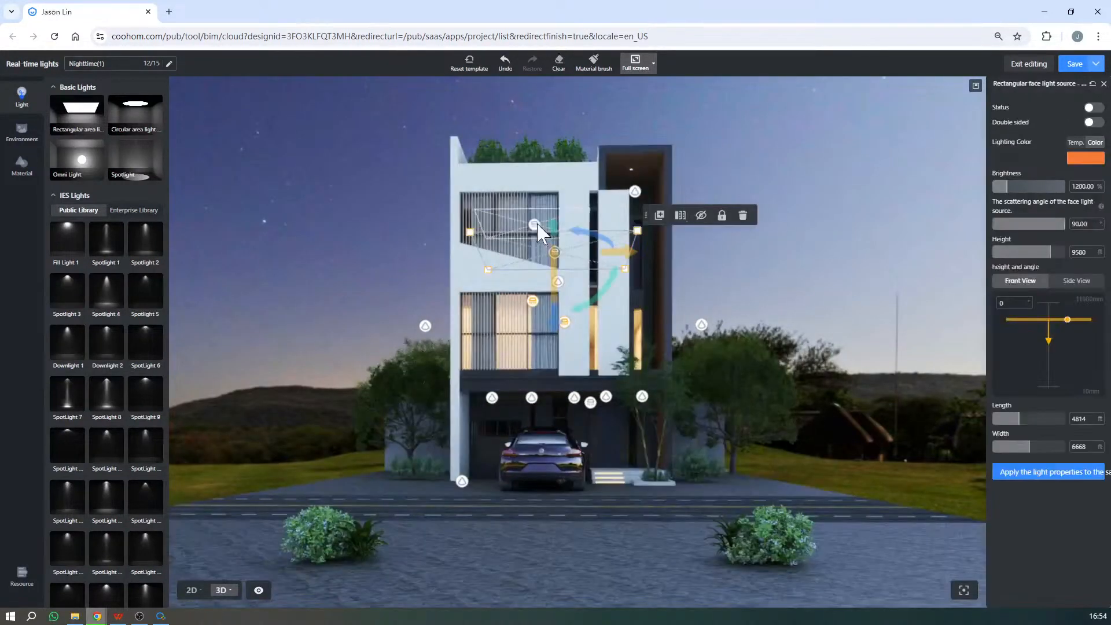
pyautogui.keyDown('ctrl'); pyautogui.click(562, 255); pyautogui.keyUp('ctrl')
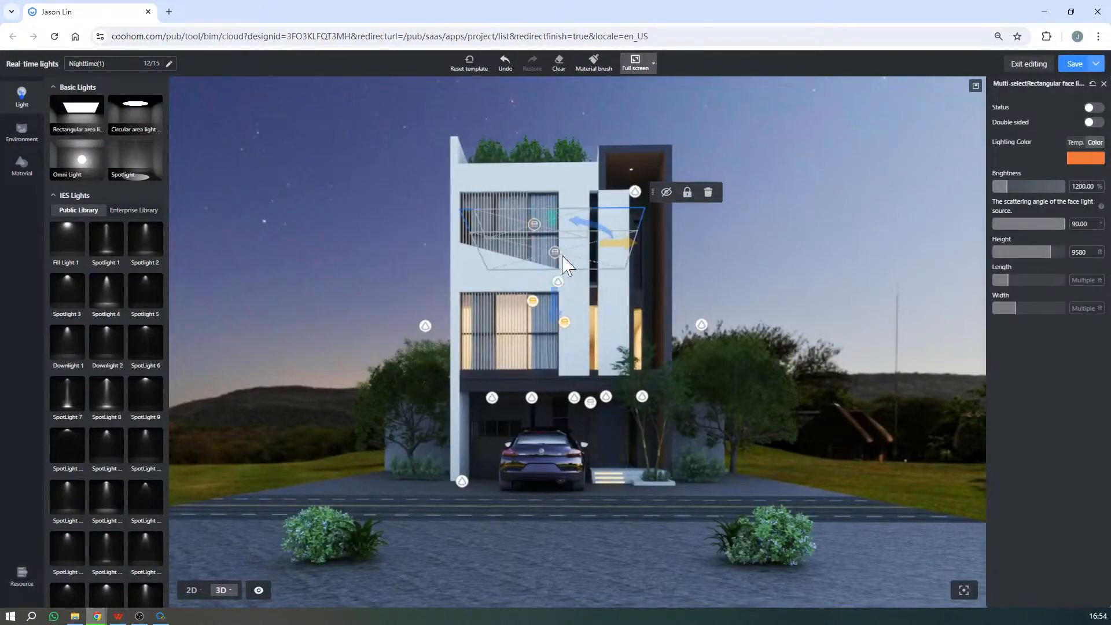
pyautogui.click(866, 215)
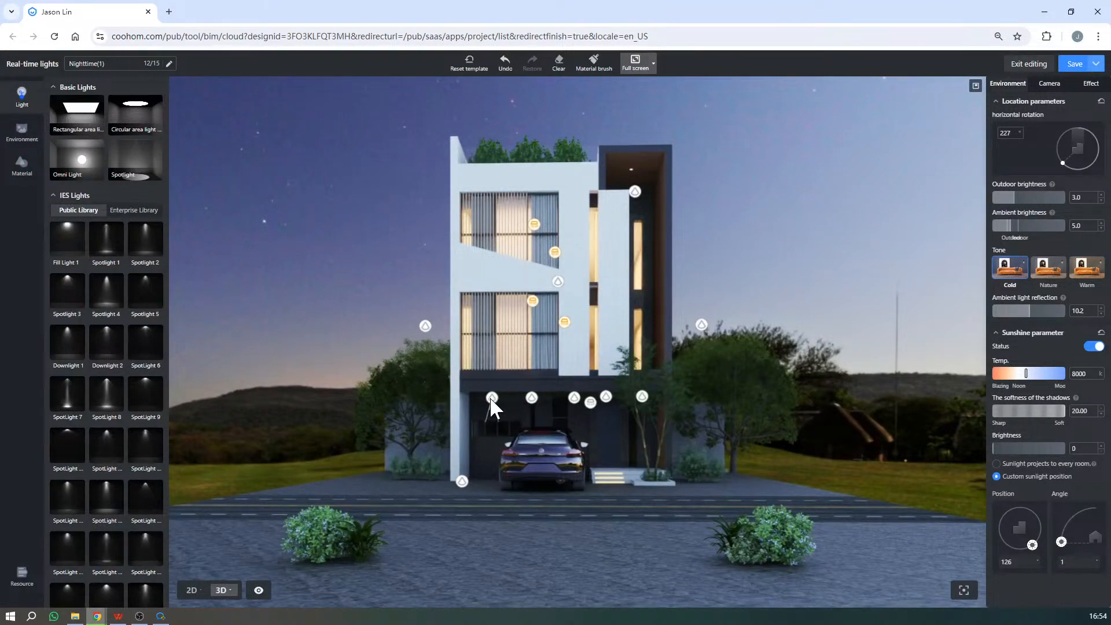
# - Set the lighting colour of the rectangular area light behind the third-floor windows to orange #E89248
pyautogui.click(535, 225)
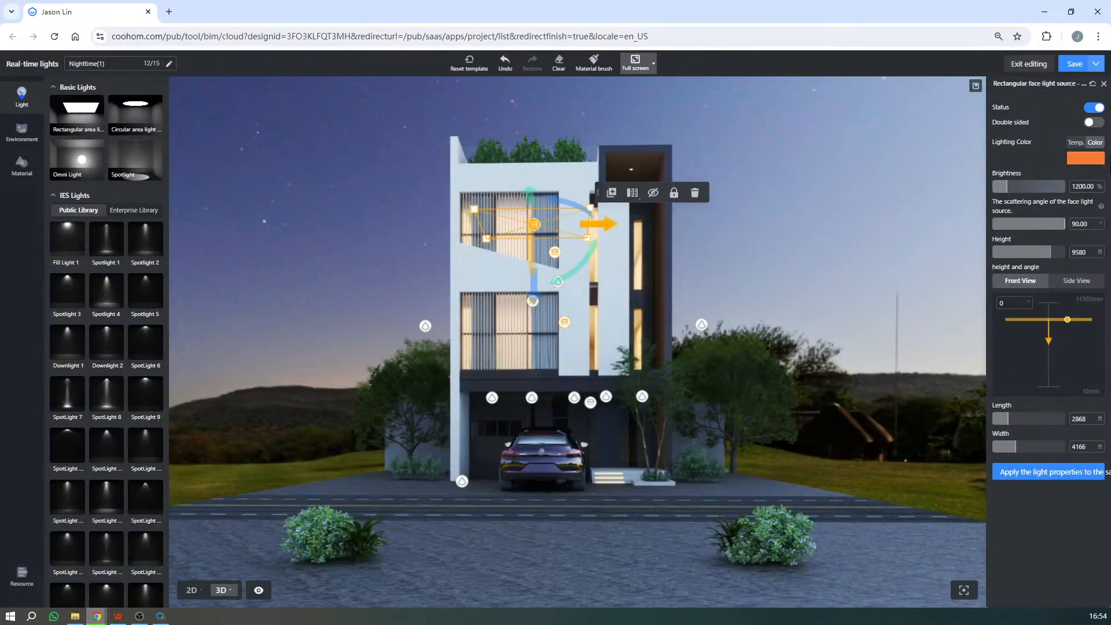
pyautogui.click(1076, 142)
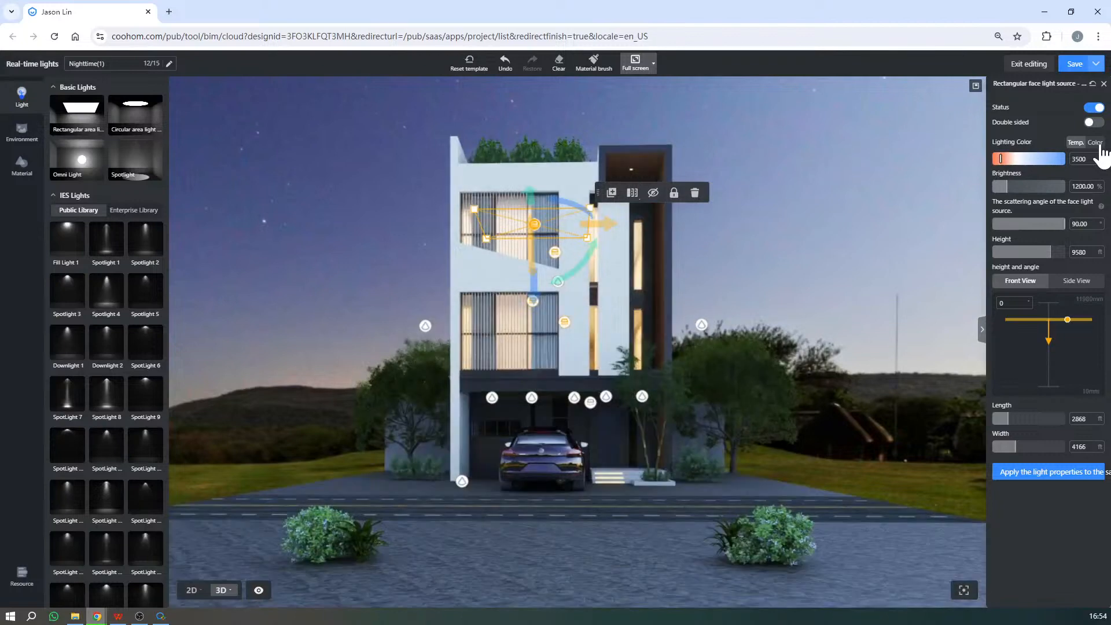
pyautogui.click(1095, 143)
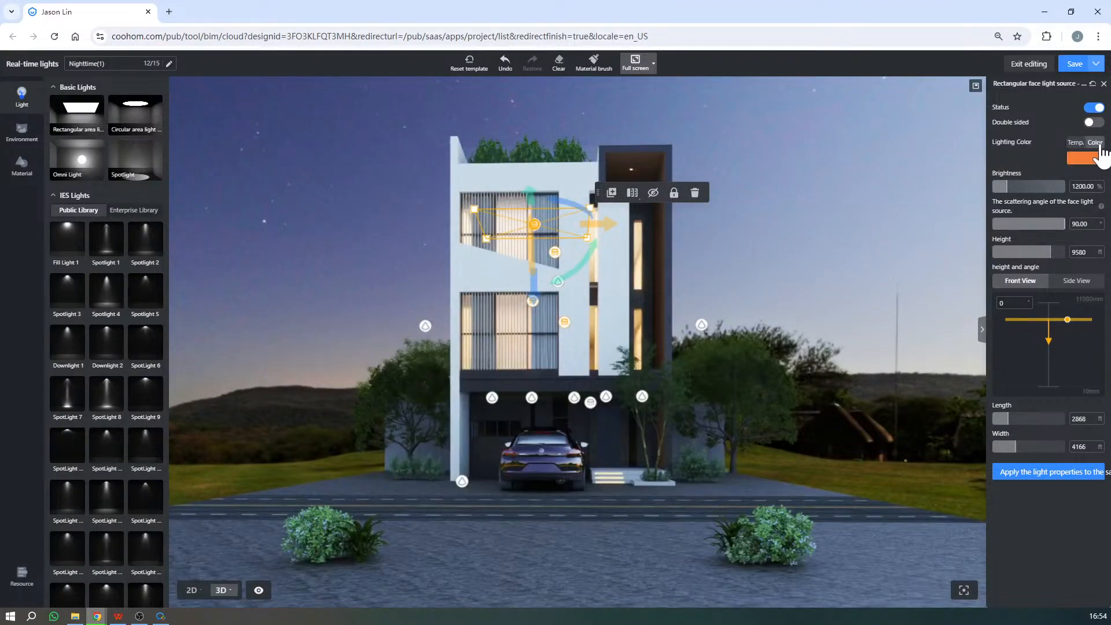
pyautogui.click(1097, 159)
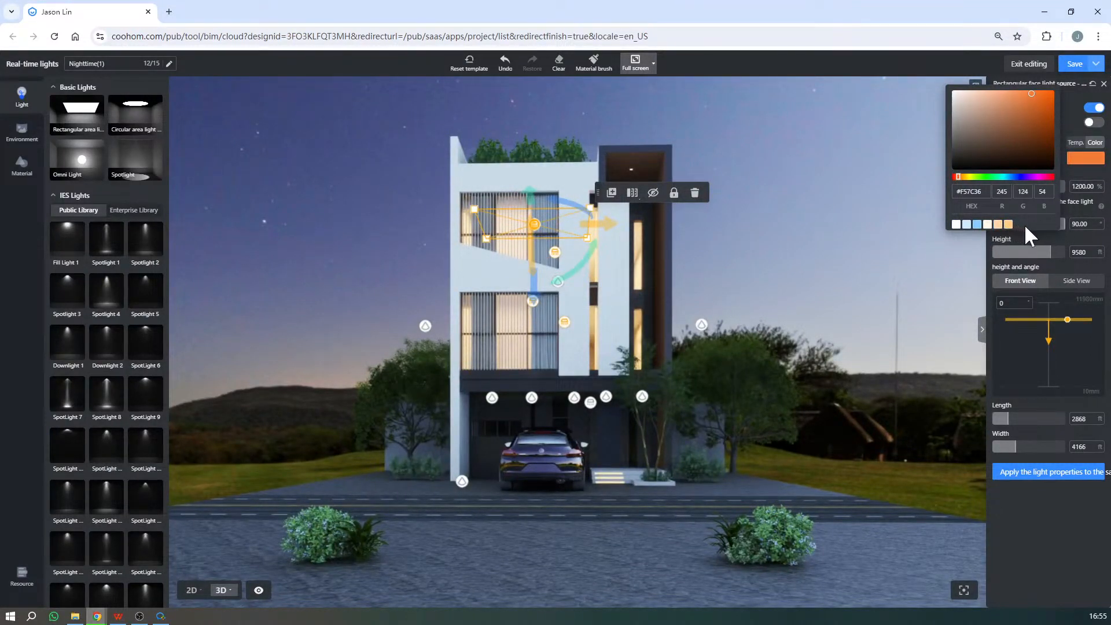
pyautogui.click(1009, 225)
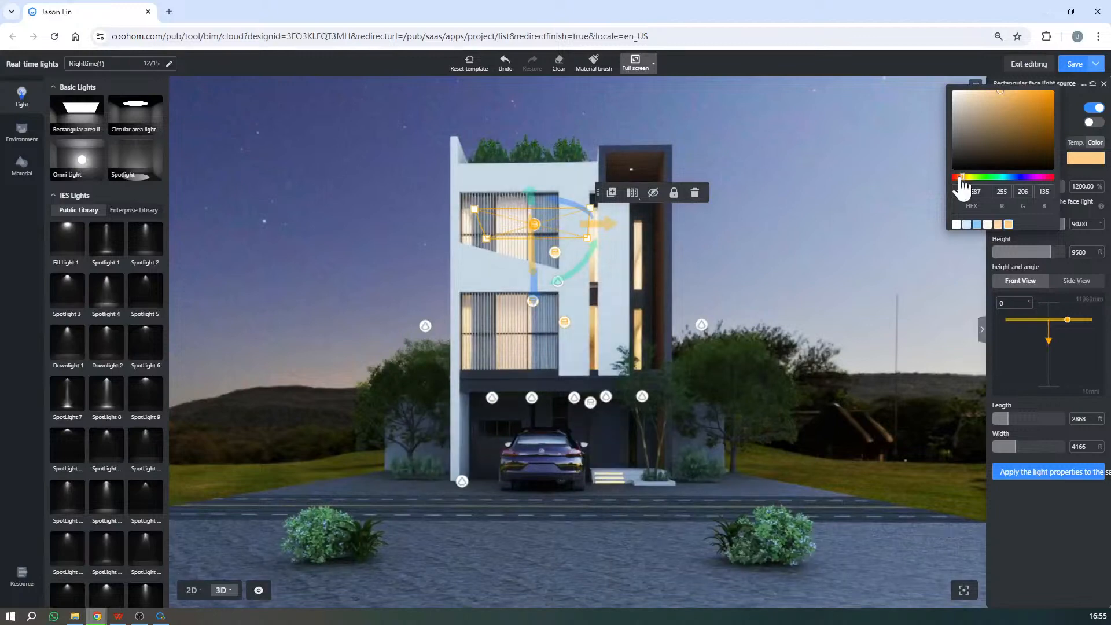
pyautogui.moveTo(961, 177); pyautogui.dragTo(961, 177)
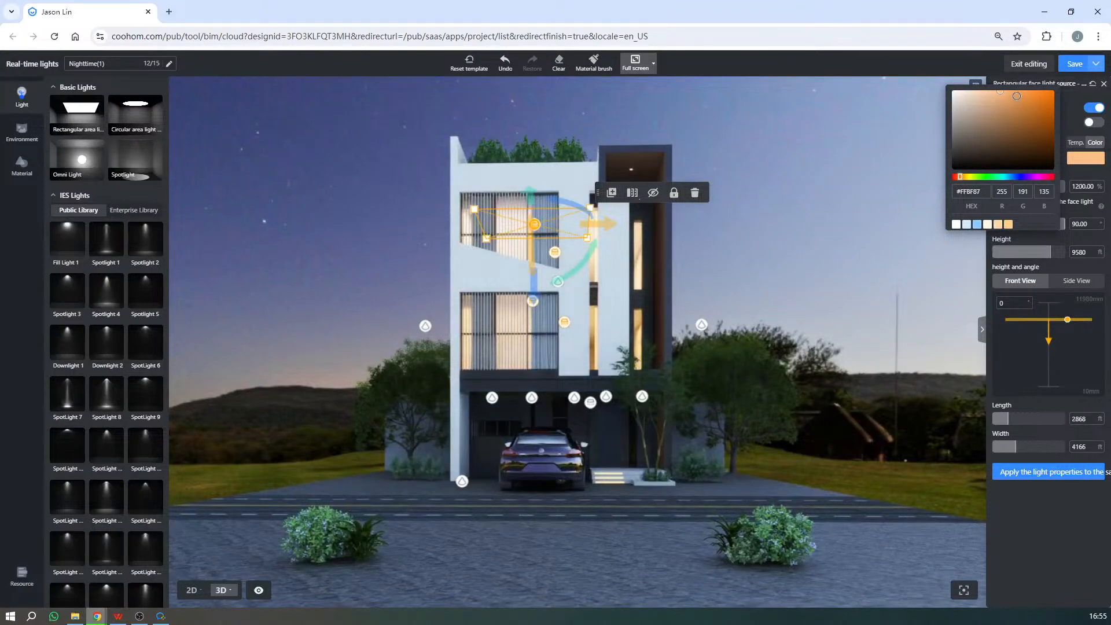
pyautogui.click(1020, 96)
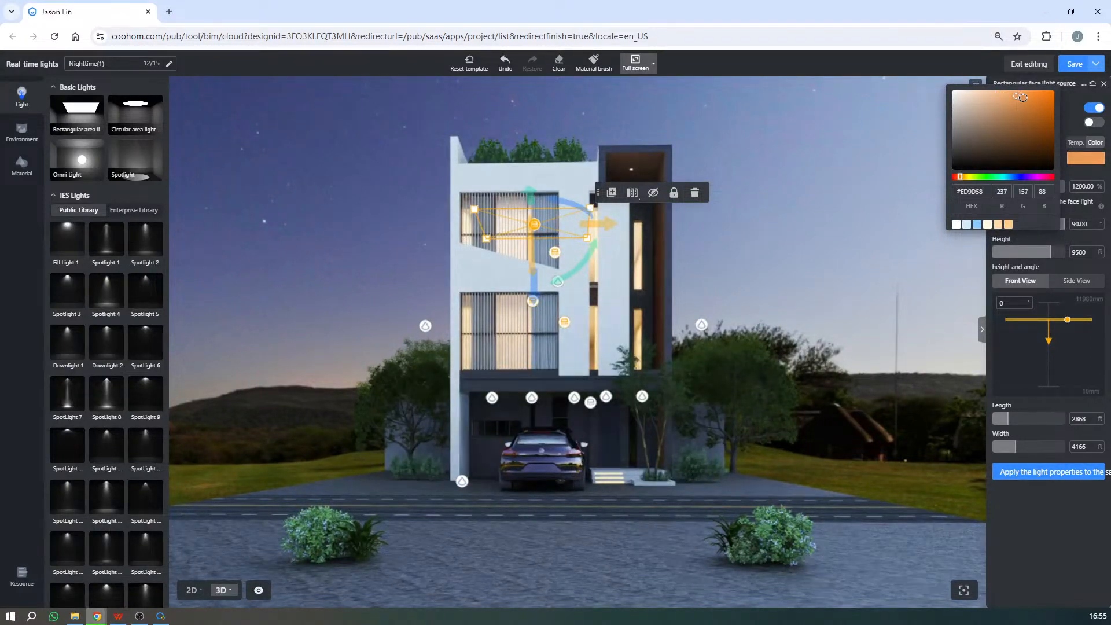
pyautogui.click(1024, 98)
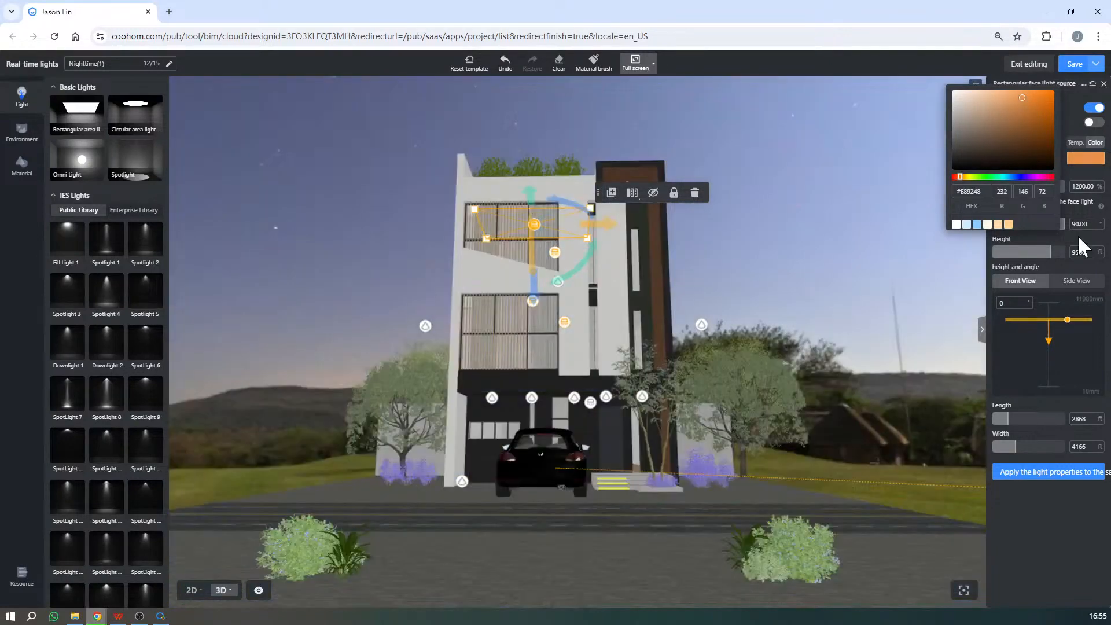
pyautogui.click(1078, 234)
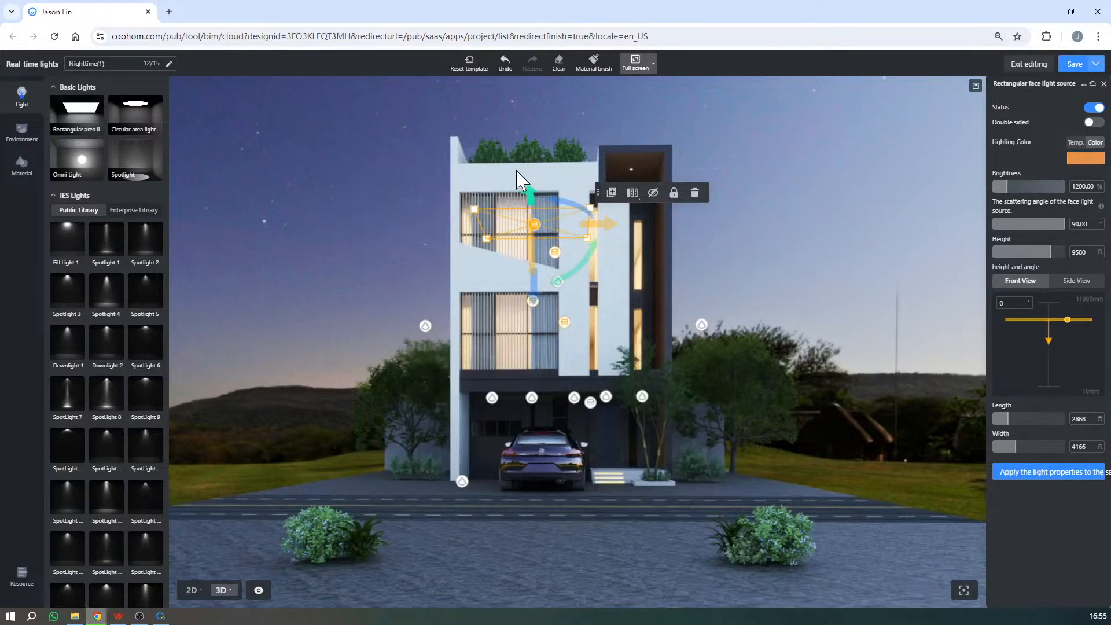
# - Place a copy of the third-floor rectangular area light above the roof at height 9885 and make it double-sided
pyautogui.keyDown('alt'); pyautogui.moveTo(515, 169); pyautogui.dragTo(514, 146); pyautogui.keyUp('alt')
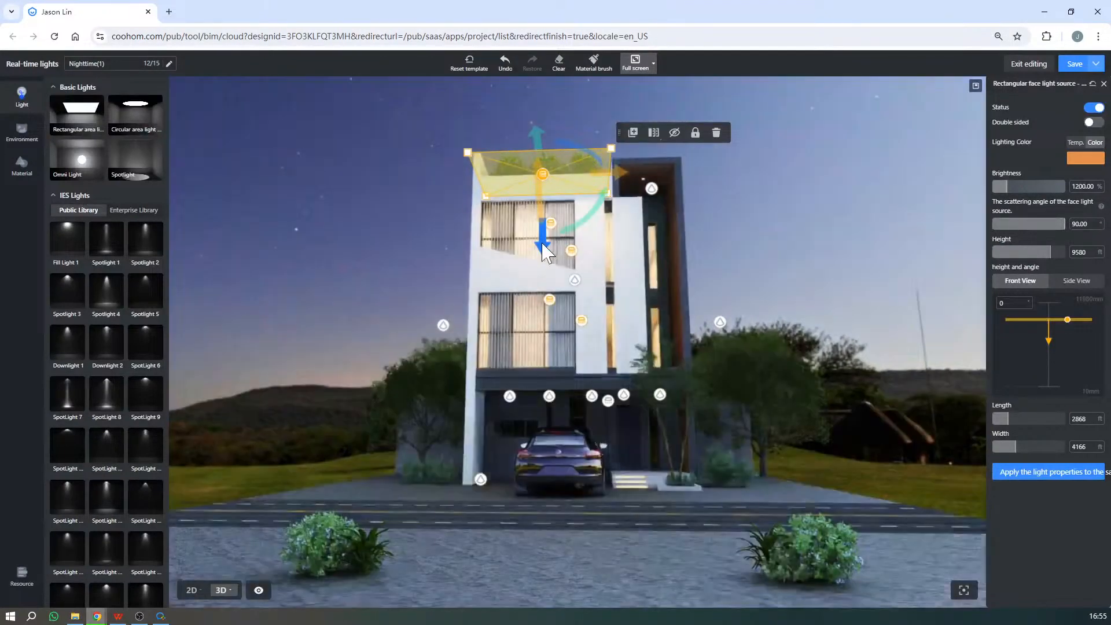
pyautogui.moveTo(542, 243); pyautogui.dragTo(548, 237)
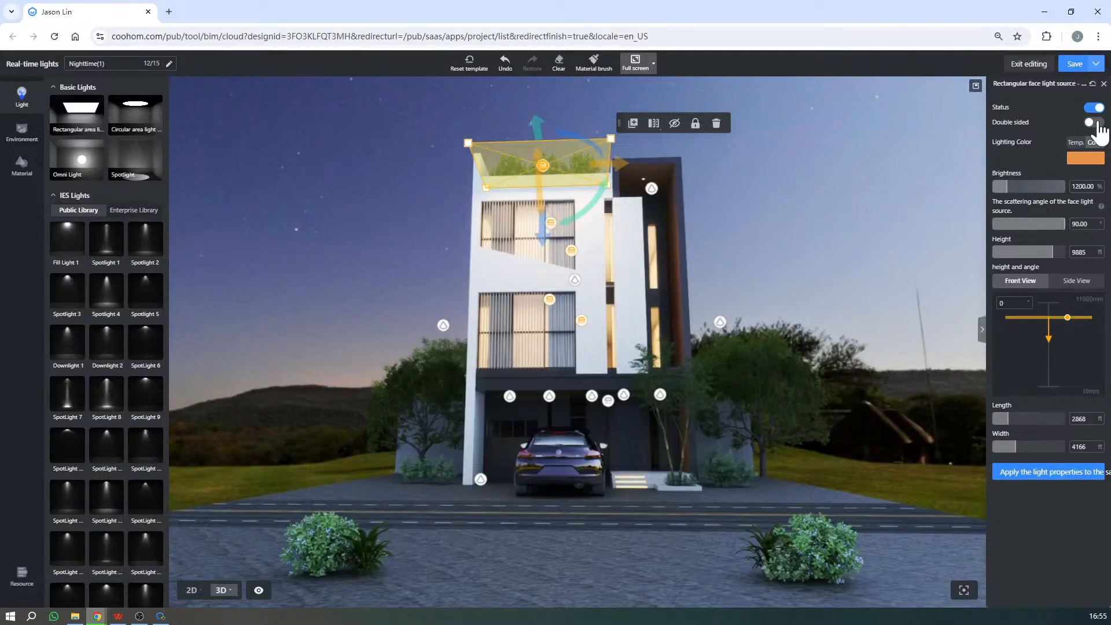
pyautogui.scroll(5, 550, 301)
pyautogui.scroll(-3, 538, 347)
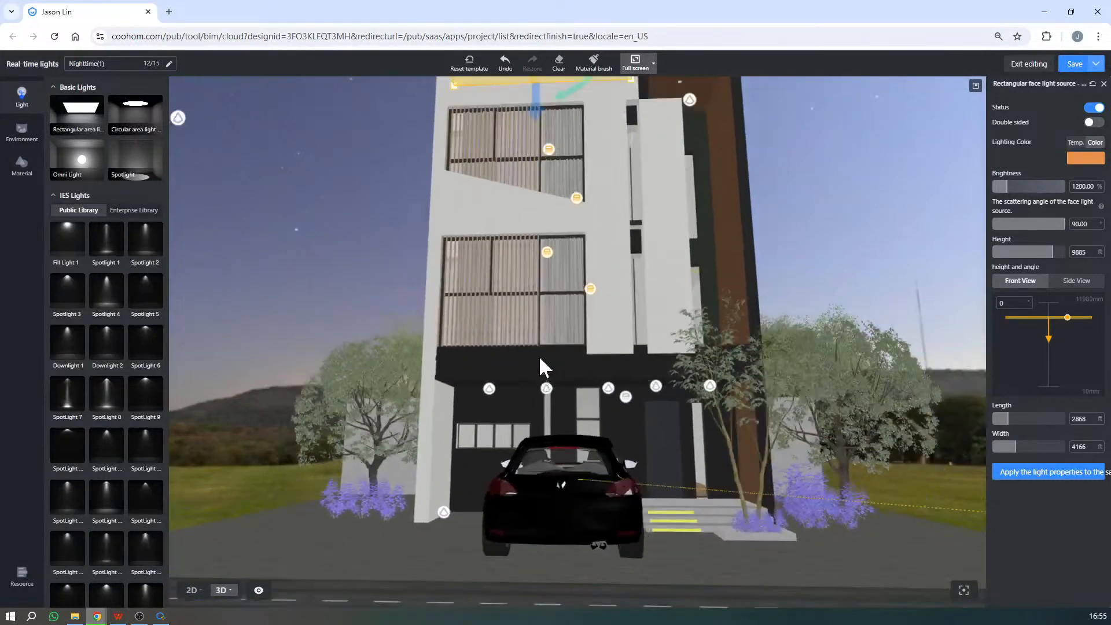
pyautogui.scroll(-3, 542, 338)
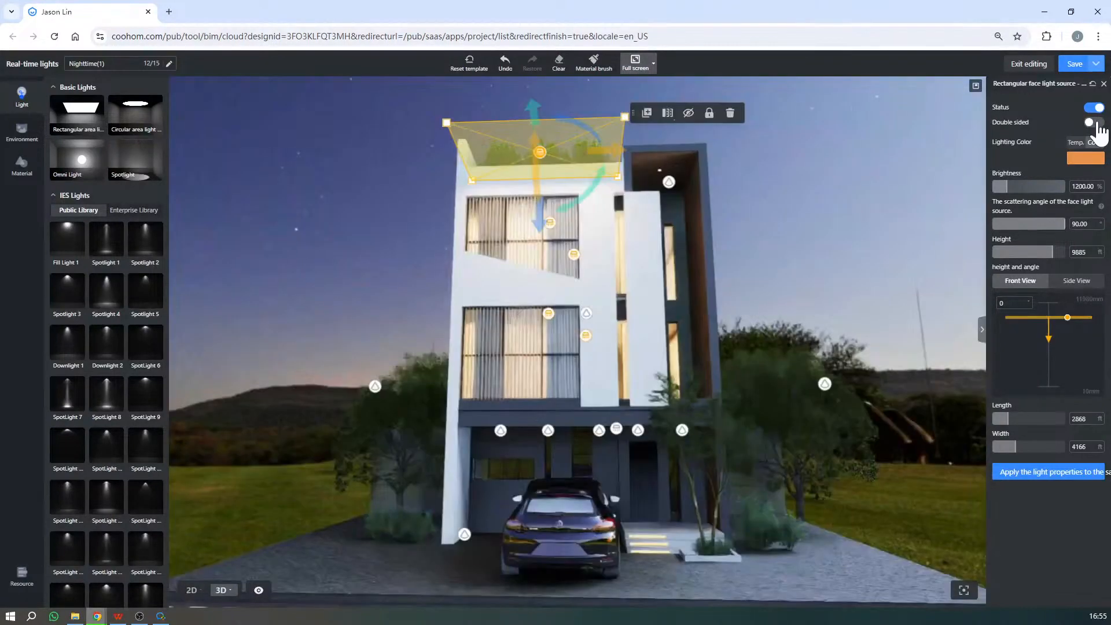
pyautogui.click(1094, 122)
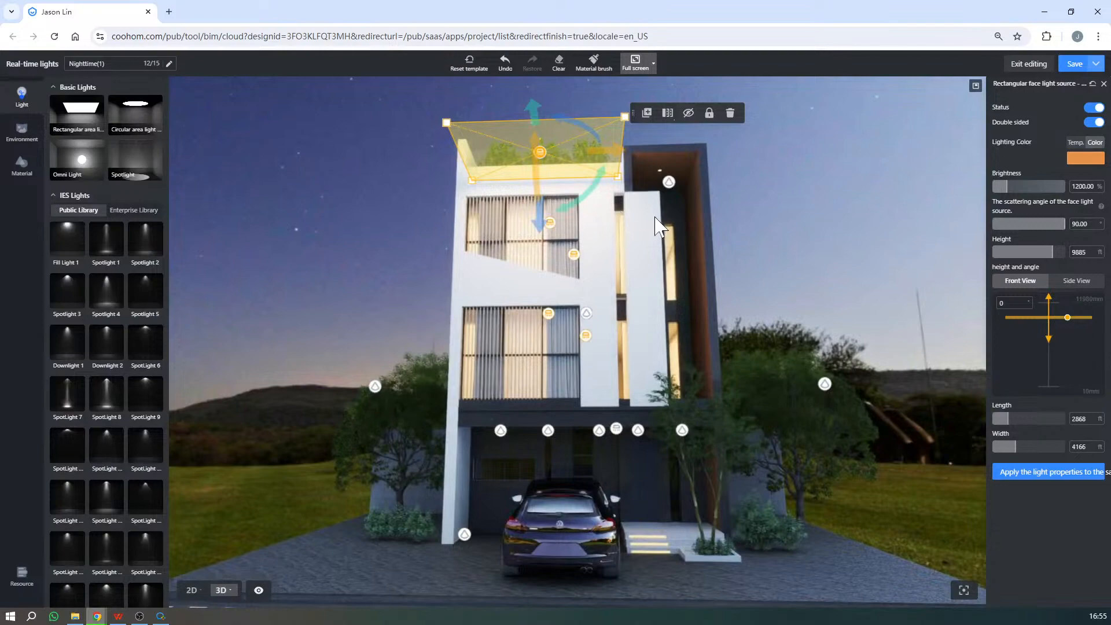
# - Inspect the double-sided area light above the roof from close up and delete it
pyautogui.scroll(3, 607, 210)
pyautogui.scroll(5, 596, 207)
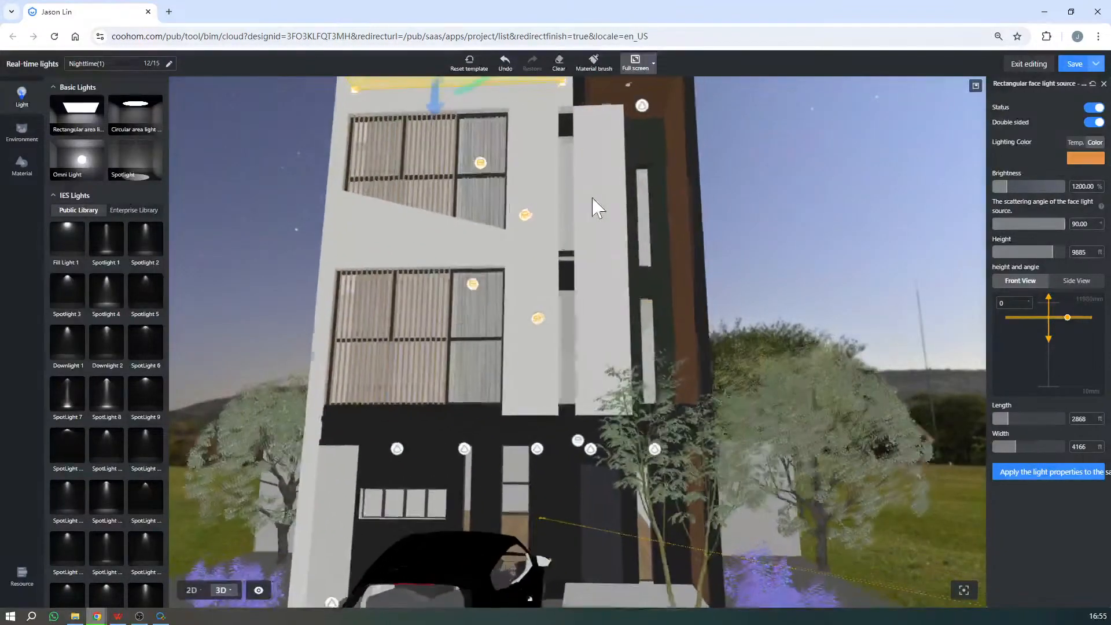
pyautogui.press('q')
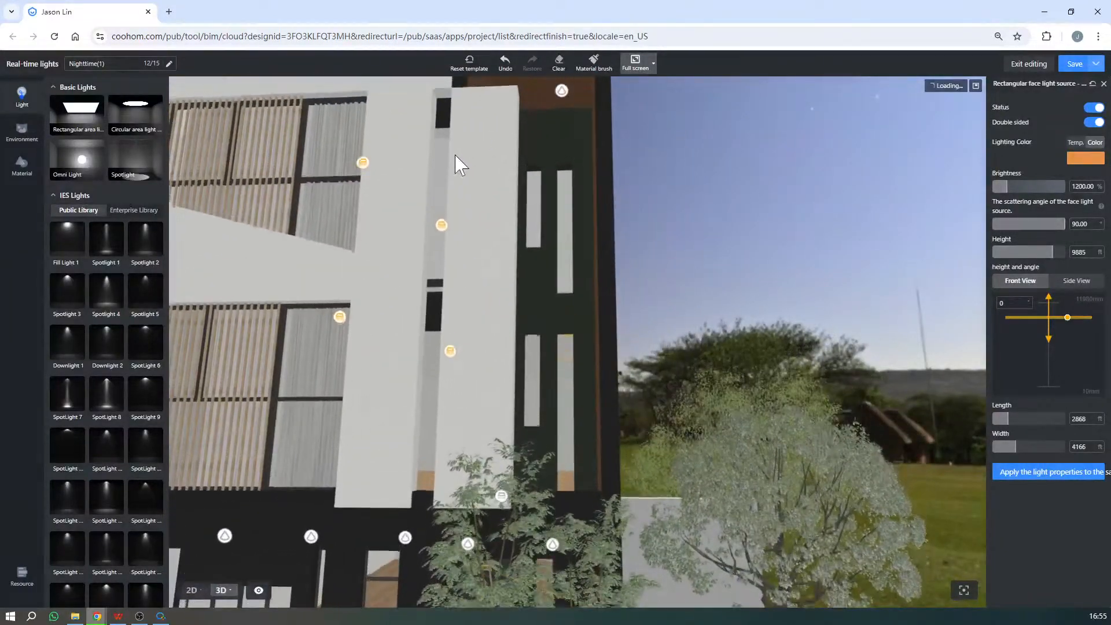
pyautogui.press('q')
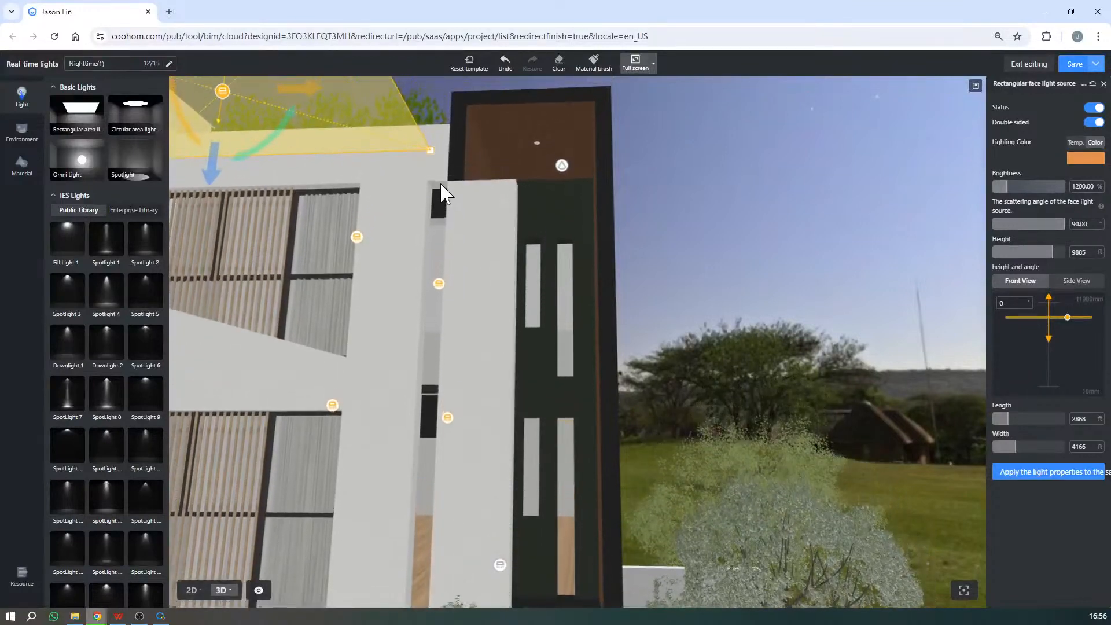
pyautogui.moveTo(435, 109); pyautogui.dragTo(616, 110)
pyautogui.press('d')
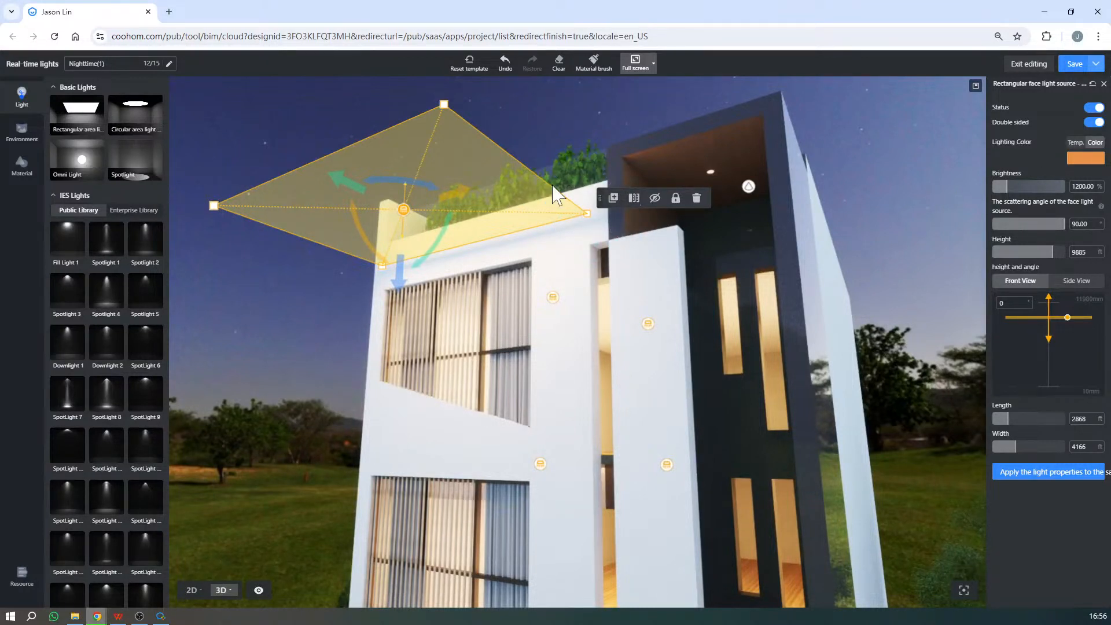
pyautogui.click(698, 199)
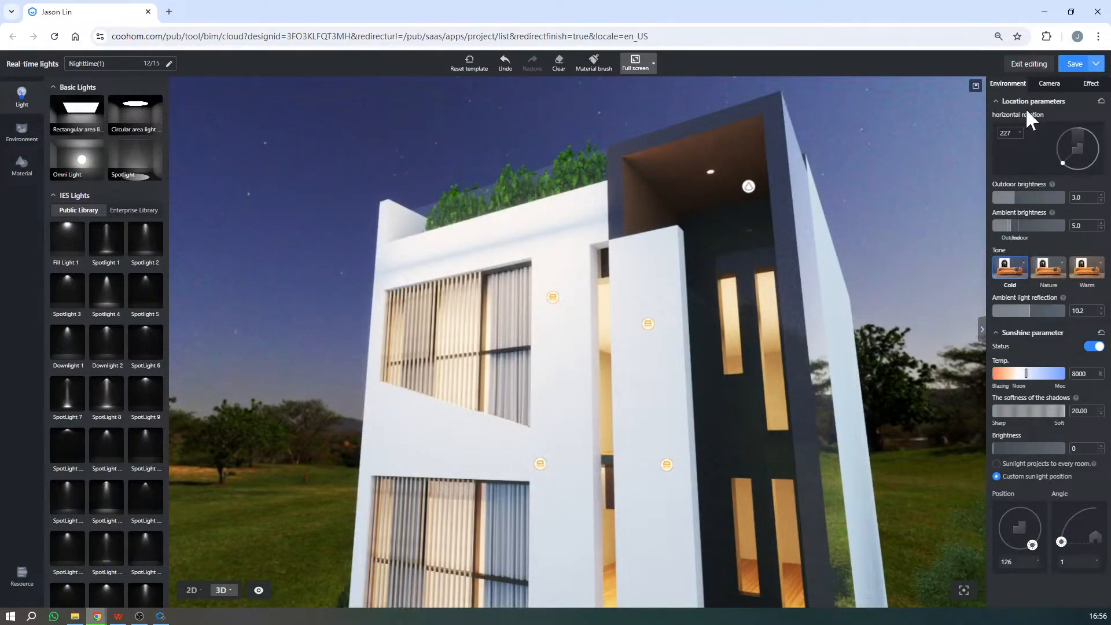
# - Switch on the rectangular area light inside the ground floor
pyautogui.scroll(-3, 609, 213)
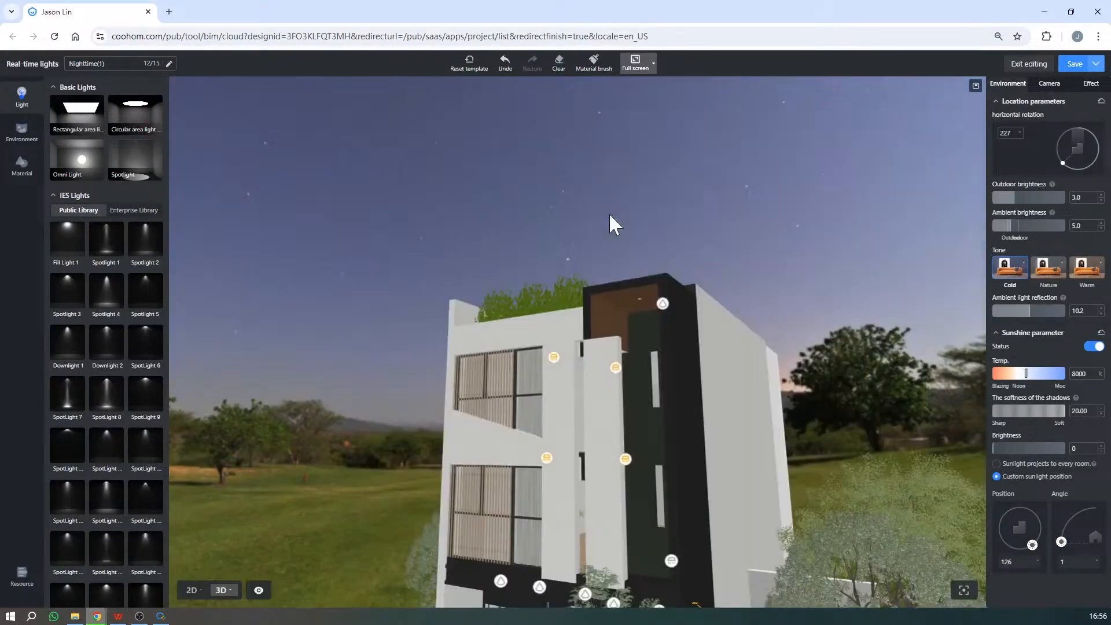
pyautogui.moveTo(609, 213); pyautogui.dragTo(677, 443)
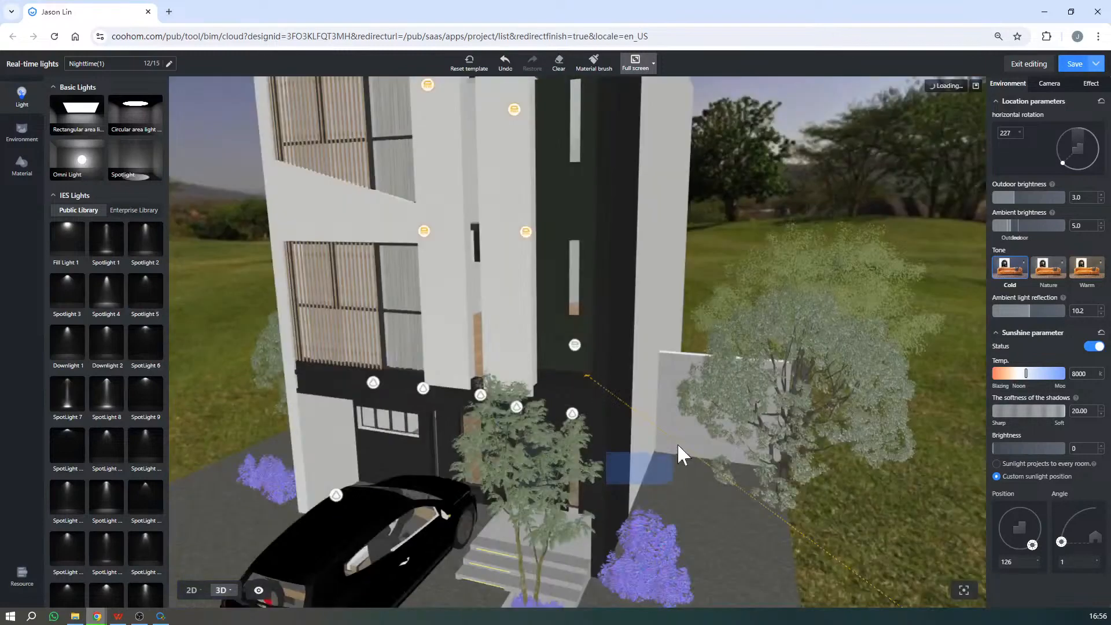
pyautogui.moveTo(707, 482); pyautogui.dragTo(656, 348)
pyautogui.scroll(-3, 656, 349)
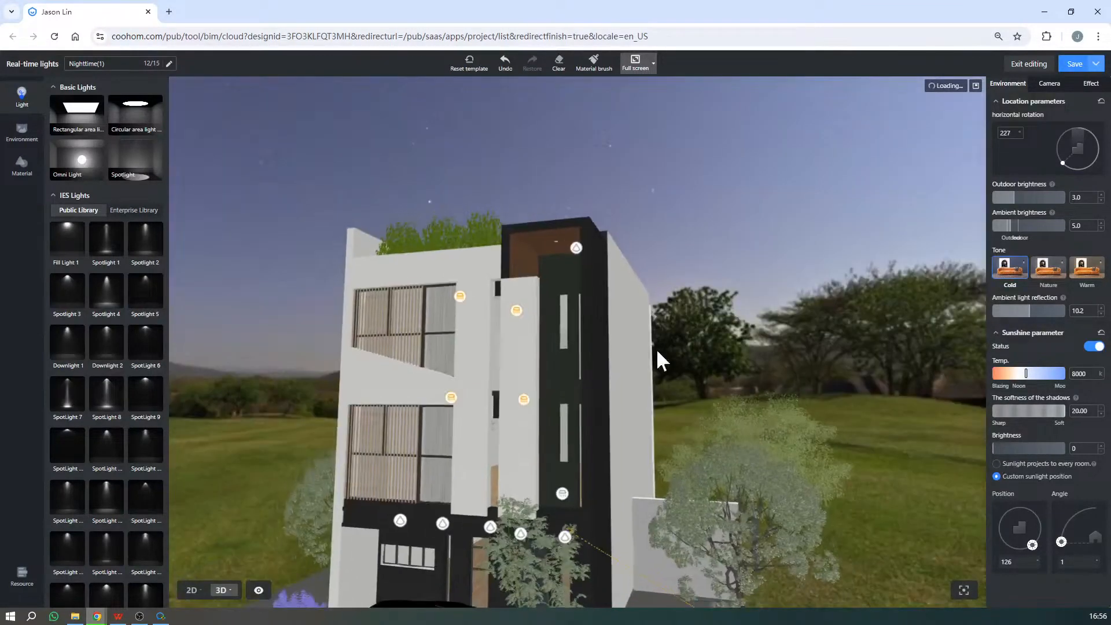
pyautogui.scroll(2, 513, 587)
pyautogui.scroll(-2, 606, 381)
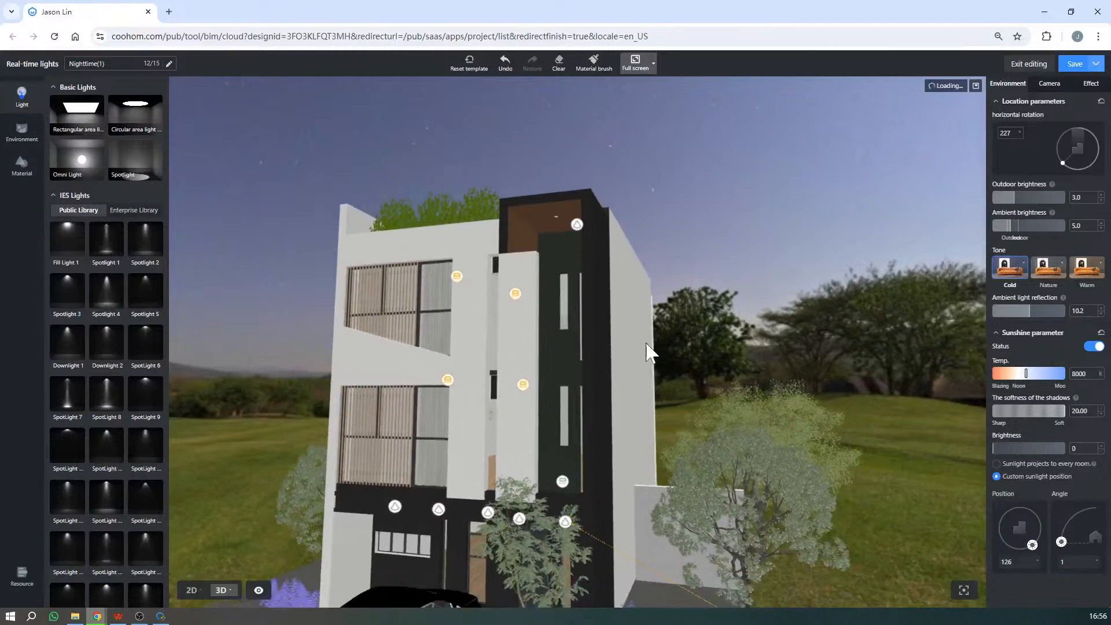
pyautogui.press('e')
pyautogui.press('e')
pyautogui.scroll(-2, 477, 419)
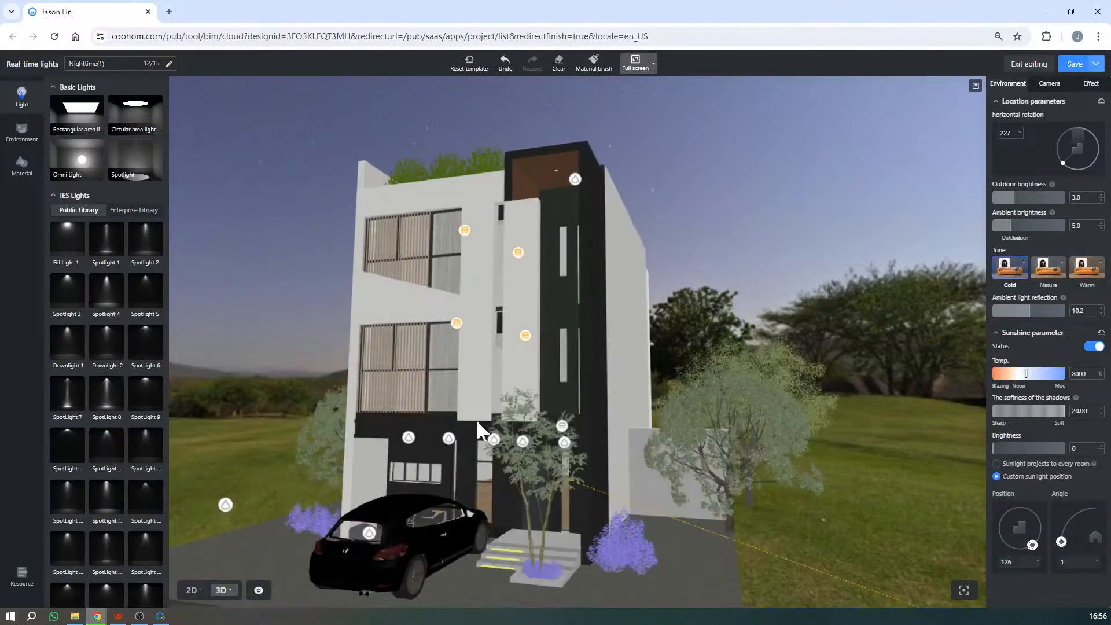
pyautogui.click(531, 429)
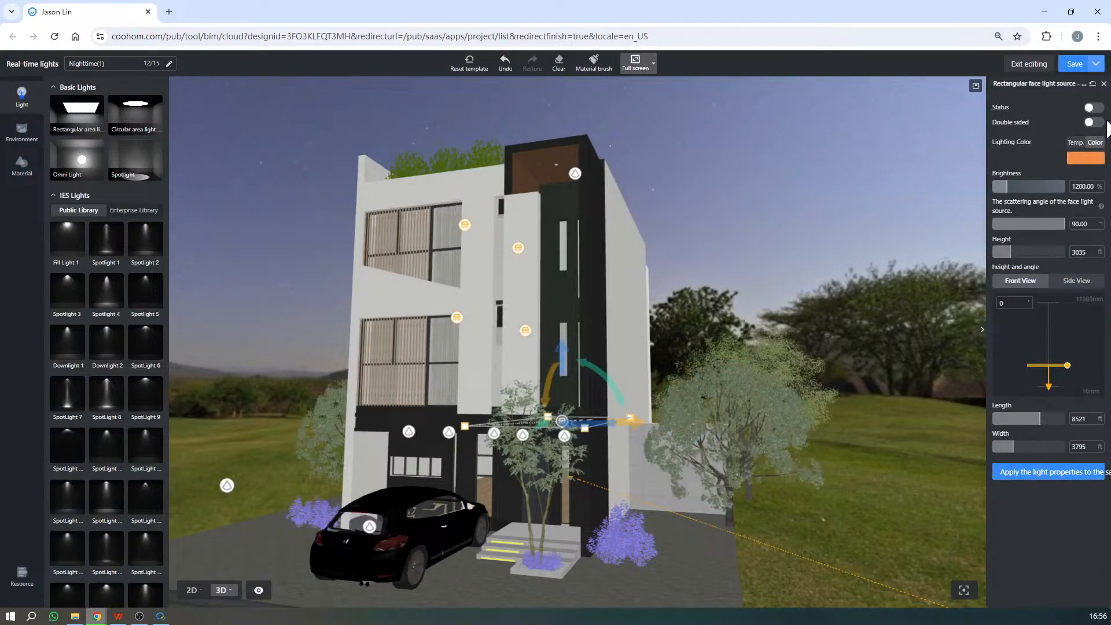
pyautogui.click(1093, 107)
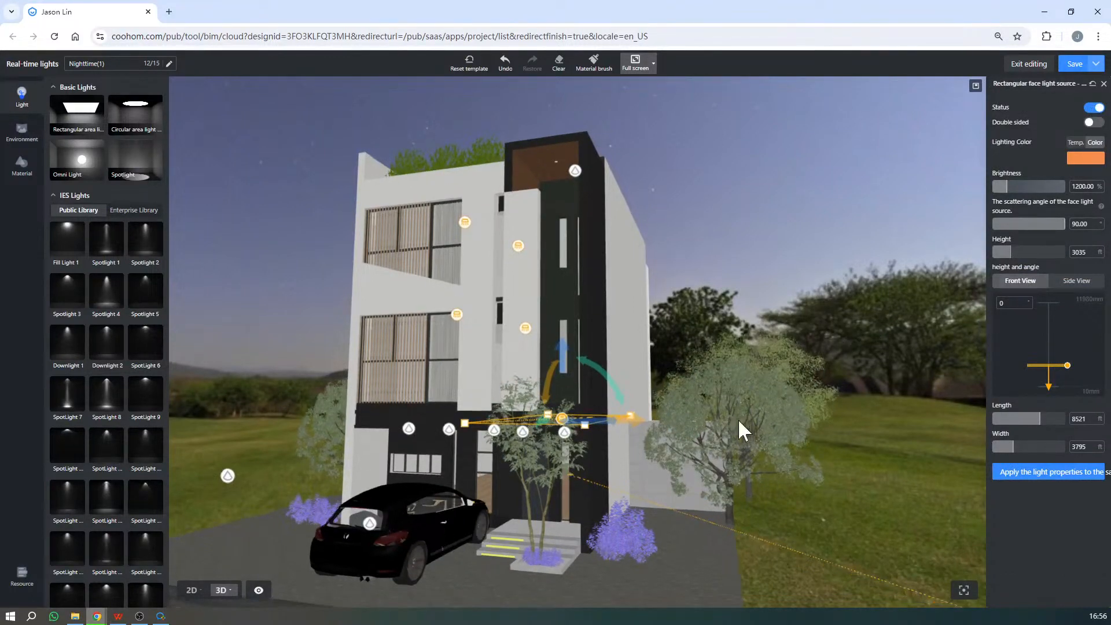
# - Set the third-floor area light's colour to the off-white #FEF6E9 preset and apply its light properties to all lights of the same type
pyautogui.moveTo(783, 176); pyautogui.dragTo(683, 165)
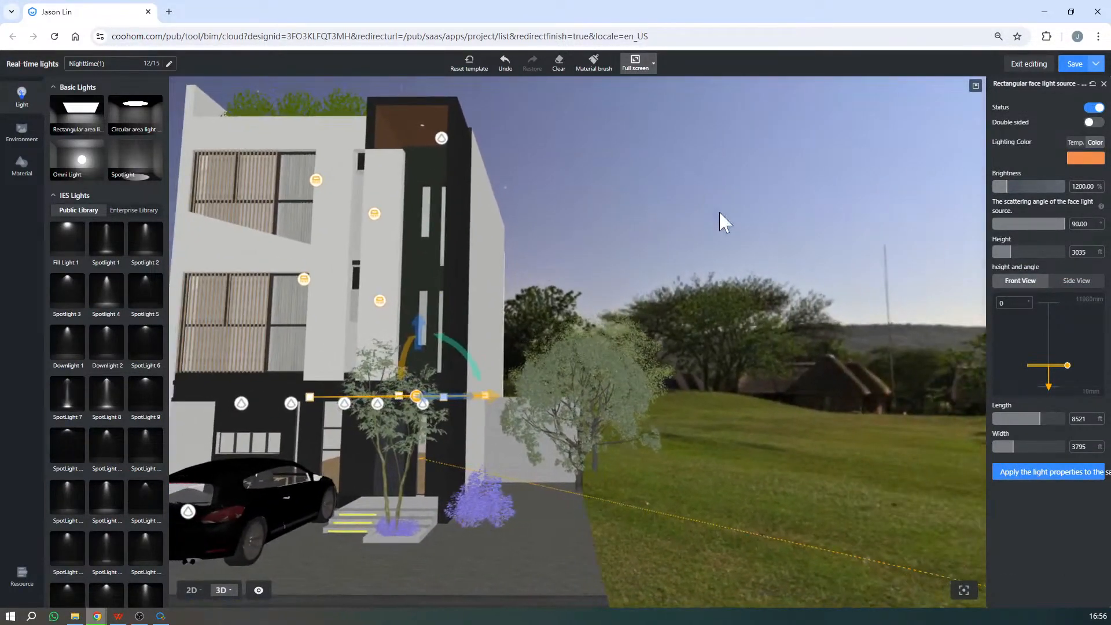
pyautogui.press('s')
pyautogui.press('a')
pyautogui.press('a')
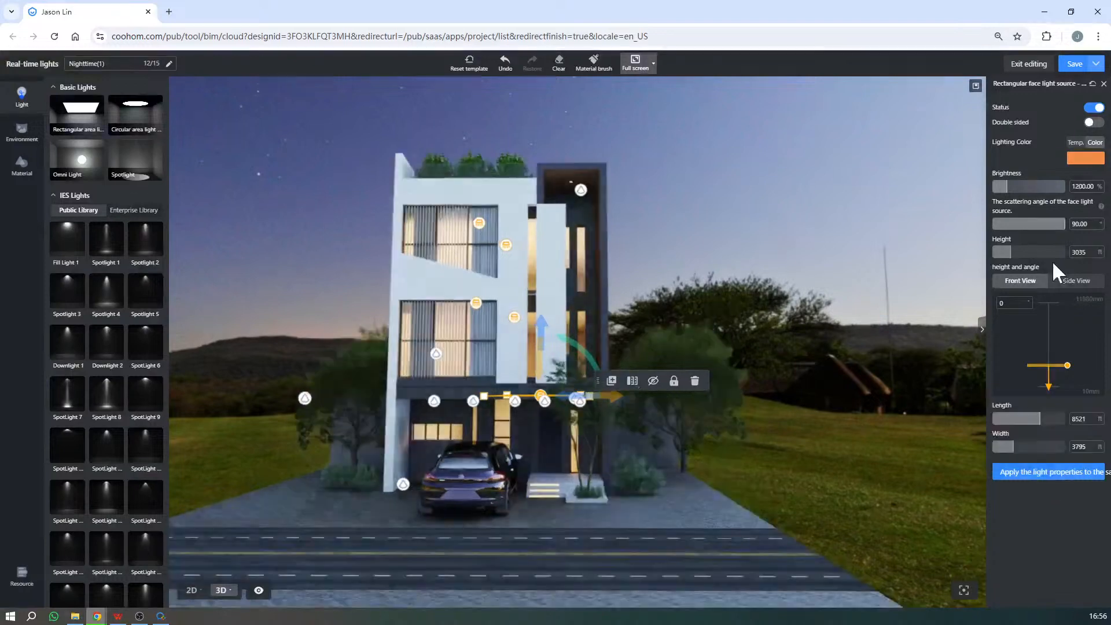
pyautogui.moveTo(1069, 489)
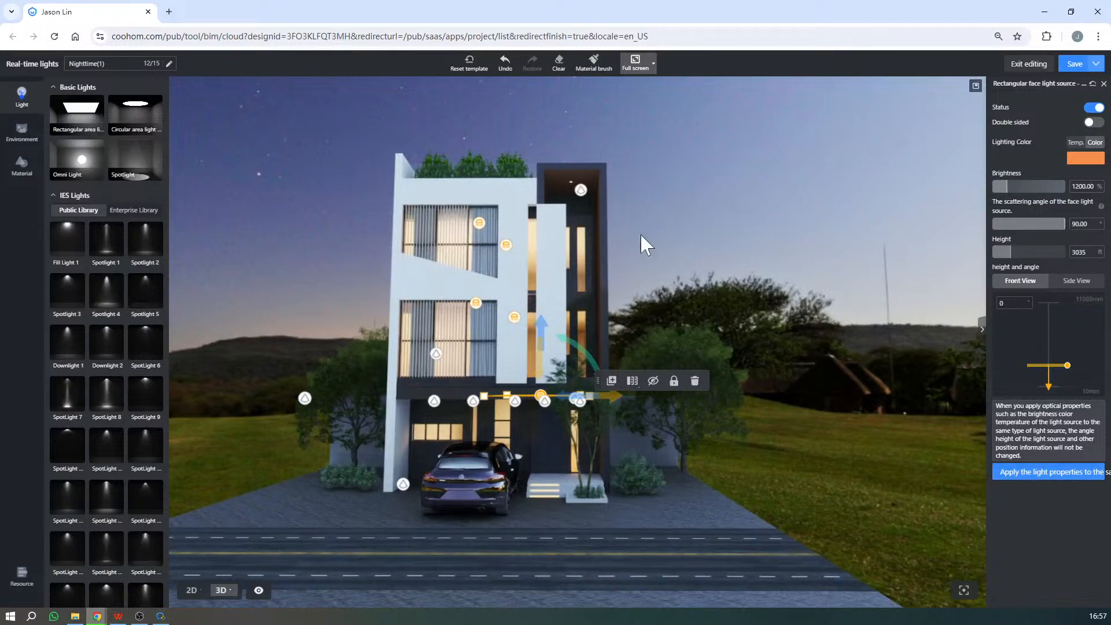
pyautogui.click(480, 223)
pyautogui.click(1086, 158)
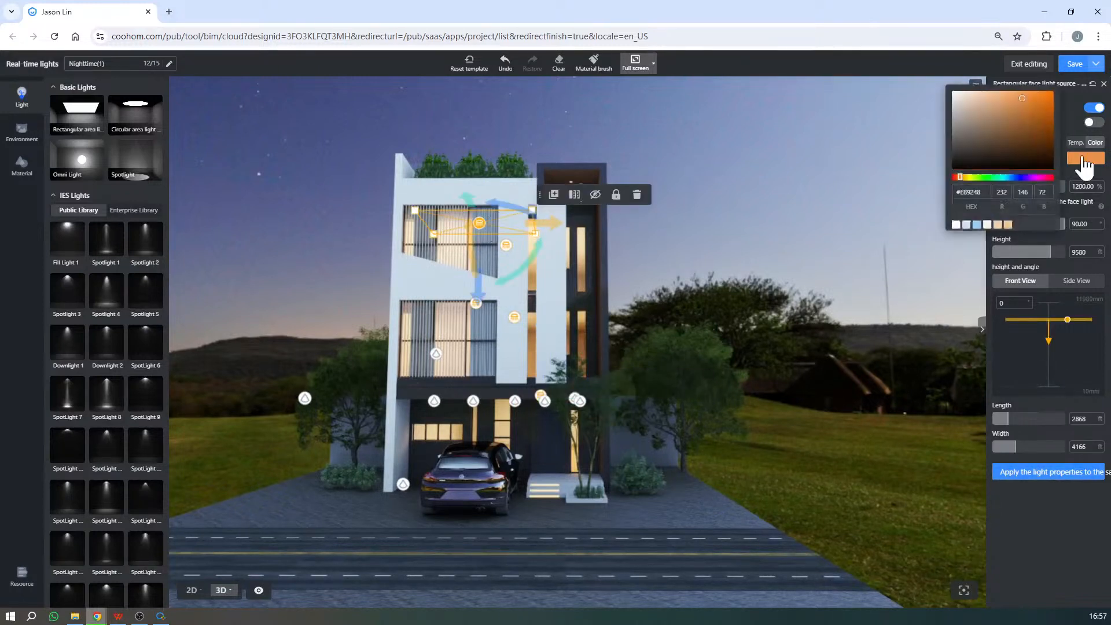
pyautogui.click(988, 224)
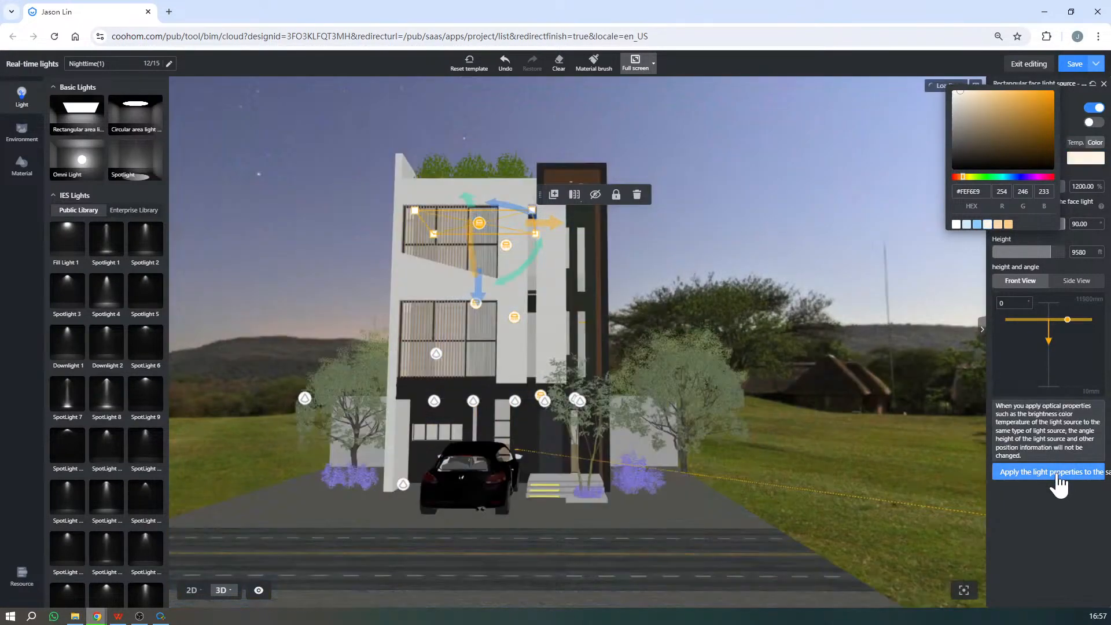
pyautogui.click(1059, 482)
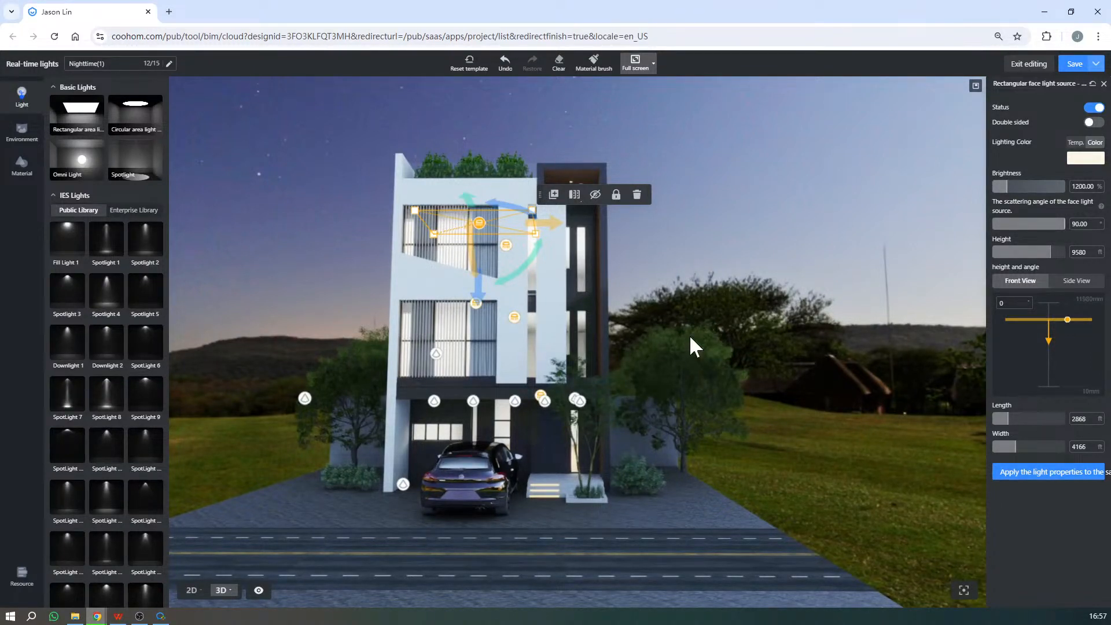
# - Undo applying the light properties to the same light type and the off-white colour change
pyautogui.click(500, 70)
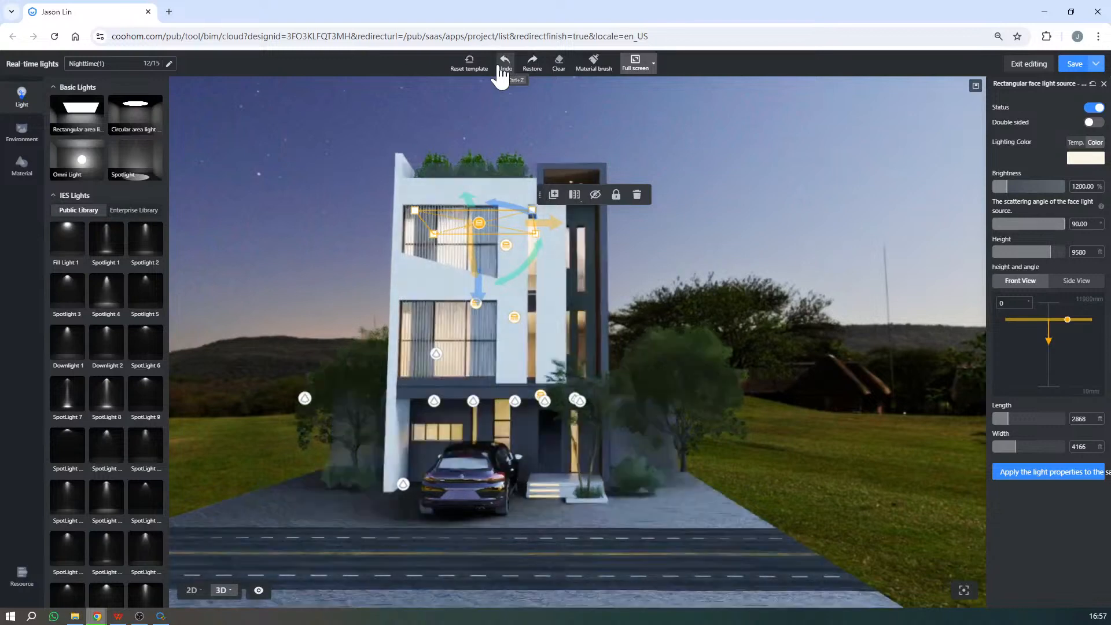
pyautogui.click(502, 70)
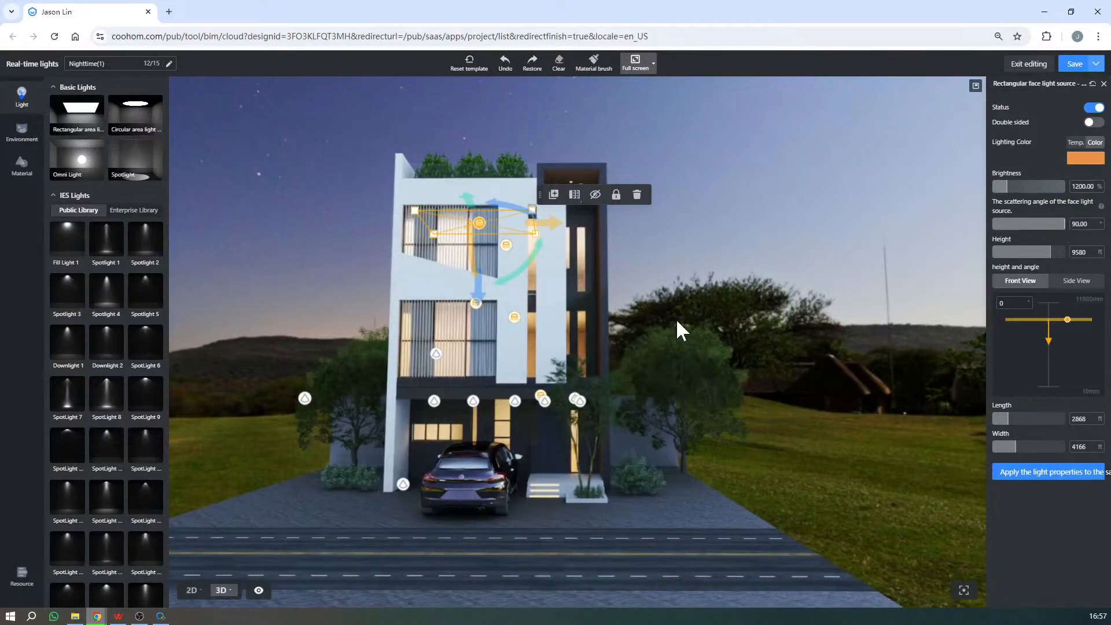
pyautogui.press('e')
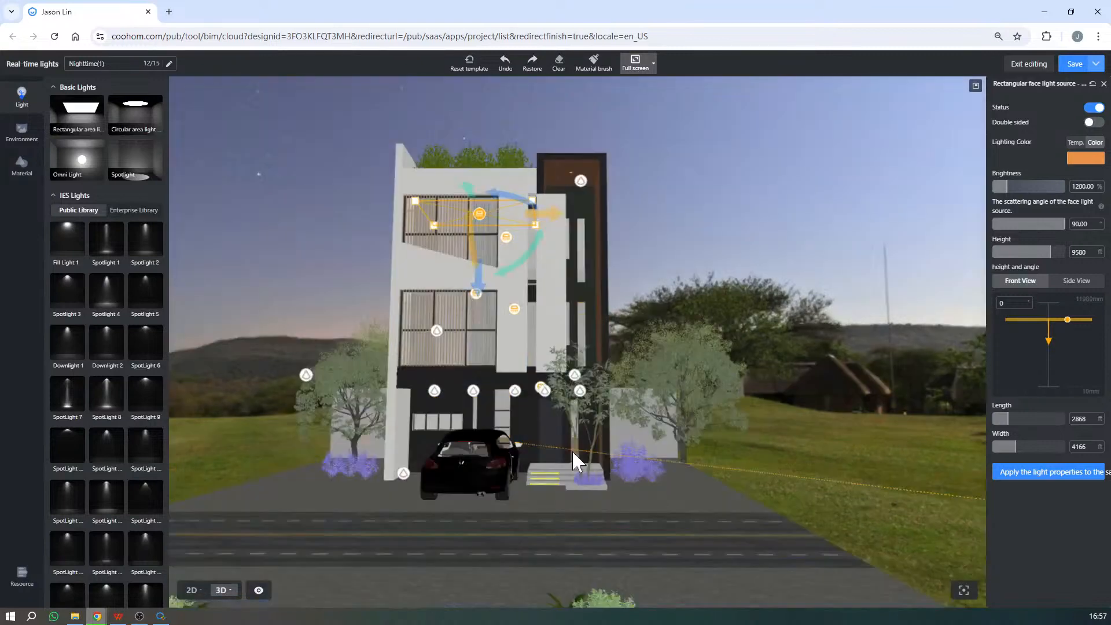
# - Switch on the row of lights under the ground-floor canopy together as one multiple selection
pyautogui.moveTo(572, 450); pyautogui.dragTo(593, 389, button='right')
pyautogui.scroll(2, 585, 389)
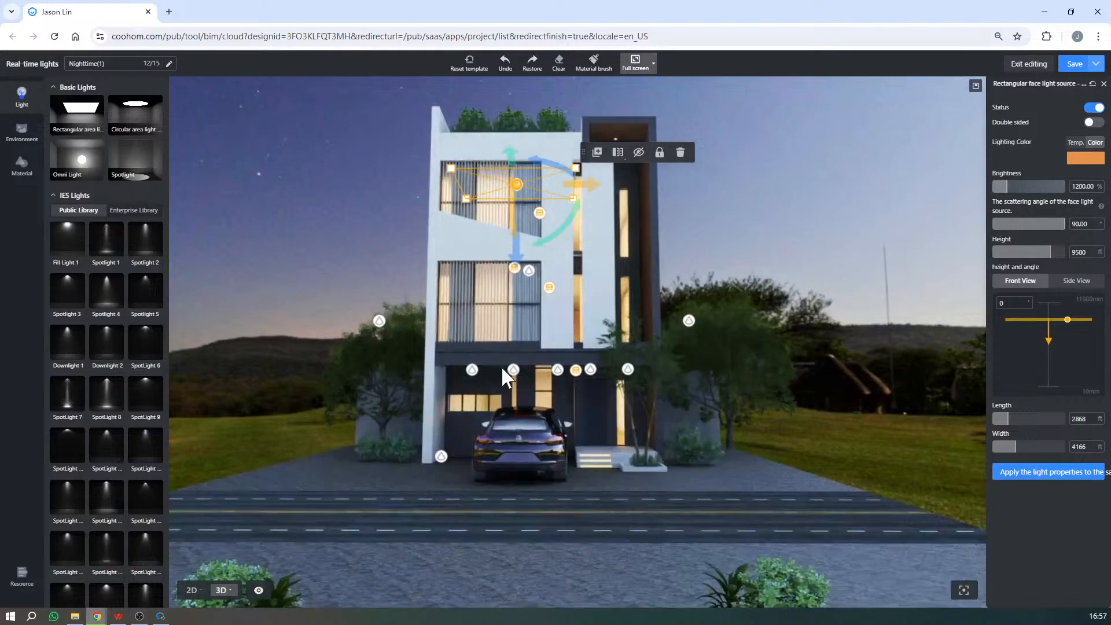
pyautogui.scroll(1, 581, 420)
pyautogui.scroll(5, 554, 387)
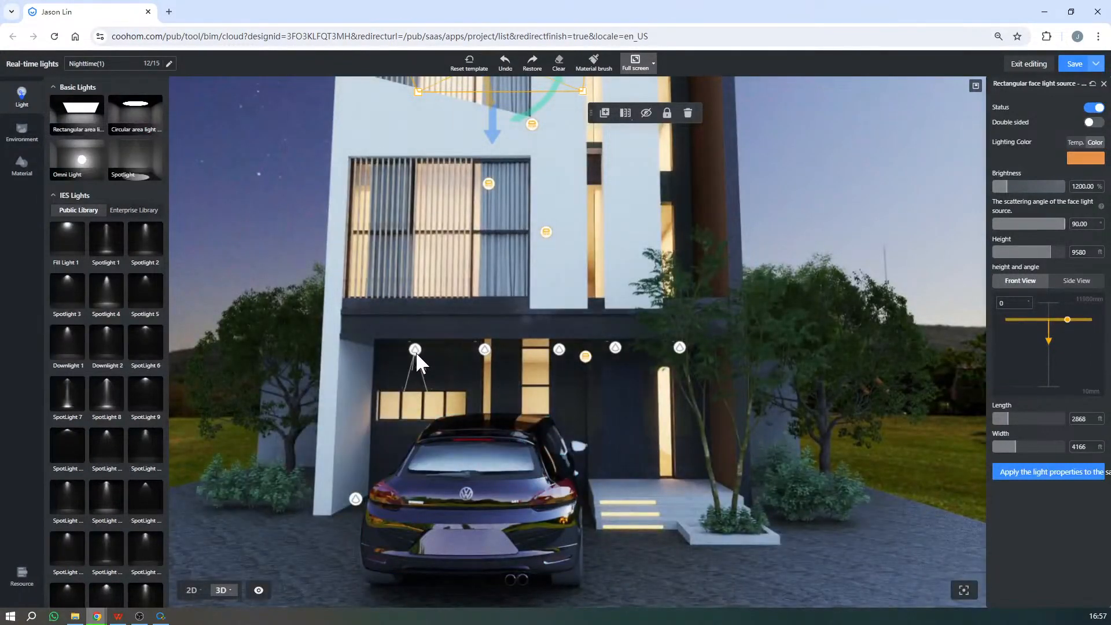
pyautogui.click(415, 352)
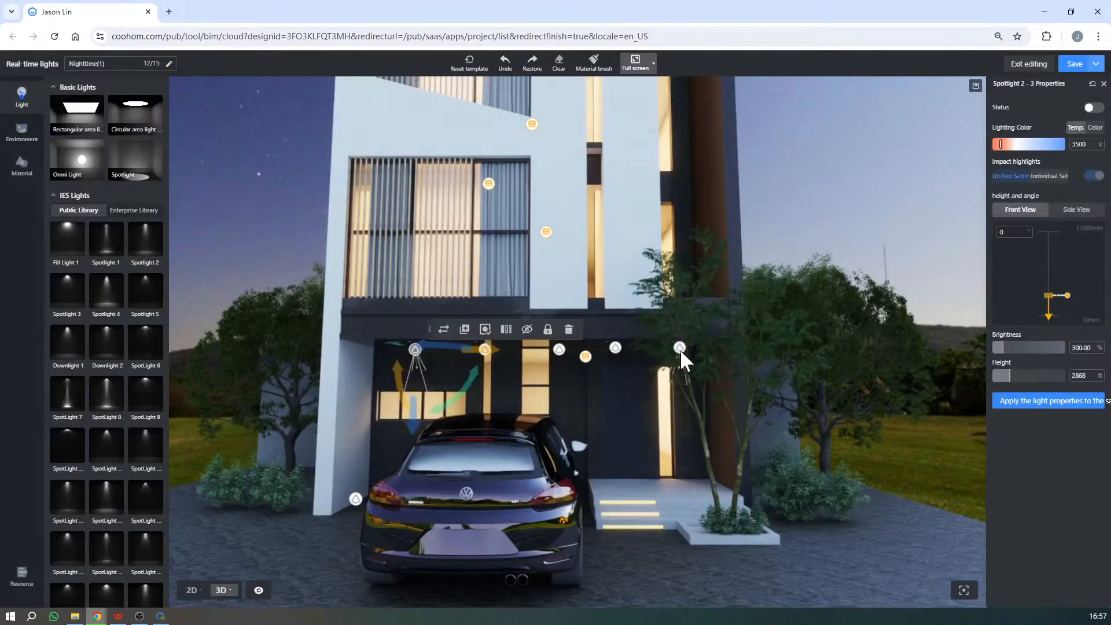
pyautogui.click(681, 348)
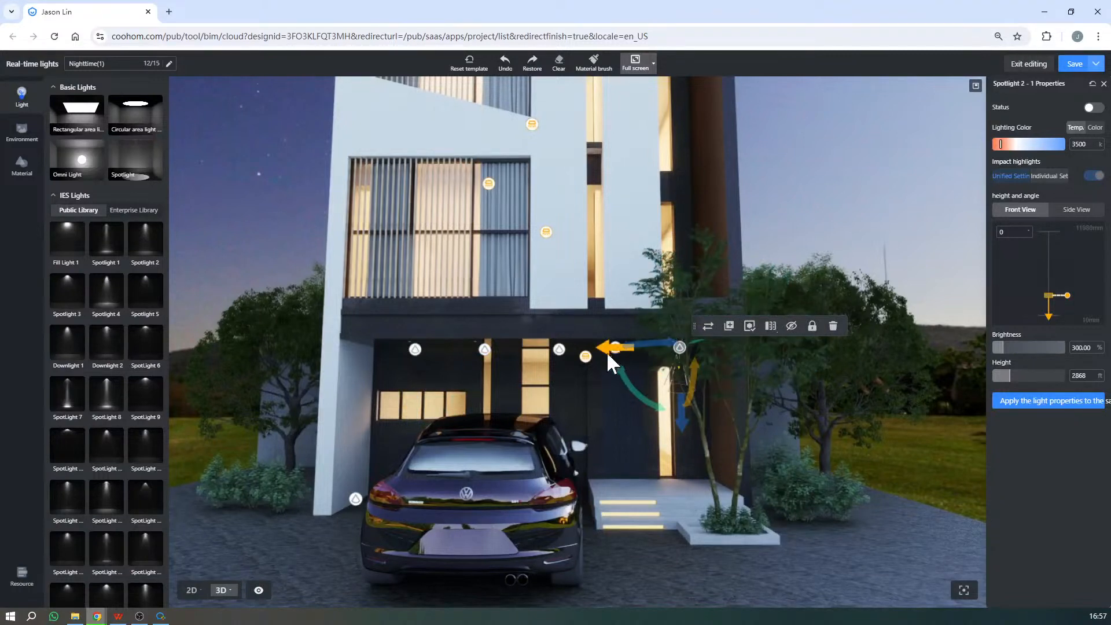
pyautogui.moveTo(348, 323); pyautogui.dragTo(765, 366)
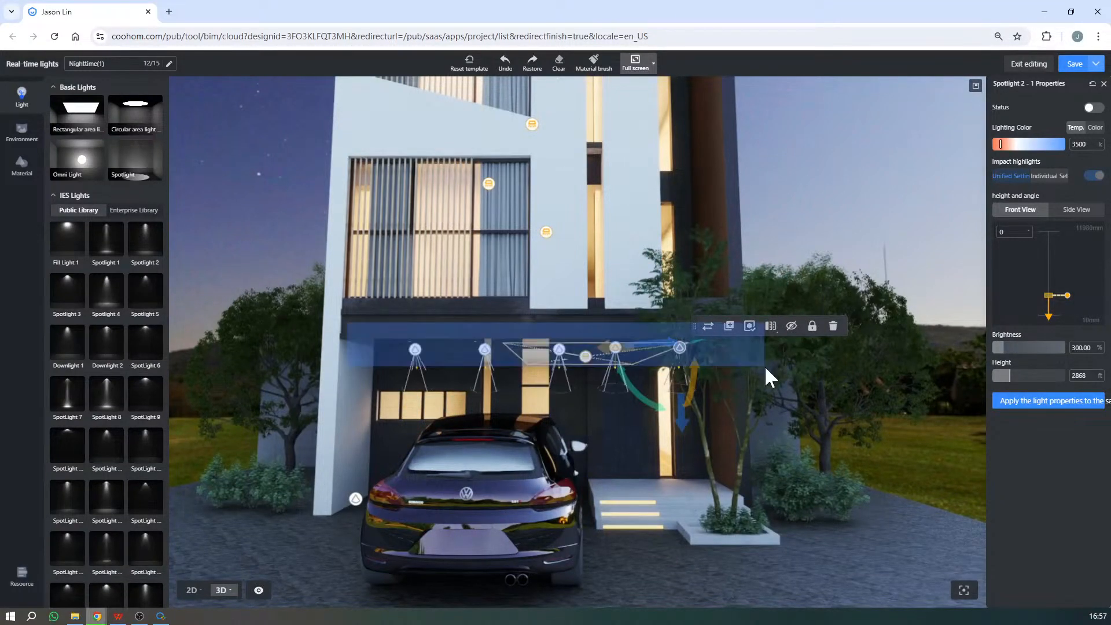
pyautogui.click(1089, 109)
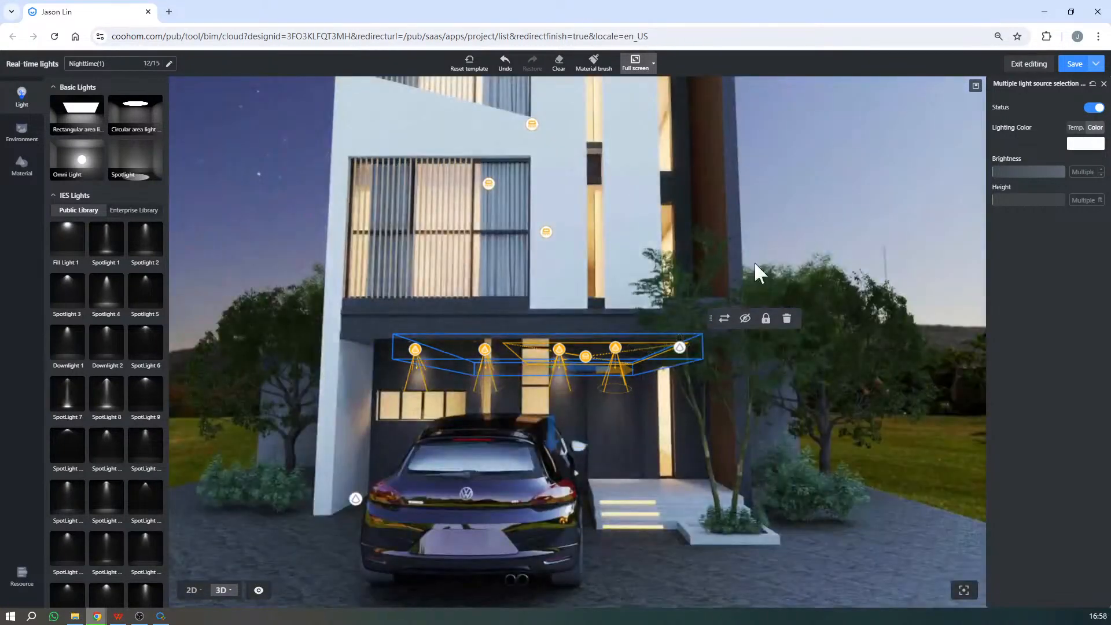
pyautogui.click(755, 262)
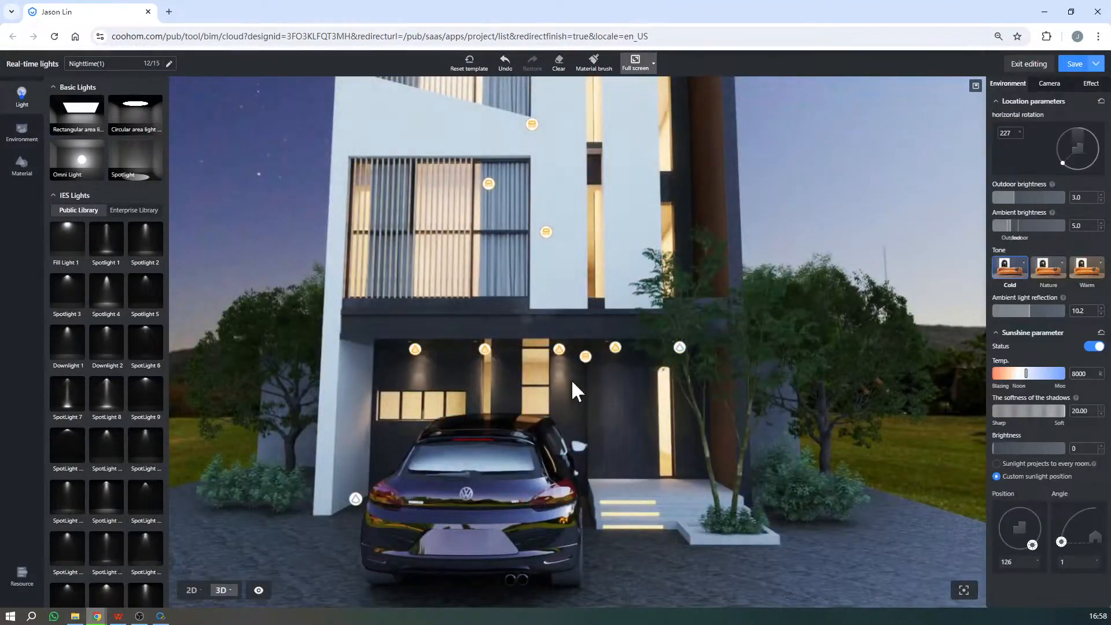
# - Tilt the canopy spotlight nearest the white side wall to a front-view angle of about -26°
pyautogui.scroll(3, 413, 414)
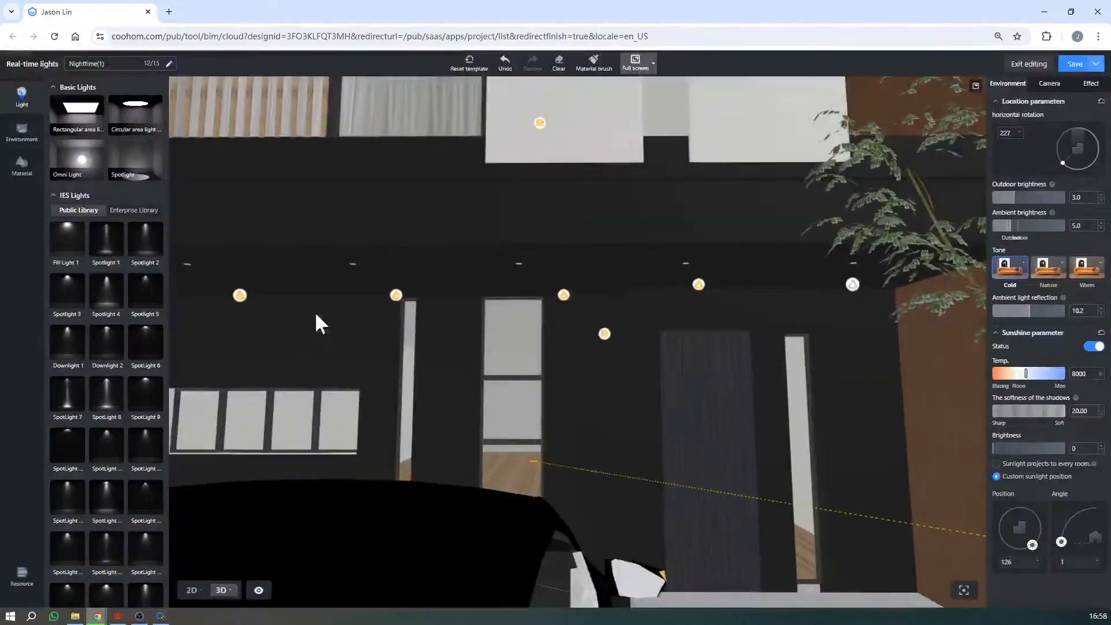
pyautogui.click(241, 296)
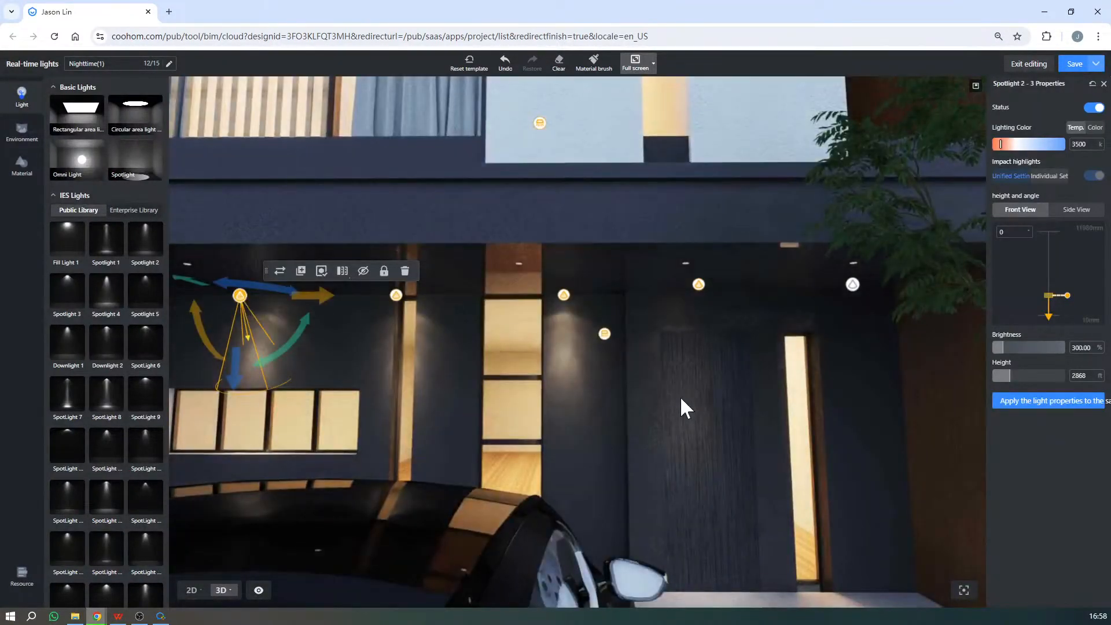
pyautogui.scroll(-3, 682, 405)
pyautogui.scroll(3, 465, 411)
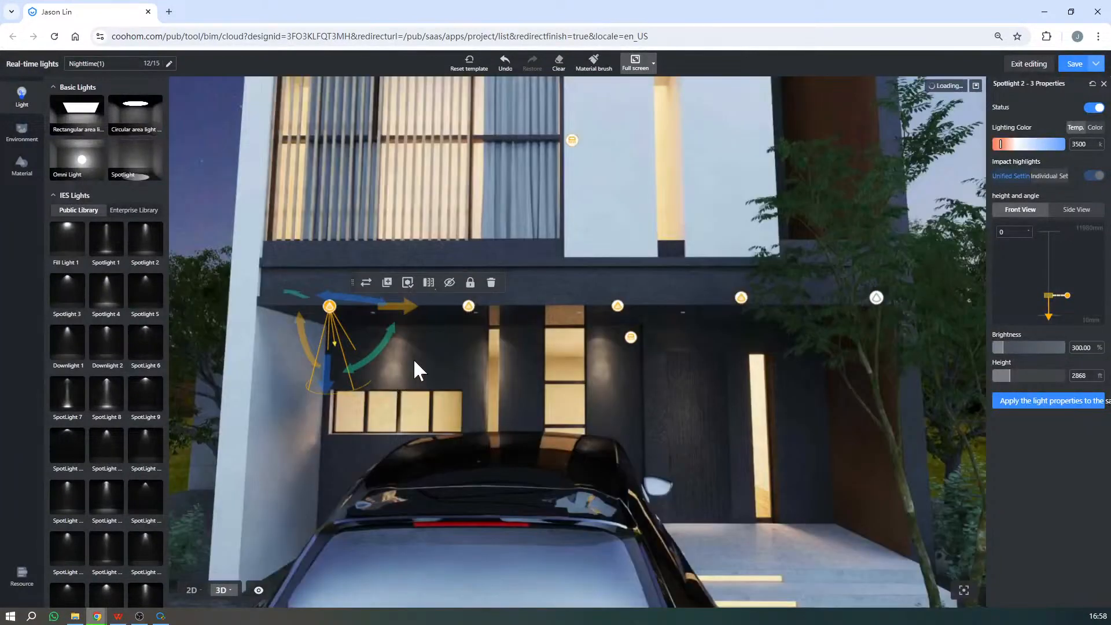
pyautogui.moveTo(414, 362); pyautogui.dragTo(744, 348)
pyautogui.press('d')
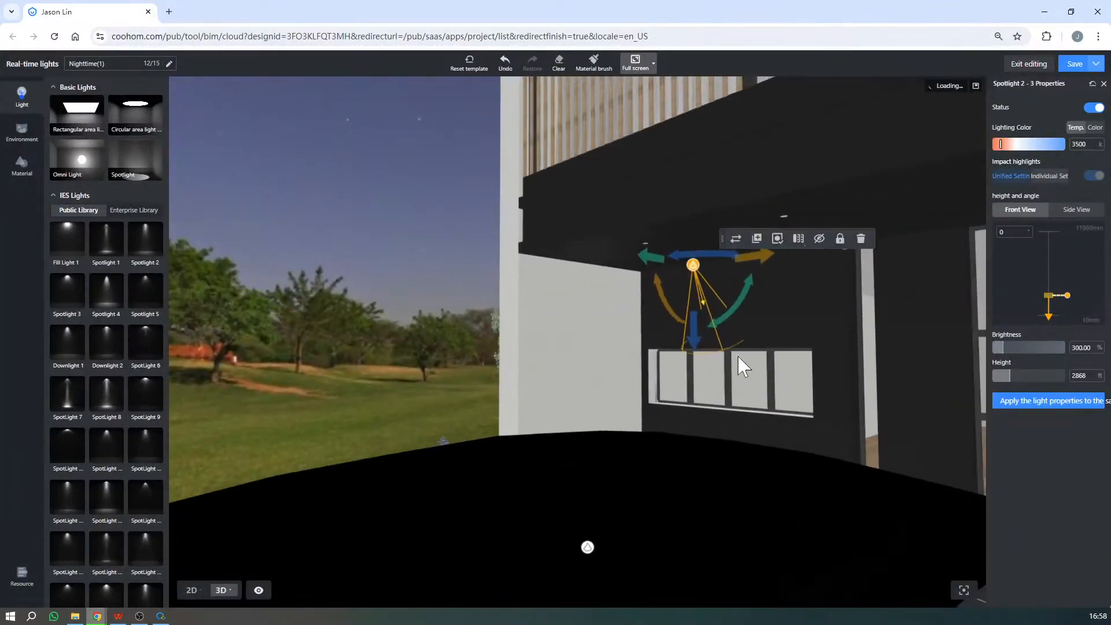
pyautogui.press('d')
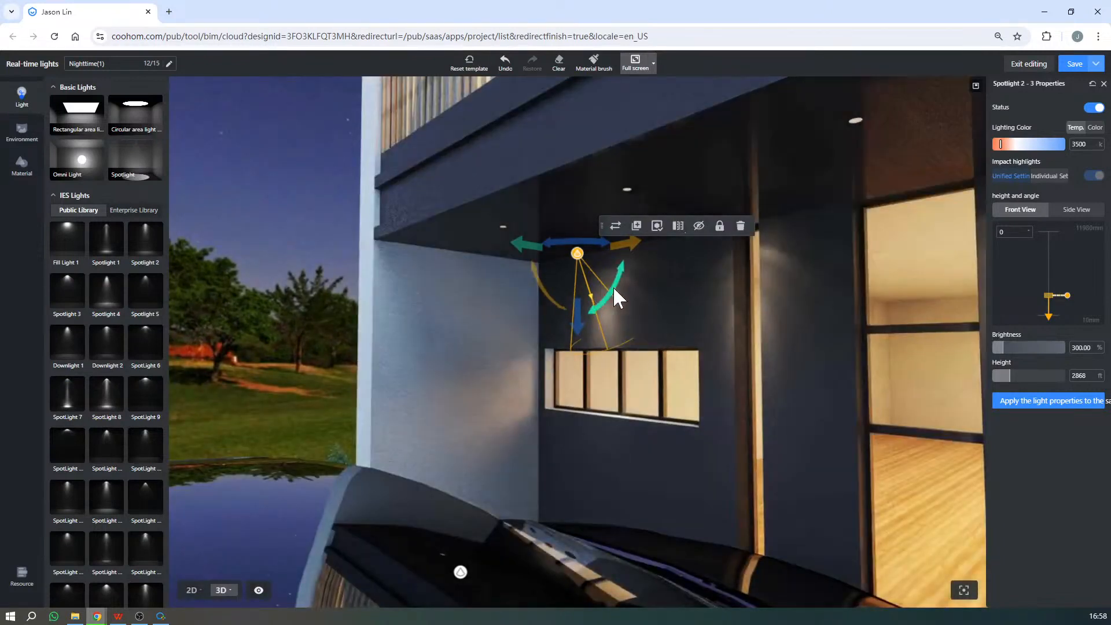
pyautogui.moveTo(615, 292)
pyautogui.mouseDown()
pyautogui.moveTo(623, 283)
pyautogui.moveTo(583, 301)
pyautogui.moveTo(597, 301)
pyautogui.mouseUp()
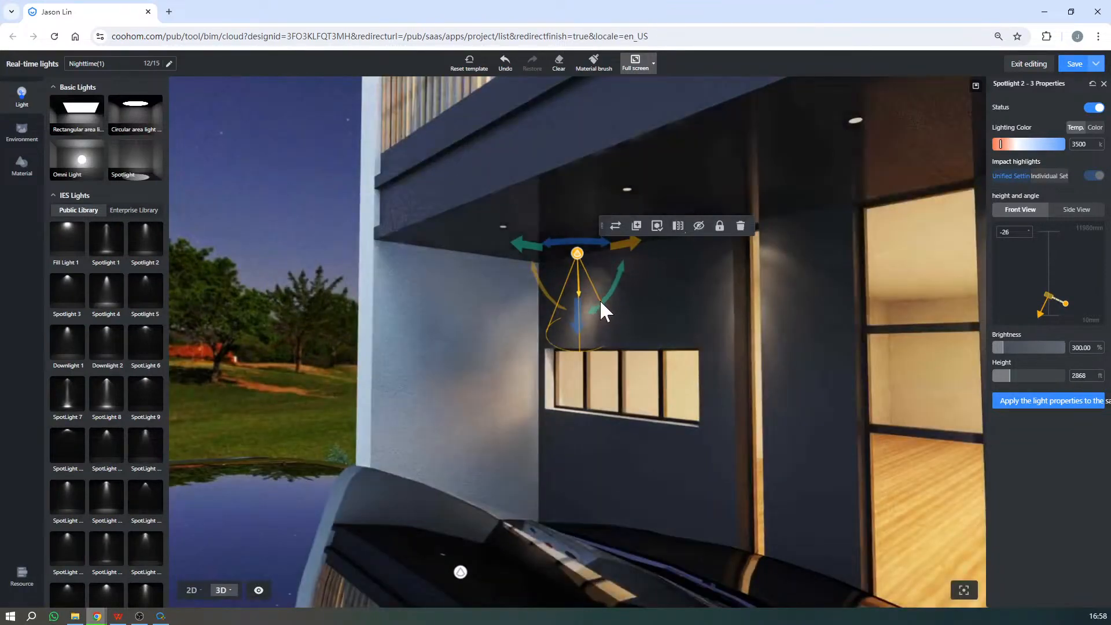
pyautogui.moveTo(602, 298)
pyautogui.mouseDown(button='right')
pyautogui.moveTo(570, 294)
pyautogui.moveTo(594, 290)
pyautogui.mouseUp(button='right')
# - Shift the spotlight nearest the white side wall slightly towards that wall and tilt it to about -45° in front view
pyautogui.scroll(3, 598, 293)
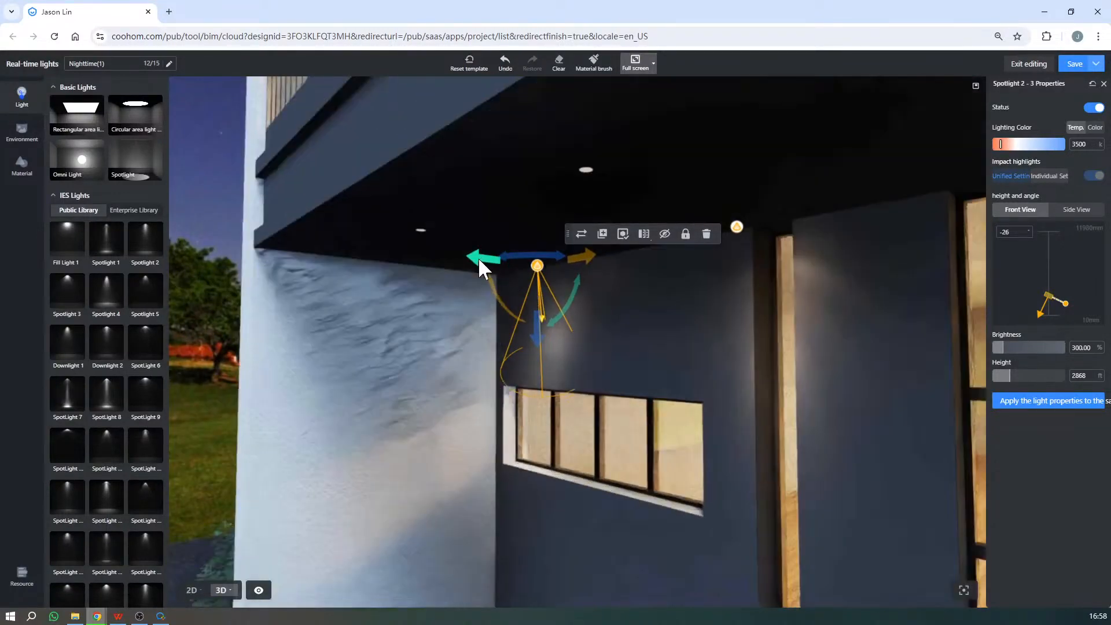
pyautogui.moveTo(478, 257); pyautogui.dragTo(467, 259)
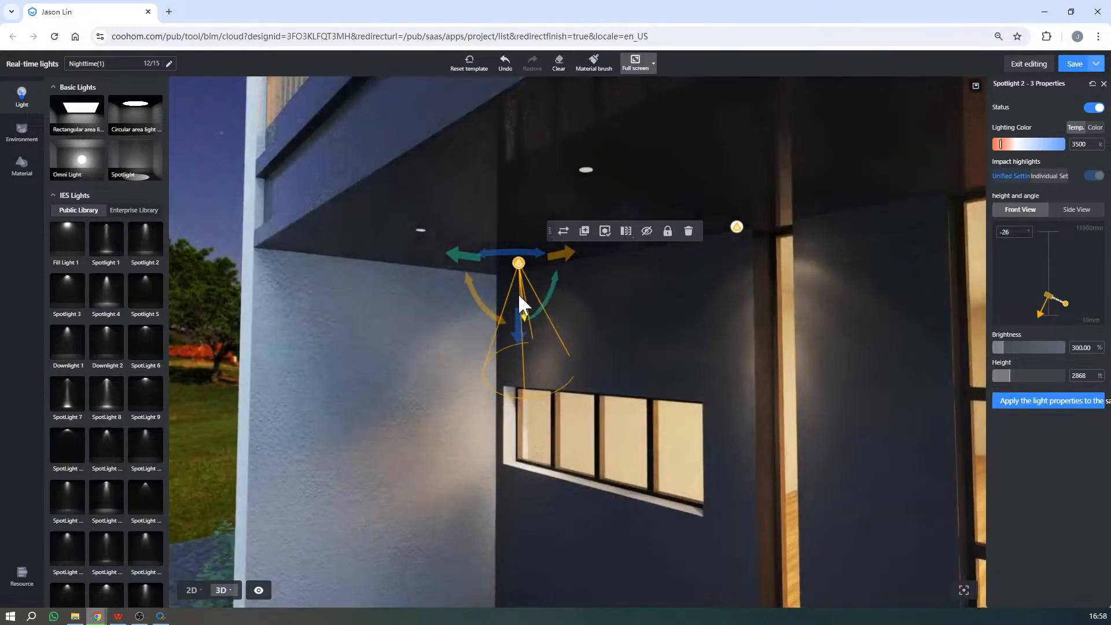
pyautogui.moveTo(466, 256); pyautogui.dragTo(480, 255)
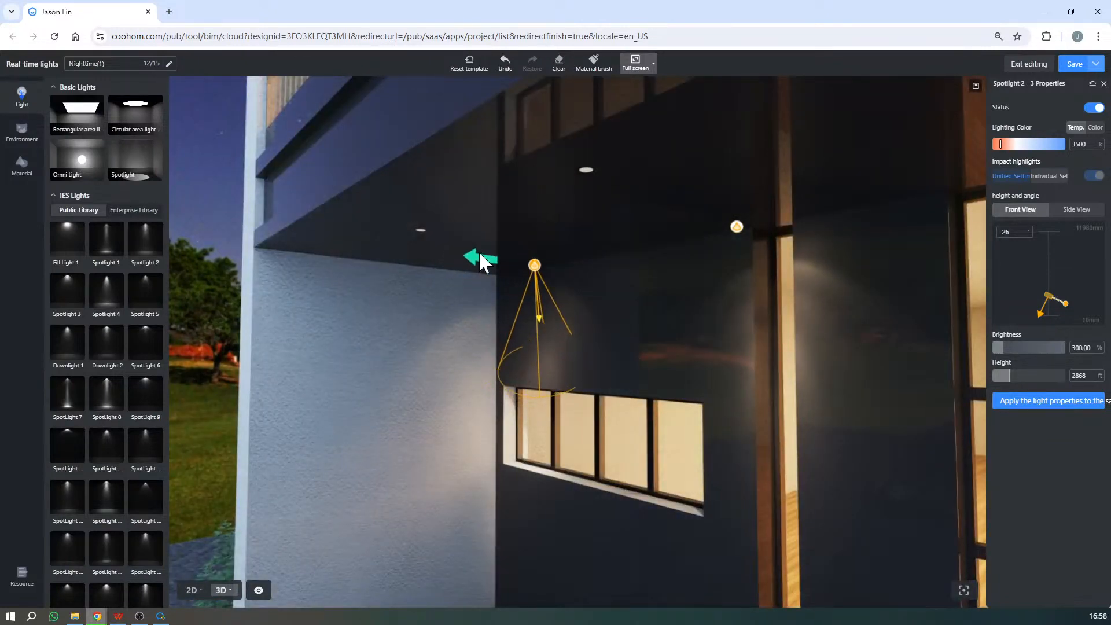
pyautogui.moveTo(498, 301); pyautogui.dragTo(505, 308)
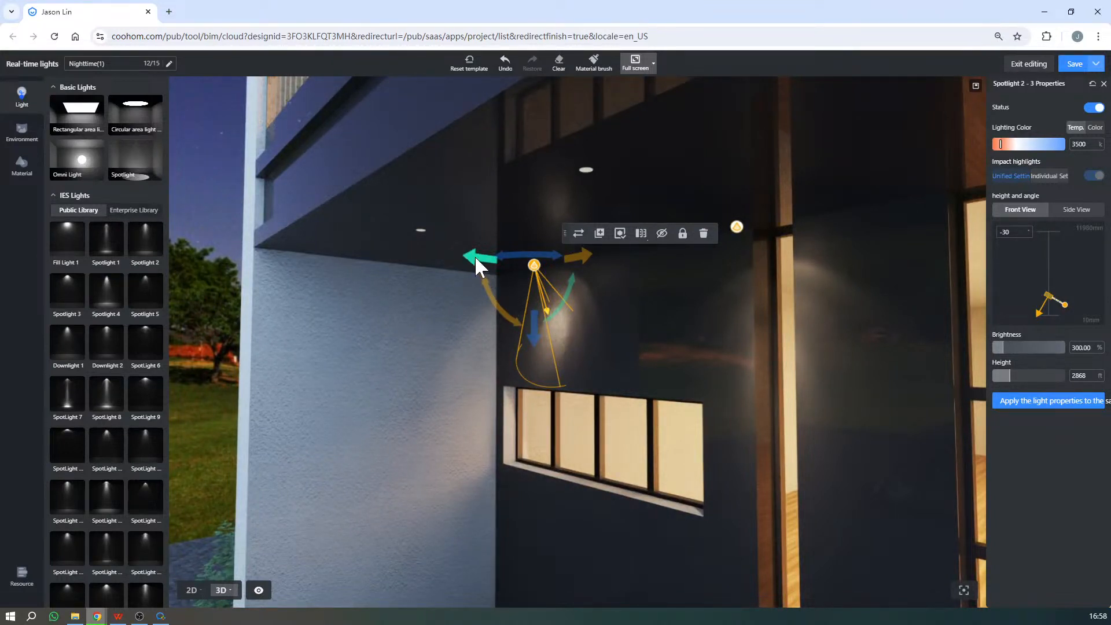
pyautogui.moveTo(475, 258); pyautogui.dragTo(461, 255)
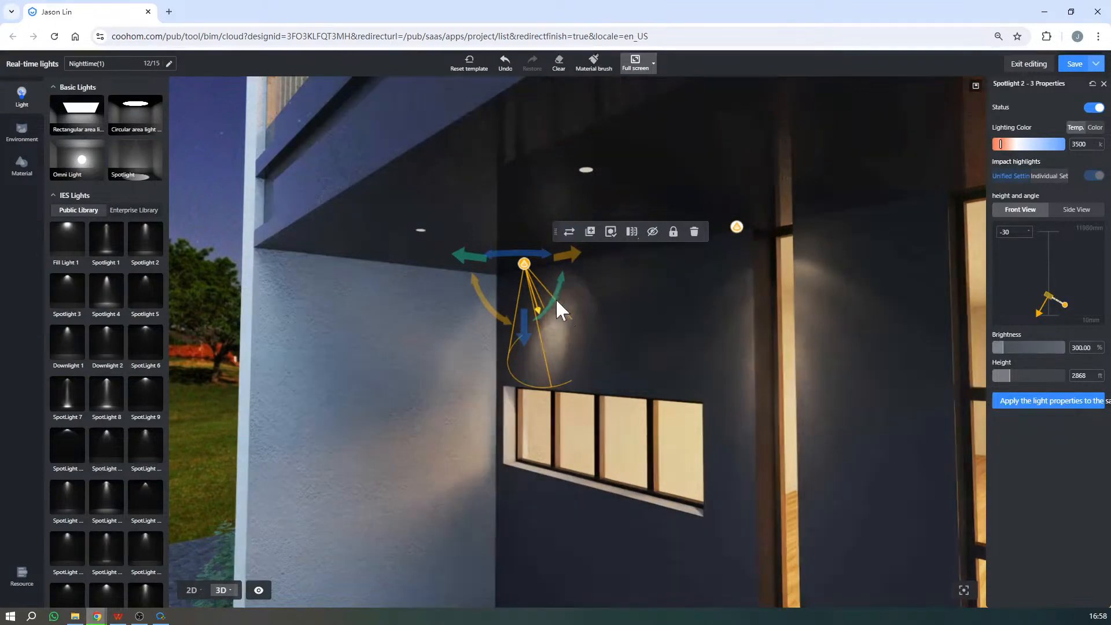
pyautogui.moveTo(550, 301); pyautogui.dragTo(543, 312)
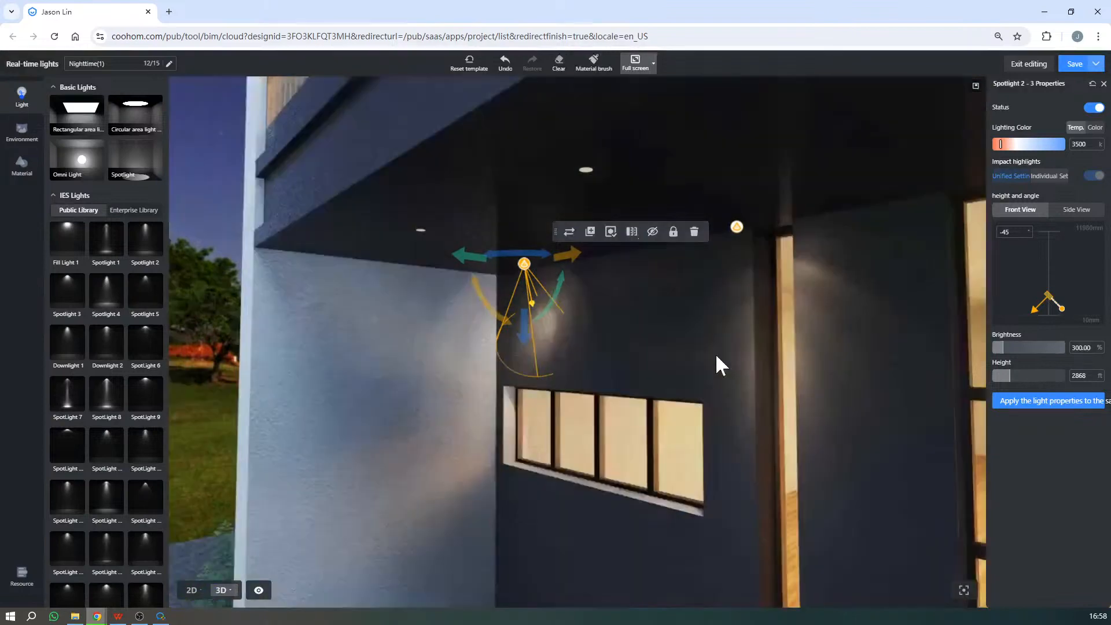
# - Examine the second canopy spotlight and the lighting effect across the carport and the whole front facade
pyautogui.scroll(-5, 716, 353)
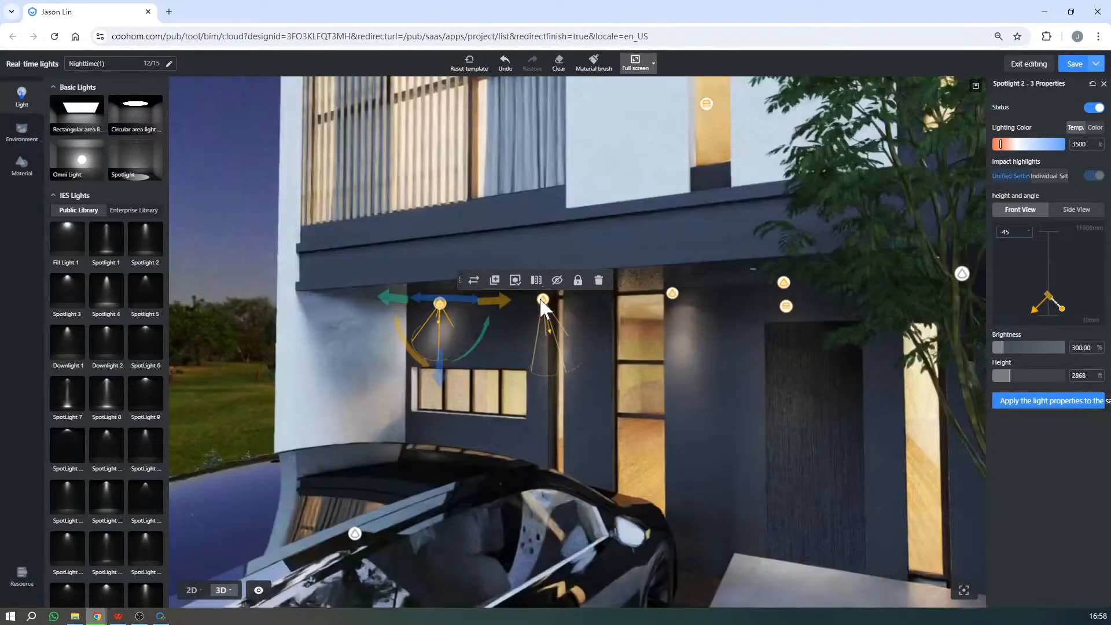
pyautogui.click(540, 299)
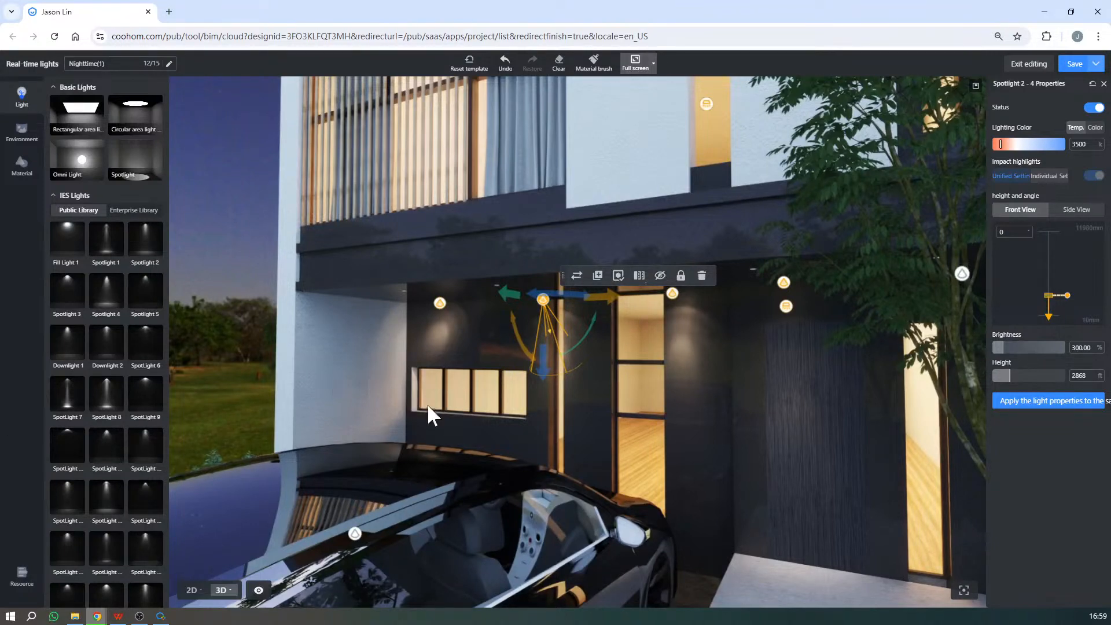
pyautogui.scroll(-6, 748, 377)
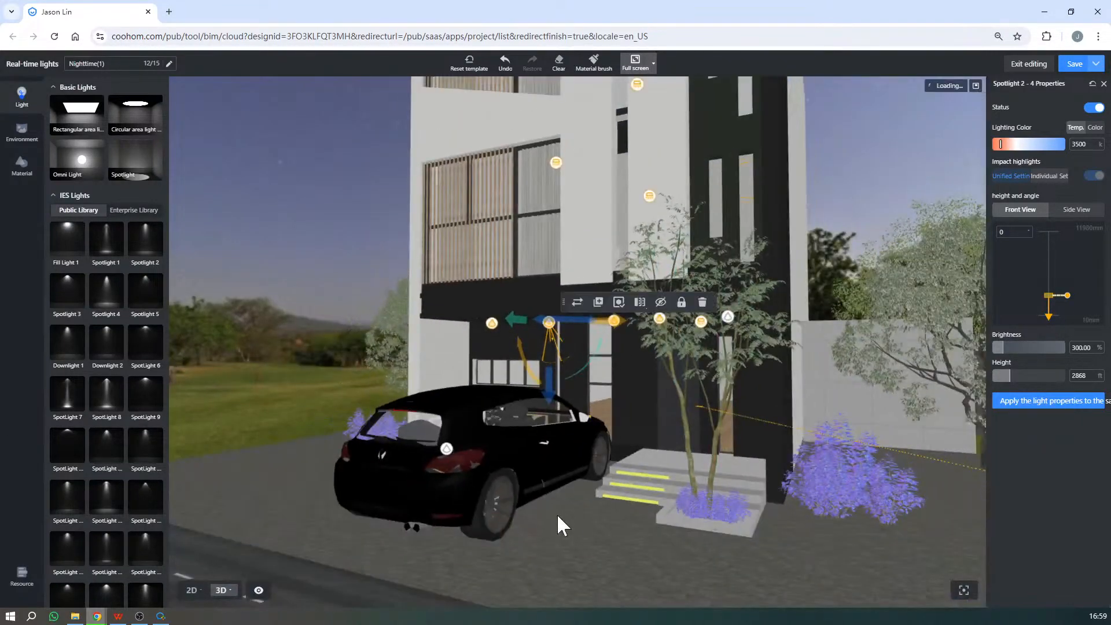
pyautogui.moveTo(557, 513); pyautogui.dragTo(427, 536)
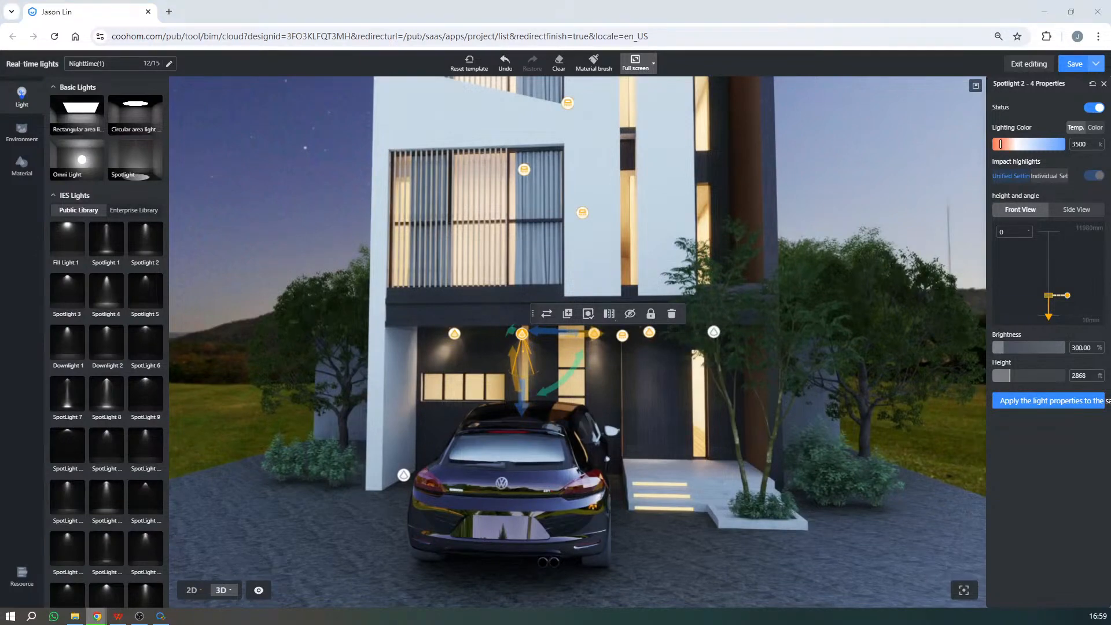
pyautogui.moveTo(570, 322); pyautogui.dragTo(648, 334)
pyautogui.scroll(-2, 649, 333)
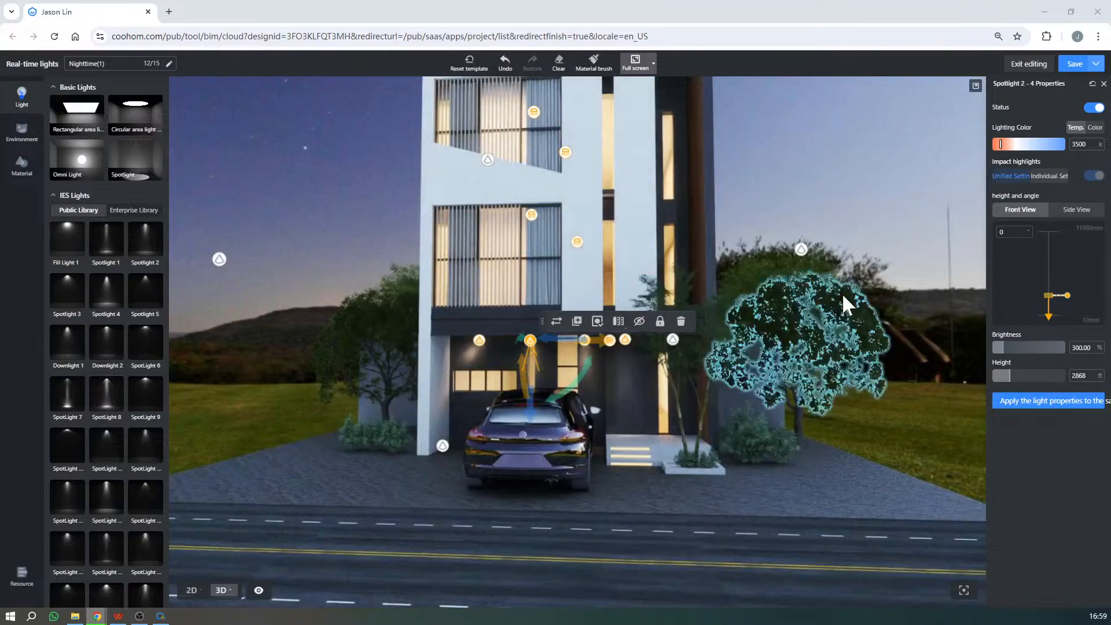
pyautogui.scroll(-1, 746, 305)
pyautogui.scroll(-2, 747, 305)
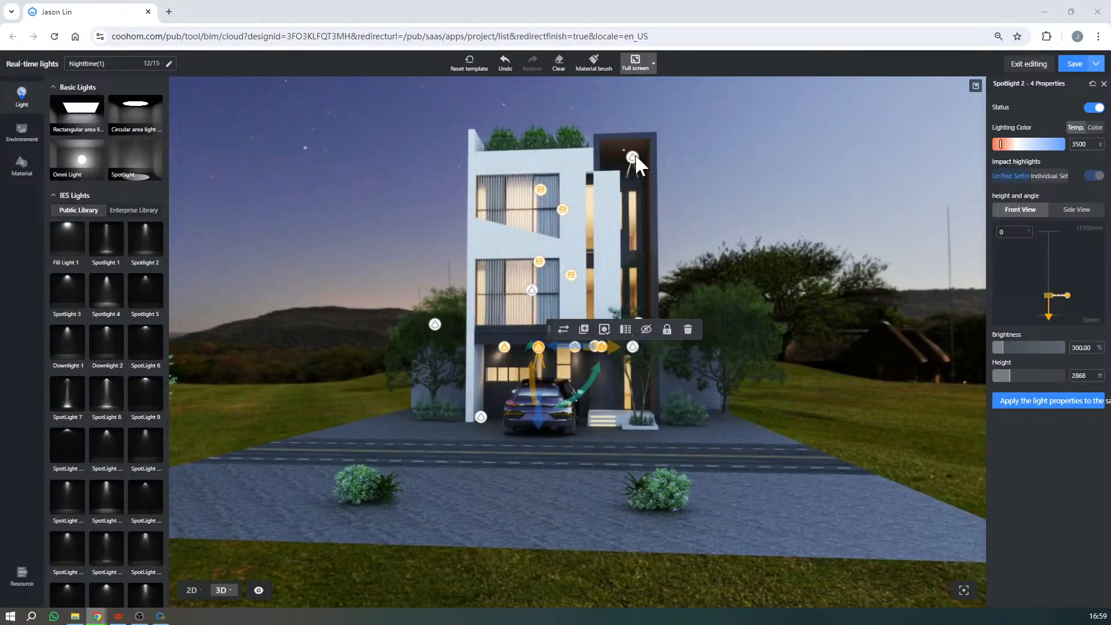
# - Switch on the spotlight under the top of the tall brown frame and move it slightly sideways towards the white facade
pyautogui.click(634, 154)
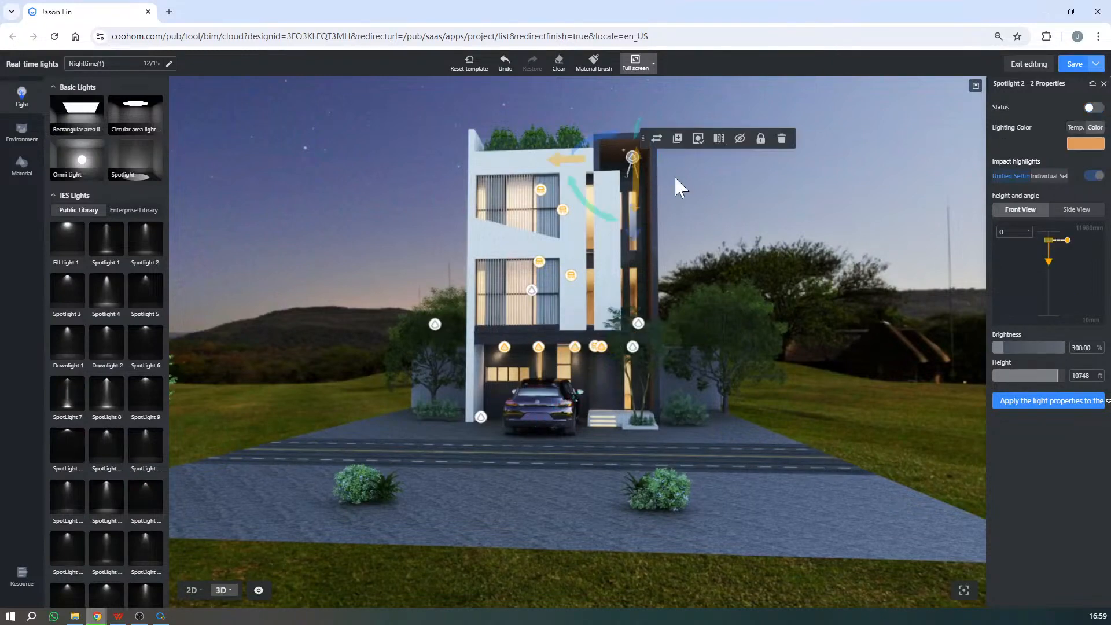
pyautogui.click(1092, 108)
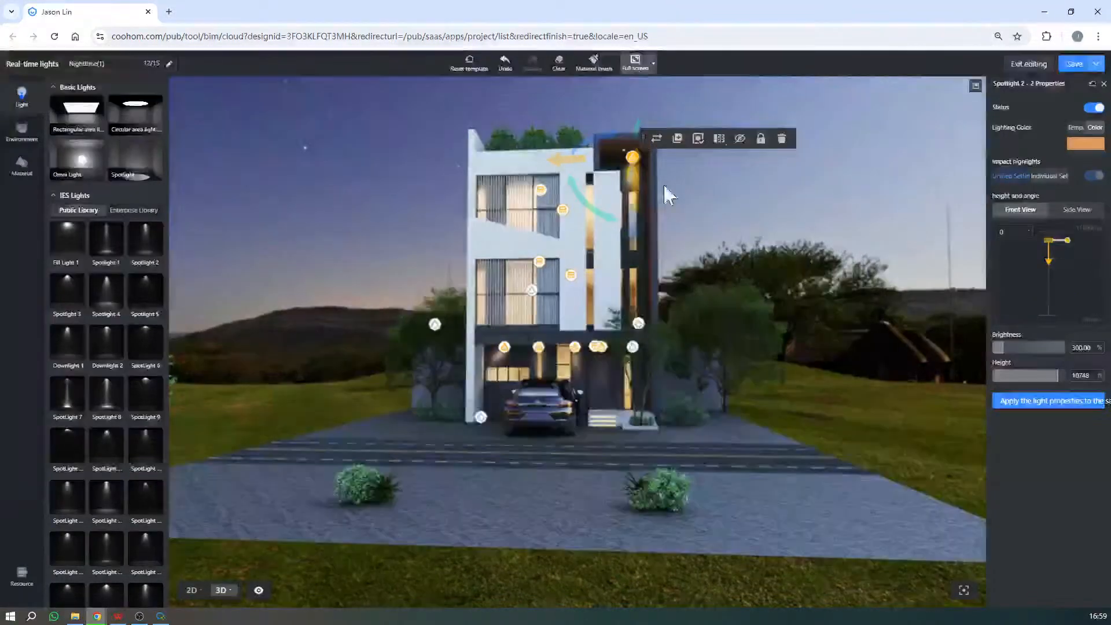
pyautogui.moveTo(553, 161); pyautogui.dragTo(550, 169)
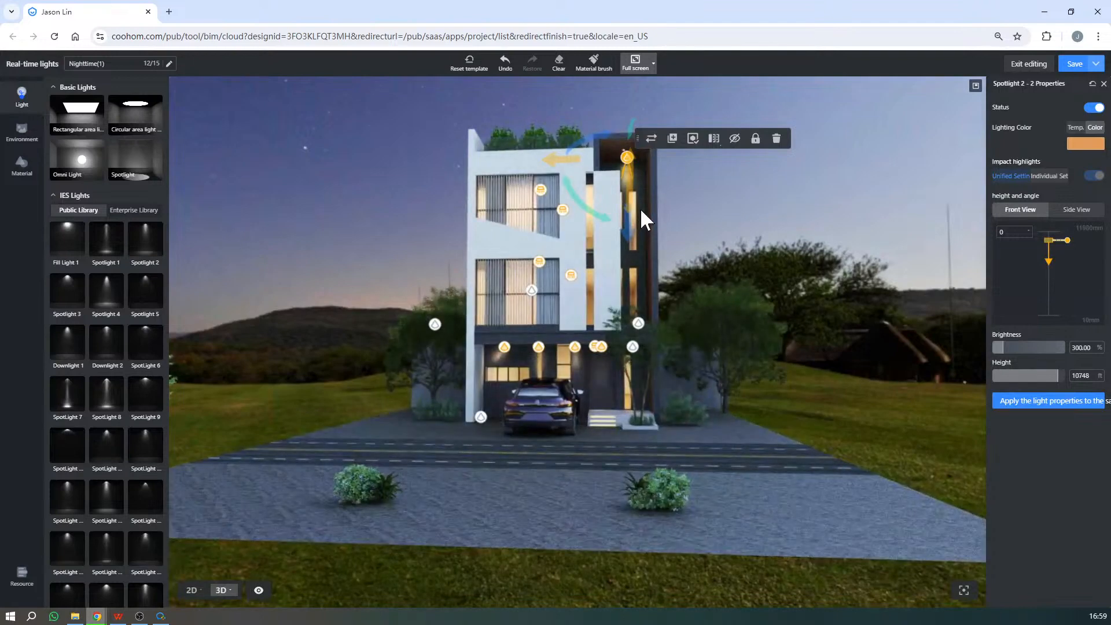
# - Set the tall frame's top spotlight to the pale beige lighting colour #C7B099 and deselect it
pyautogui.click(1078, 150)
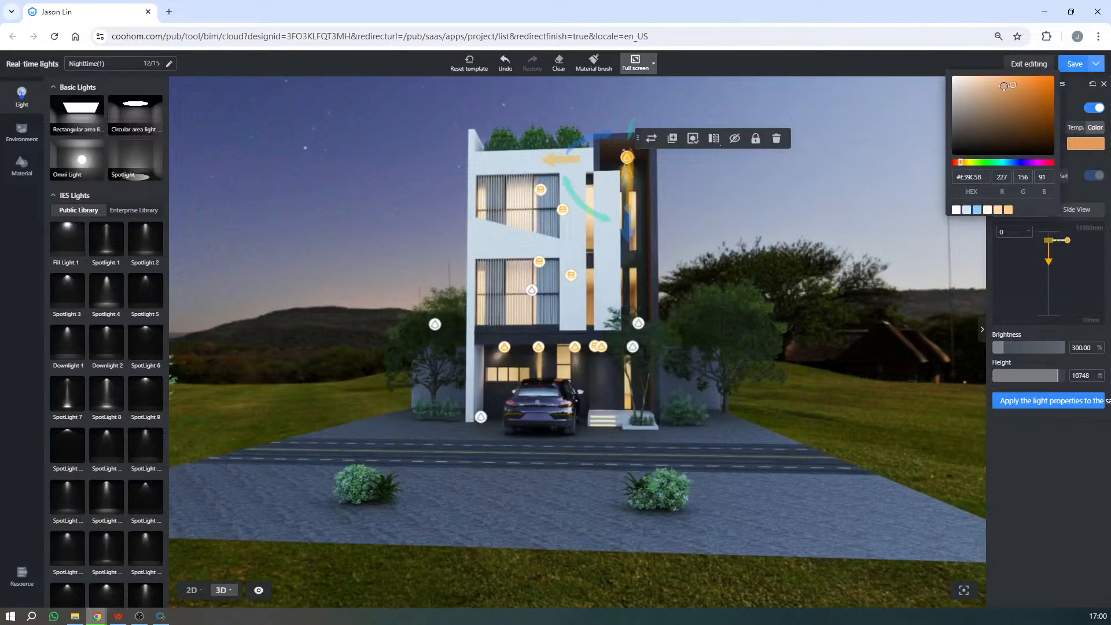
pyautogui.click(1004, 85)
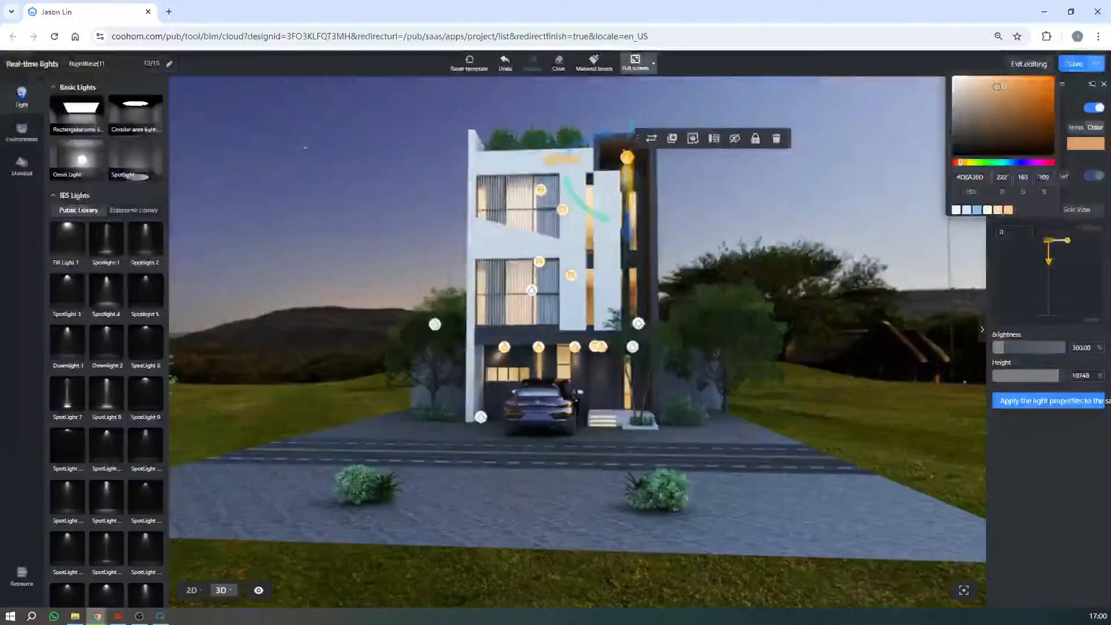
pyautogui.click(996, 86)
pyautogui.click(995, 87)
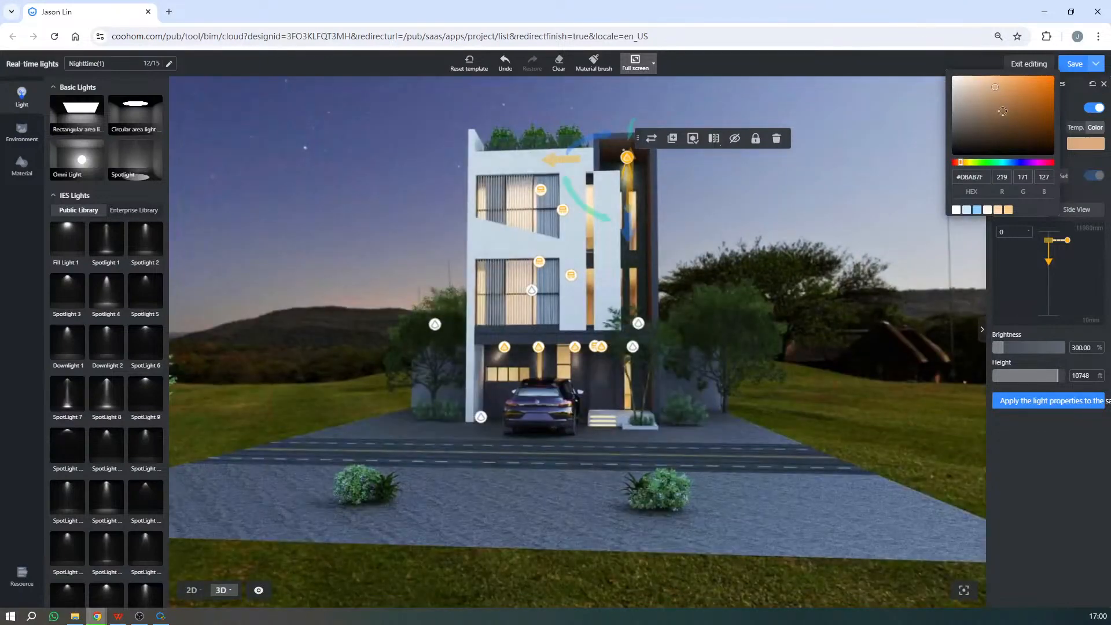
pyautogui.click(976, 94)
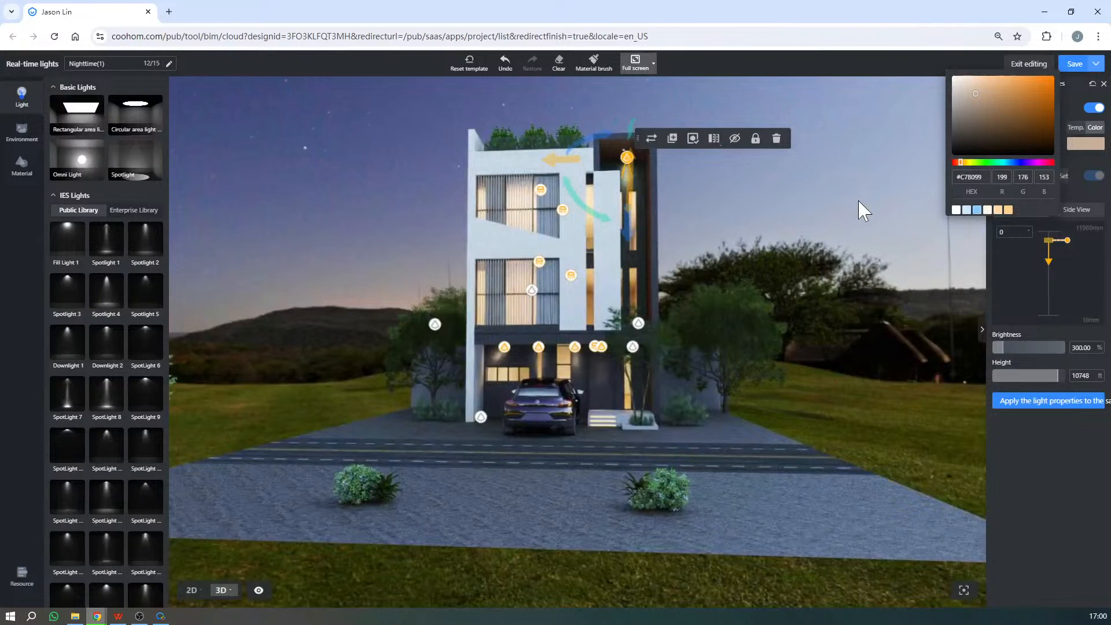
pyautogui.click(861, 208)
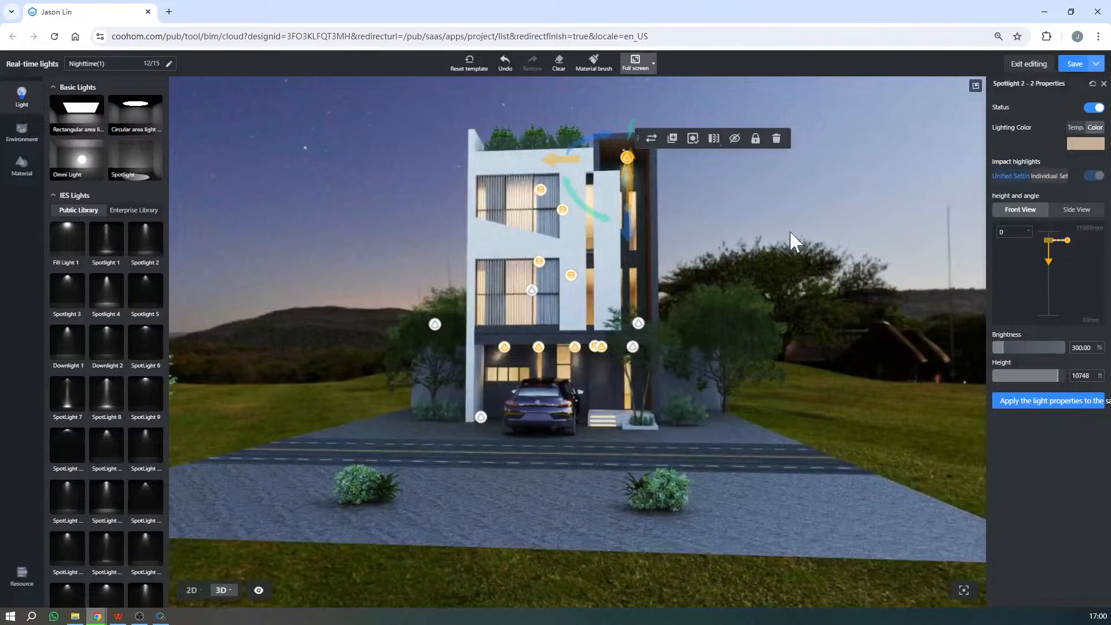
pyautogui.click(794, 240)
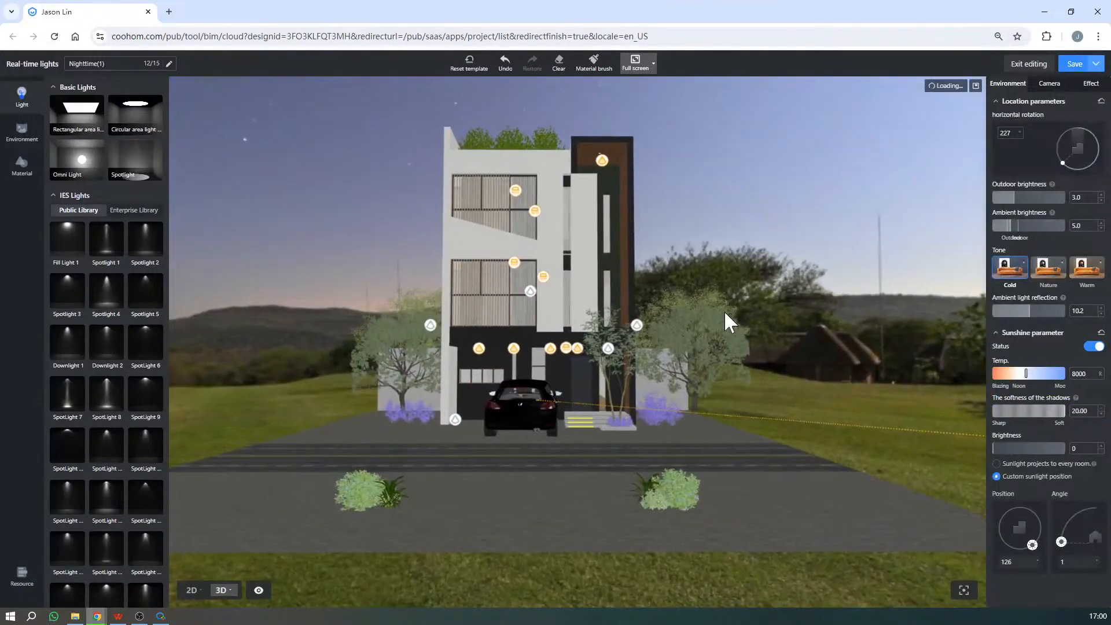
pyautogui.press('a')
pyautogui.press('w')
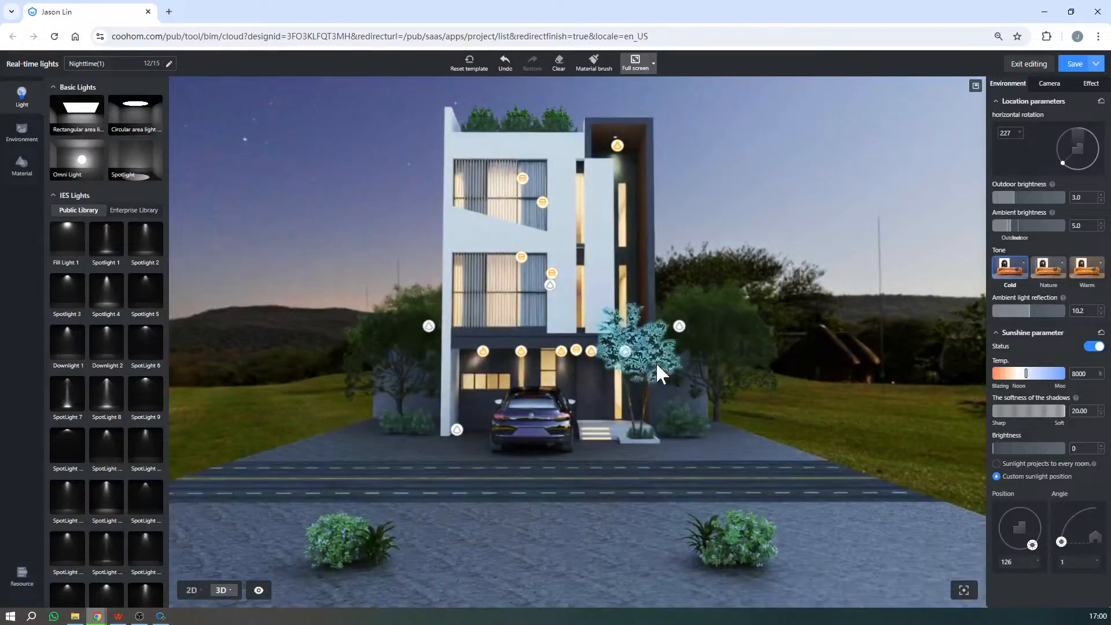
# - Capture the front view of the house as a screenshot and frame the house and foreground shrubs with a red rectangle
pyautogui.moveTo(673, 300)
pyautogui.mouseDown()
pyautogui.moveTo(721, 191)
pyautogui.moveTo(693, 297)
pyautogui.mouseUp()
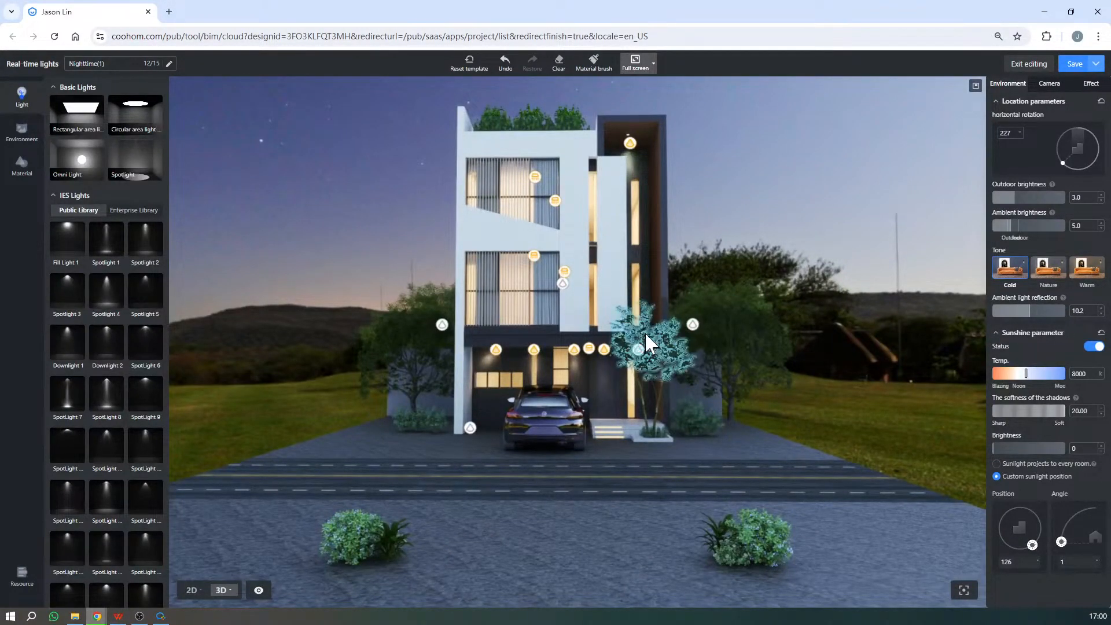
pyautogui.scroll(-1, 644, 331)
pyautogui.hotkey('alt', 'shift', 'a')
pyautogui.moveTo(264, 66); pyautogui.dragTo(929, 603)
pyautogui.click(458, 598)
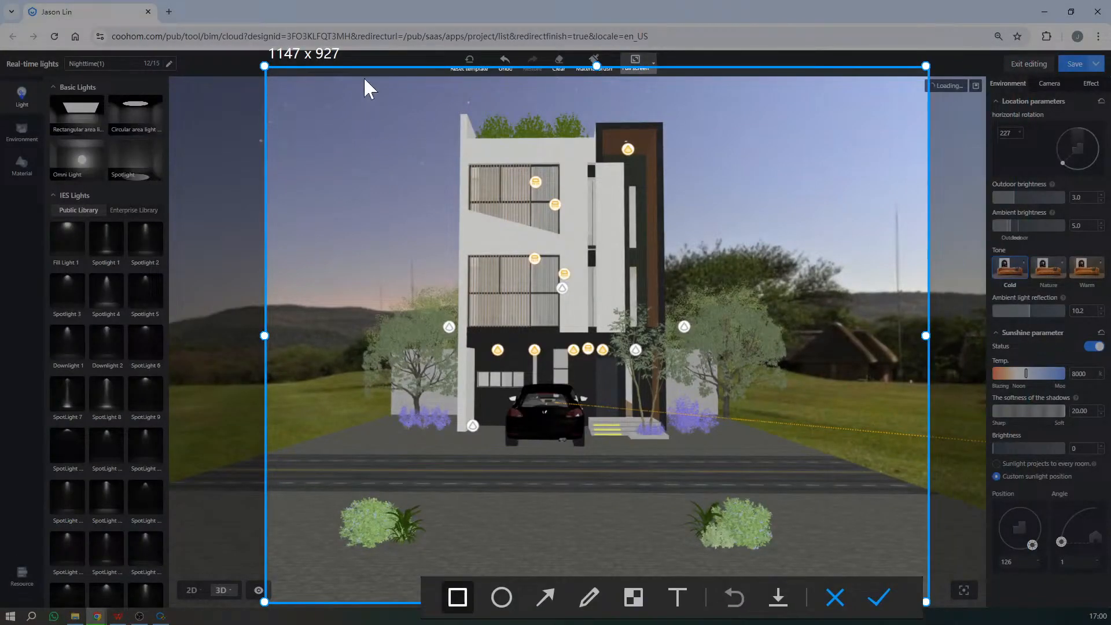
pyautogui.moveTo(365, 78); pyautogui.dragTo(735, 549)
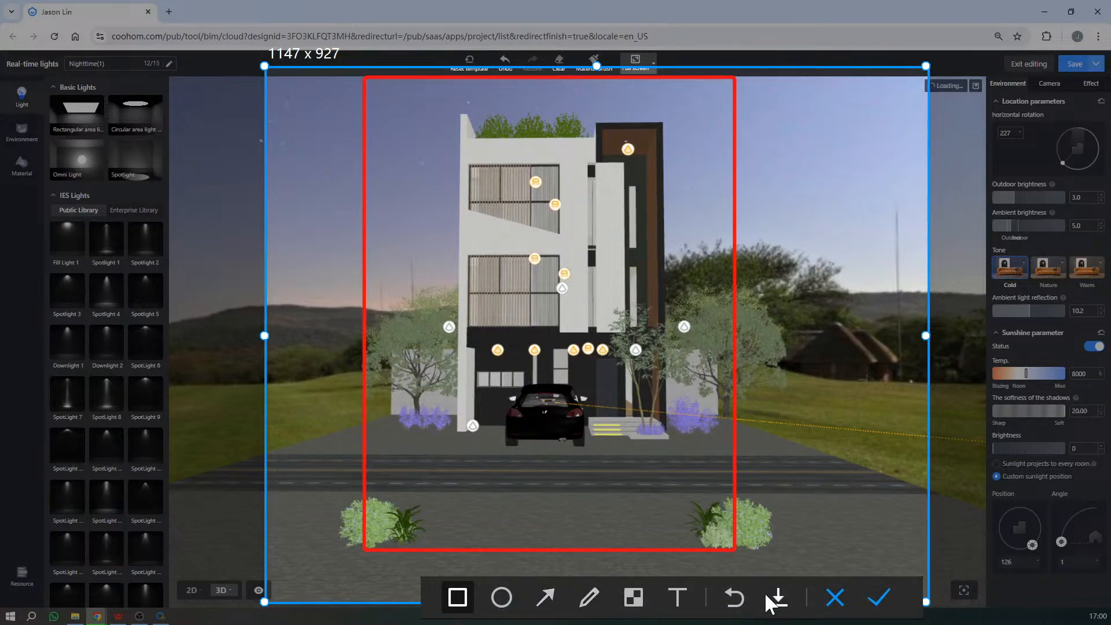
# - Annotate the capture with red arrows pointing at the foreground shrub, the car, the side tree and the rooftop plants, and close it
pyautogui.click(545, 598)
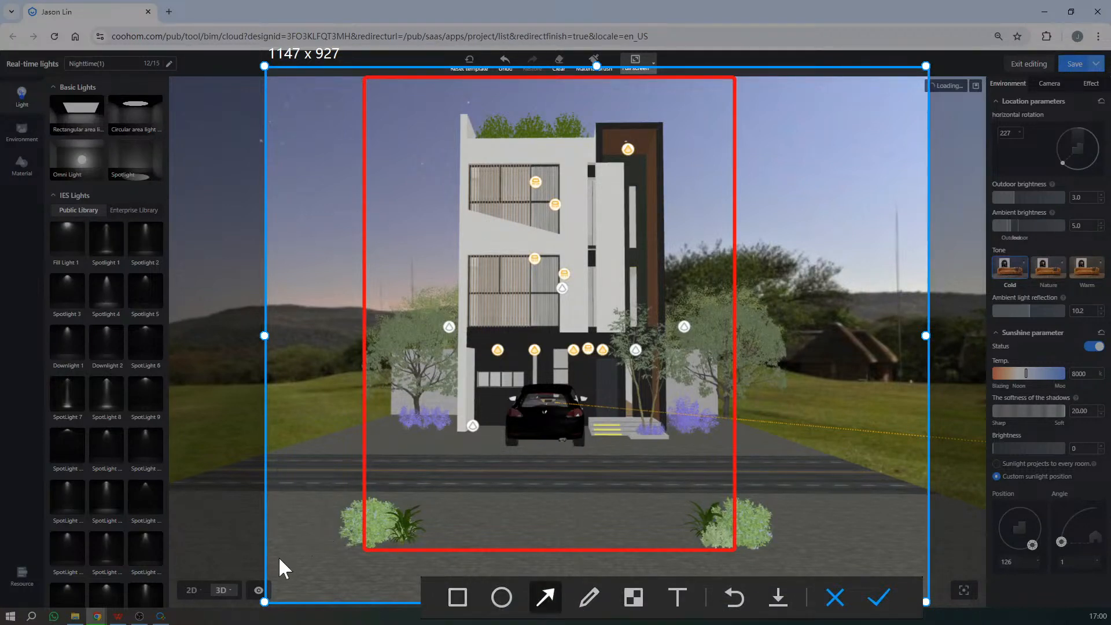
pyautogui.moveTo(281, 558); pyautogui.dragTo(401, 526)
pyautogui.click(555, 596)
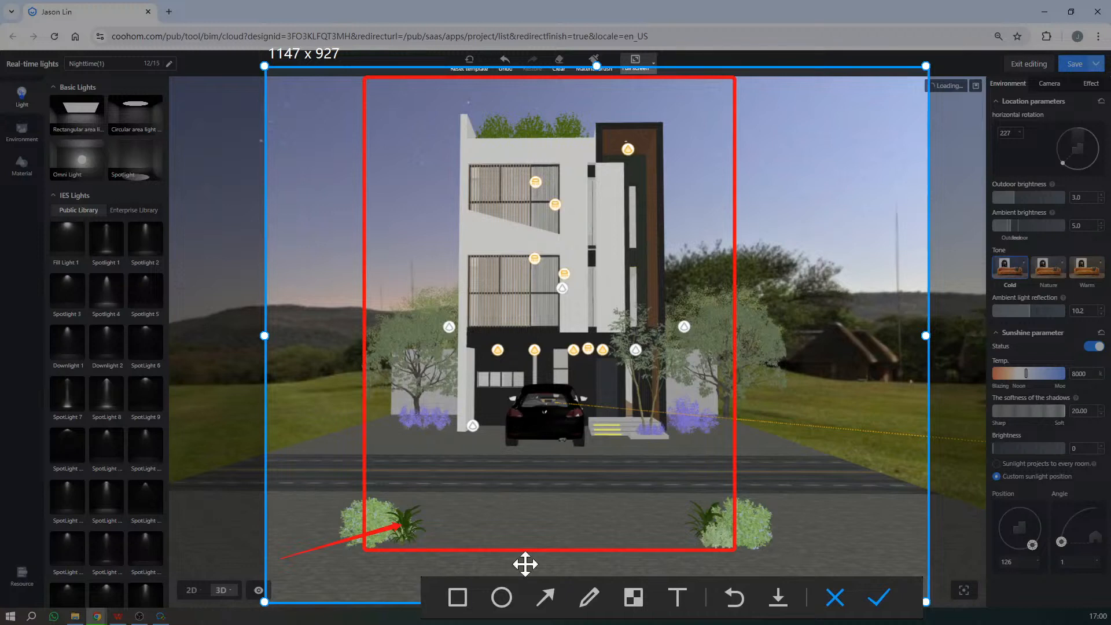
pyautogui.moveTo(327, 474); pyautogui.dragTo(533, 434)
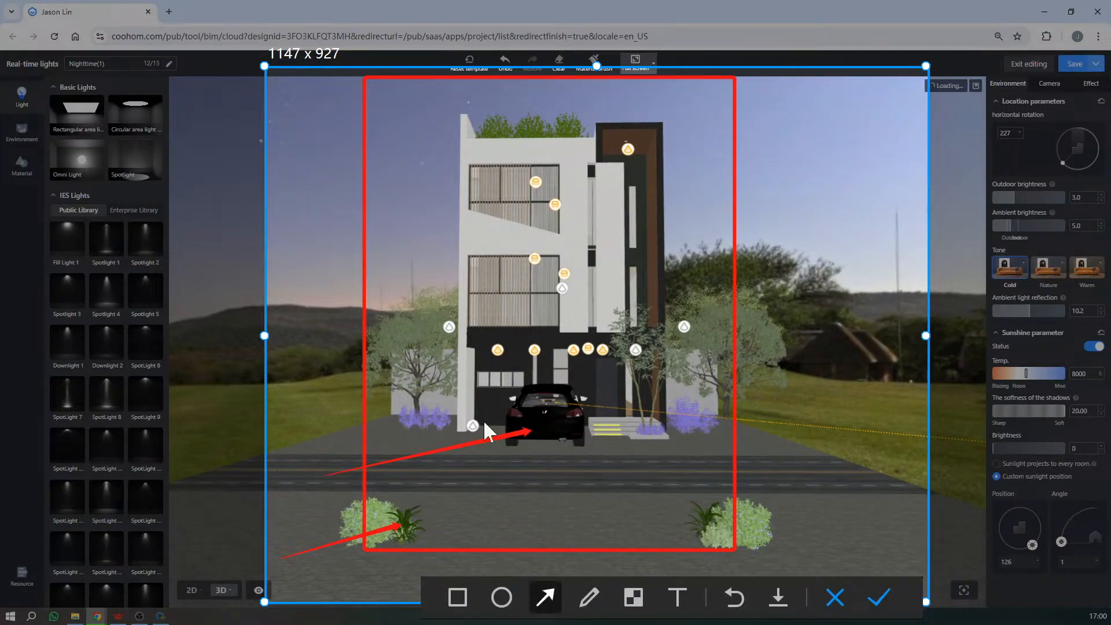
pyautogui.moveTo(289, 278)
pyautogui.mouseDown()
pyautogui.moveTo(426, 327)
pyautogui.moveTo(429, 340)
pyautogui.mouseUp()
pyautogui.moveTo(486, 105); pyautogui.dragTo(543, 127)
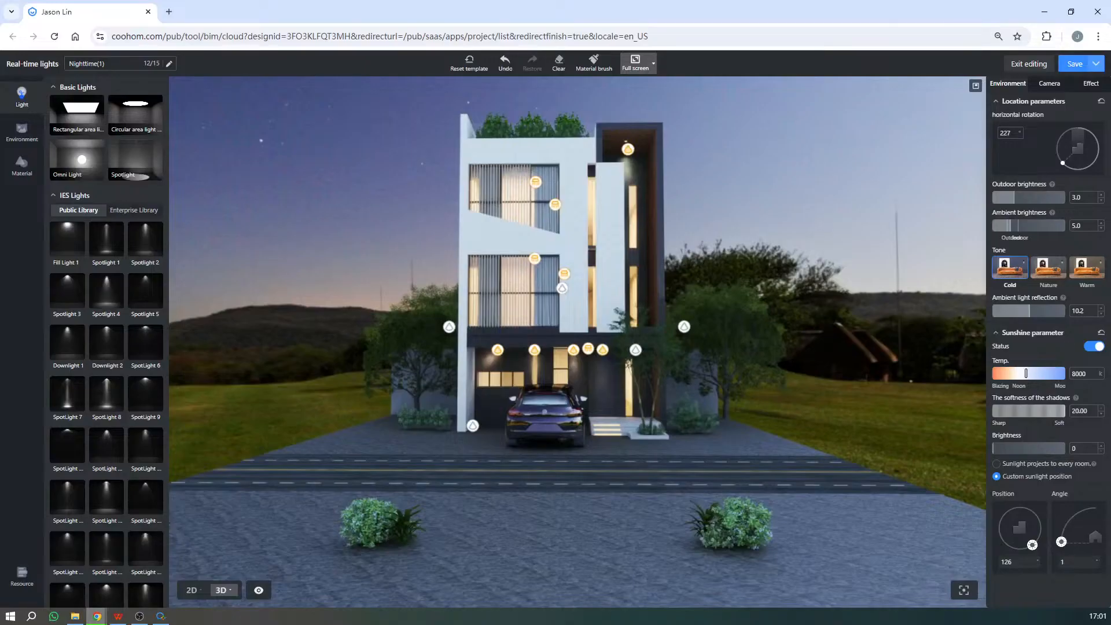
pyautogui.hotkey('alt', 'shift', 'a')
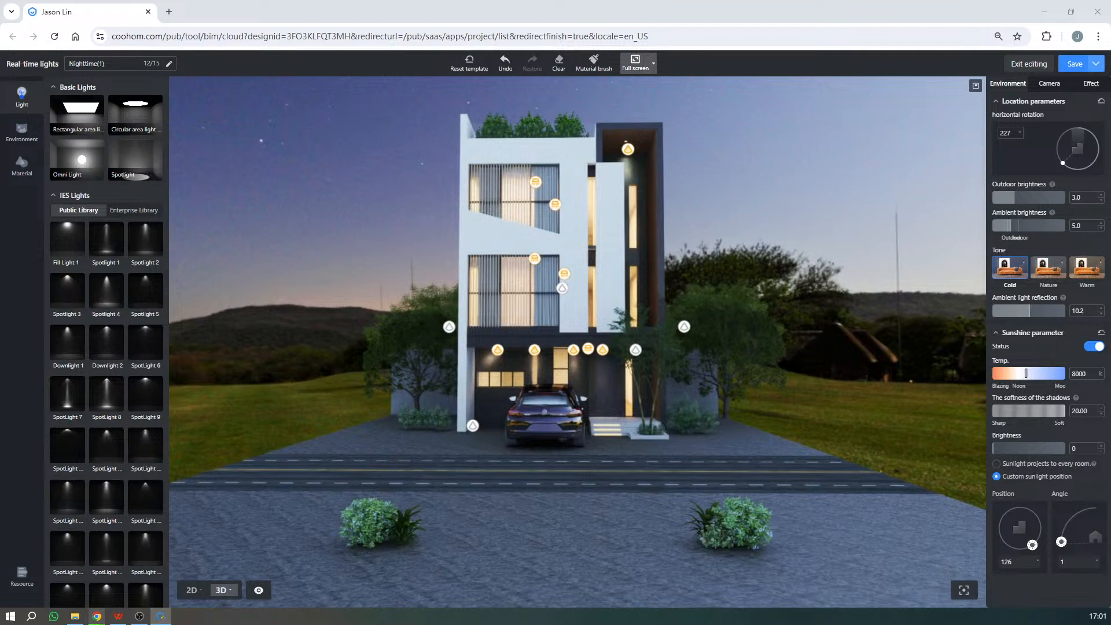
pyautogui.click(492, 402)
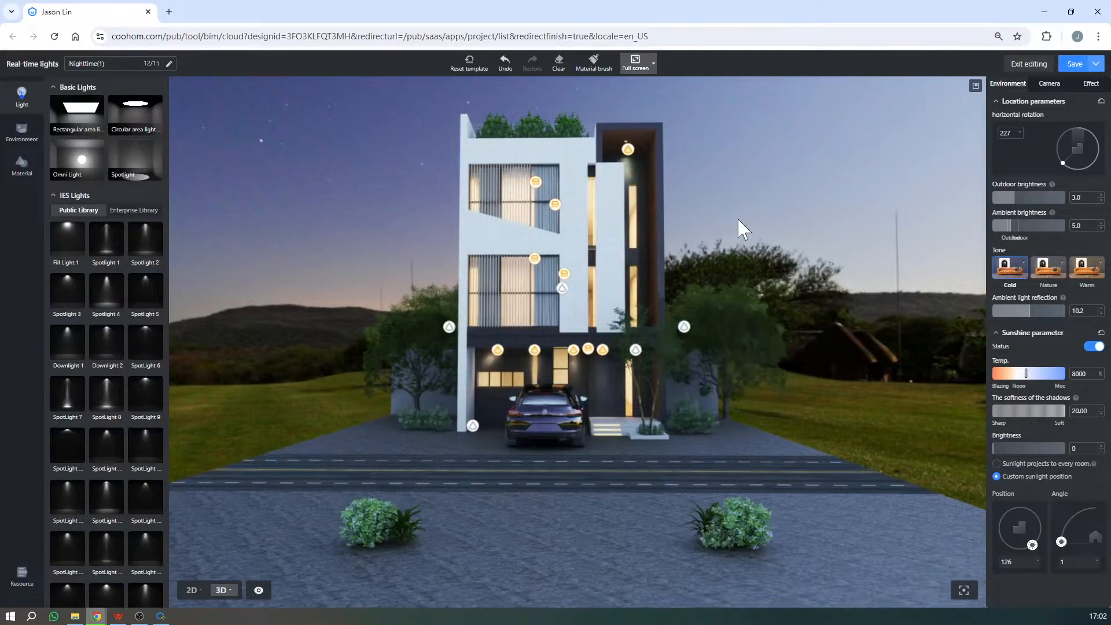
# - Select the three spotlights hanging in front of the house together and switch them on
pyautogui.moveTo(739, 220); pyautogui.dragTo(581, 303)
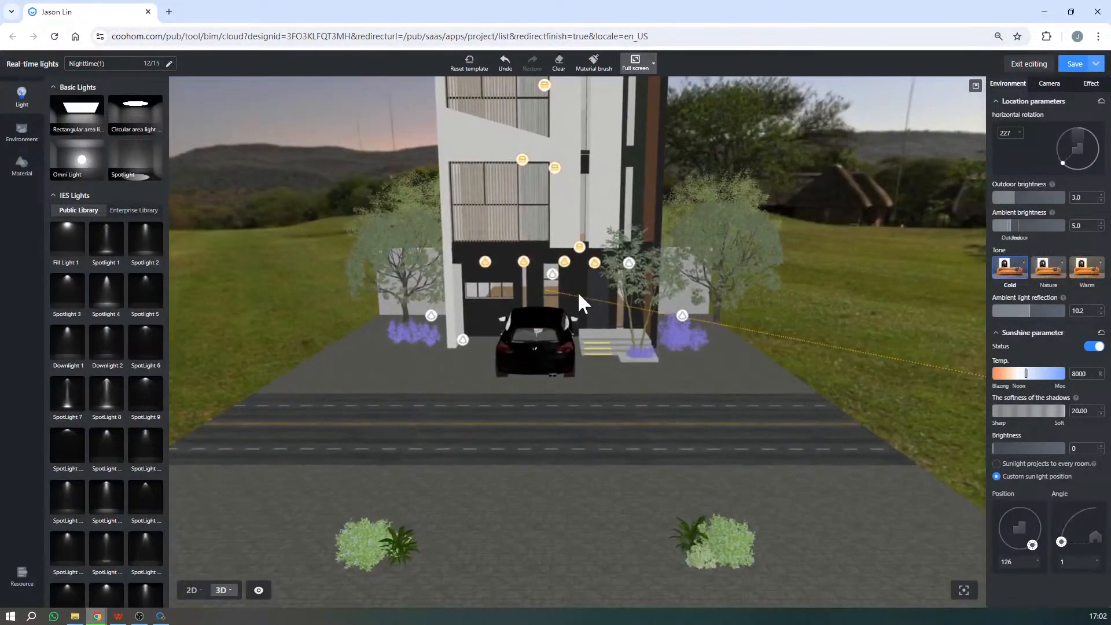
pyautogui.click(554, 276)
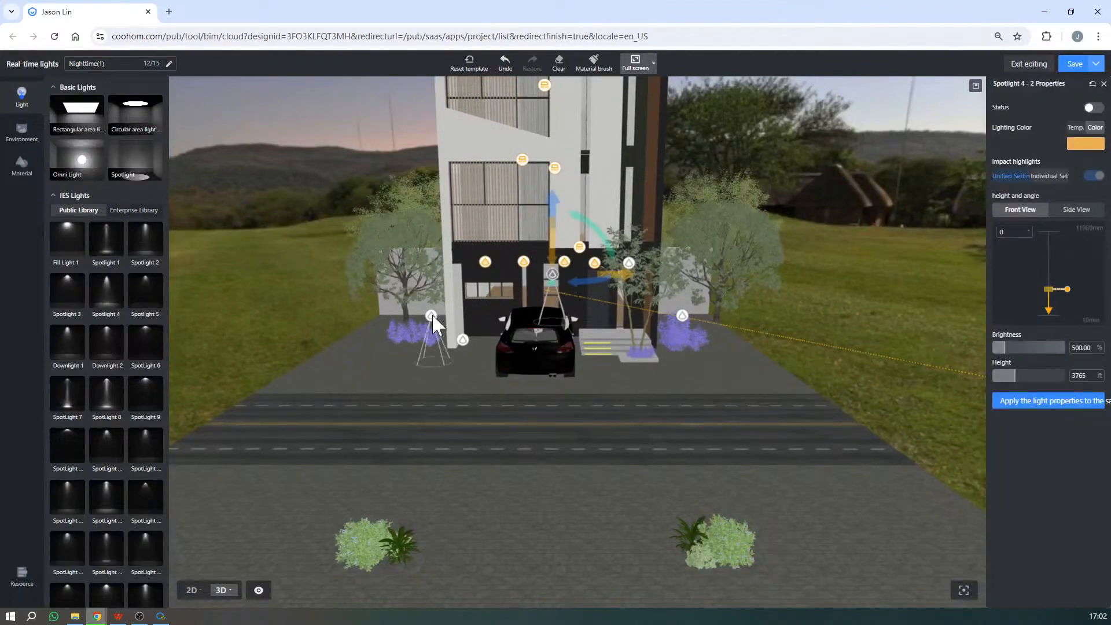
pyautogui.keyDown('shift'); pyautogui.click(432, 316); pyautogui.keyUp('shift')
pyautogui.keyDown('shift'); pyautogui.click(682, 316); pyautogui.keyUp('shift')
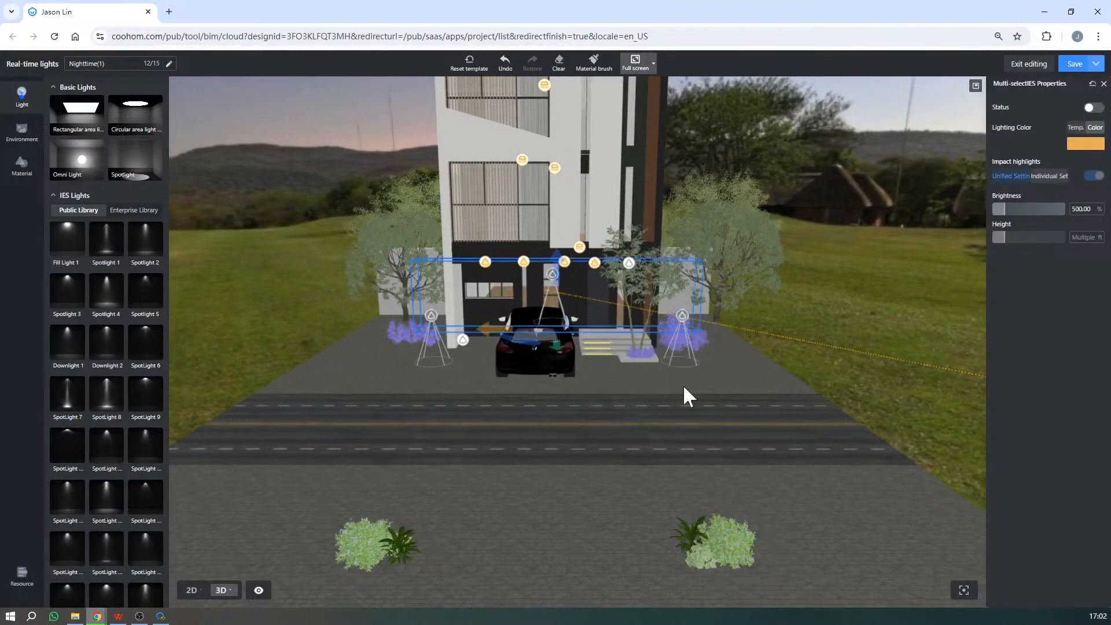
pyautogui.press('q')
pyautogui.keyDown('shift'); pyautogui.moveTo(815, 362); pyautogui.dragTo(784, 388); pyautogui.keyUp('shift')
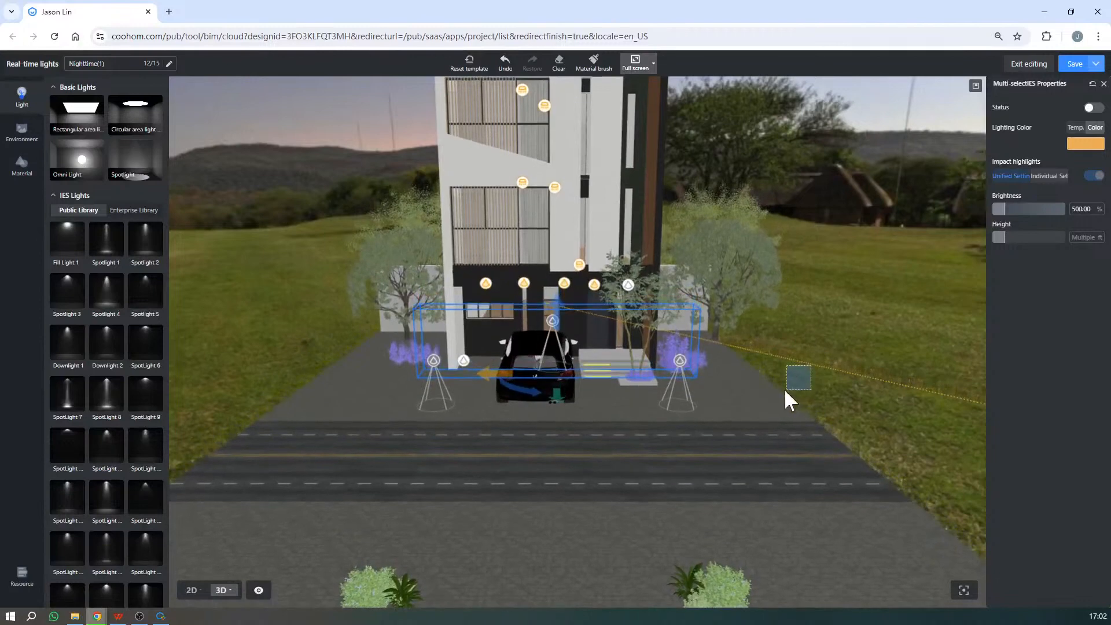
pyautogui.press('d')
pyautogui.moveTo(595, 486); pyautogui.dragTo(661, 465)
pyautogui.click(1094, 108)
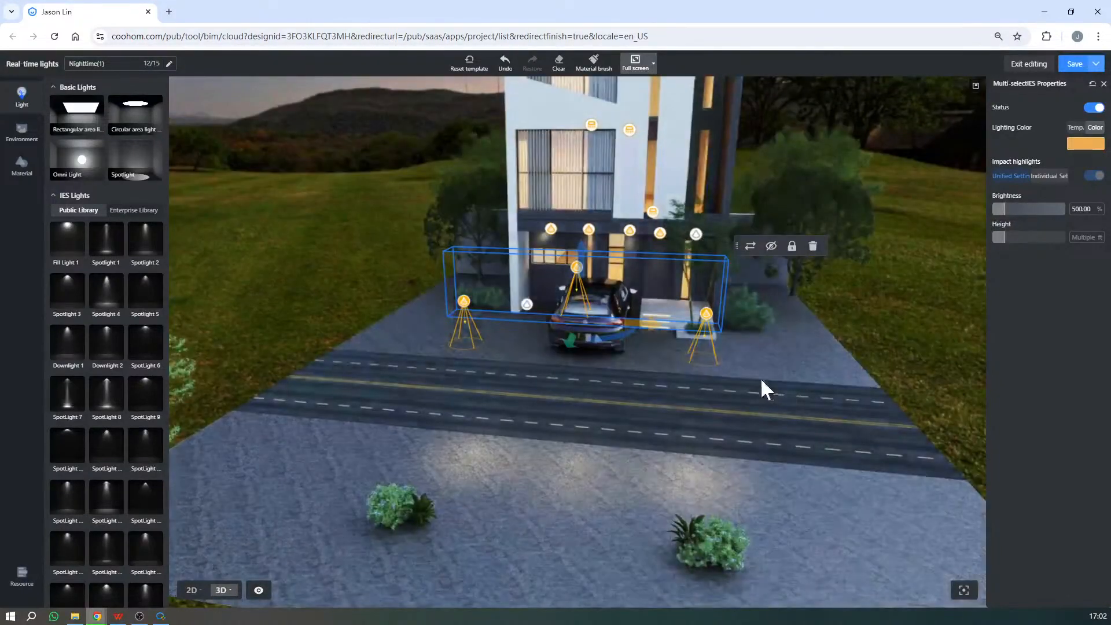
# - Deselect the three front spotlights and switch on the upward spotlight at the foot of the white side wall
pyautogui.scroll(5, 647, 492)
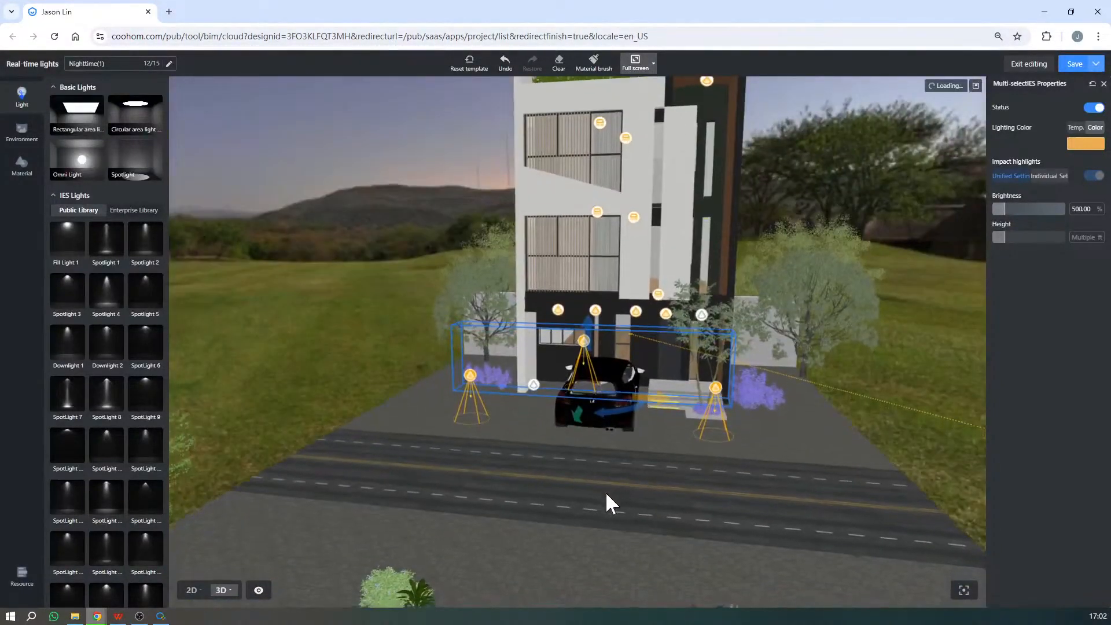
pyautogui.scroll(-5, 676, 499)
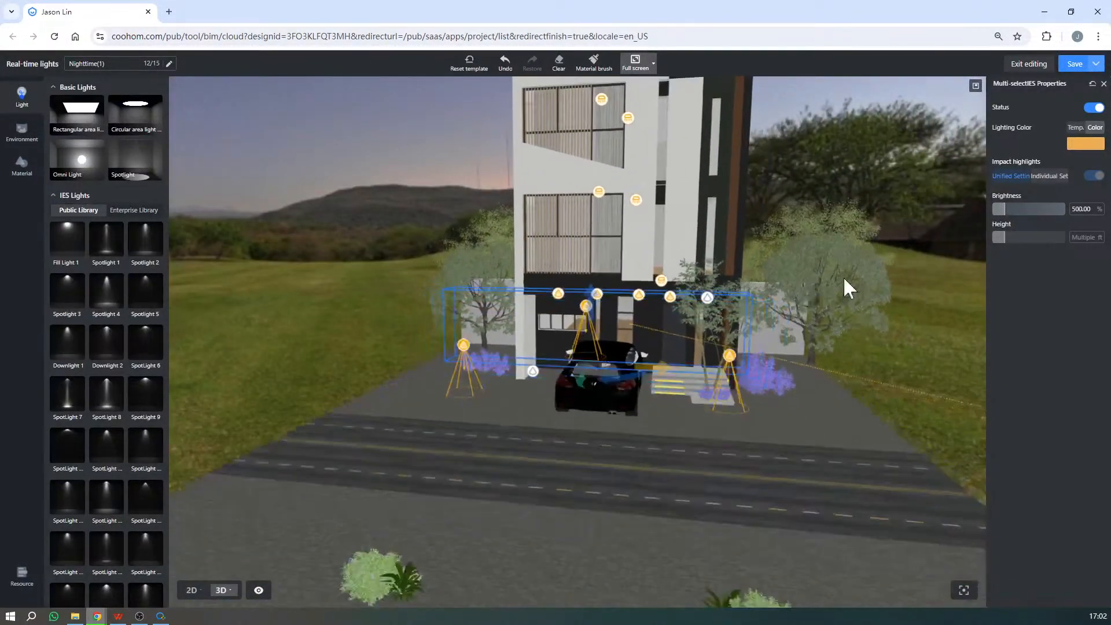
pyautogui.moveTo(905, 155); pyautogui.dragTo(532, 356)
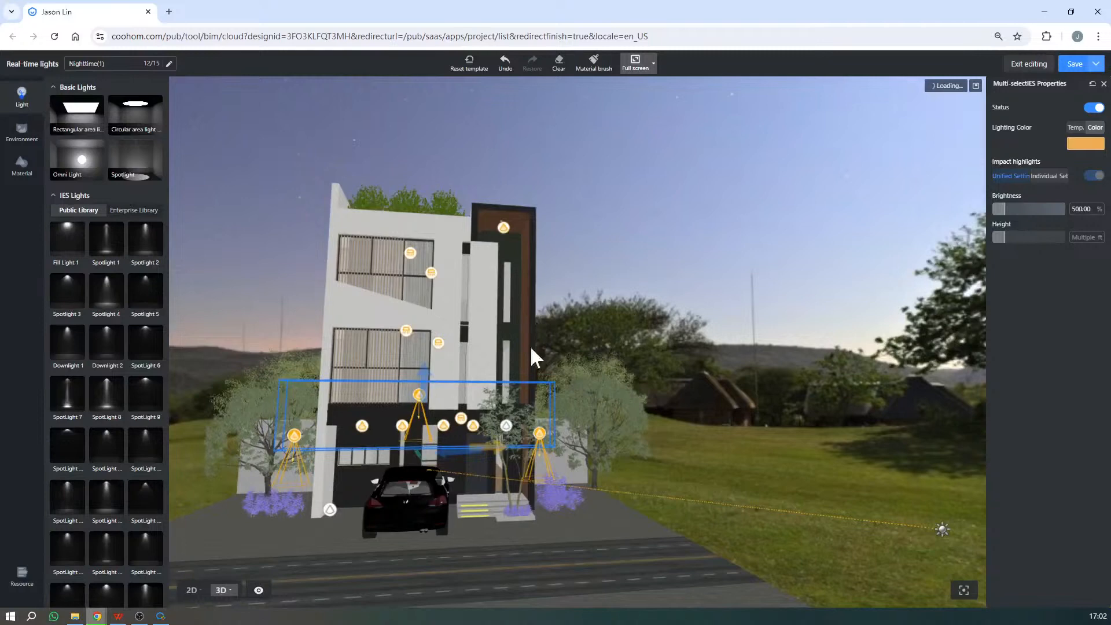
pyautogui.moveTo(531, 349); pyautogui.dragTo(579, 328, button='right')
pyautogui.click(737, 163)
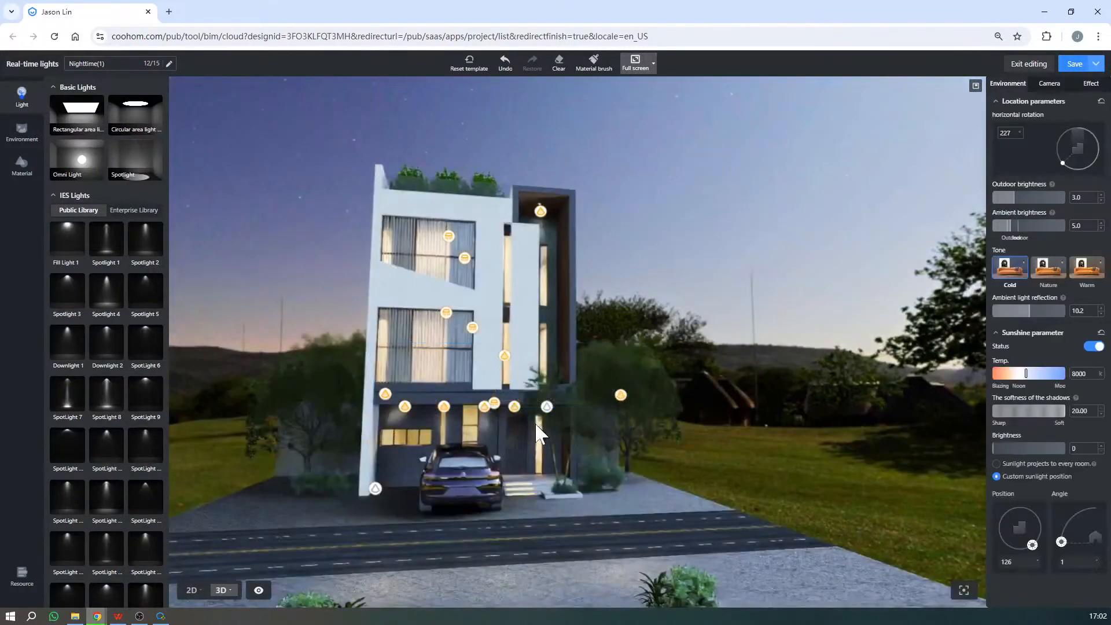
pyautogui.click(546, 407)
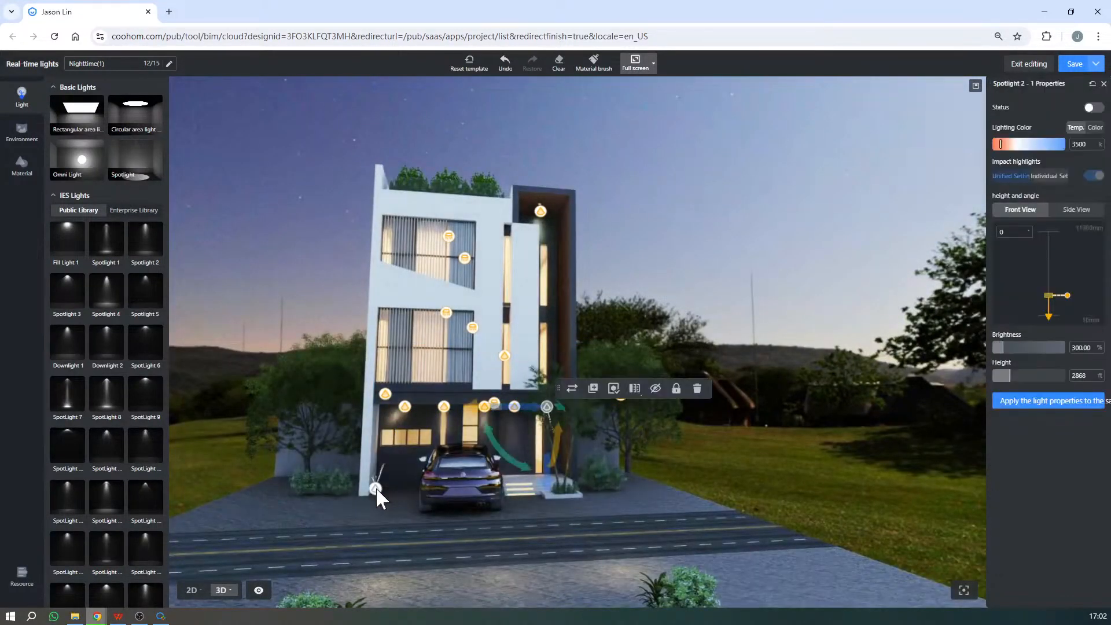
pyautogui.click(375, 488)
pyautogui.moveTo(374, 488); pyautogui.dragTo(364, 488, button='right')
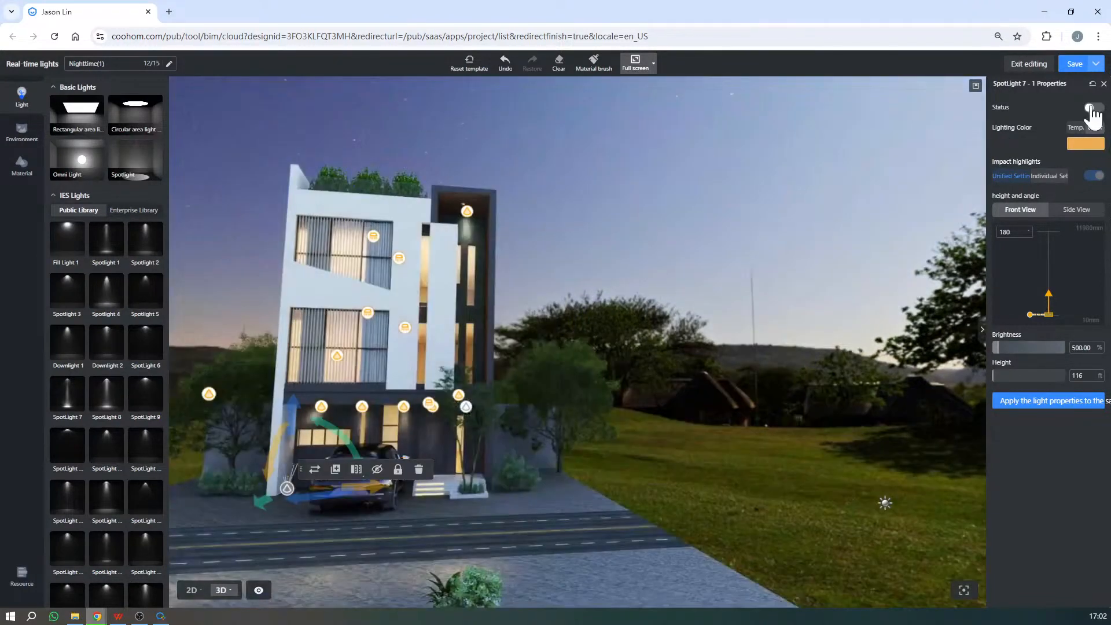
pyautogui.click(1093, 107)
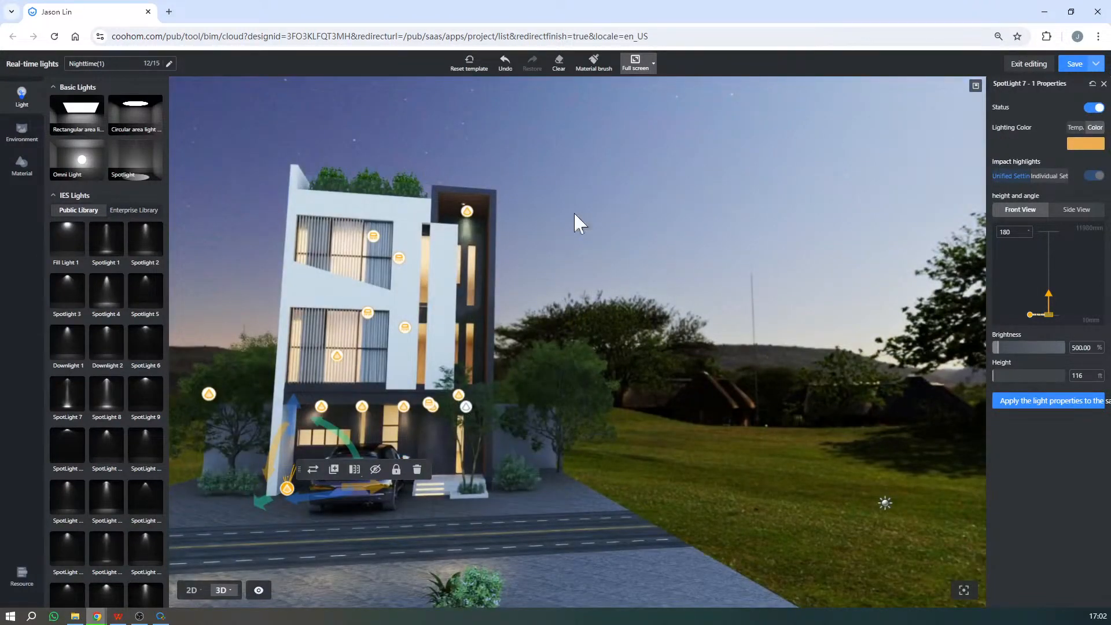
# - Switch on the spotlight behind the small tree beside the entrance steps
pyautogui.scroll(4, 654, 480)
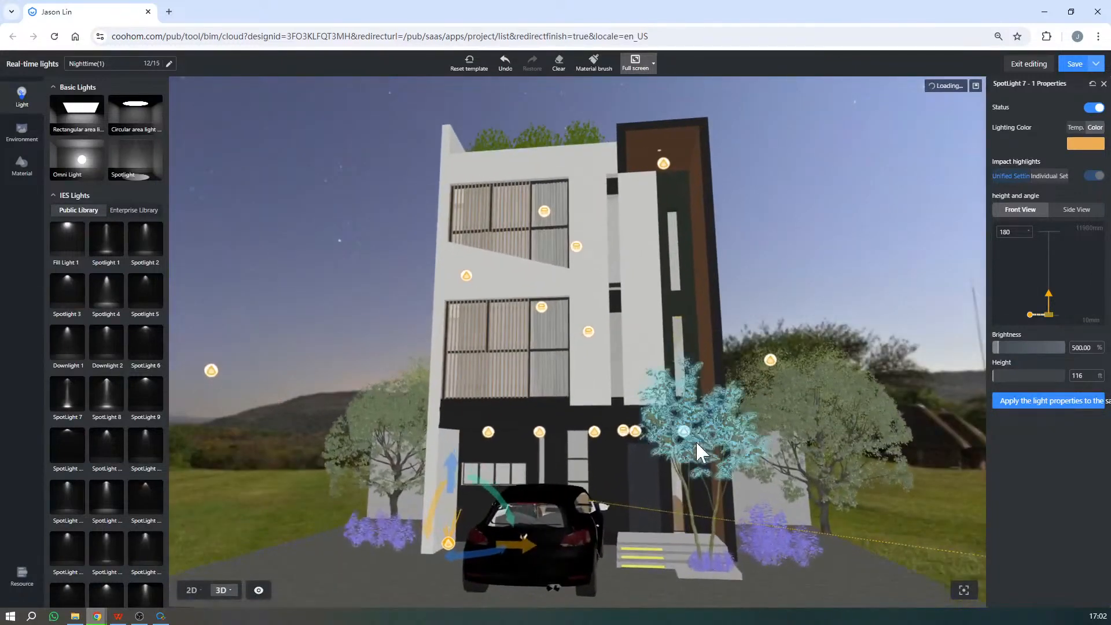
pyautogui.click(683, 431)
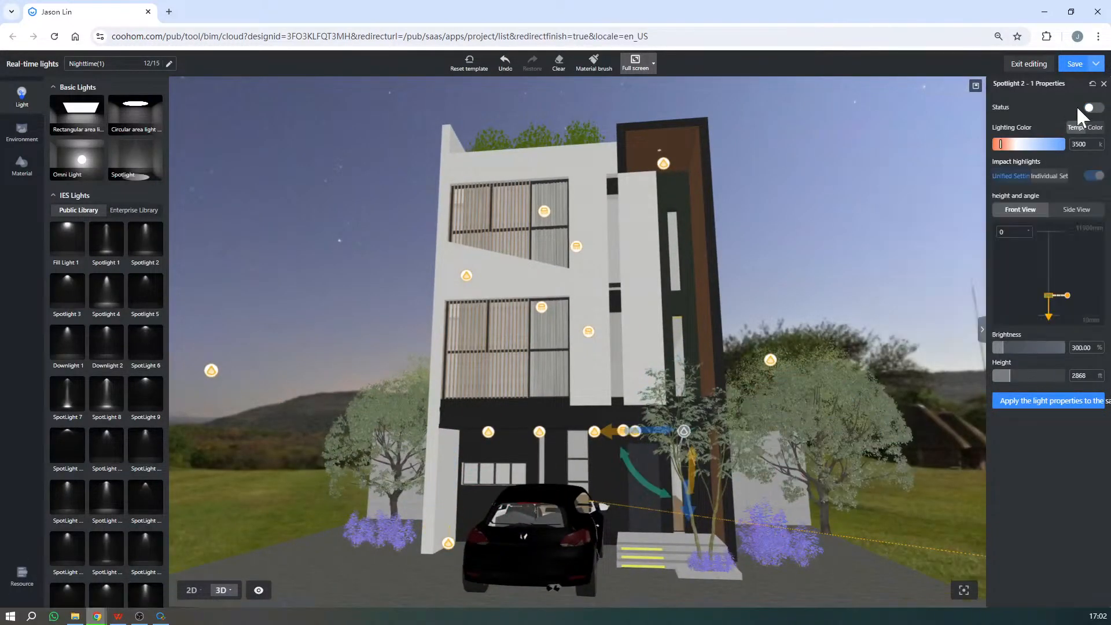
pyautogui.click(1093, 108)
pyautogui.scroll(-5, 688, 246)
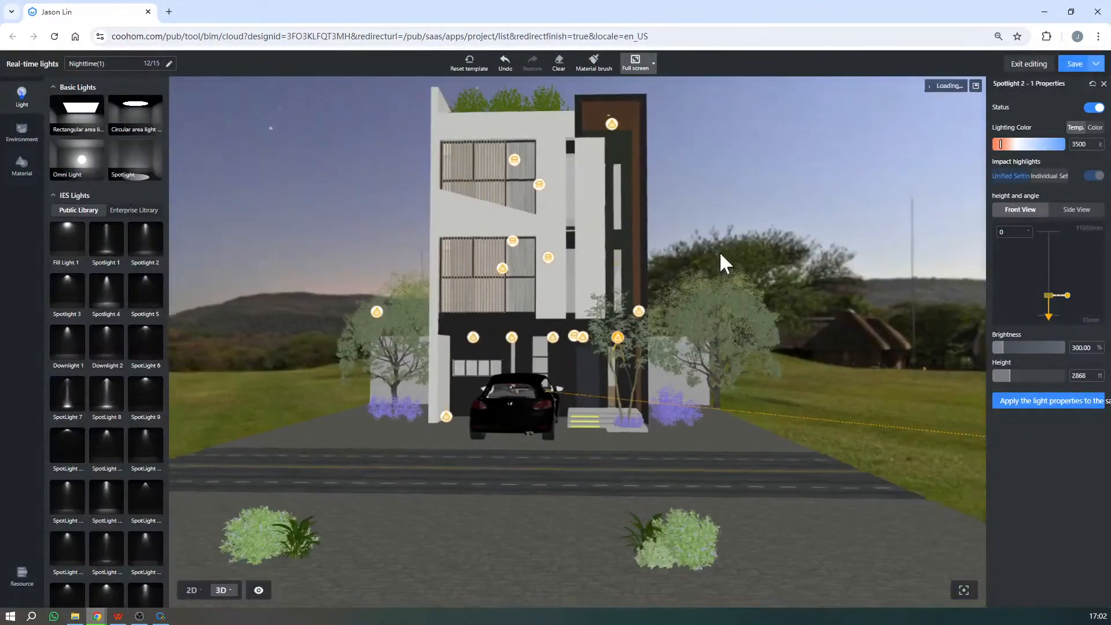
pyautogui.moveTo(720, 251); pyautogui.dragTo(725, 189)
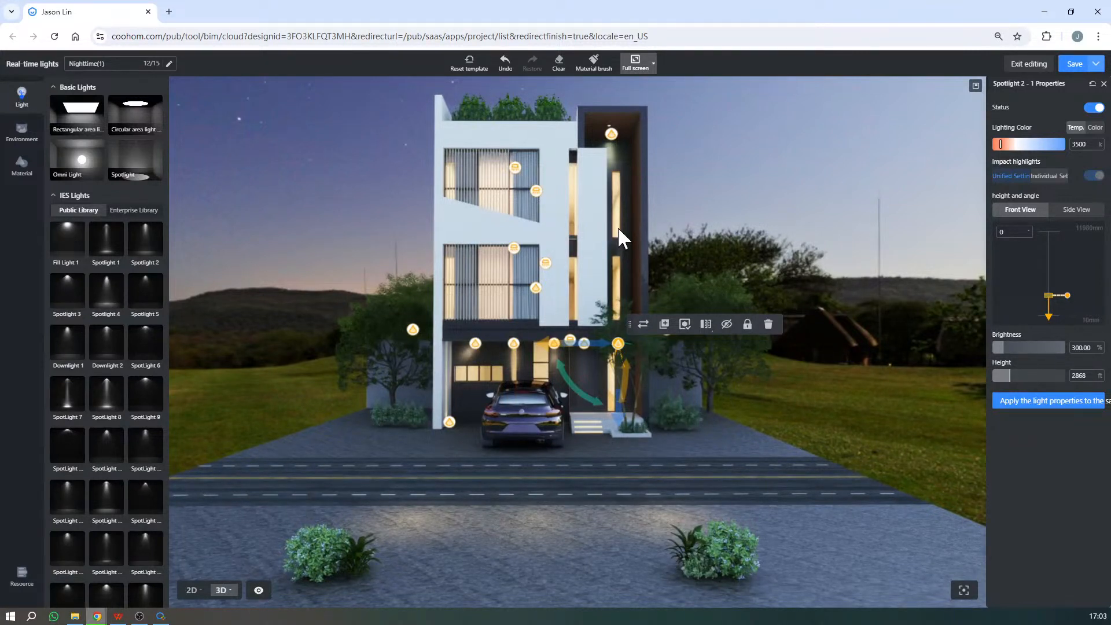
# - Switch on the spotlight at the base of the tree across the road from the house
pyautogui.scroll(-5, 620, 243)
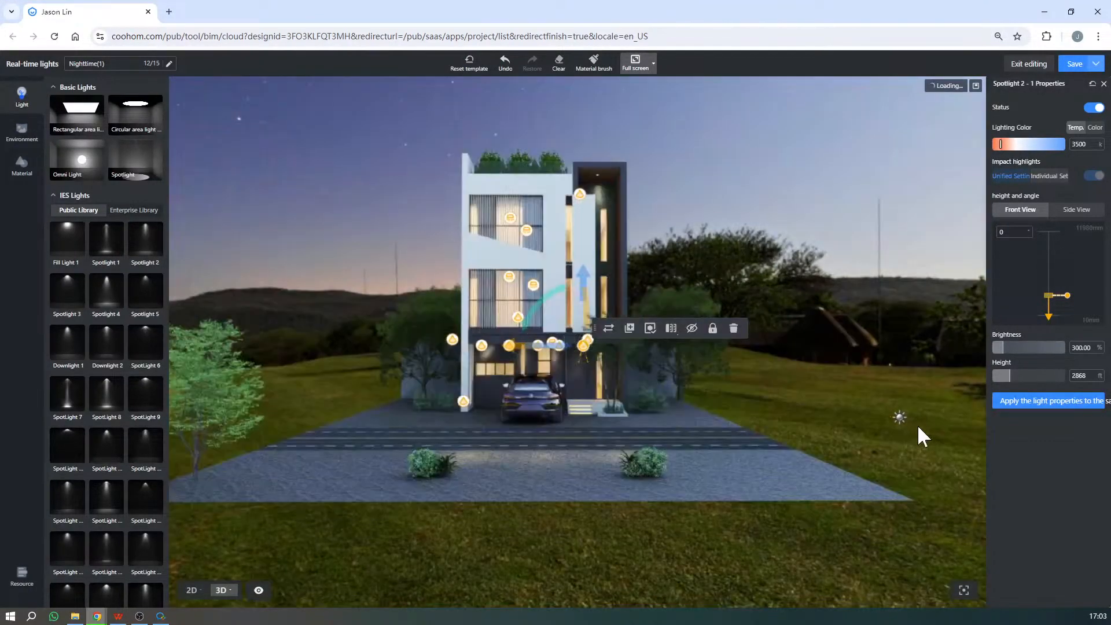
pyautogui.click(900, 418)
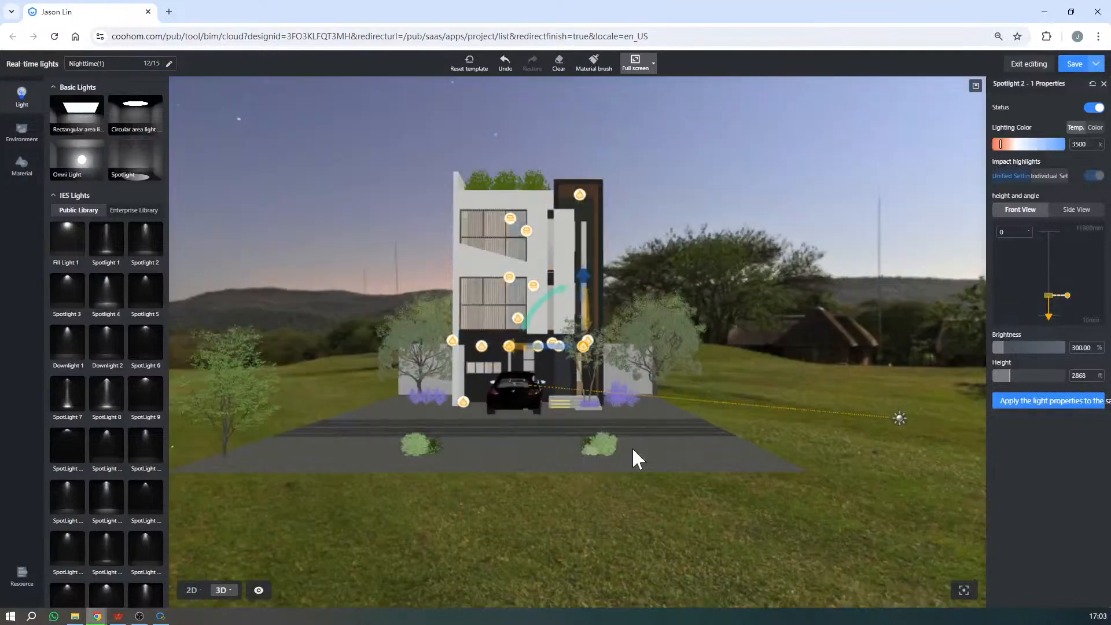
pyautogui.click(241, 447)
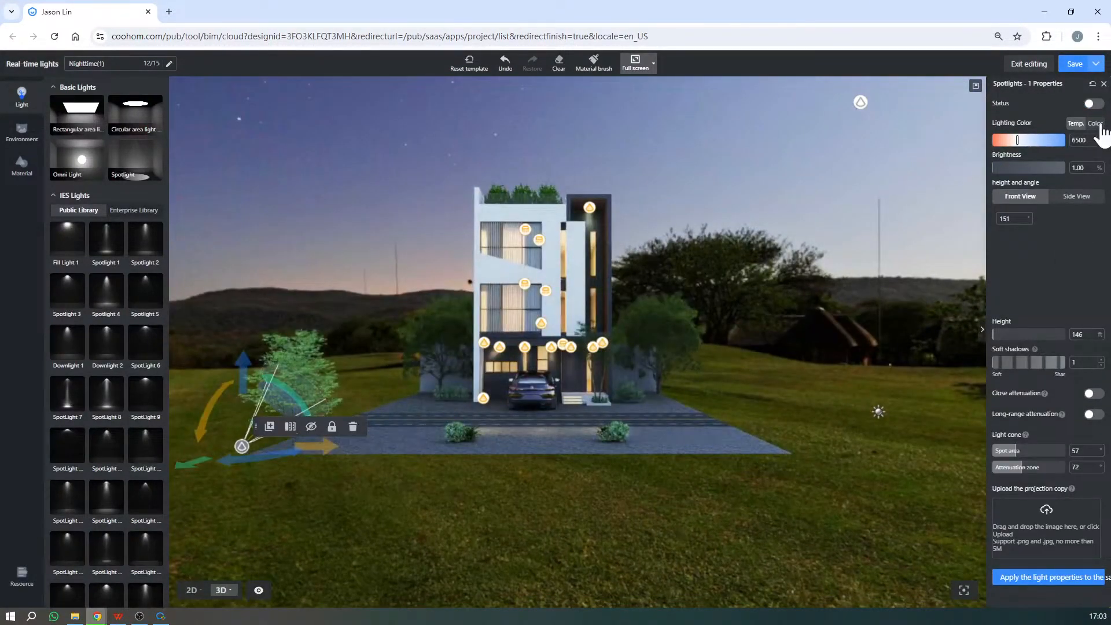
pyautogui.click(1094, 105)
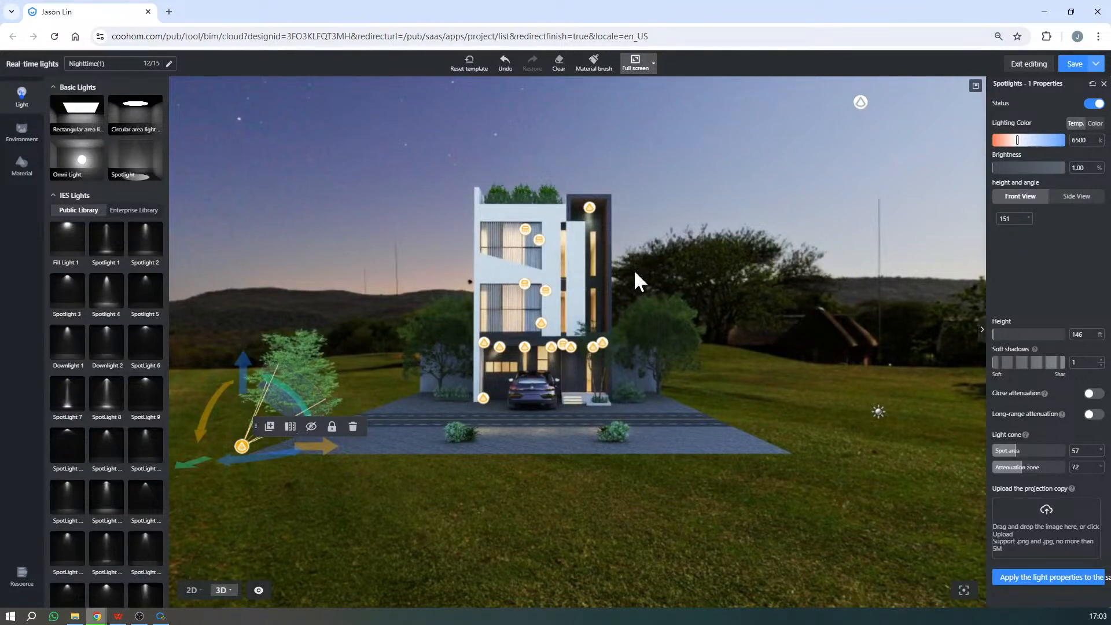
# - Examine how the roadside tree's spotlight casts light and shadow on the white front facade
pyautogui.scroll(3, 512, 282)
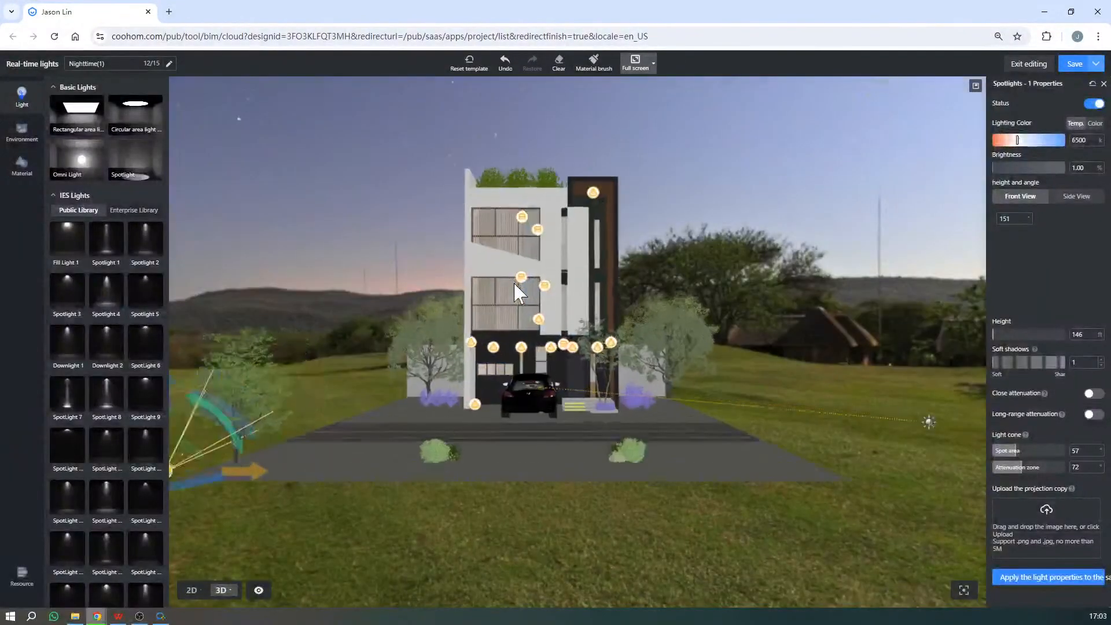
pyautogui.scroll(-1, 572, 259)
pyautogui.scroll(2, 579, 301)
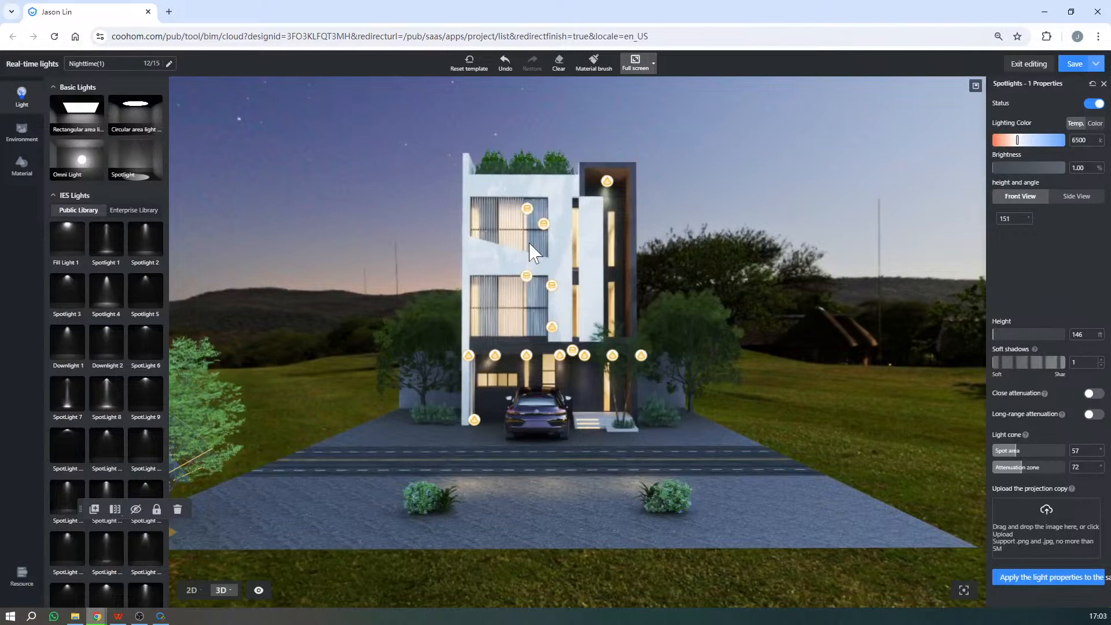
pyautogui.press('s')
pyautogui.press('a')
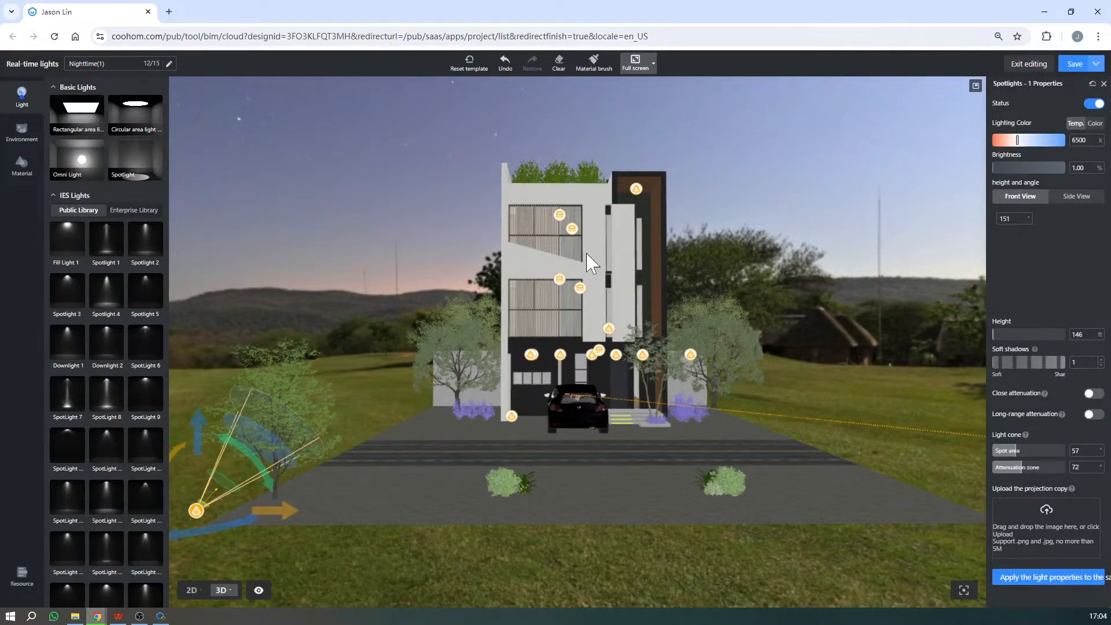
pyautogui.scroll(3, 588, 263)
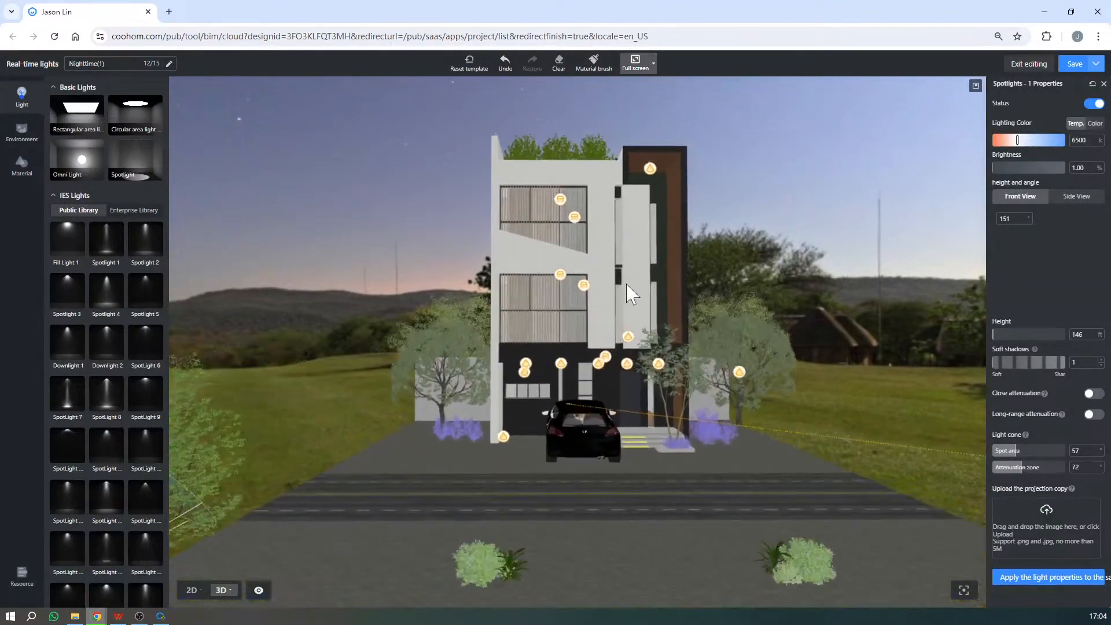
pyautogui.scroll(3, 631, 294)
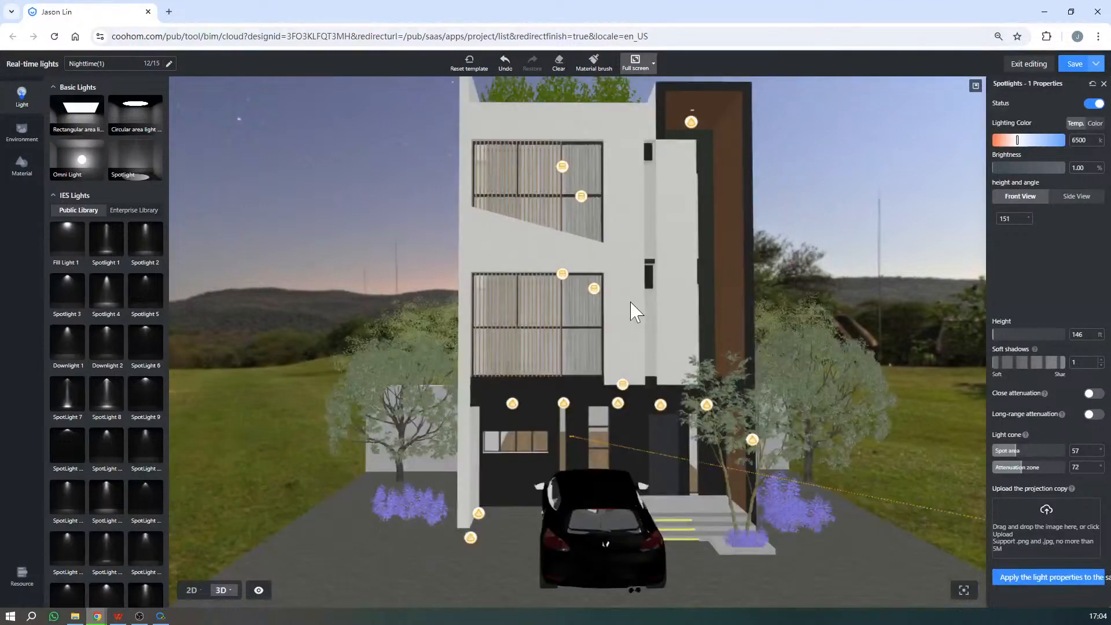
pyautogui.scroll(3, 626, 310)
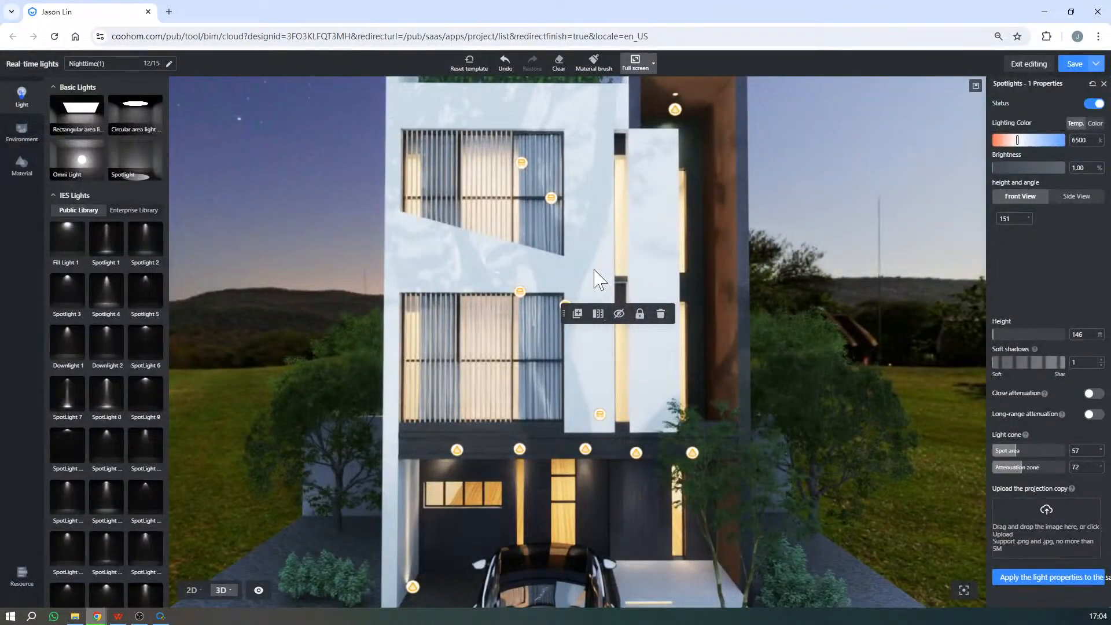
# - Try a soft shadows value of 0 on the roadside tree's spotlight and restore it to 1
pyautogui.scroll(4, 638, 220)
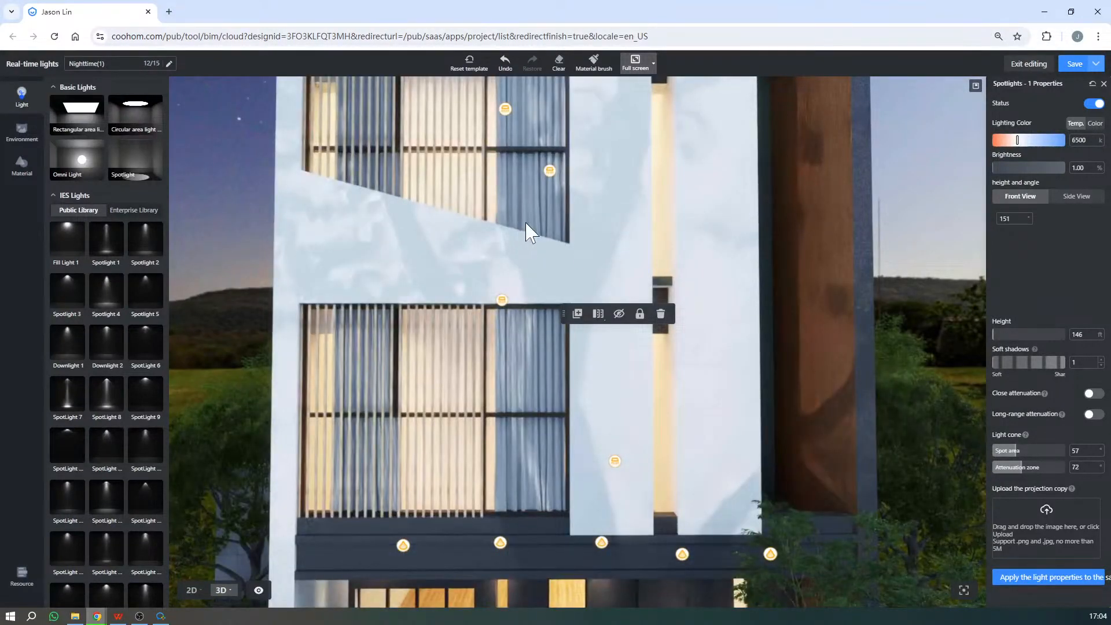
pyautogui.scroll(-5, 526, 224)
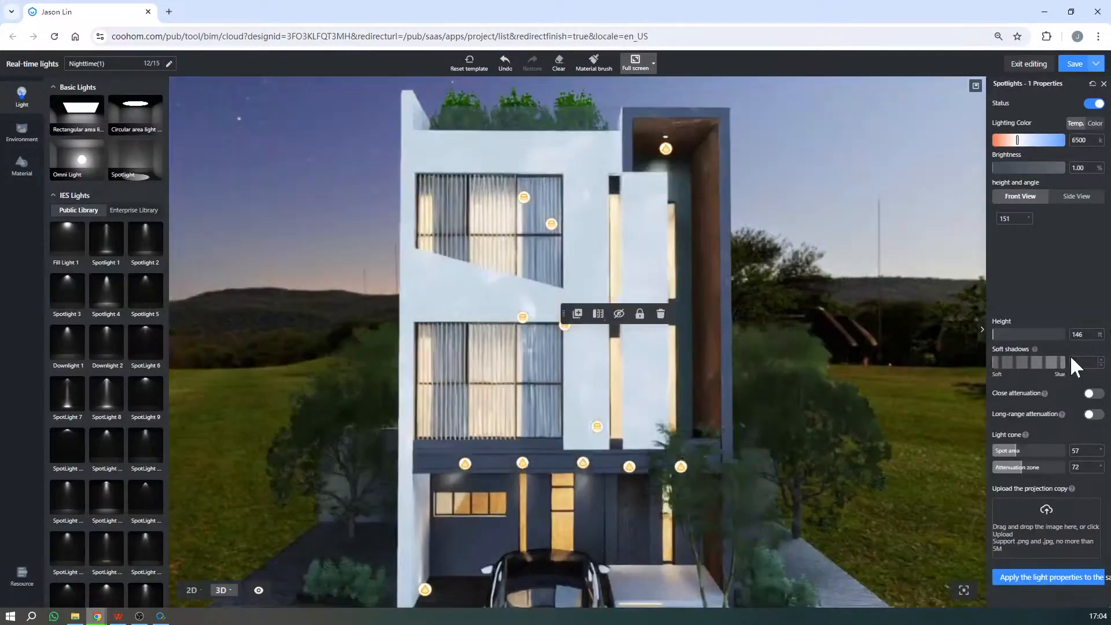
pyautogui.scroll(-8, 689, 355)
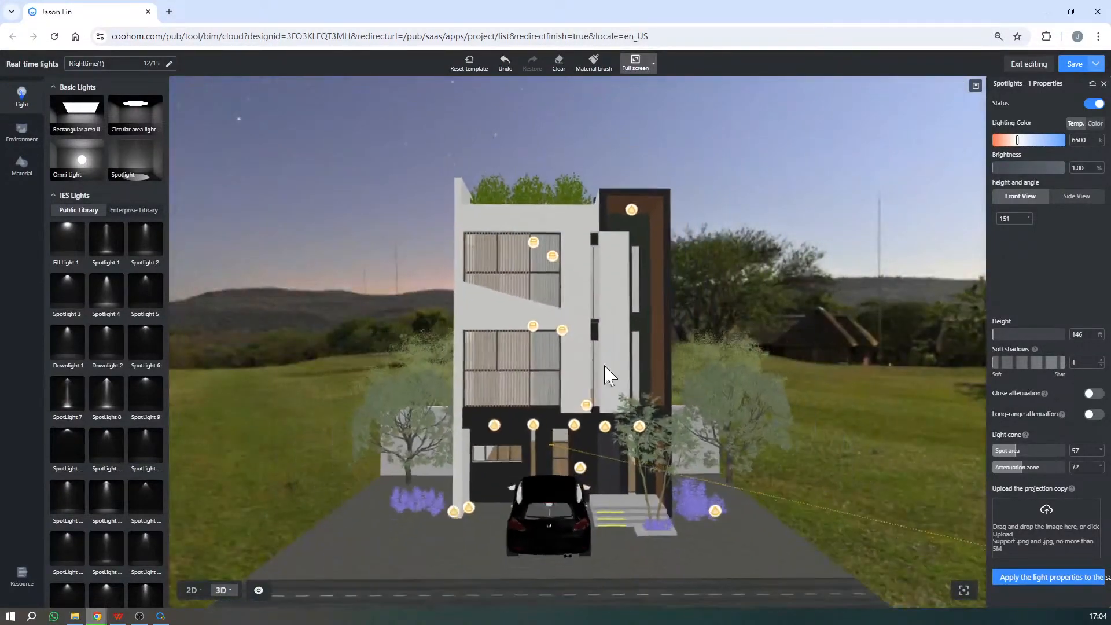
pyautogui.click(287, 567)
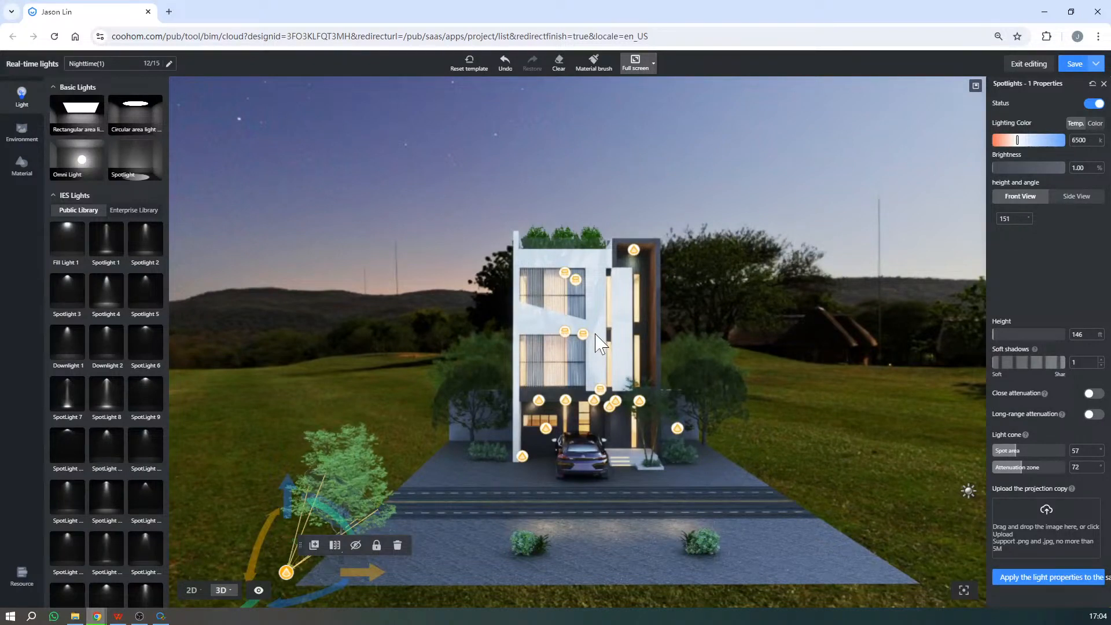
pyautogui.moveTo(1045, 394)
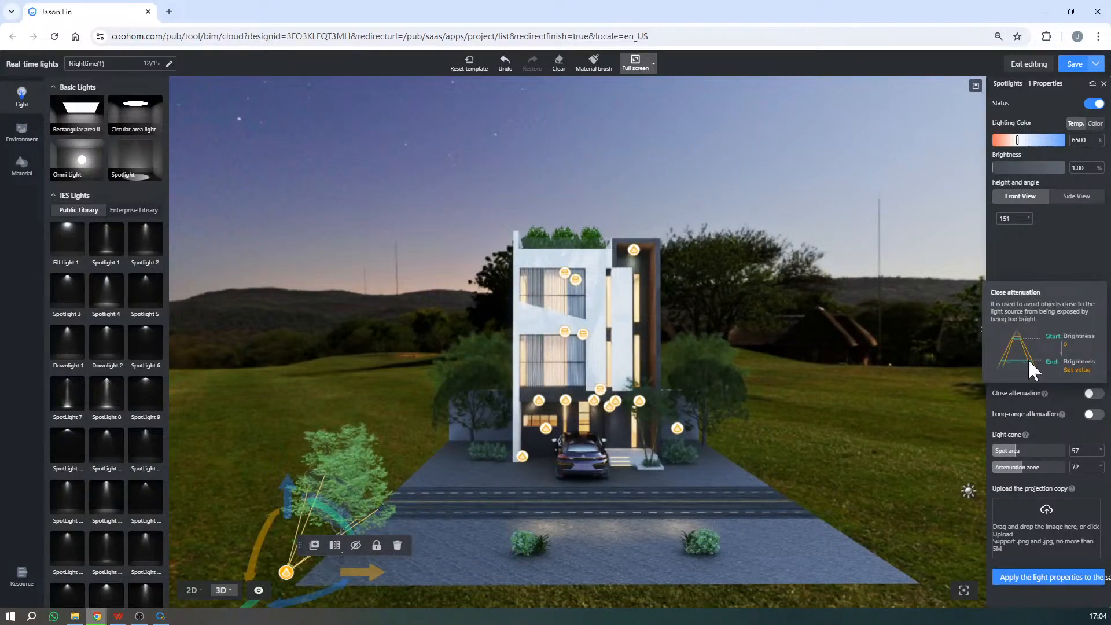
pyautogui.moveTo(1024, 367); pyautogui.dragTo(1034, 369)
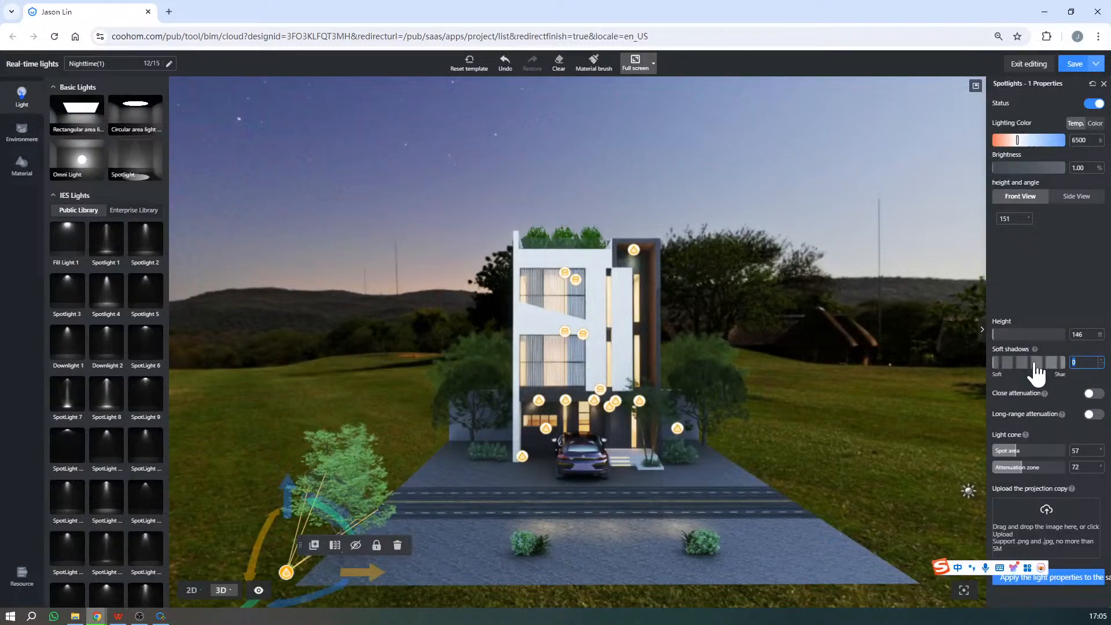
pyautogui.write('1')
pyautogui.press('Return')
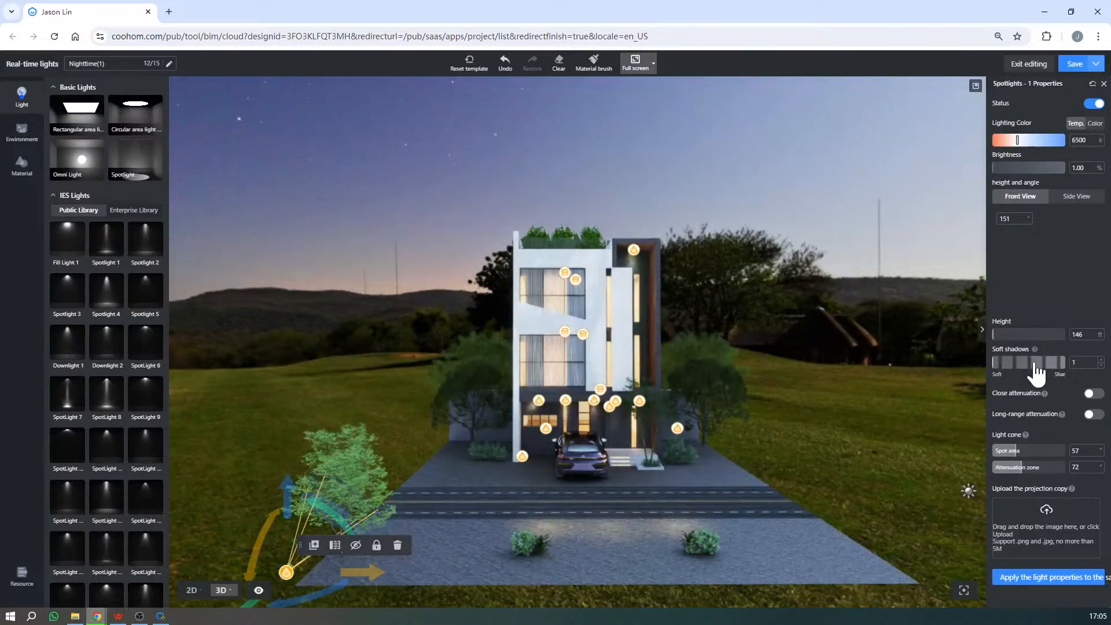
# - Inspect the lit house from the front and open the public material library
pyautogui.scroll(5, 894, 522)
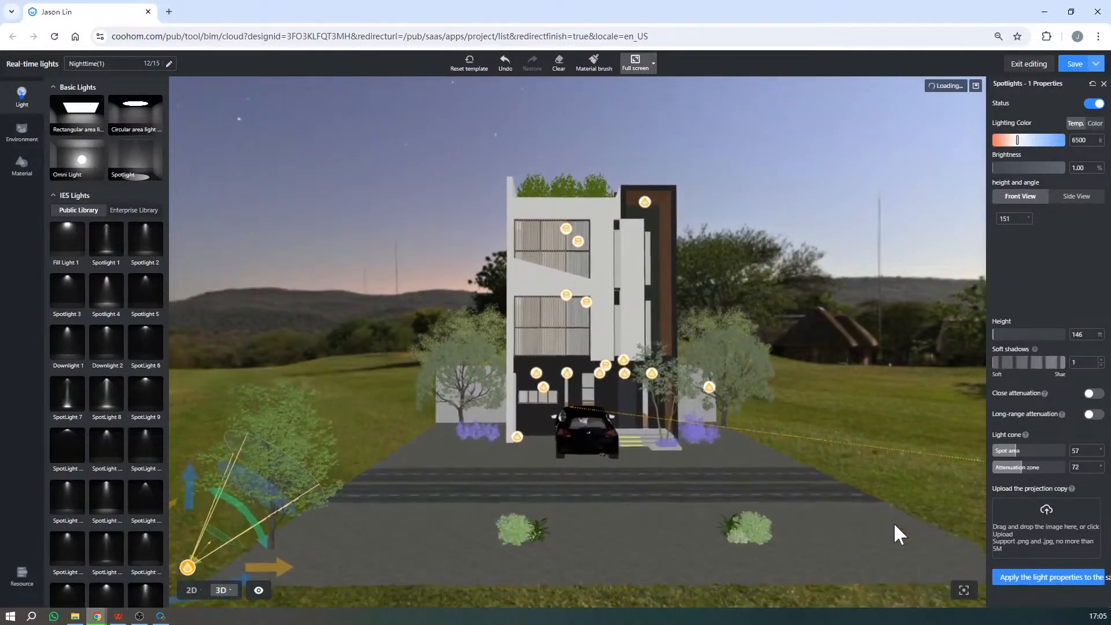
pyautogui.moveTo(886, 515); pyautogui.dragTo(856, 502)
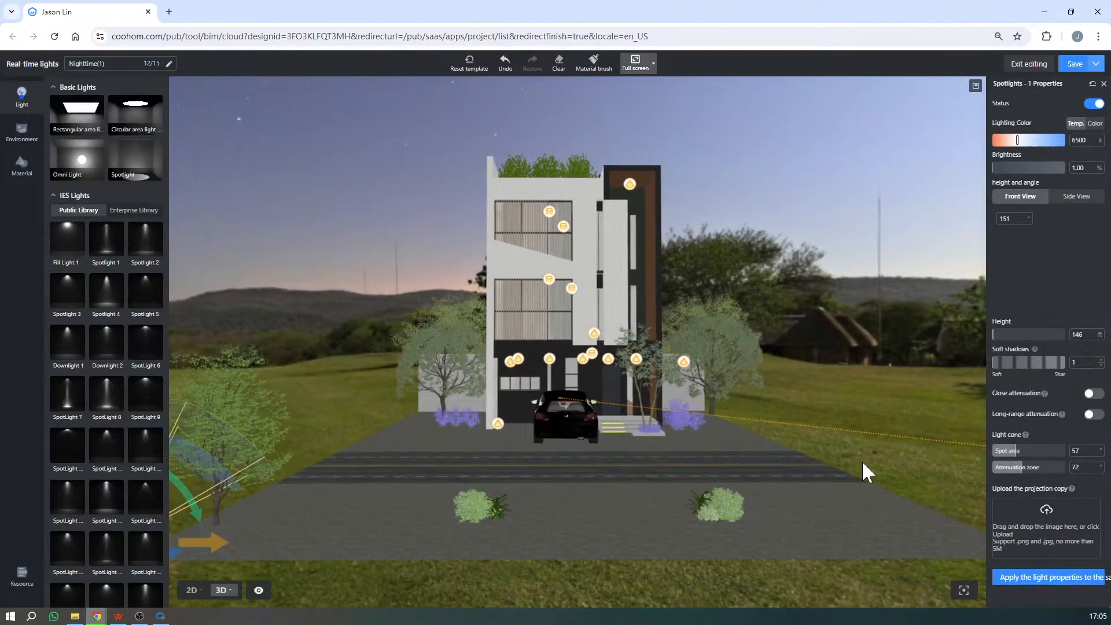
pyautogui.scroll(2, 780, 357)
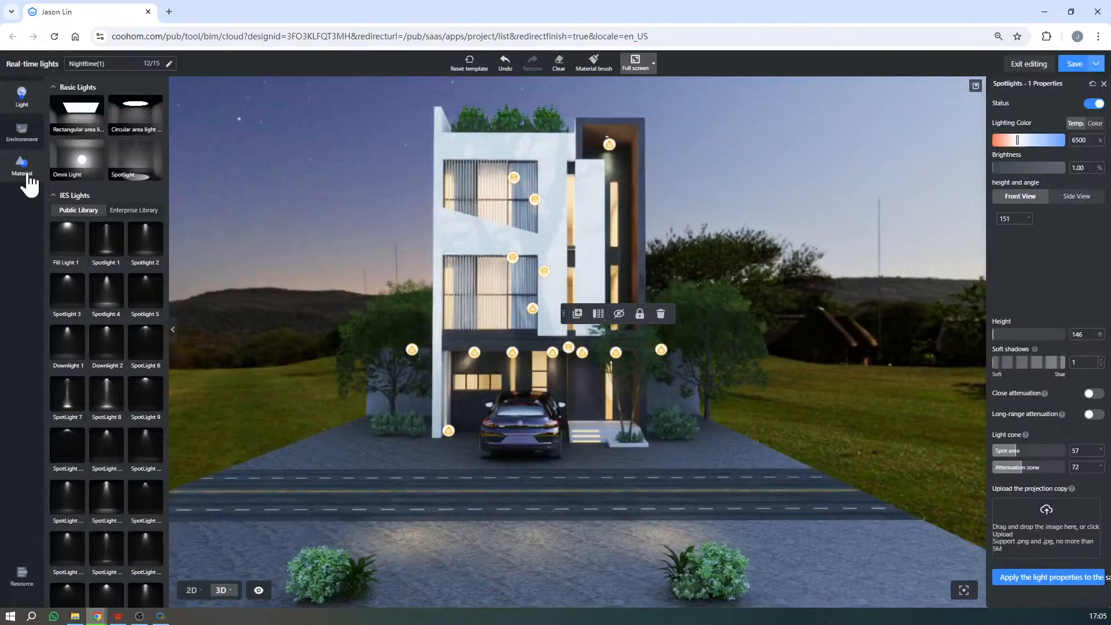
pyautogui.click(26, 176)
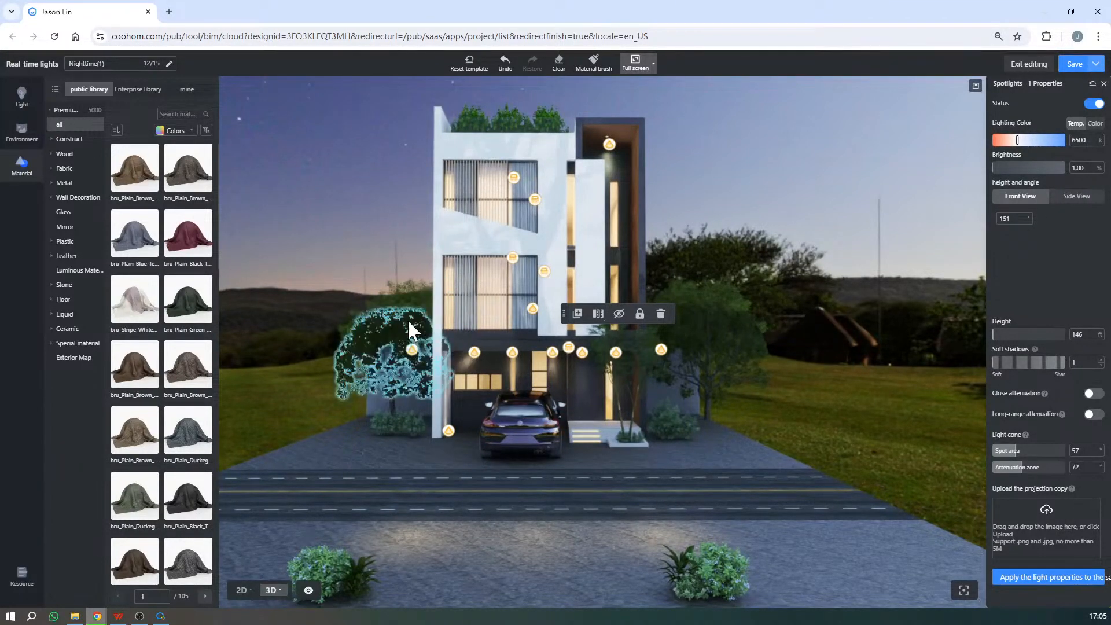
pyautogui.moveTo(152, 352)
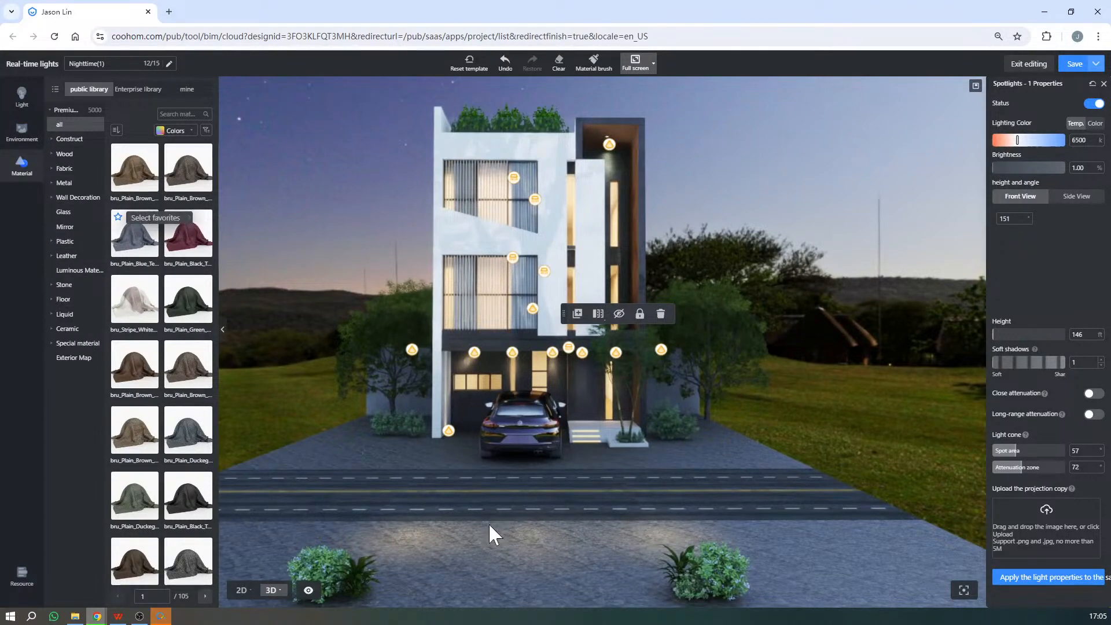
pyautogui.click(164, 615)
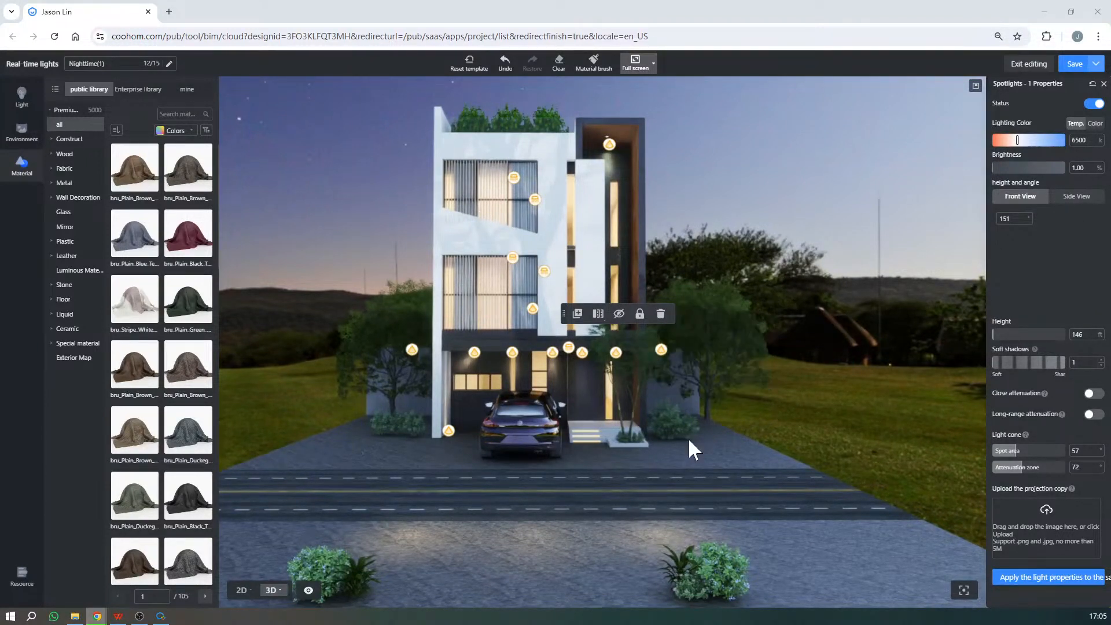
pyautogui.scroll(-2, 688, 437)
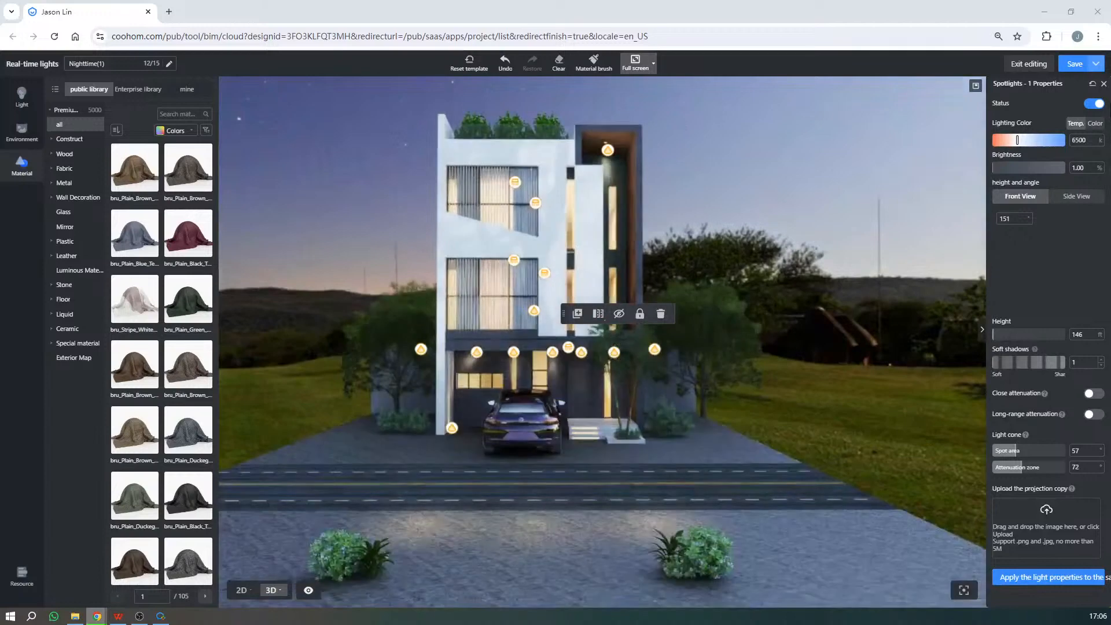
# - Save the Nighttime(1) lighting and recall the saved front camera angle with a 60-degree FOV for the render
pyautogui.click(1075, 63)
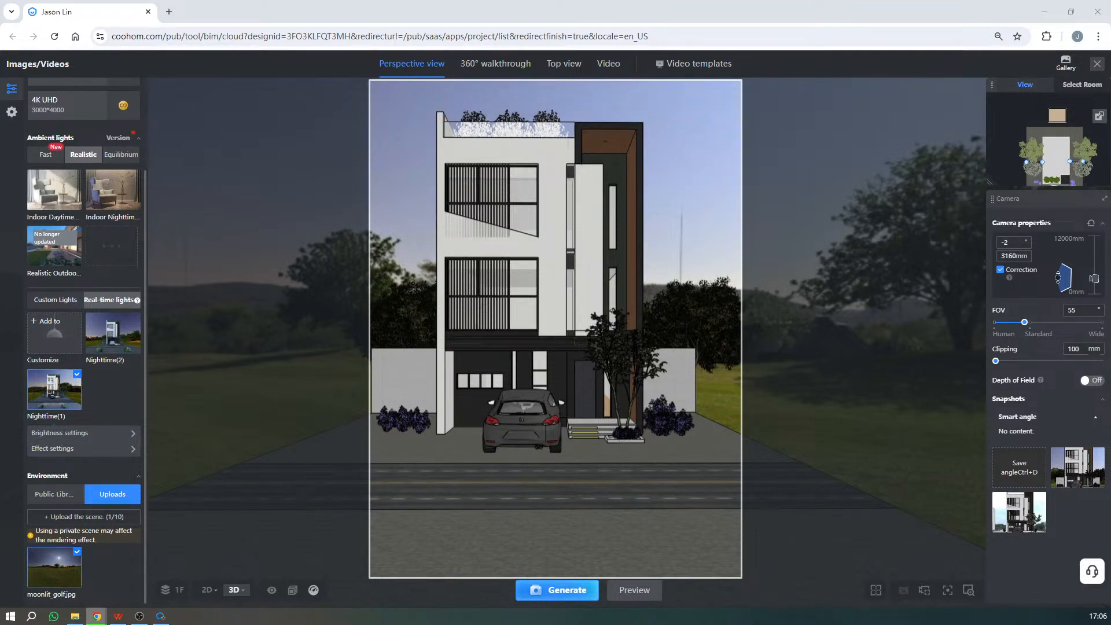
pyautogui.click(1028, 498)
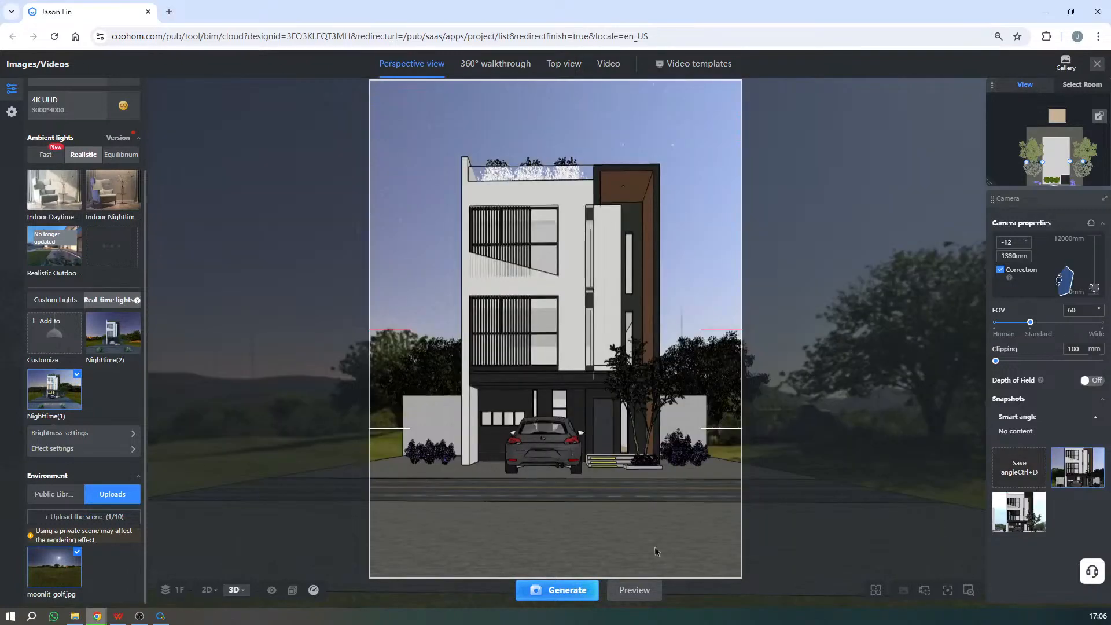
# - Set the render resolution to 2K HD and generate the Nighttime(1) perspective image
pyautogui.scroll(1, 23, 139)
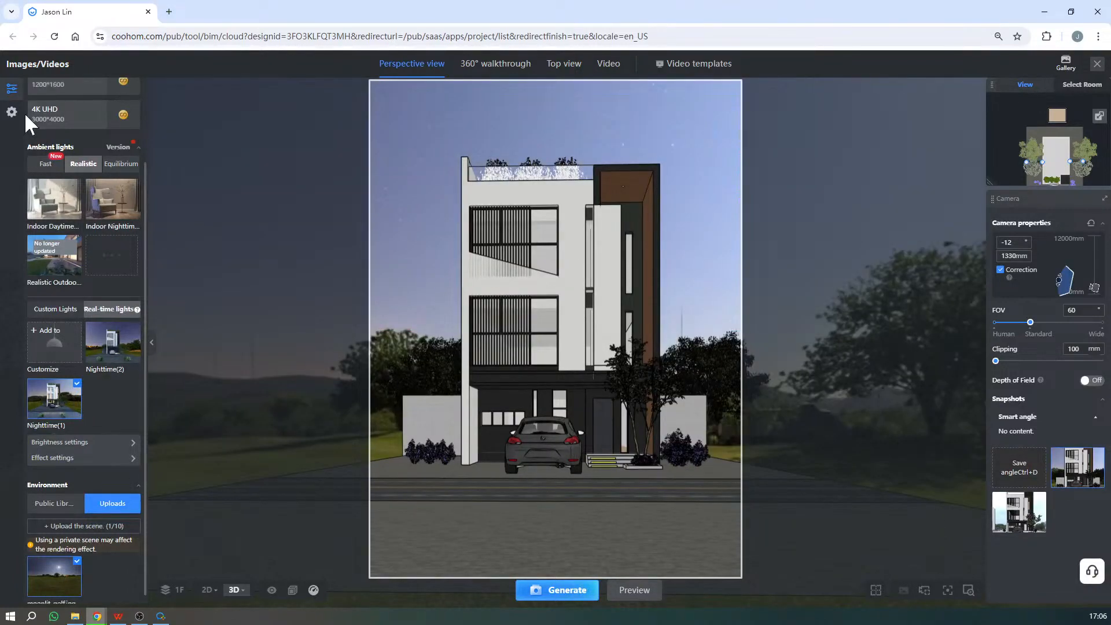
pyautogui.scroll(3, 24, 113)
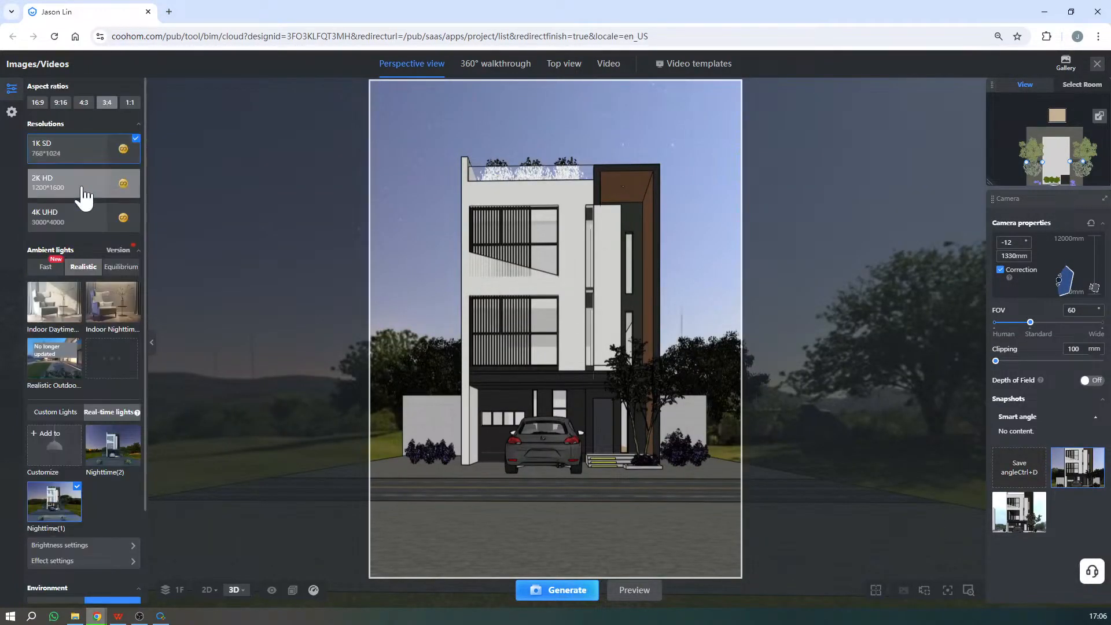
pyautogui.click(84, 186)
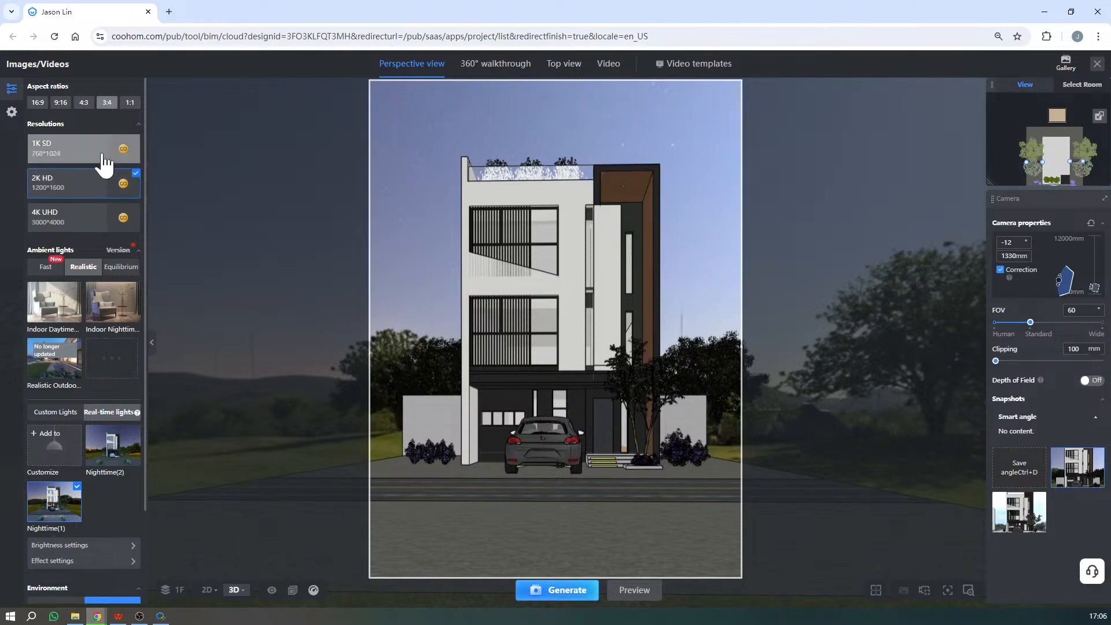
pyautogui.click(586, 590)
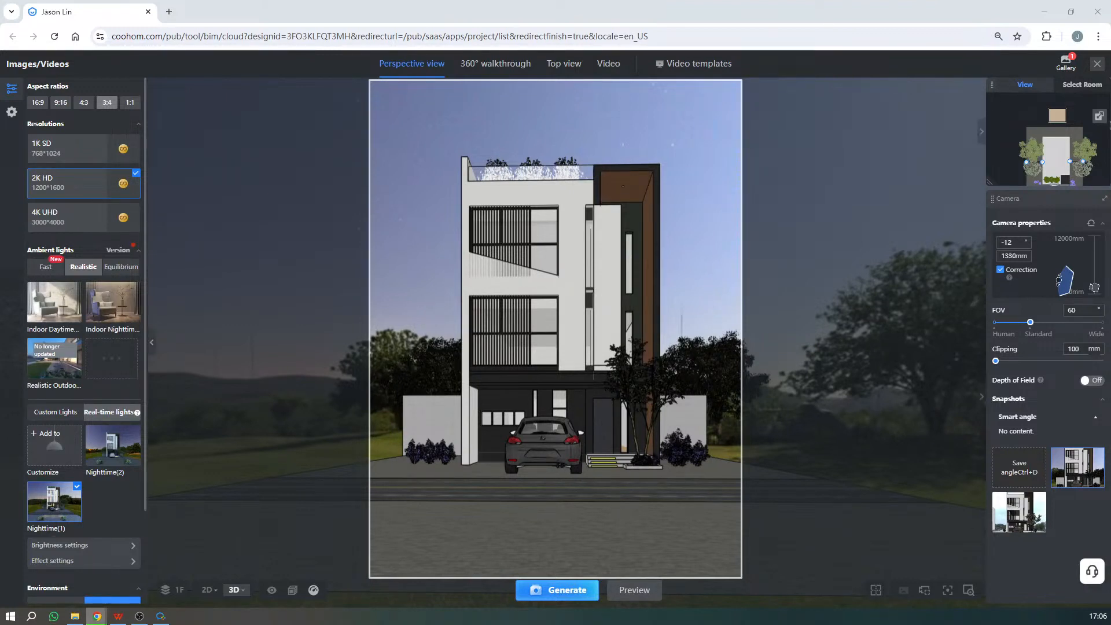
# - Check the submitted 2K HD render in the gallery and return to the render setup
pyautogui.click(1070, 67)
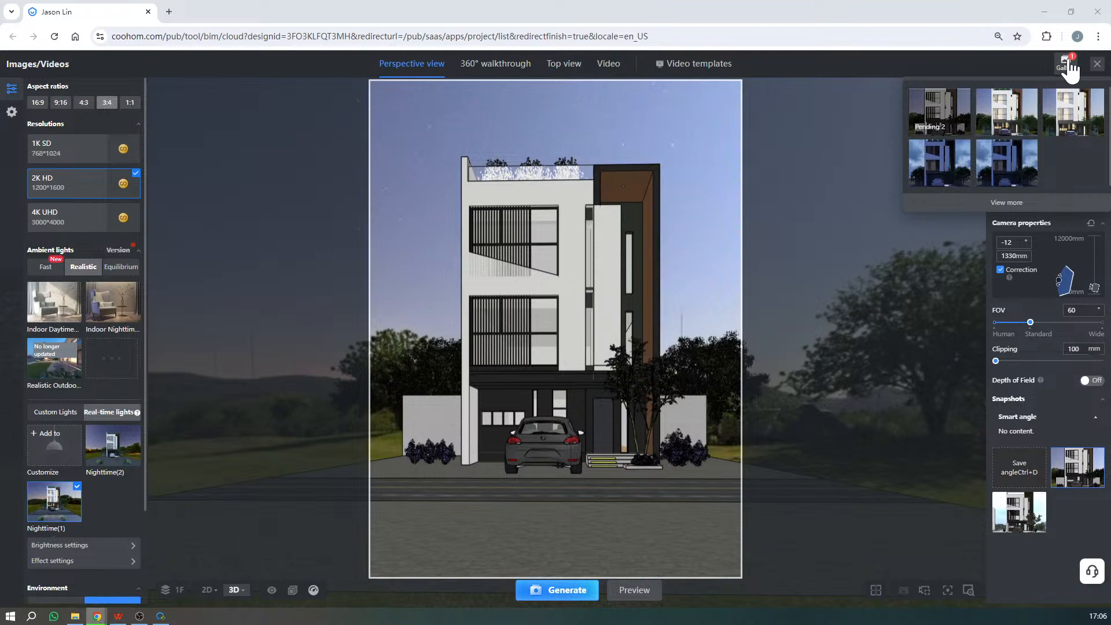
pyautogui.click(1070, 67)
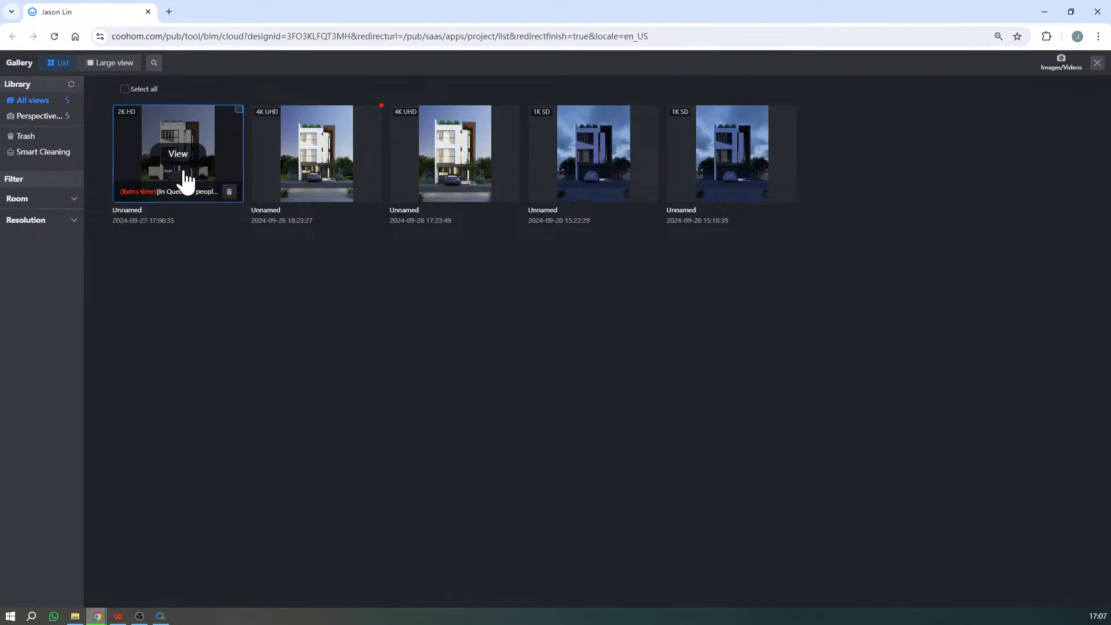
pyautogui.click(1098, 63)
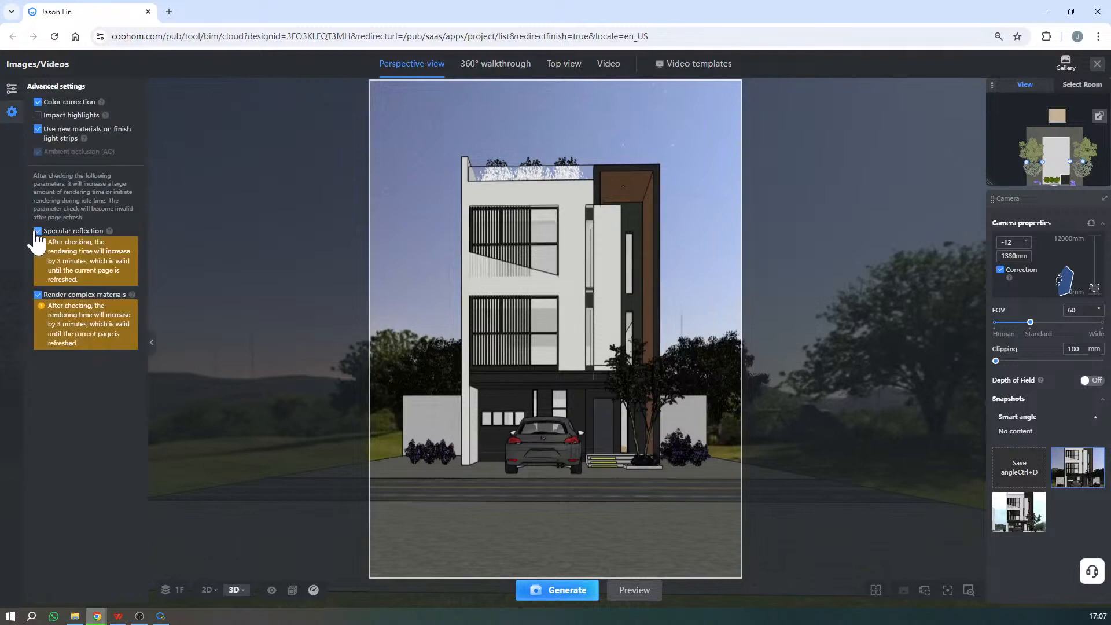
# - Disable Specular reflection and Render complex materials, and generate a second 2K HD render
pyautogui.click(37, 232)
pyautogui.click(37, 245)
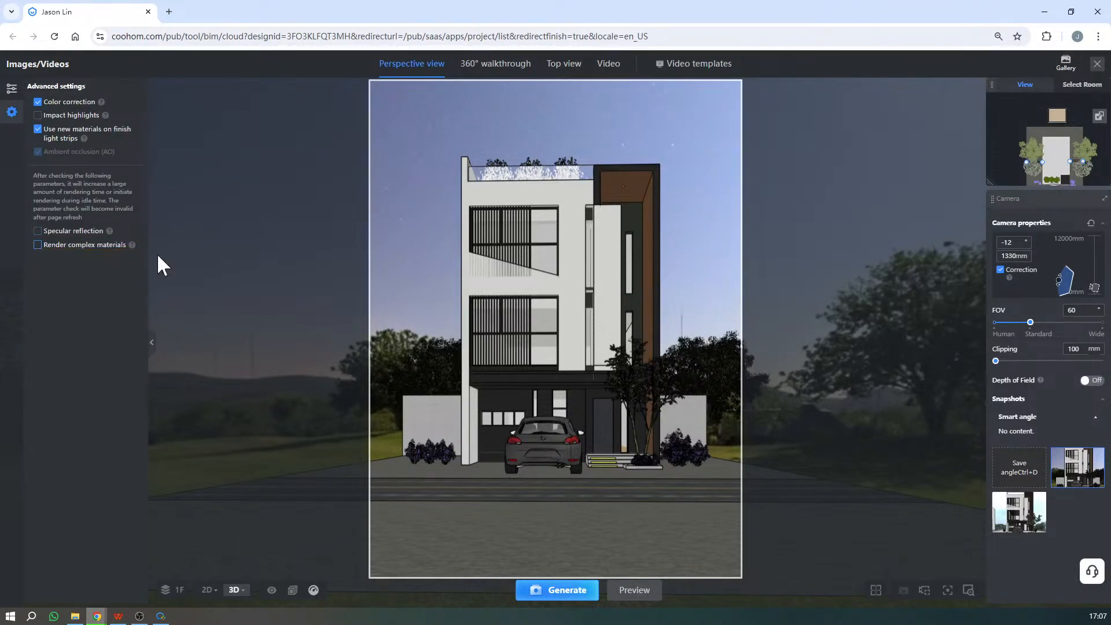
pyautogui.moveTo(1087, 489)
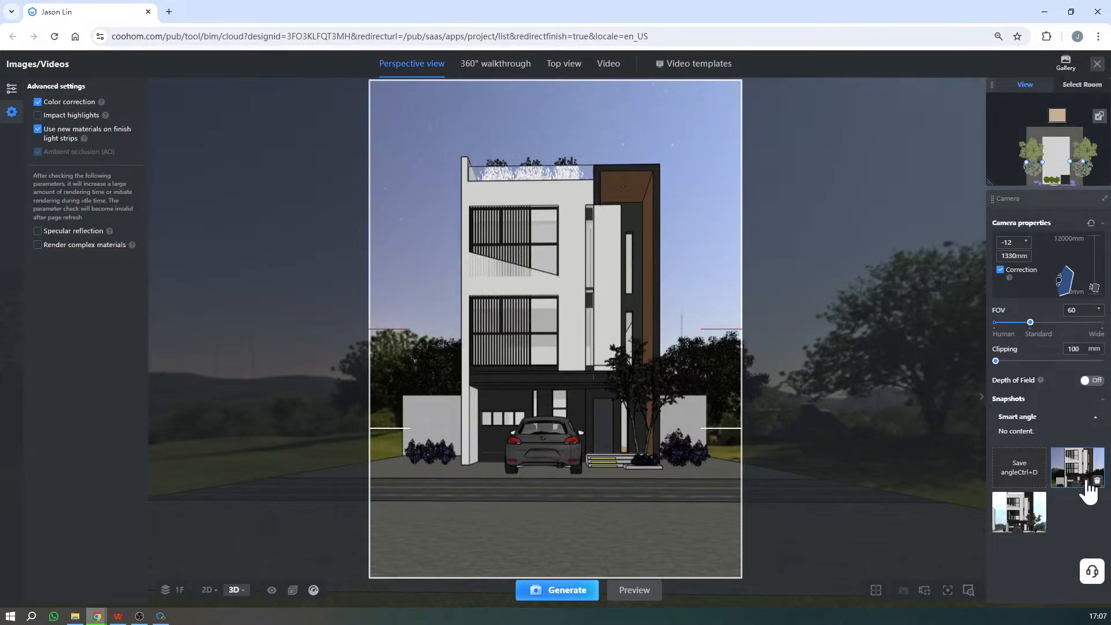
pyautogui.click(579, 596)
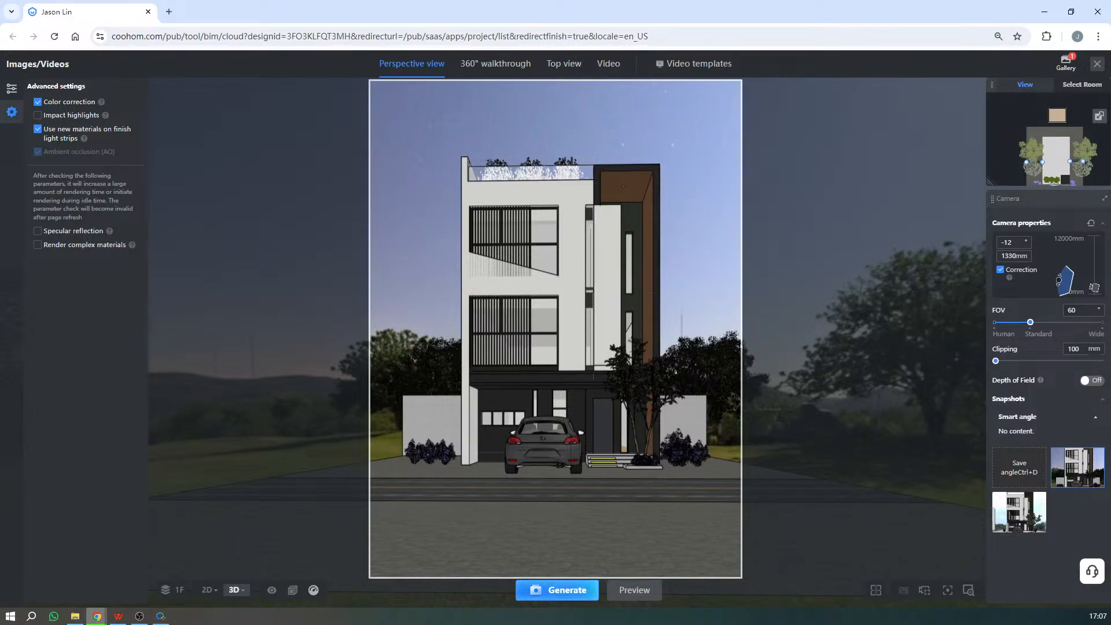
# - View the newest render in the gallery's large view, recheck the rendering queue, and close the gallery
pyautogui.click(1073, 65)
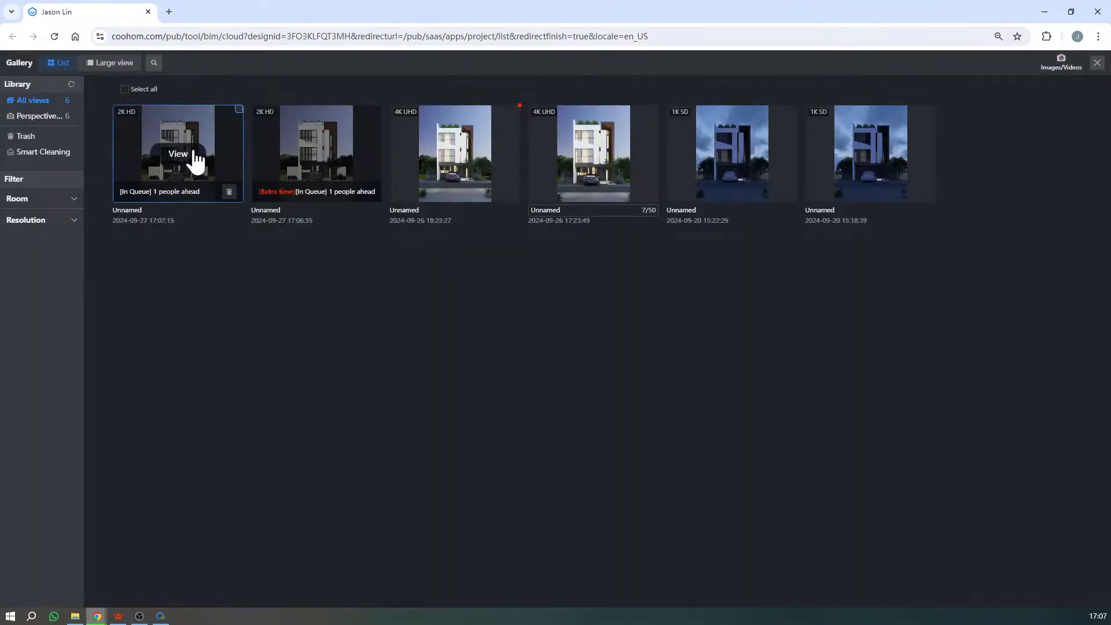
pyautogui.click(186, 156)
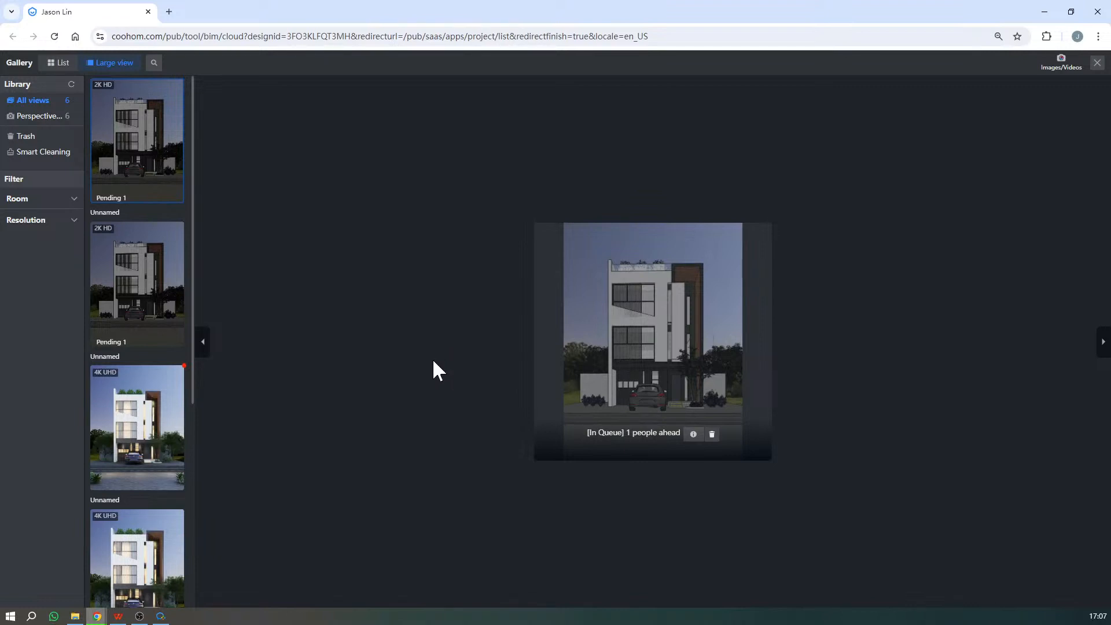
pyautogui.click(1097, 64)
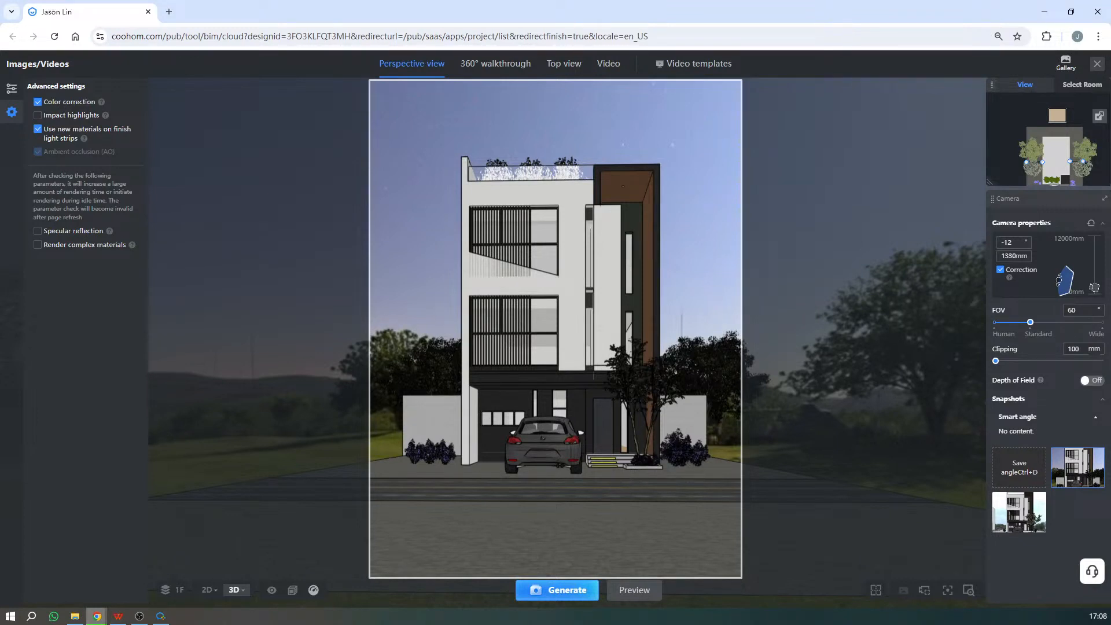
pyautogui.click(1066, 61)
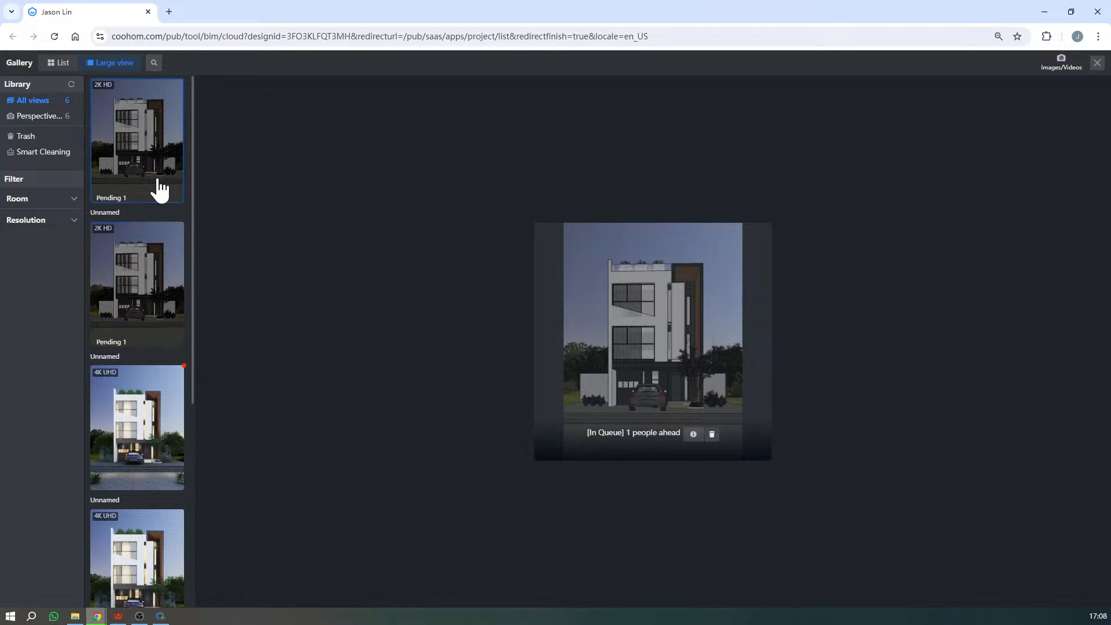
pyautogui.click(1100, 65)
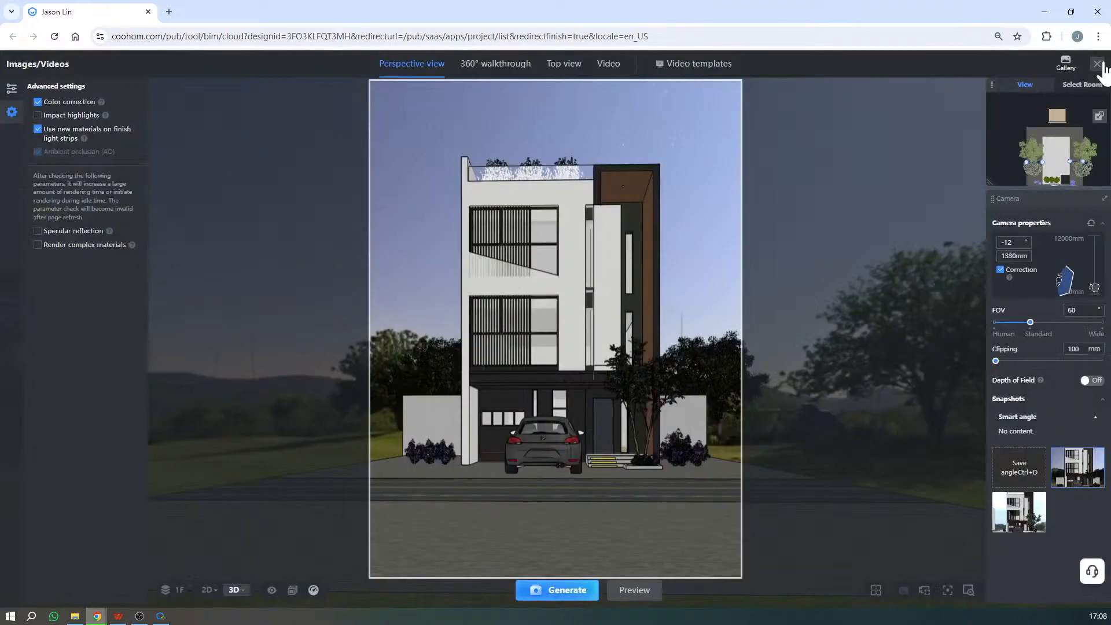
# - Switch to the villa design.pptx presentation in WPS Office and start the slide show from the Operation steps slide
pyautogui.click(162, 617)
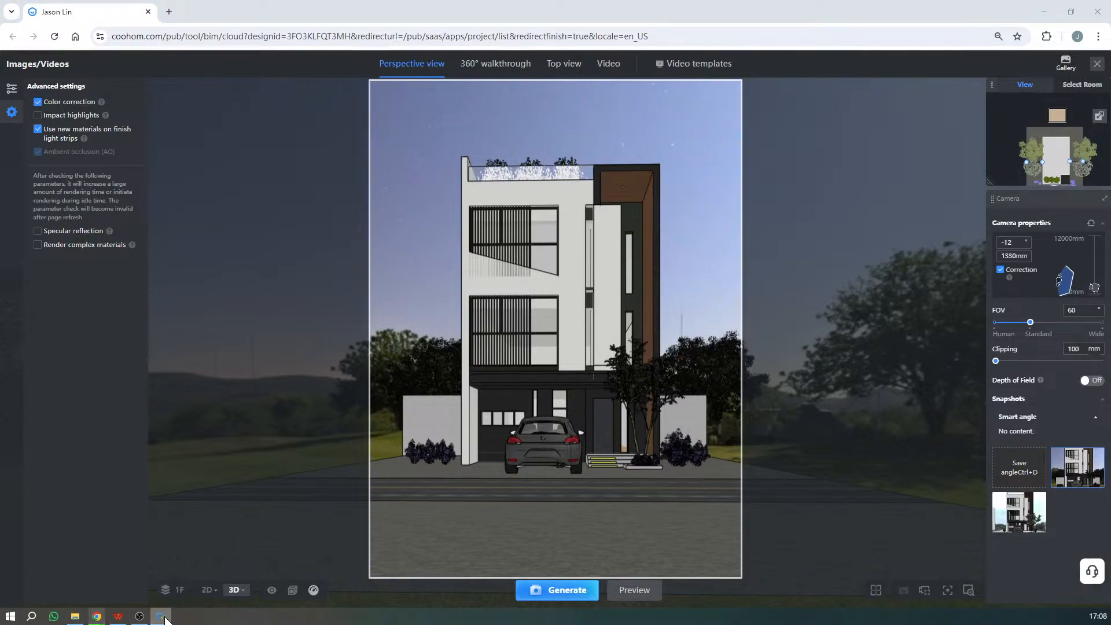
pyautogui.click(118, 617)
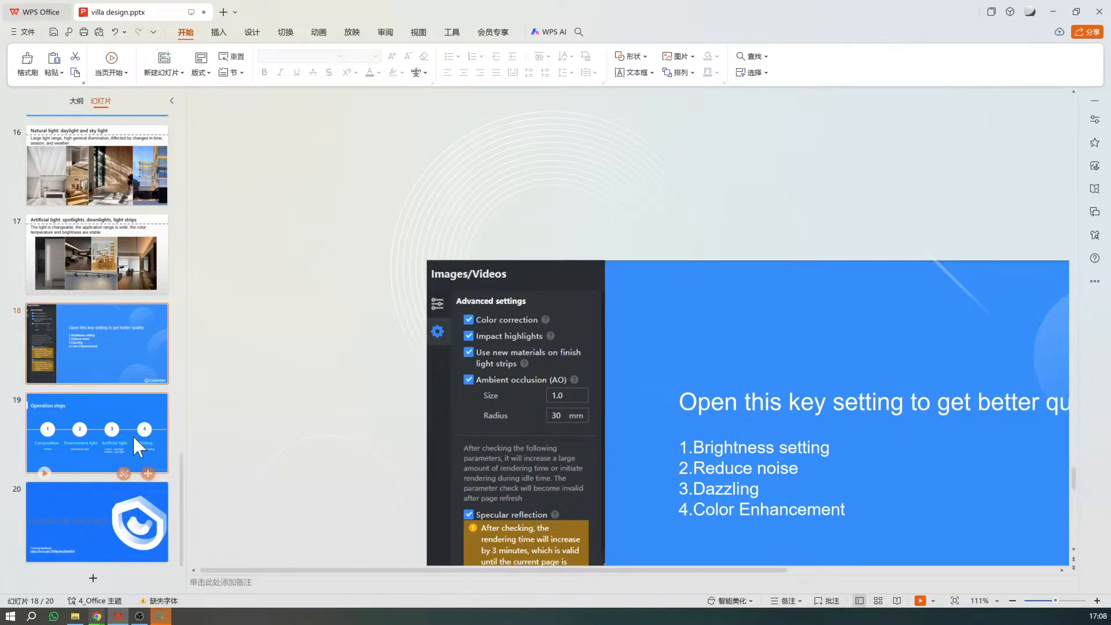
pyautogui.click(101, 429)
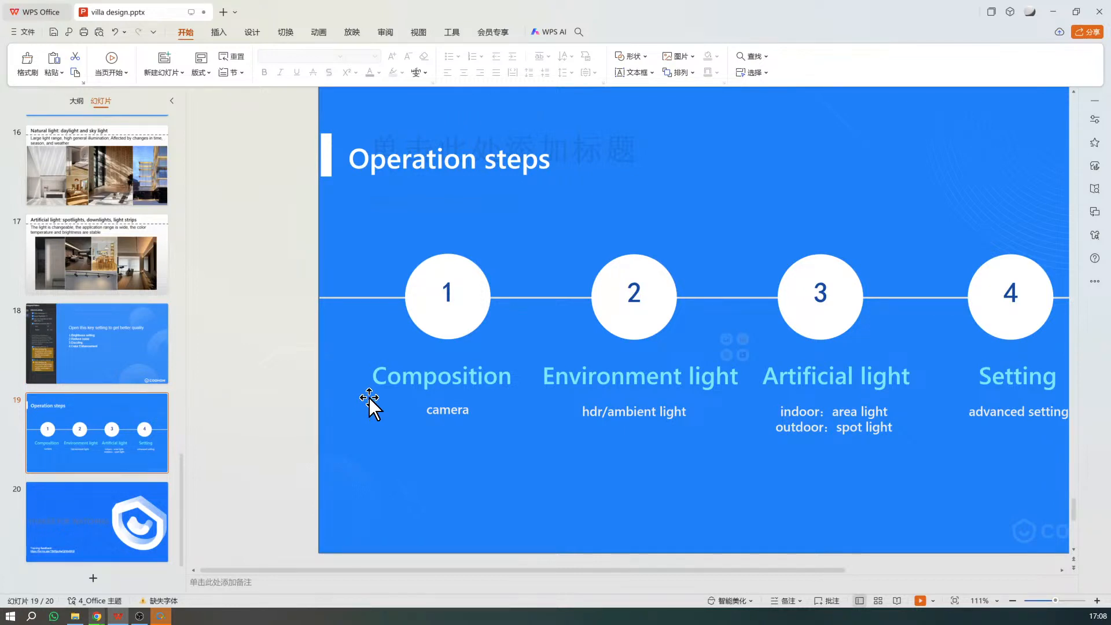
pyautogui.click(920, 601)
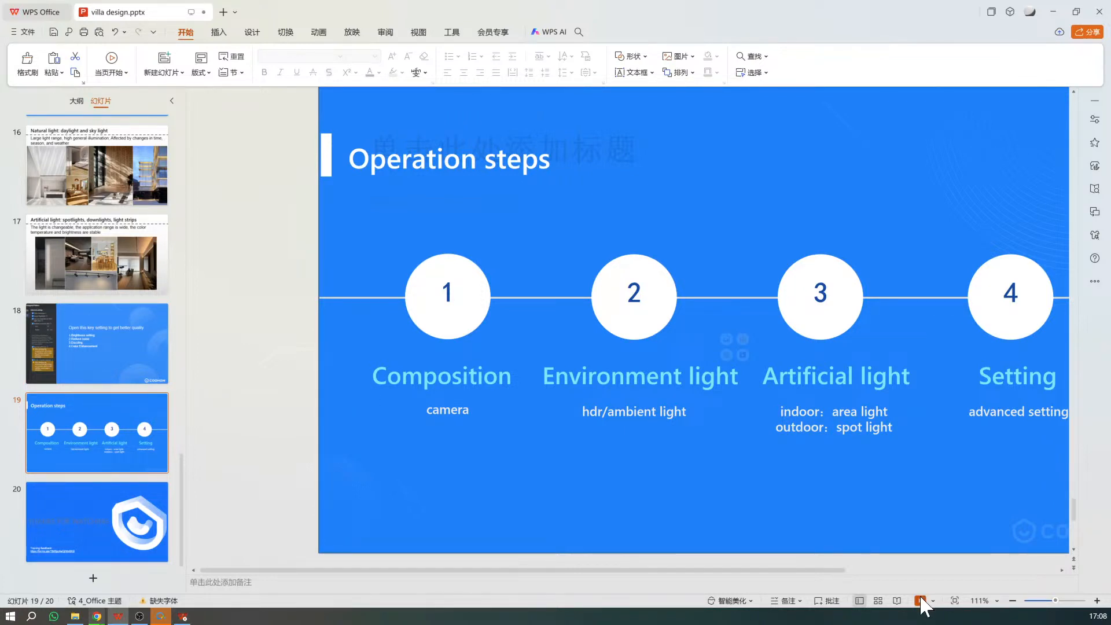
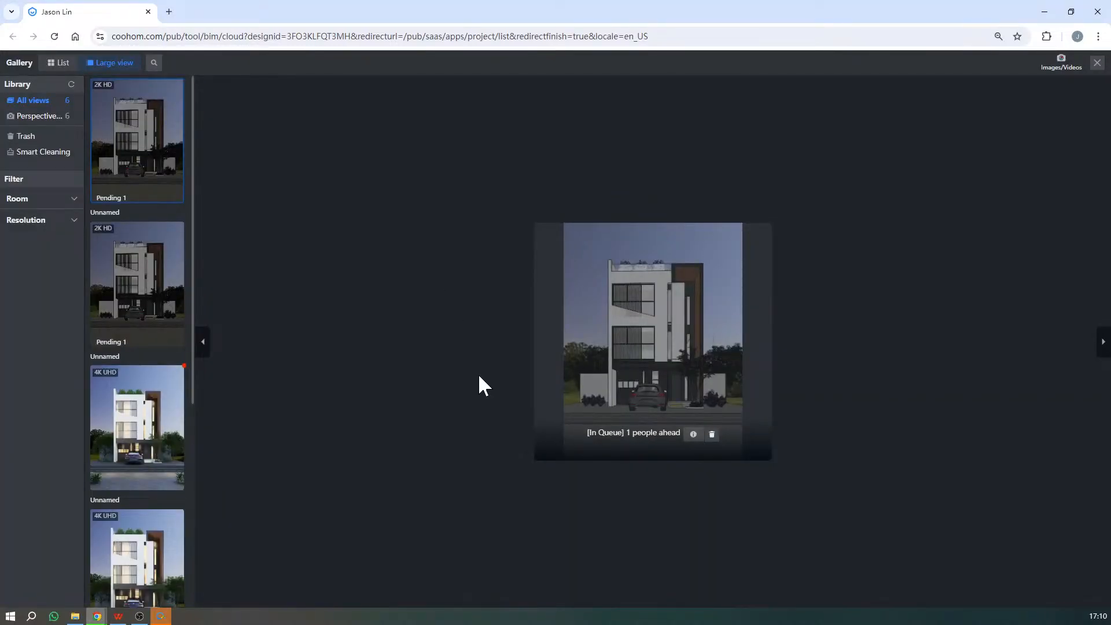
# - Browse the gallery's pending 2K HD and finished 4K UHD renders and open the second 4K UHD image in large view
pyautogui.click(156, 248)
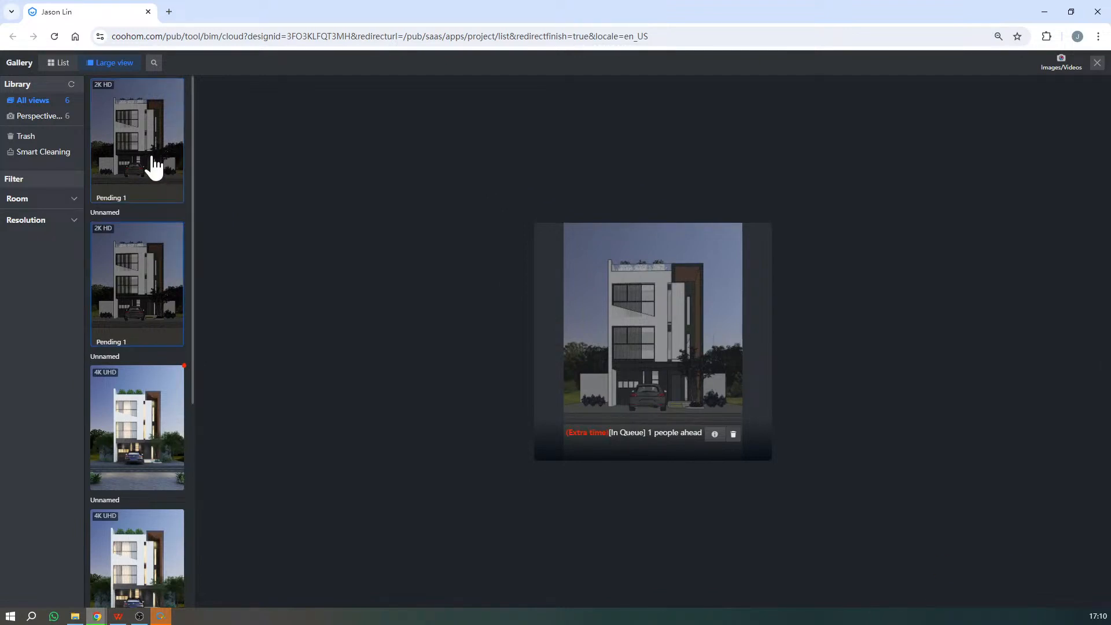
pyautogui.click(155, 399)
pyautogui.scroll(-2, 157, 479)
pyautogui.click(158, 480)
pyautogui.scroll(-1, 157, 480)
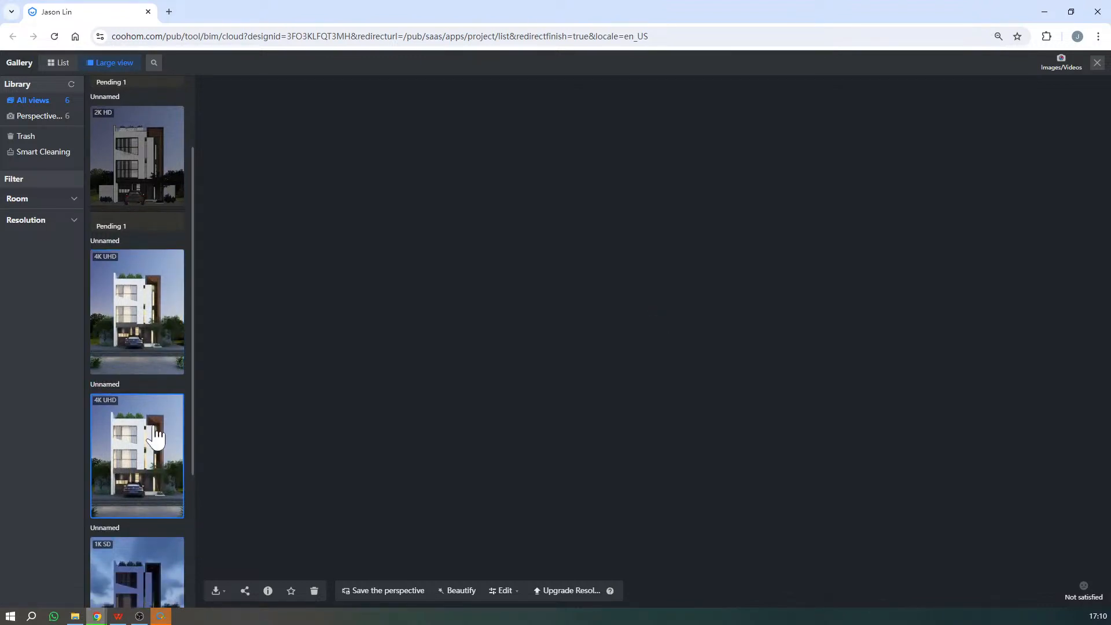
pyautogui.scroll(-3, 151, 463)
pyautogui.scroll(-1, 152, 423)
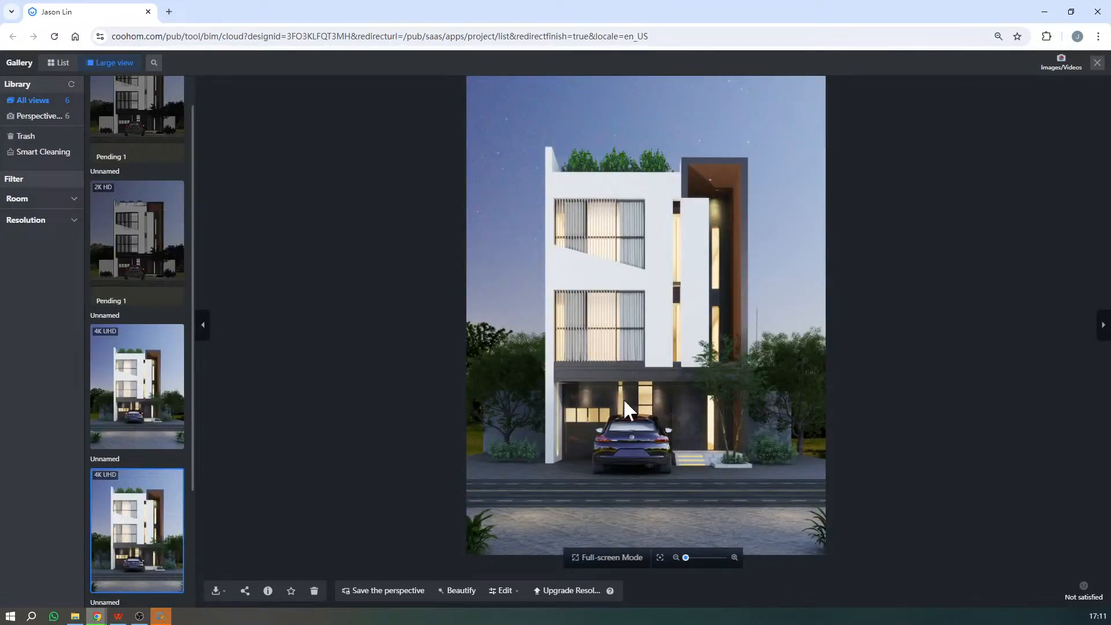
# - Examine the 4K UHD night render up close, including the car, entrance, windows and overall facade lighting
pyautogui.scroll(2, 723, 382)
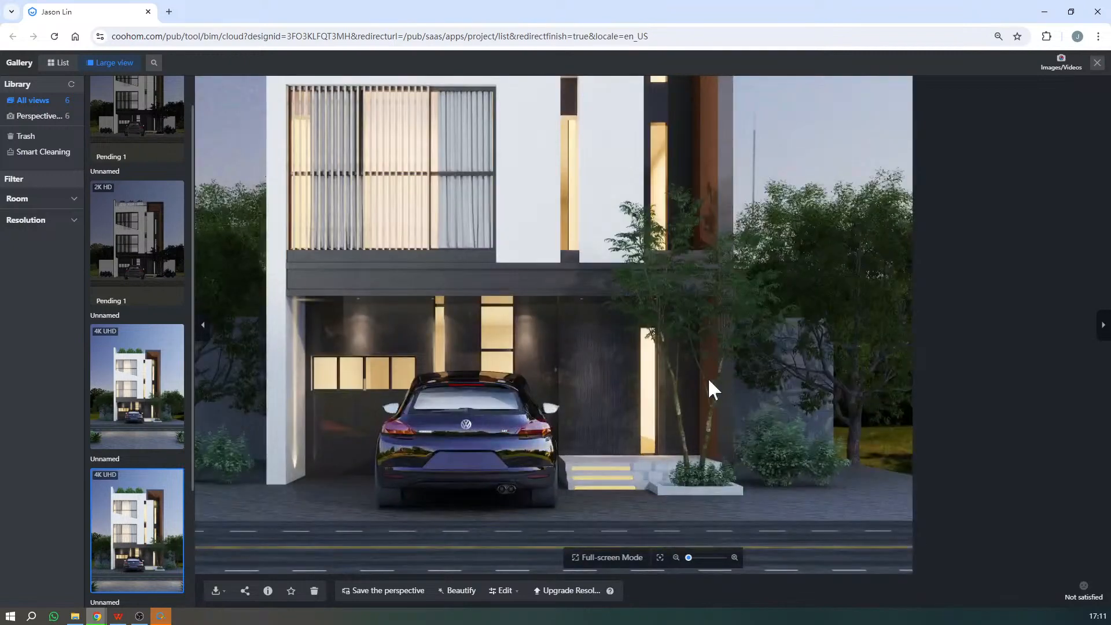
pyautogui.scroll(-3, 843, 521)
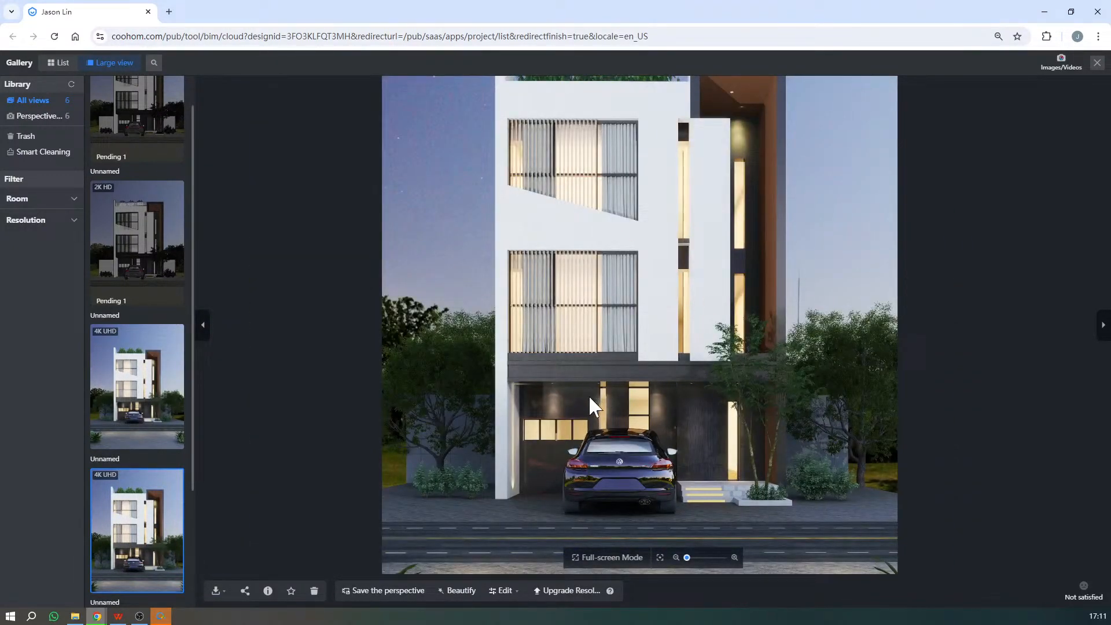
pyautogui.scroll(-3, 585, 458)
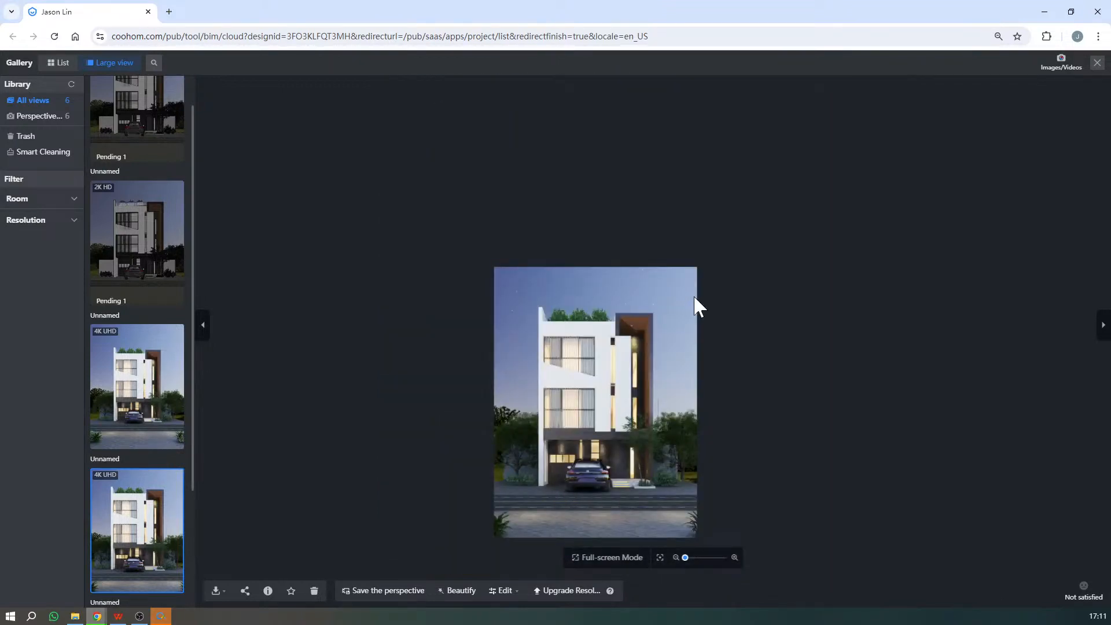
pyautogui.scroll(3, 545, 509)
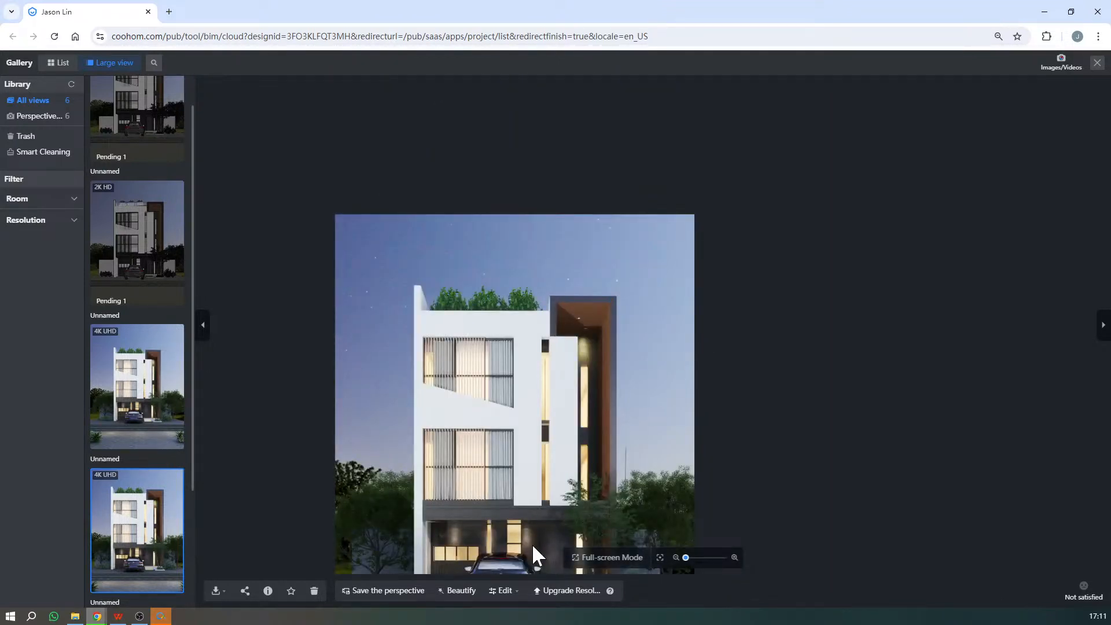
pyautogui.scroll(3, 532, 543)
pyautogui.scroll(-3, 533, 544)
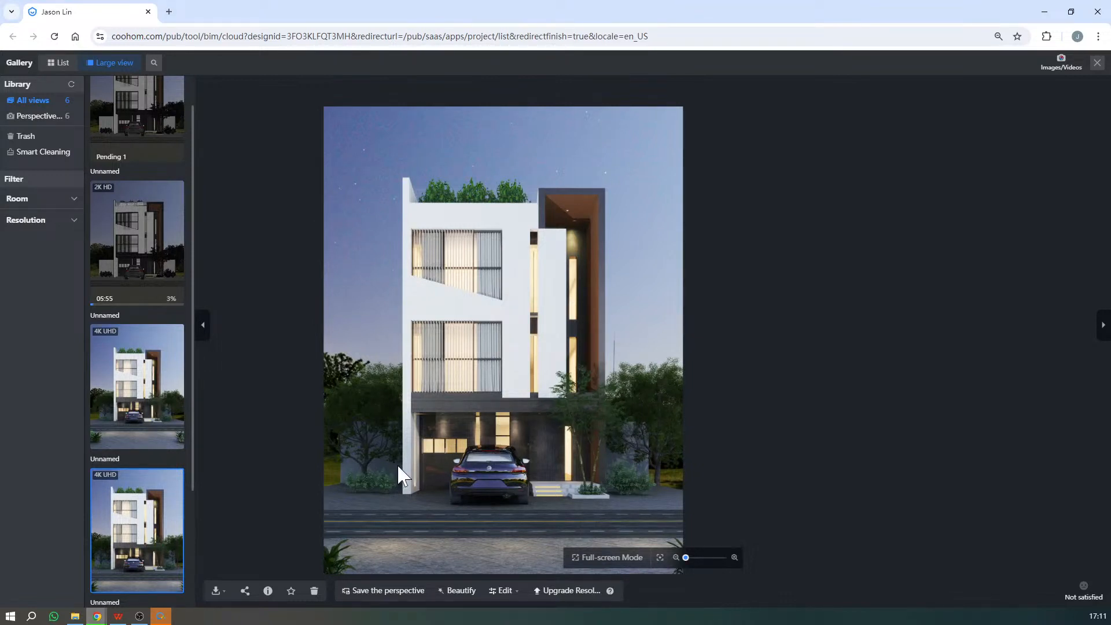
pyautogui.scroll(-5, 637, 354)
pyautogui.scroll(6, 567, 514)
pyautogui.scroll(-6, 541, 441)
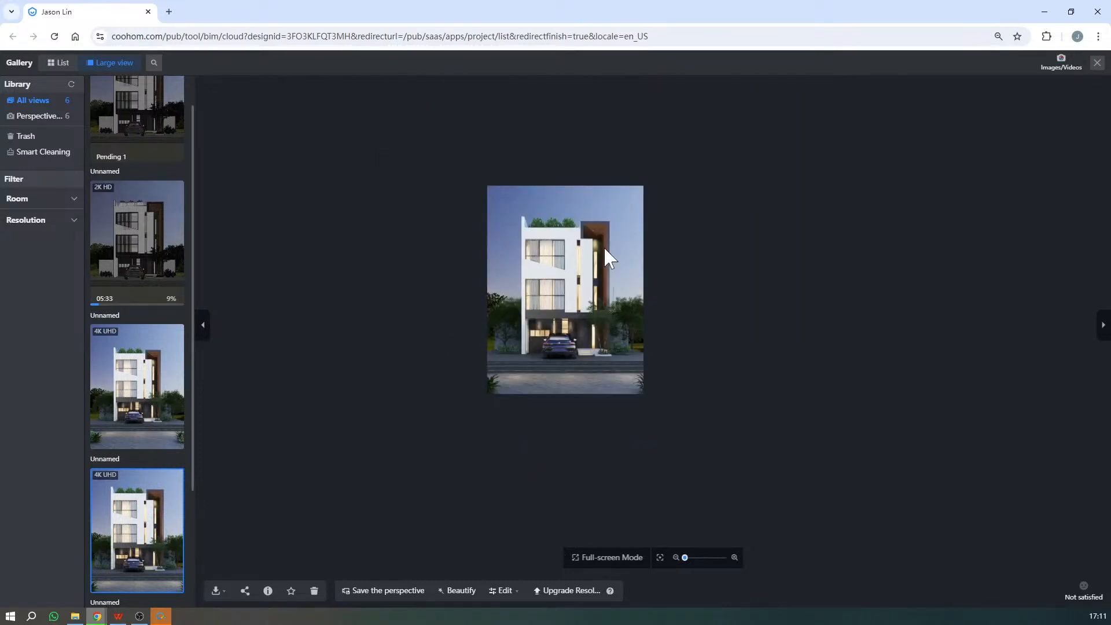
pyautogui.scroll(2, 603, 245)
pyautogui.moveTo(219, 594)
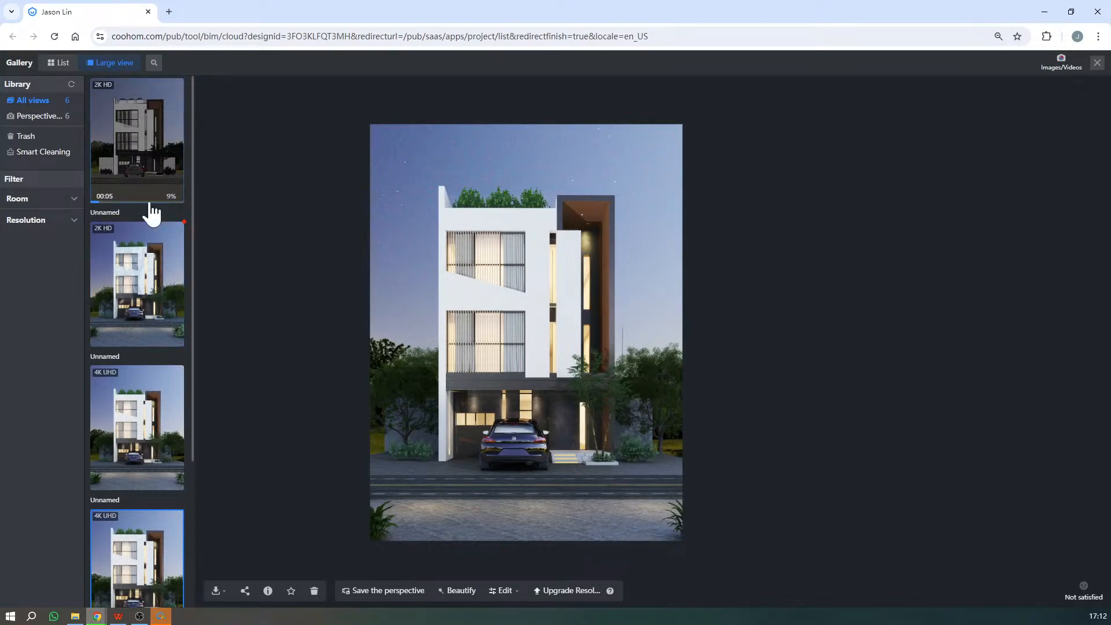
# - Close the gallery and review the render setup's aspect ratio, resolution, ambient light and environment settings
pyautogui.click(1097, 64)
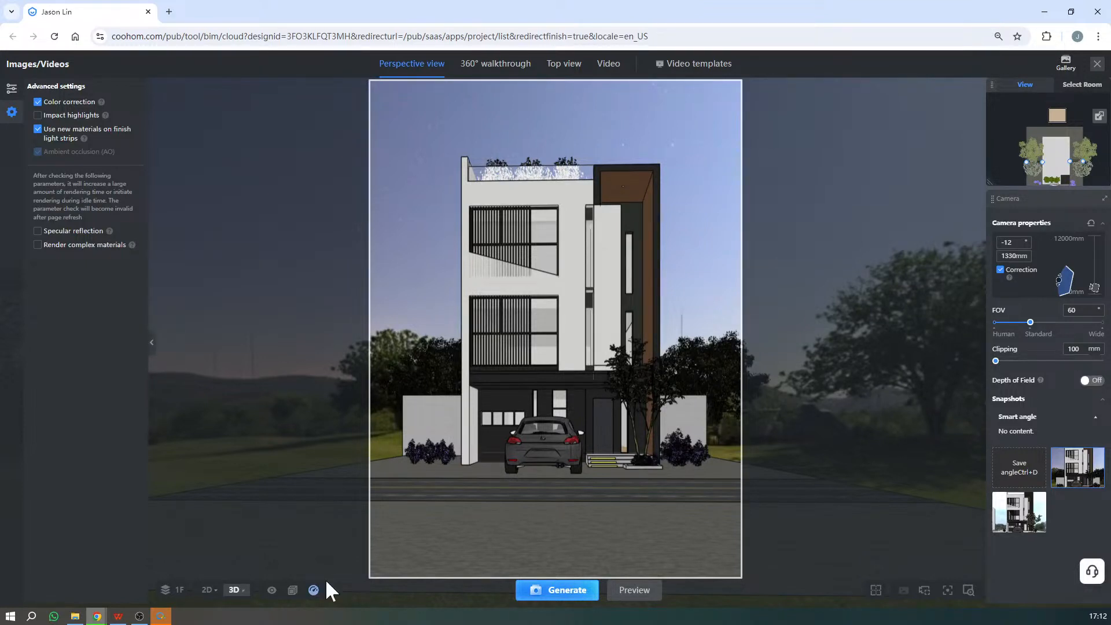
pyautogui.scroll(1, 587, 409)
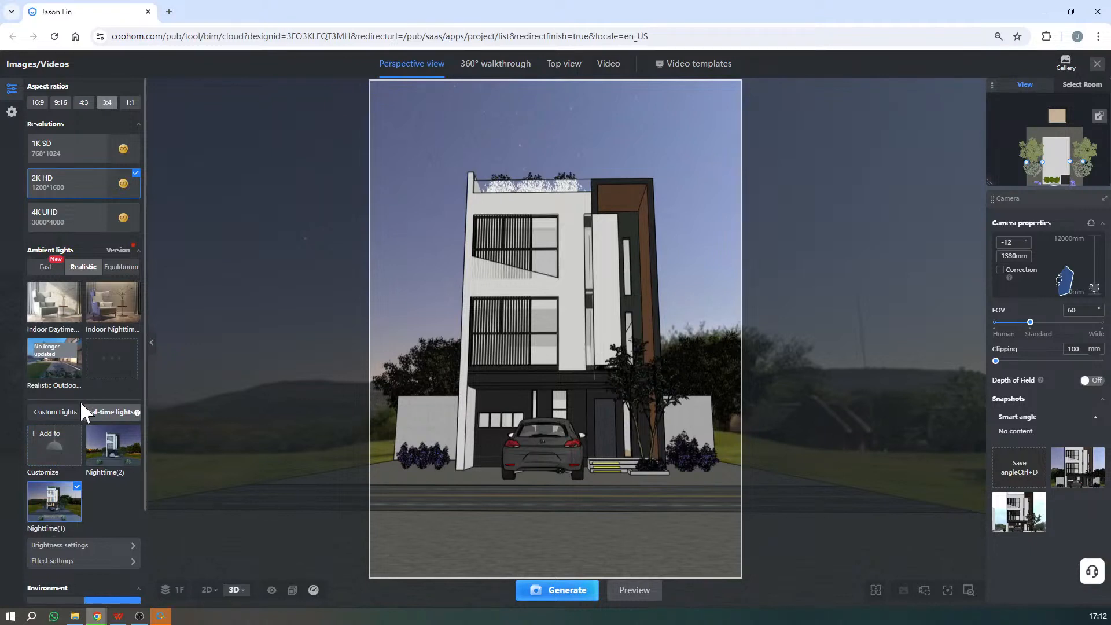
pyautogui.scroll(-1, 78, 413)
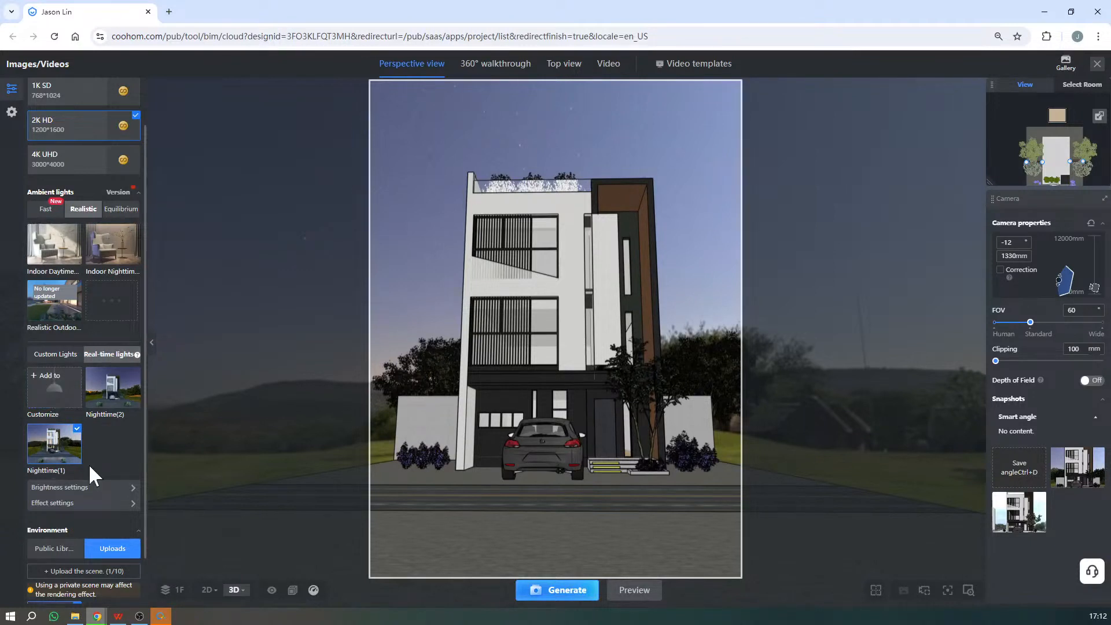
pyautogui.scroll(1, 89, 463)
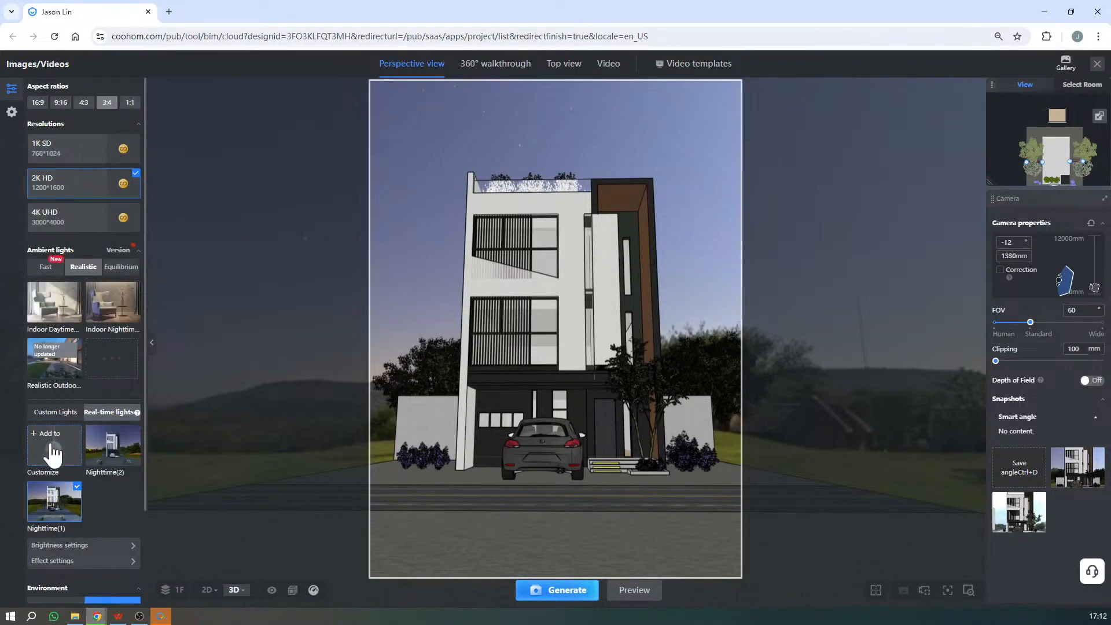
# - Reload the design page and reopen the Images/Videos render setup
pyautogui.click(55, 36)
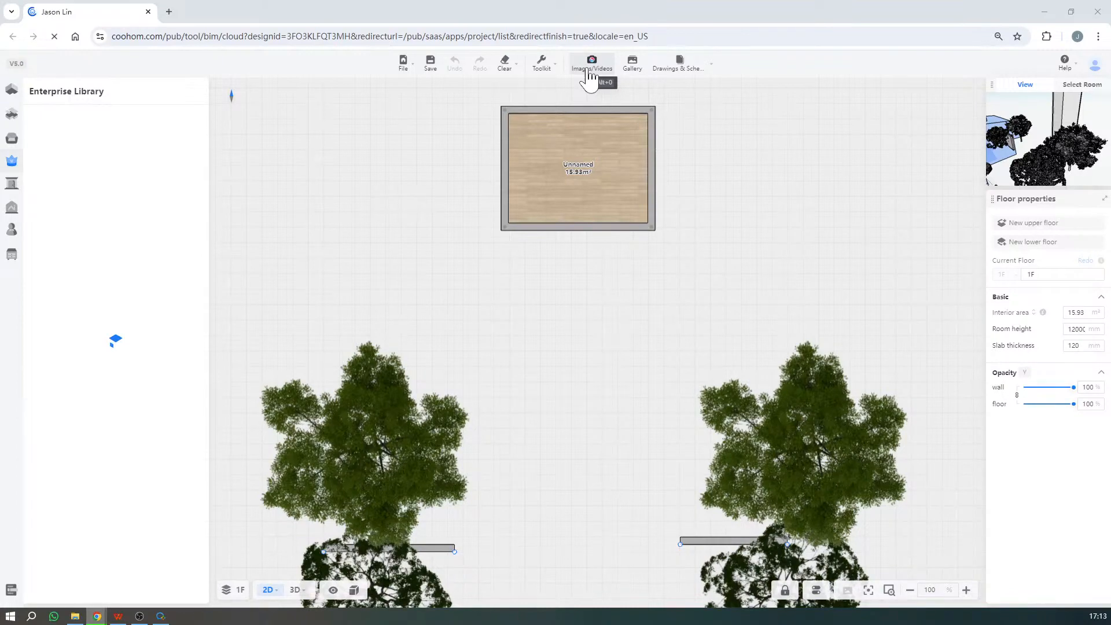
pyautogui.click(588, 70)
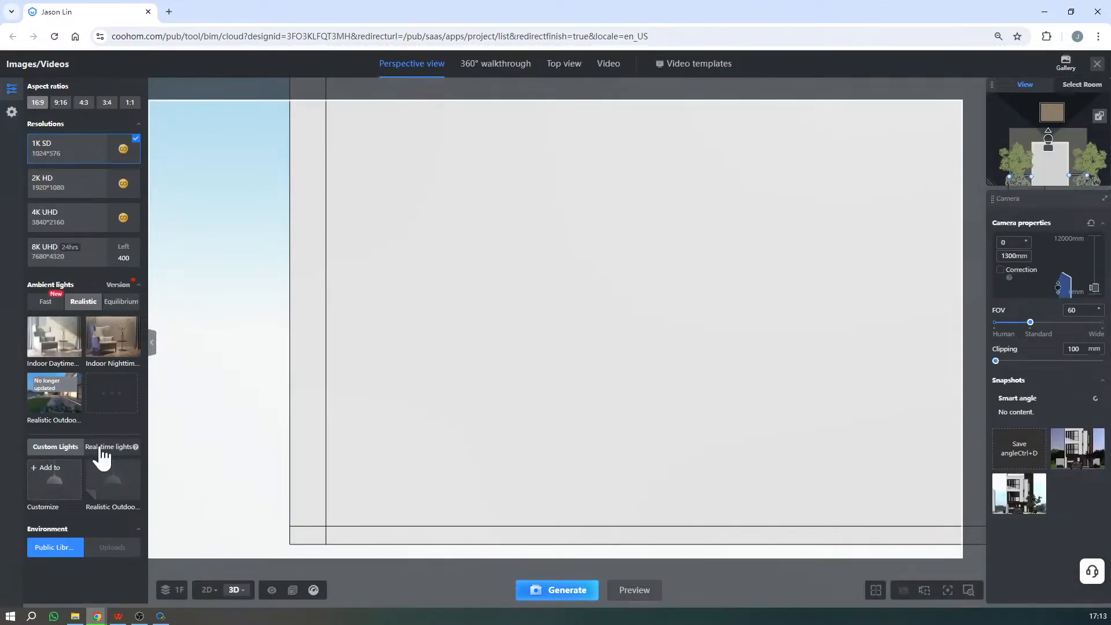
# - Switch the lighting to the real-time Nighttime(1) scheme and move the camera back to frame the house front, car and street
pyautogui.click(102, 451)
pyautogui.scroll(-1, 104, 458)
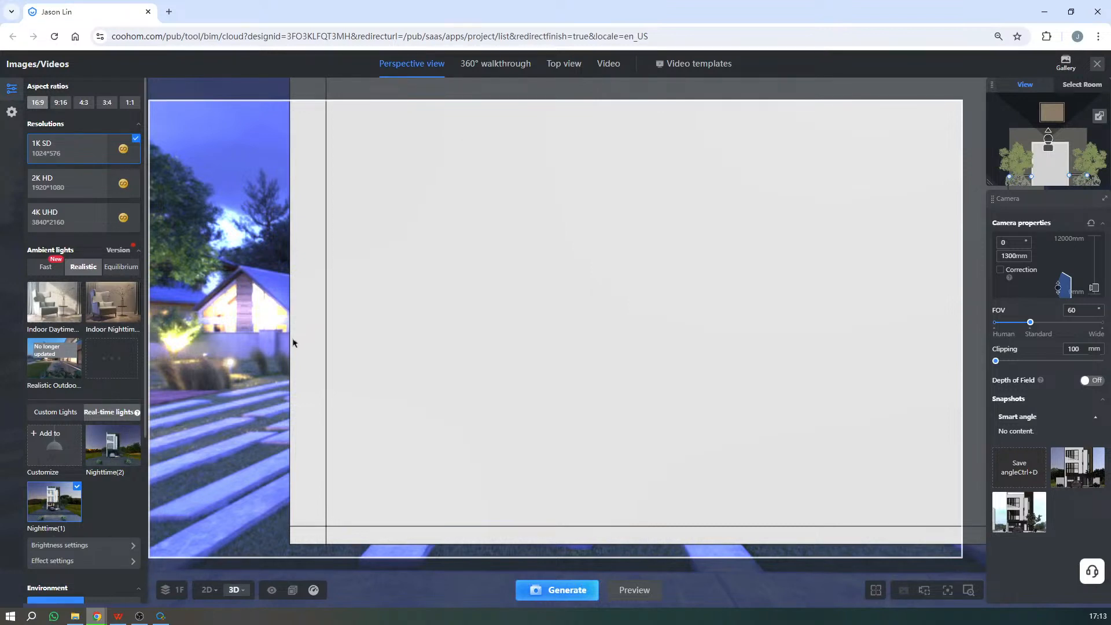
pyautogui.scroll(-3, 617, 295)
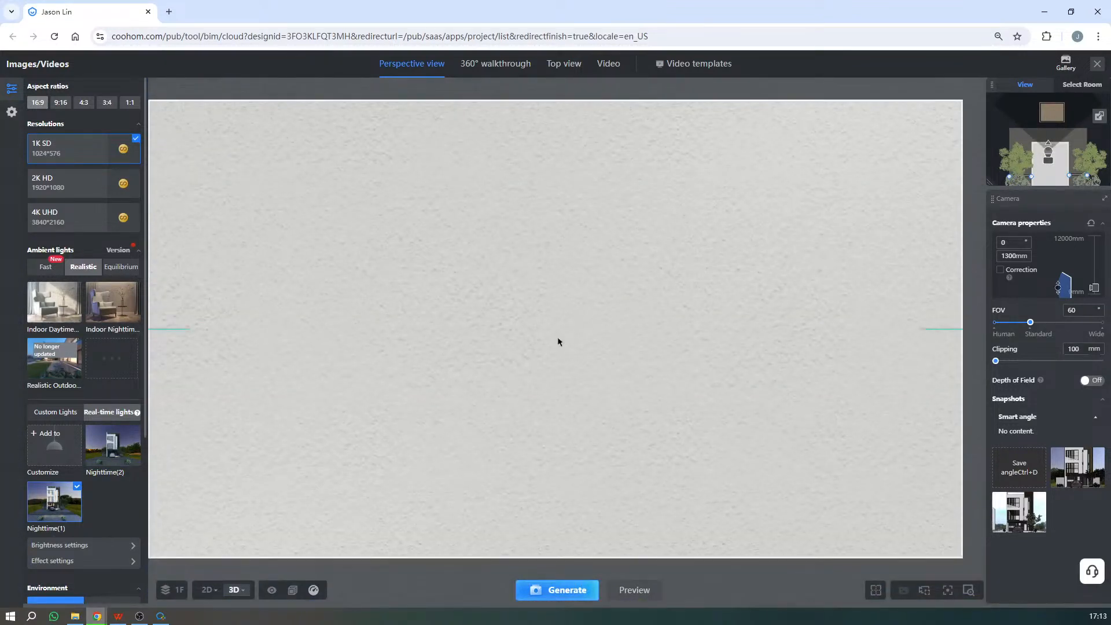
pyautogui.scroll(-5, 558, 341)
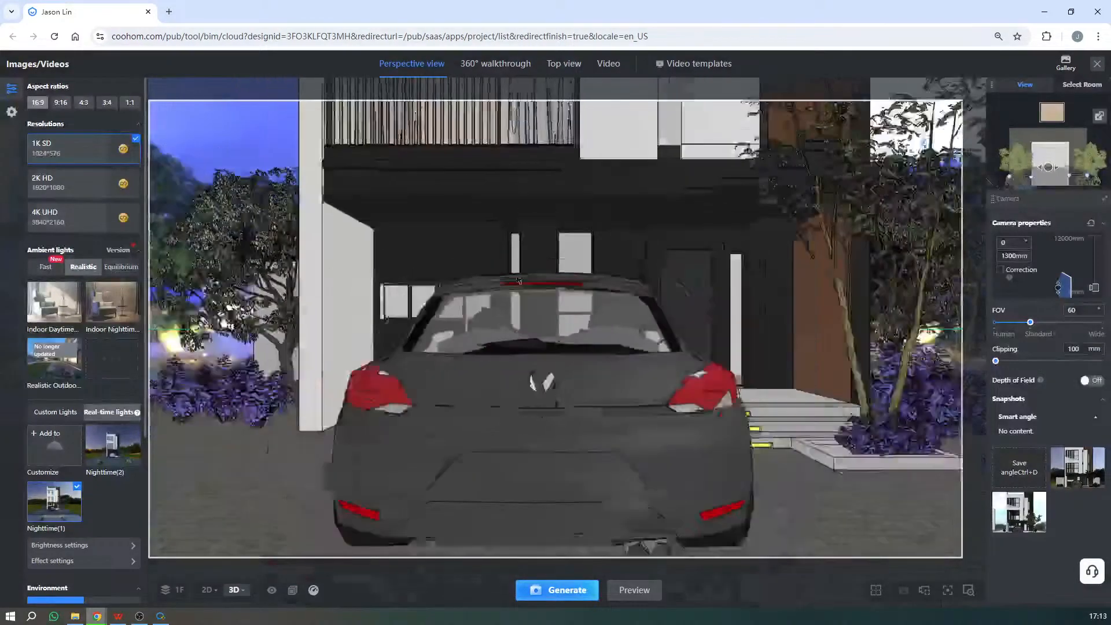
pyautogui.scroll(-3, 513, 201)
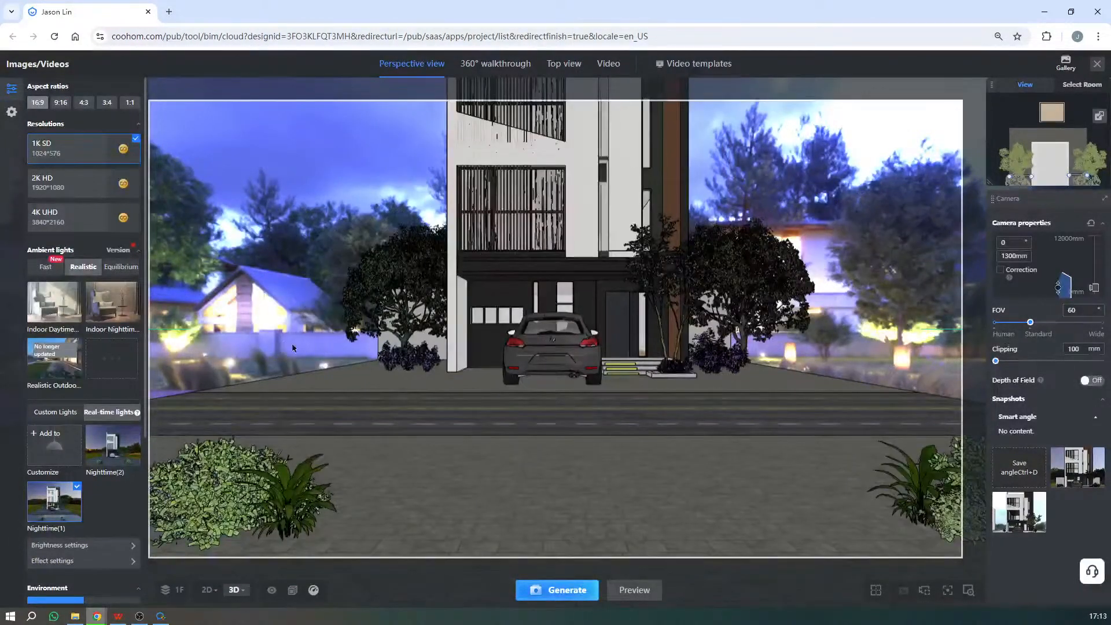
pyautogui.scroll(-3, 540, 391)
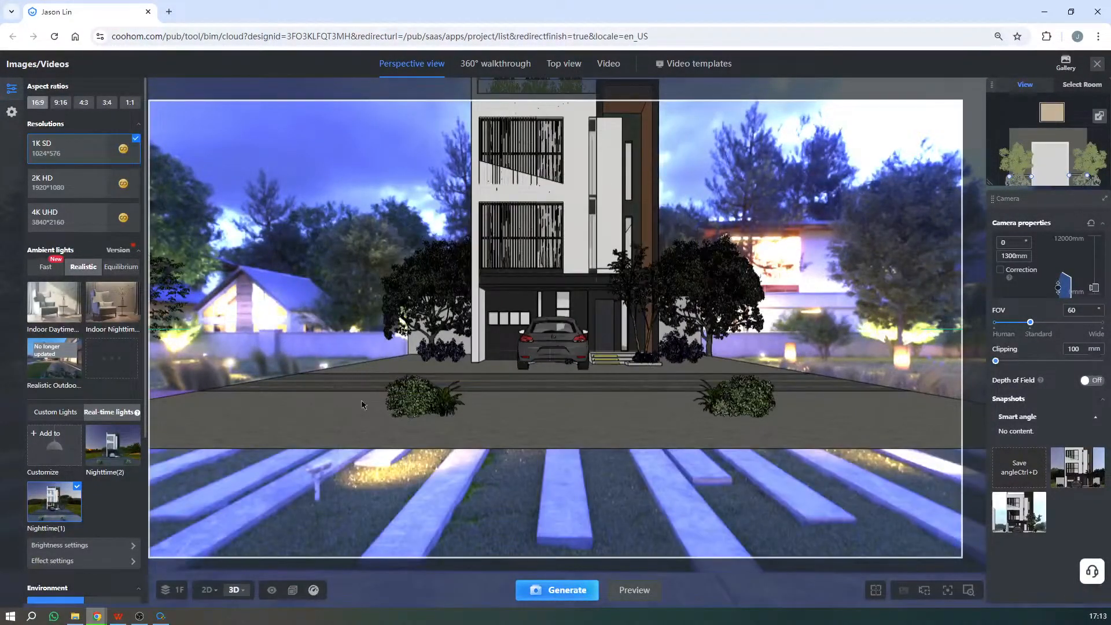
pyautogui.scroll(-4, 98, 393)
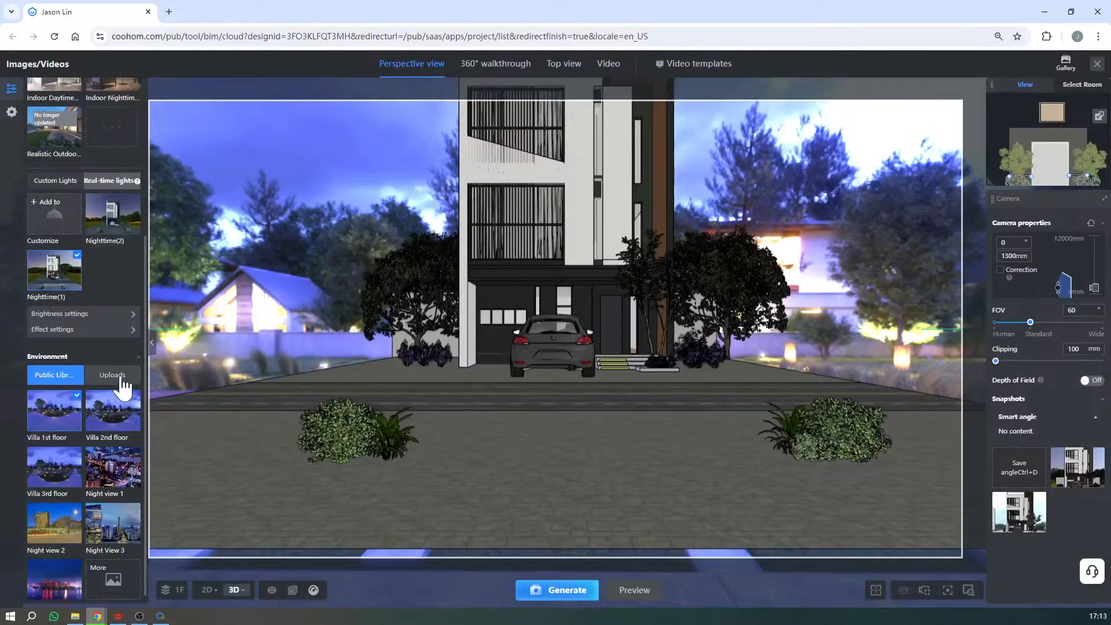
# - Set the uploaded moonlit_golf.jpg scene as the environment and bring the camera slightly closer to the house
pyautogui.click(119, 384)
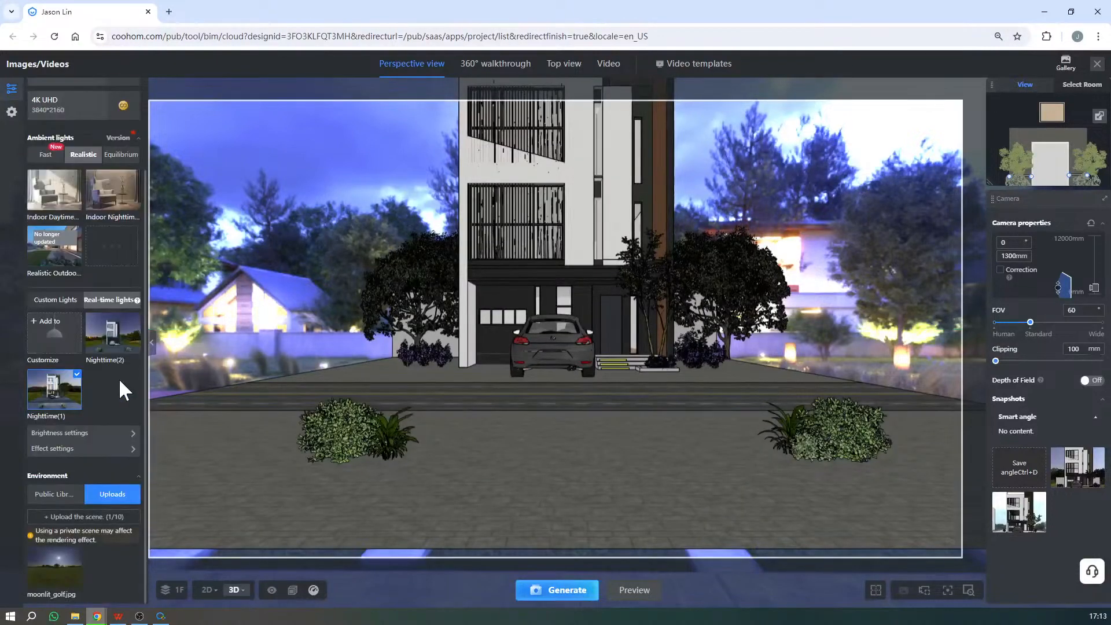
pyautogui.click(64, 575)
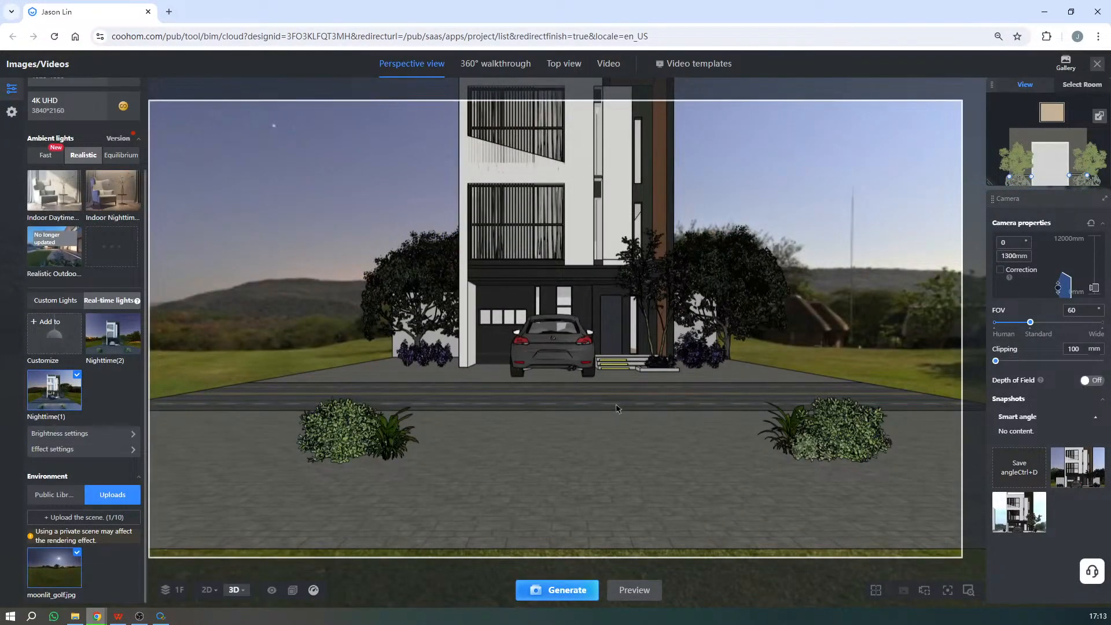
pyautogui.scroll(3, 620, 400)
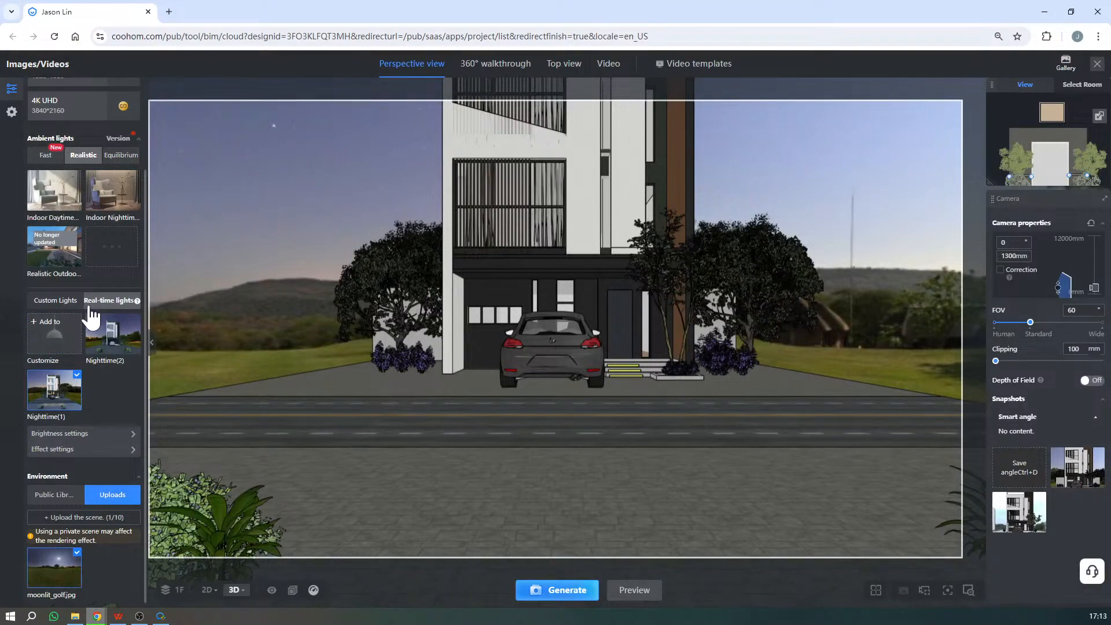
pyautogui.click(59, 329)
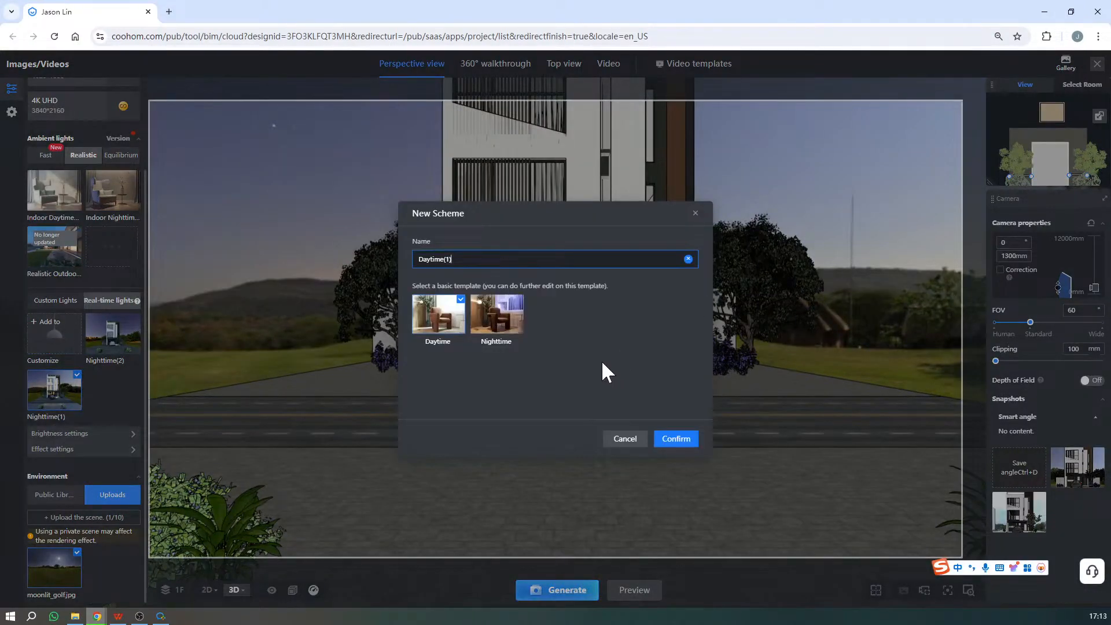
pyautogui.click(503, 324)
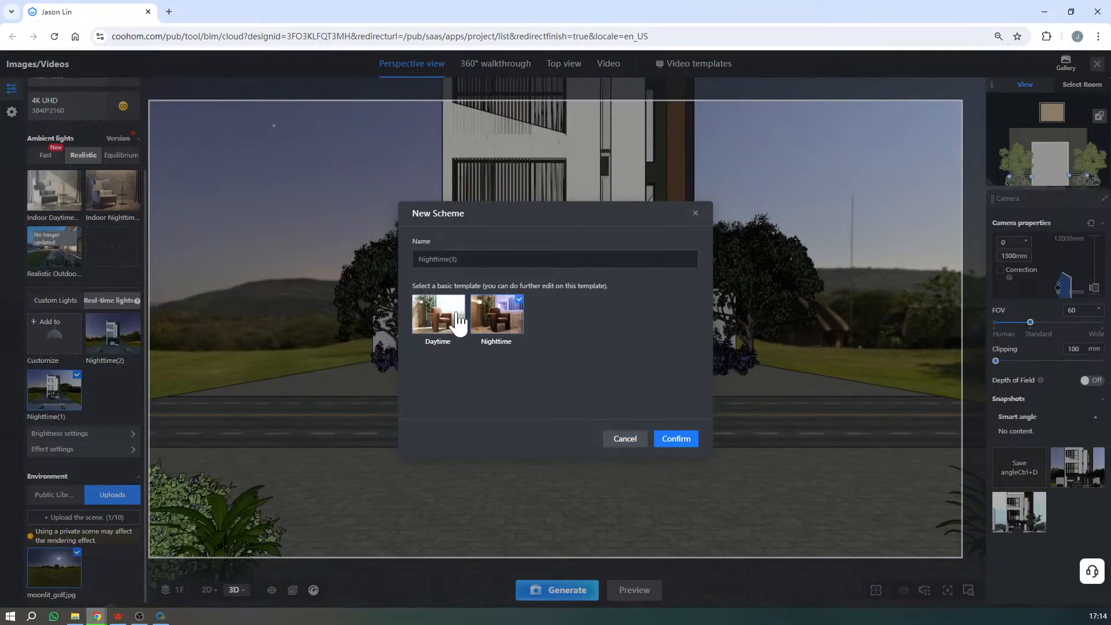
pyautogui.click(637, 442)
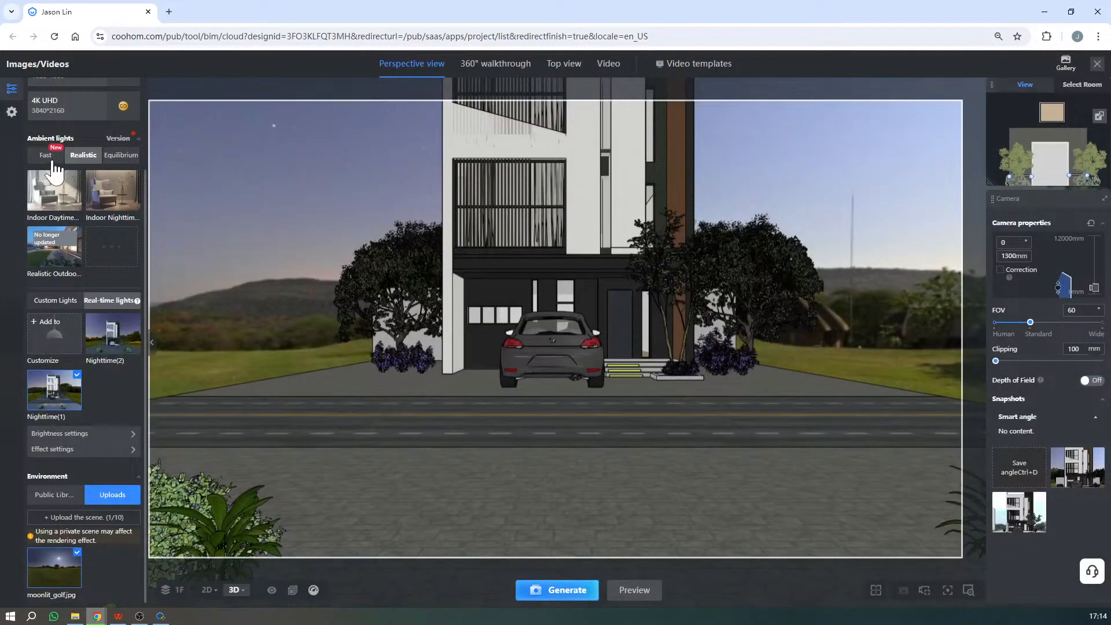
# - Compare the Fast, Equilibrium and Realistic ambient light templates and view the options for a new custom light scheme
pyautogui.click(46, 156)
pyautogui.click(119, 212)
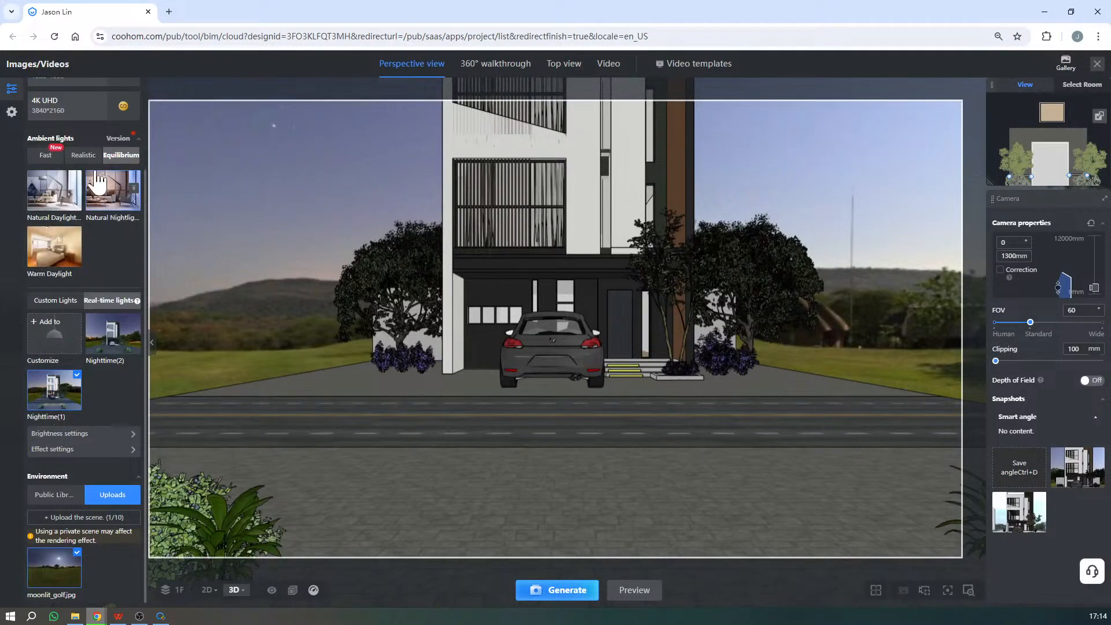
pyautogui.click(84, 155)
pyautogui.click(54, 162)
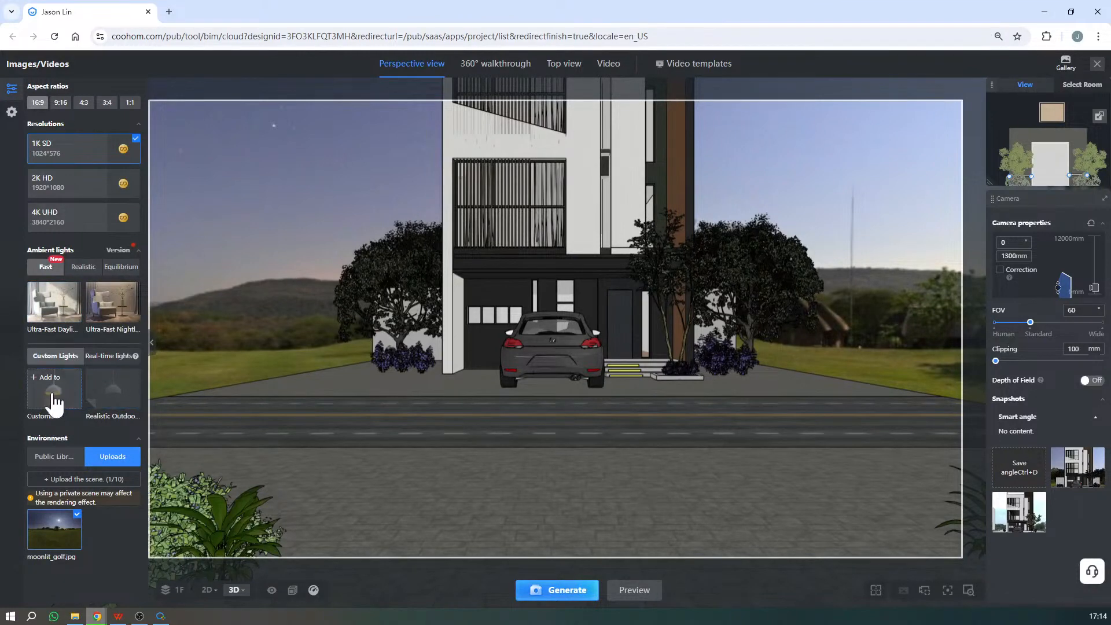
pyautogui.click(51, 383)
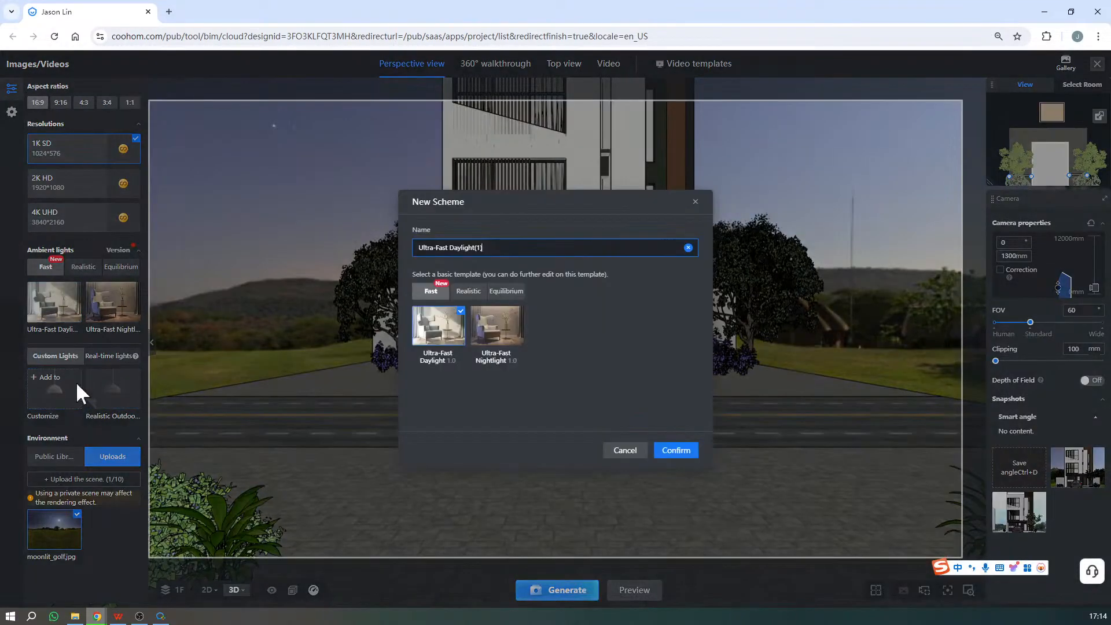
pyautogui.click(704, 220)
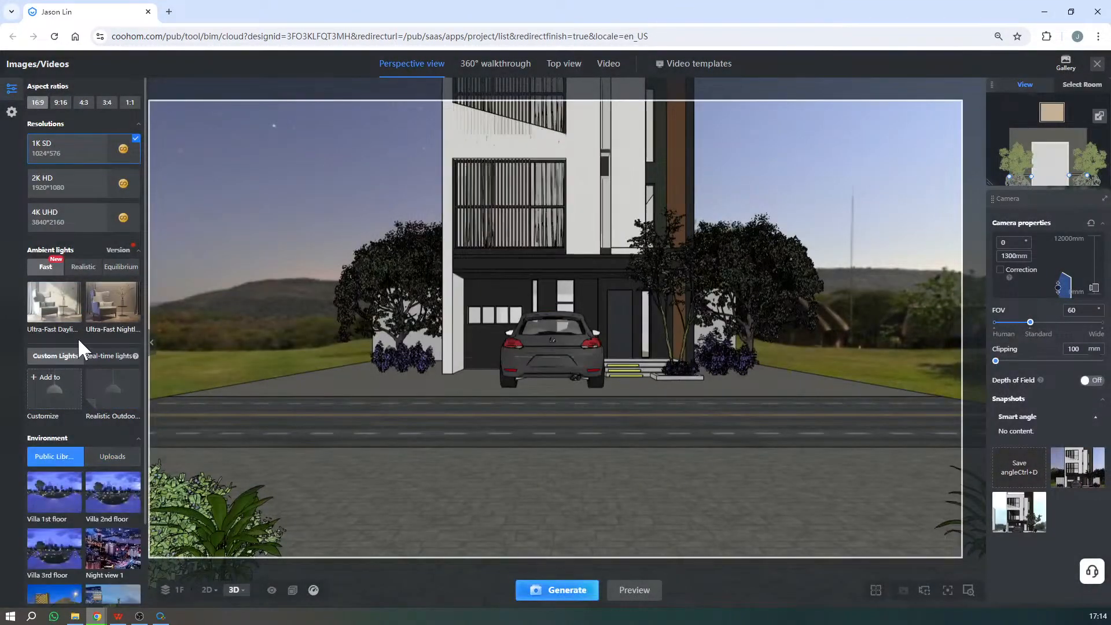
# - View the additional Realistic light templates and apply the Realistic Outdoor ambient light
pyautogui.click(83, 267)
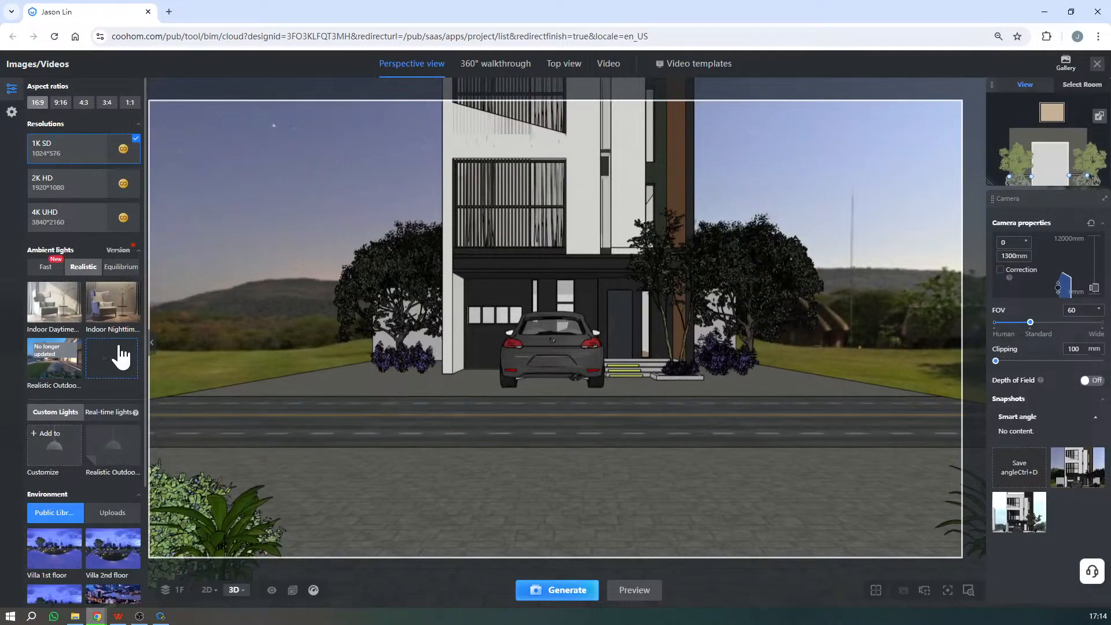
pyautogui.click(130, 359)
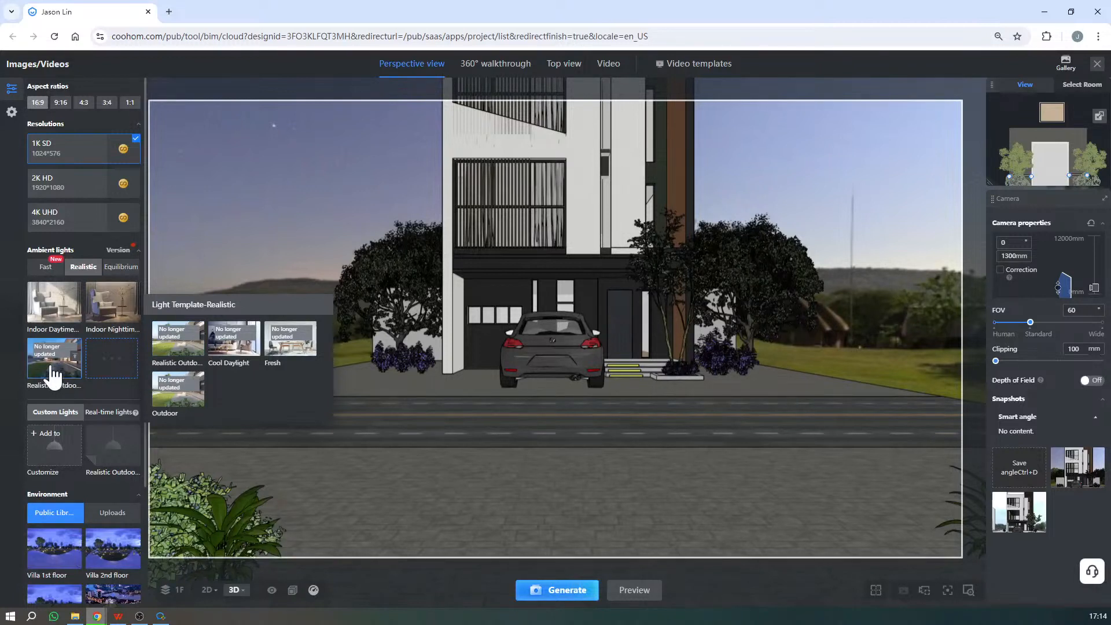
pyautogui.click(51, 368)
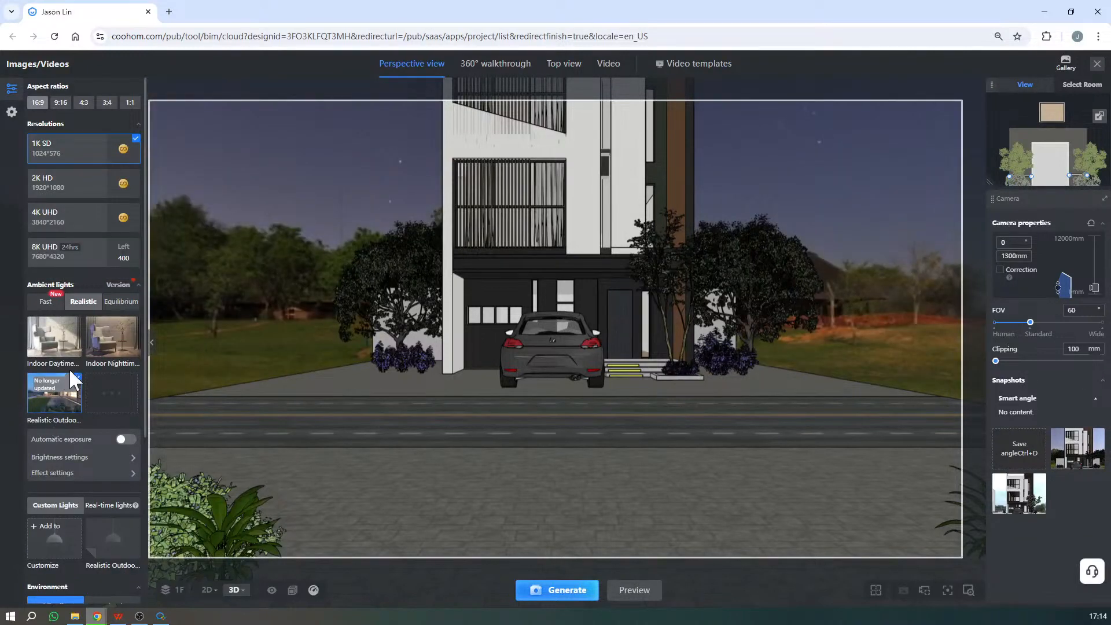
# - Restore the saved 3:4 front view of the house, set the resolution to 2K HD and generate the render
pyautogui.moveTo(615, 410); pyautogui.dragTo(759, 296)
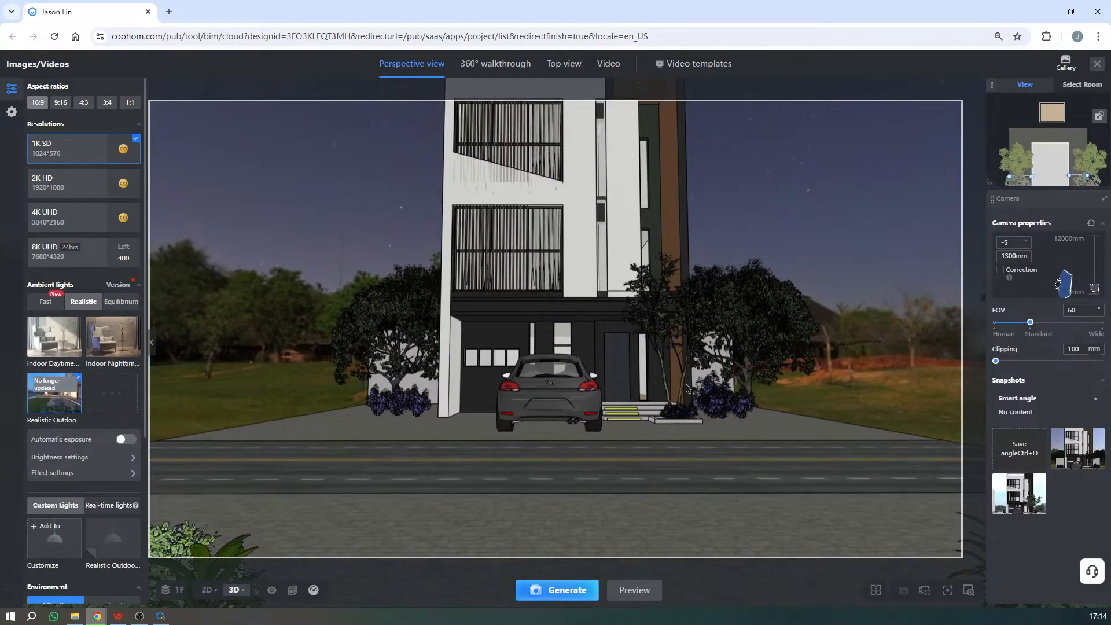
pyautogui.click(1078, 449)
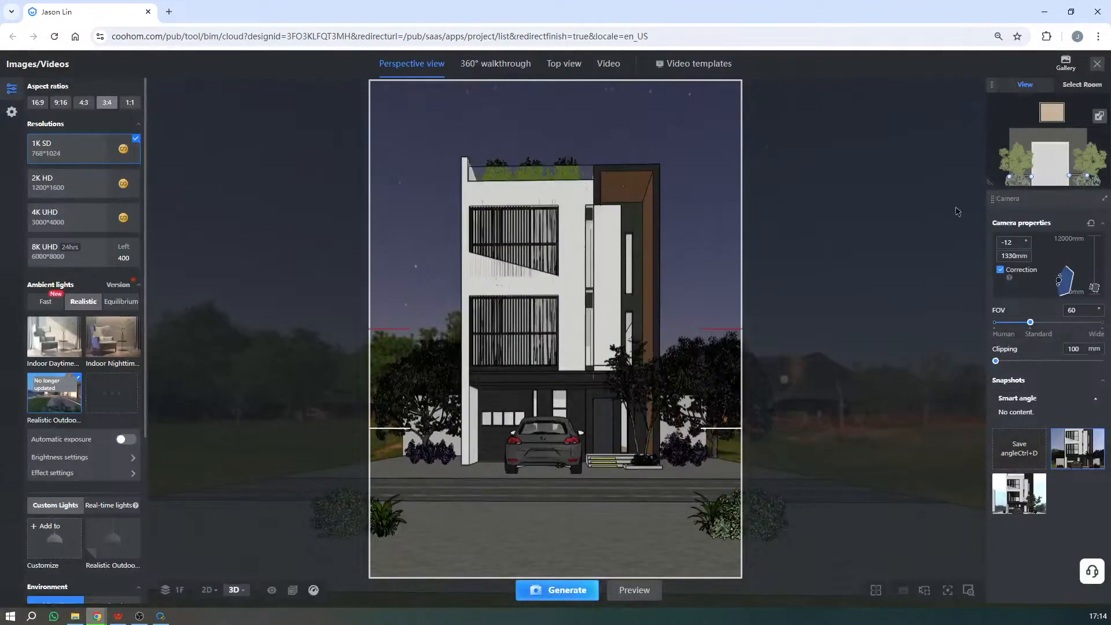
pyautogui.click(65, 188)
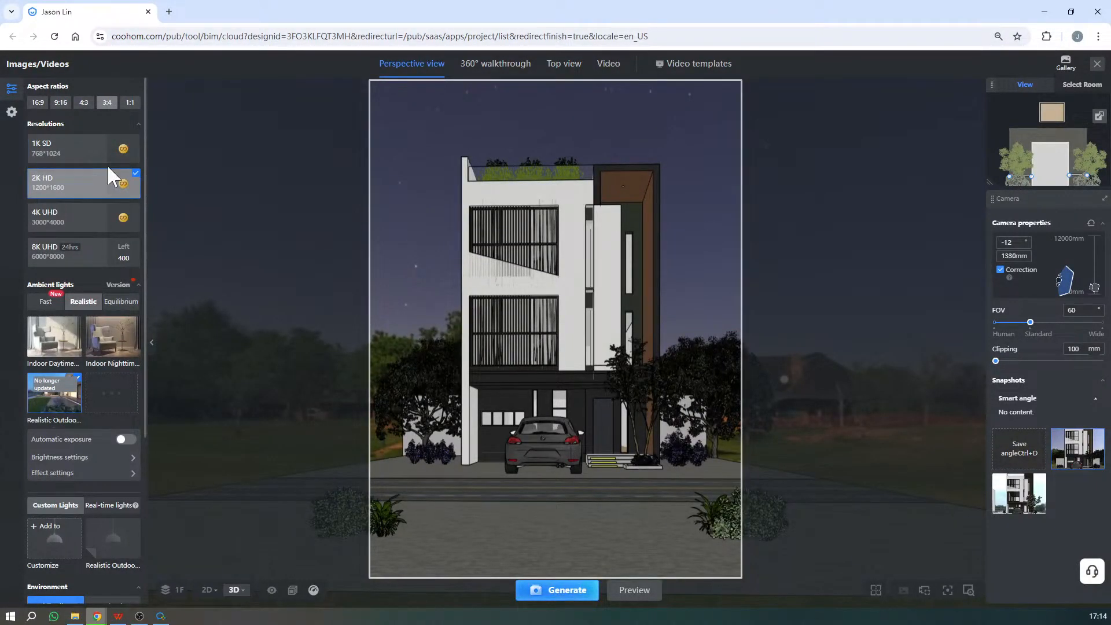
pyautogui.click(579, 595)
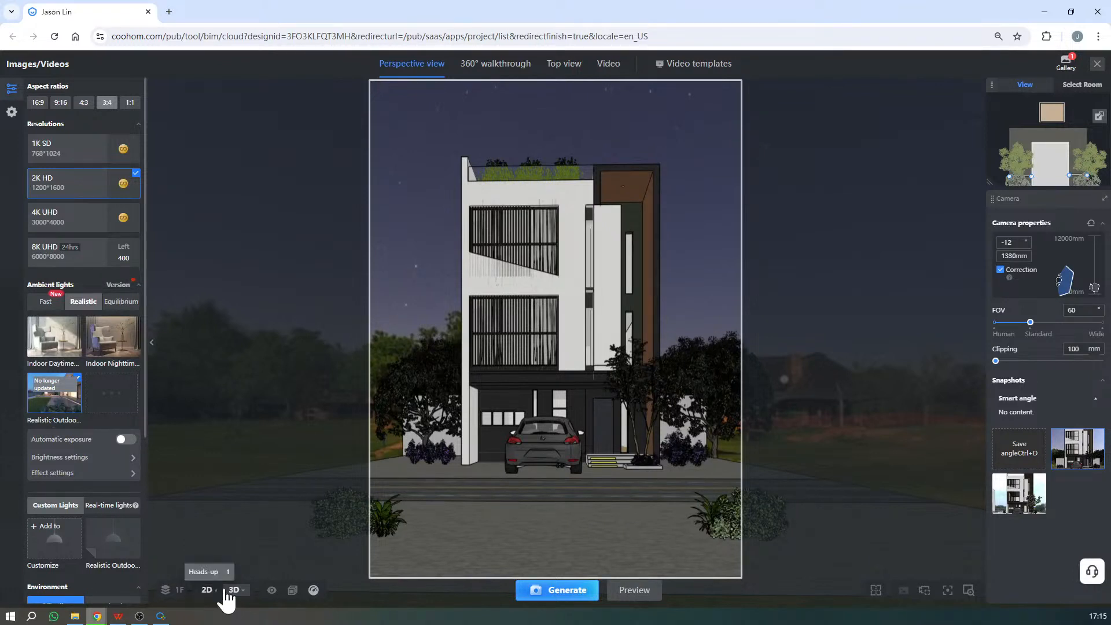
pyautogui.moveTo(161, 616)
pyautogui.click(166, 580)
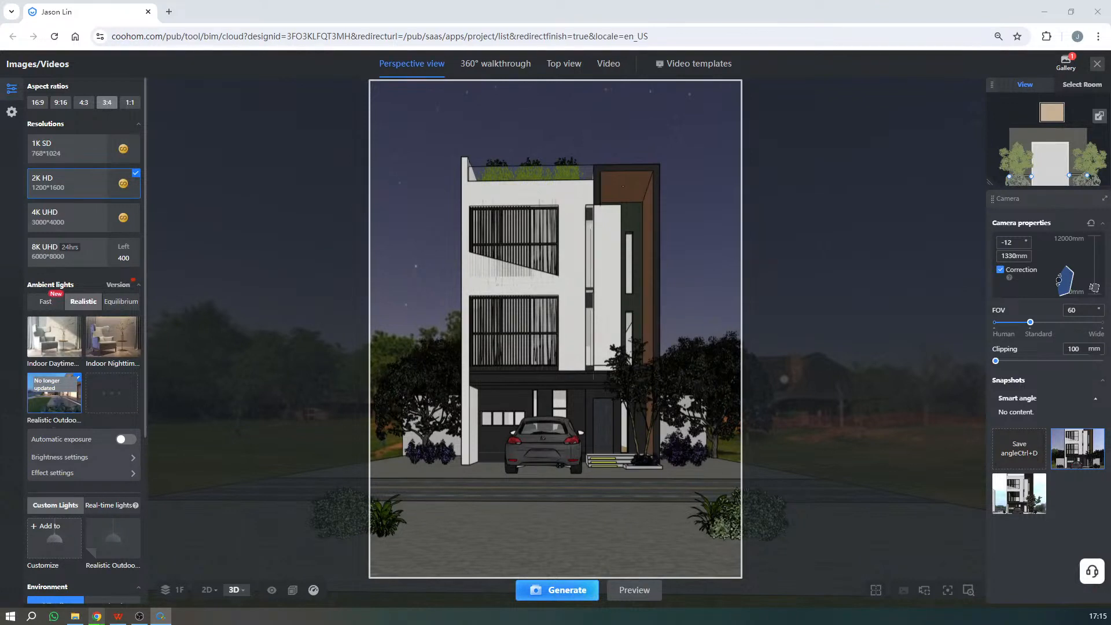
pyautogui.hotkey('alt', 'Tab')
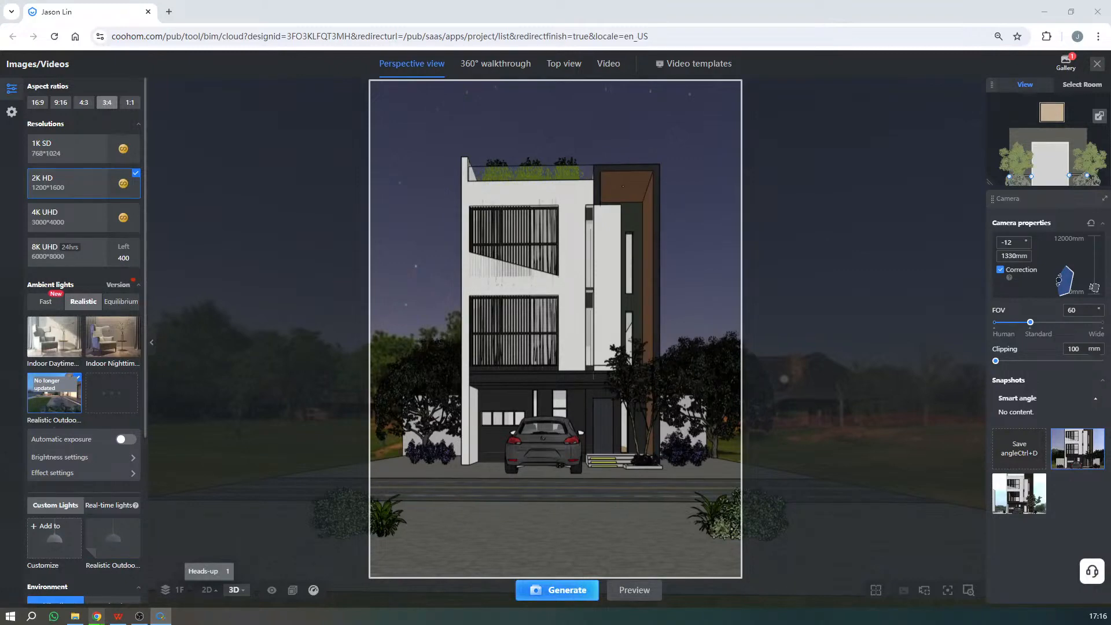
# - Switch to villa design.pptx in WPS Office and review the Perspective and Its all about Light slides
pyautogui.click(118, 617)
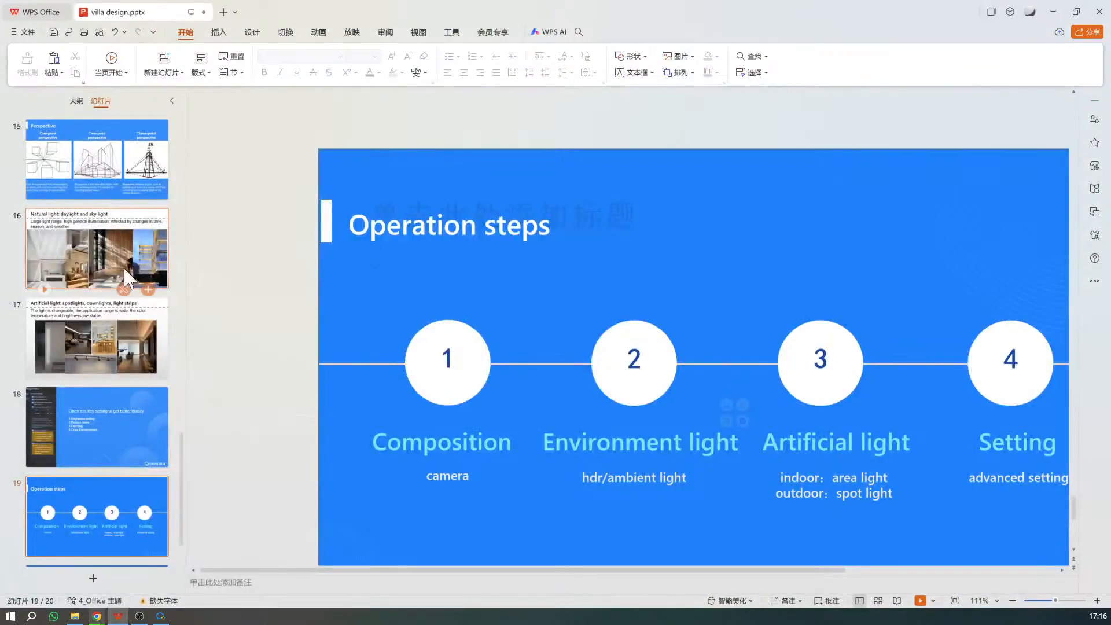
pyautogui.click(112, 172)
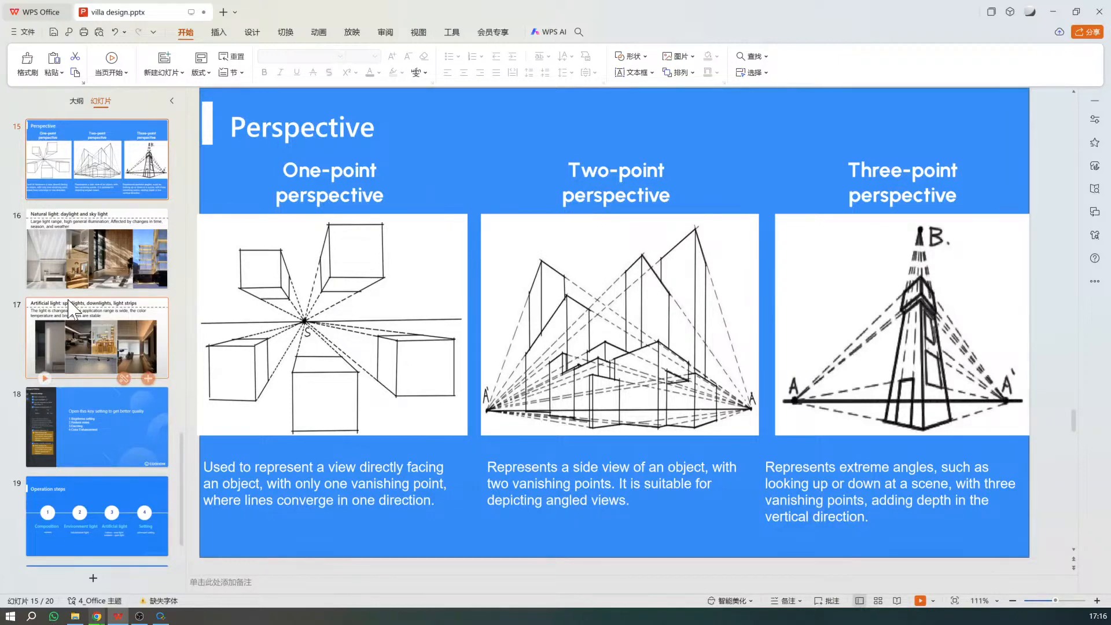
pyautogui.scroll(5, 105, 211)
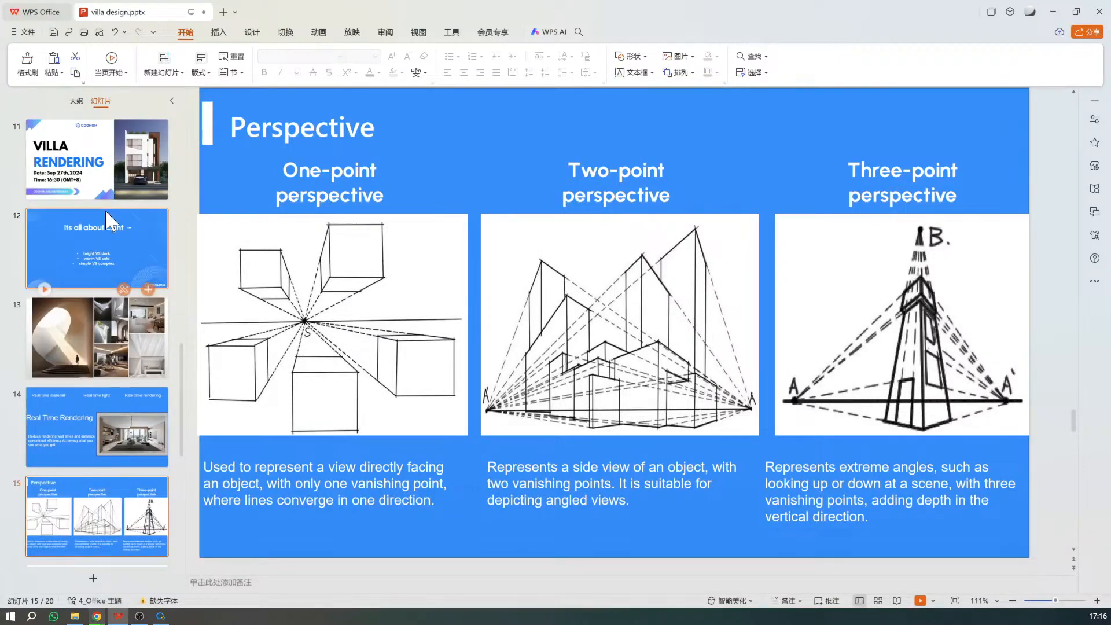
pyautogui.click(105, 211)
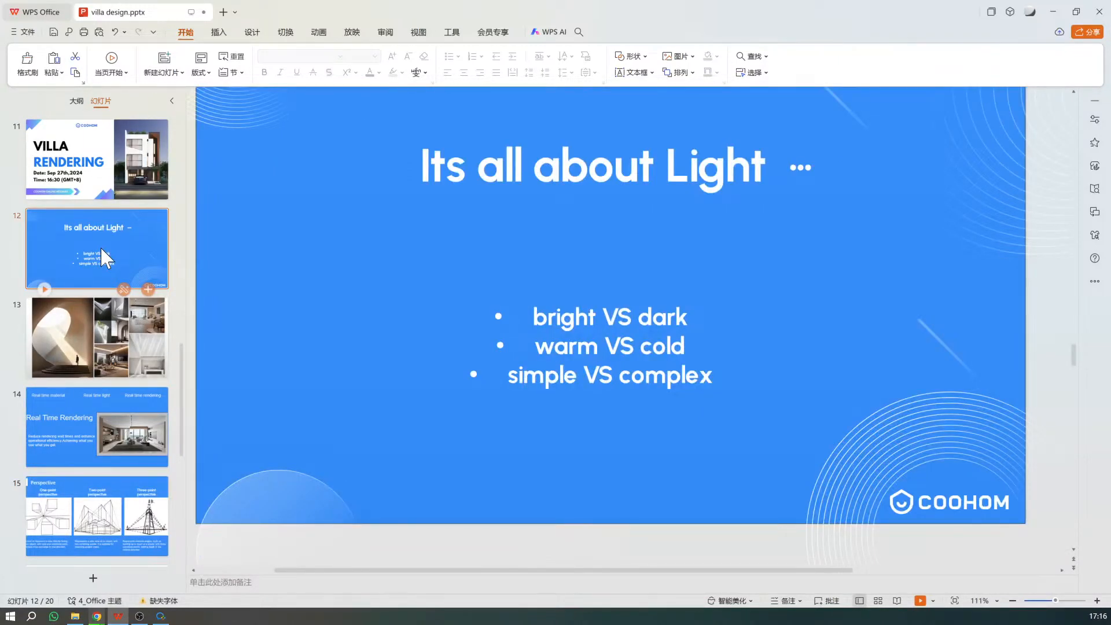